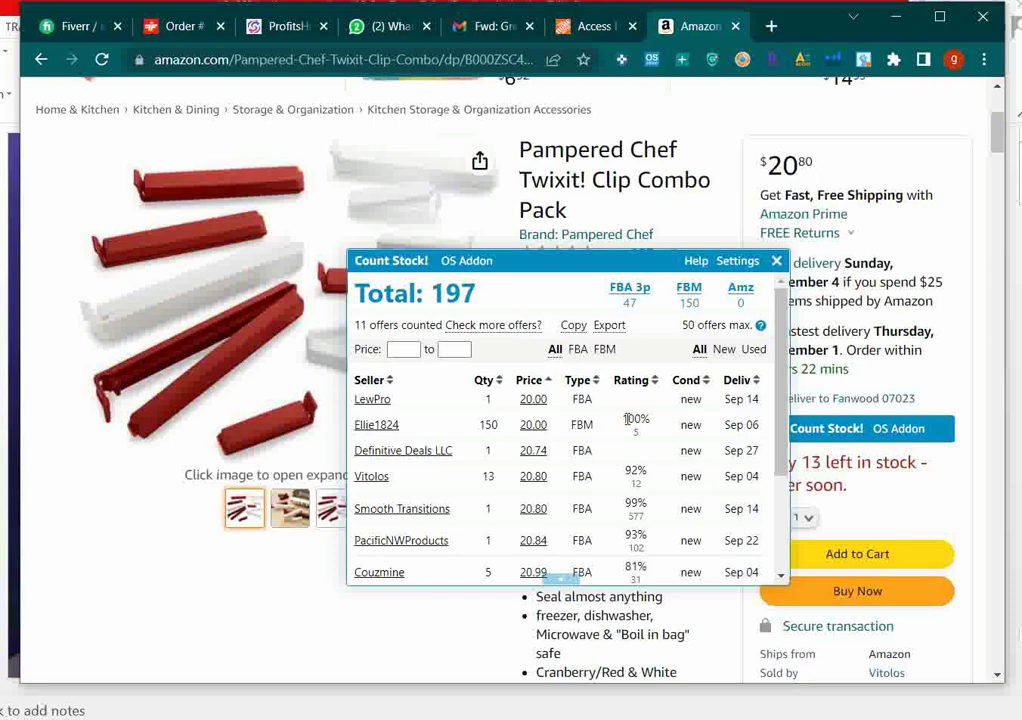
Step: Review the sellers' stock quantities and prices in the Count Stock results and close them
{"action": "scroll", "coordinate": [630, 418], "scroll_direction": "down", "scroll_amount": 1}
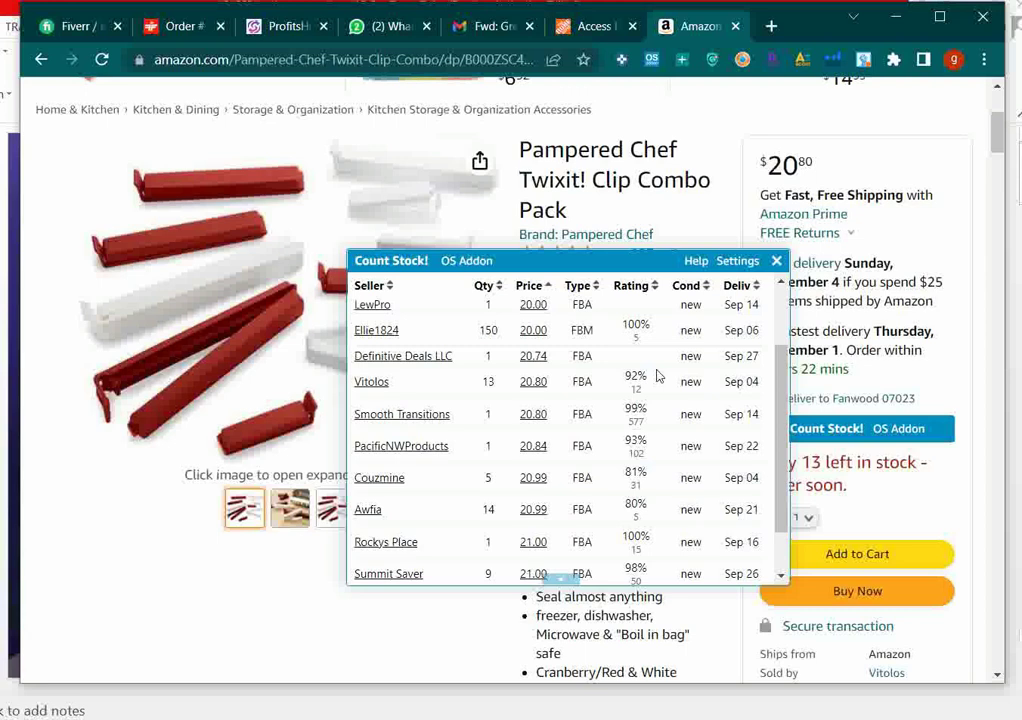
{"action": "scroll", "coordinate": [657, 375], "scroll_direction": "up", "scroll_amount": 3}
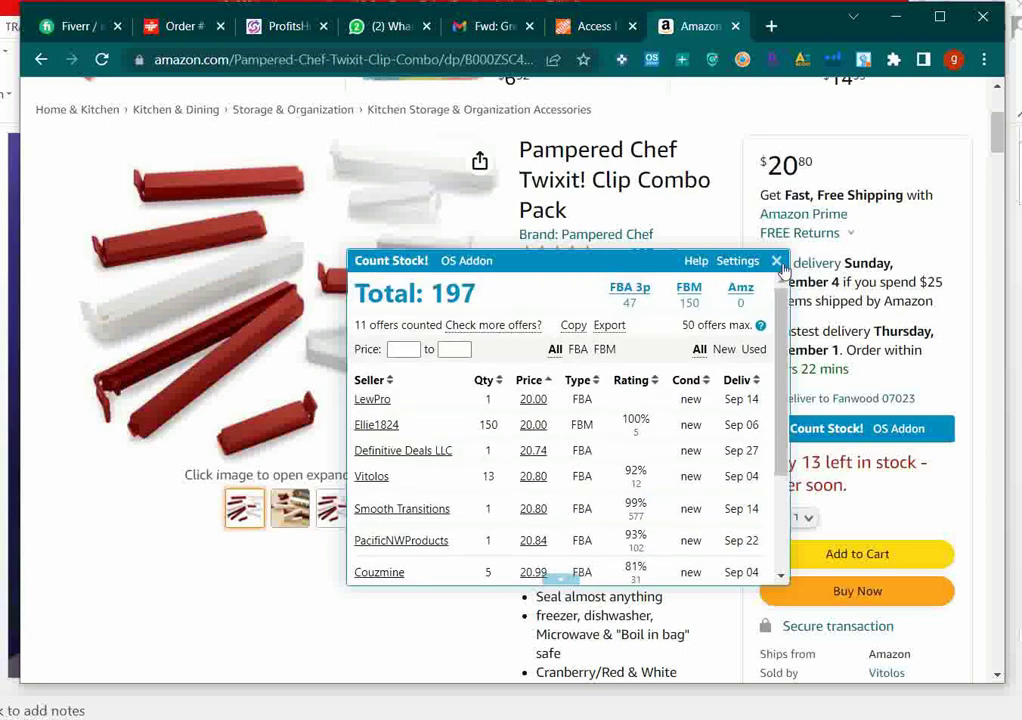
{"action": "left_click", "coordinate": [708, 247]}
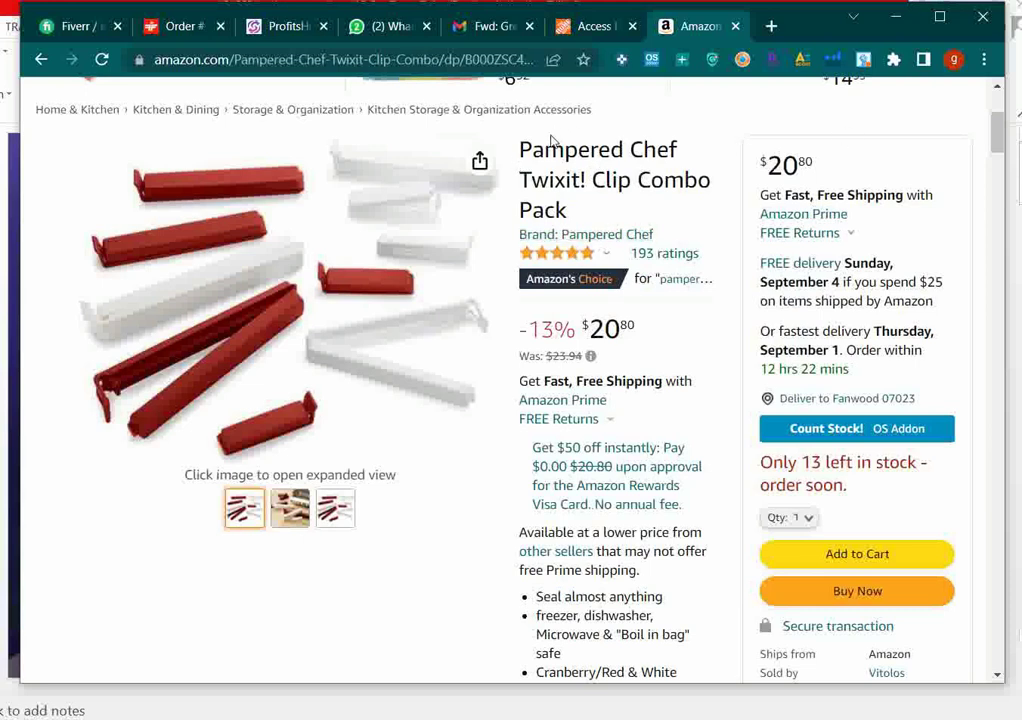
Step: Copy the Amazon product title and search Google in a new tab for "Pampered Chef Twixit! Clip Combo Pack USA"
{"action": "left_click_drag", "start_coordinate": [520, 150], "coordinate": [570, 212]}
{"action": "key", "text": "ctrl+c"}
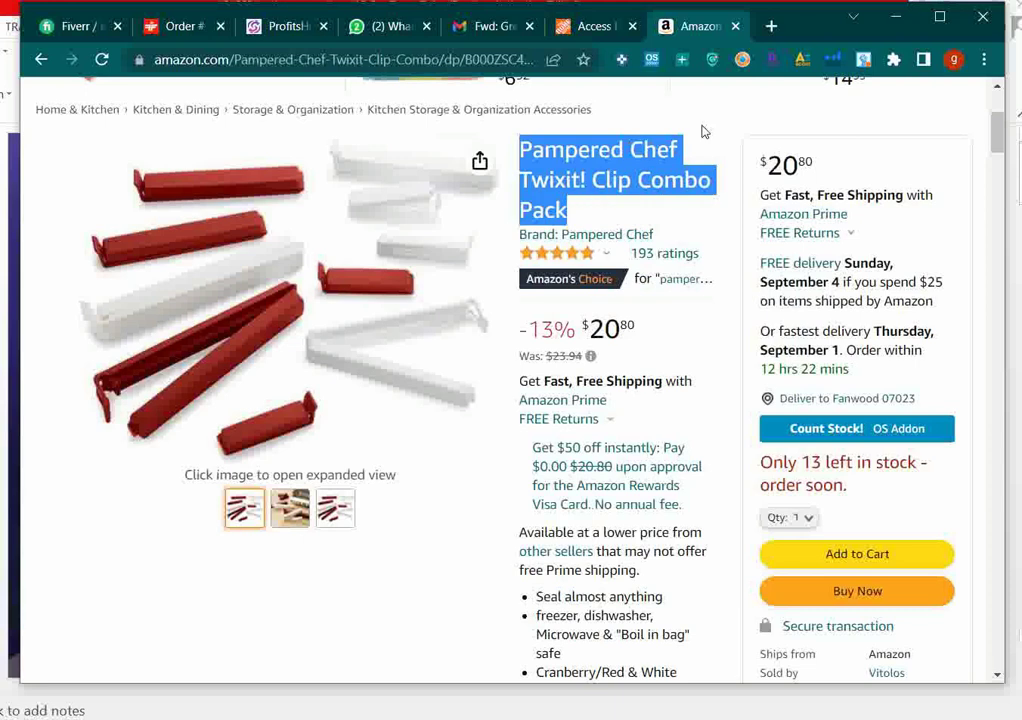
{"action": "left_click", "coordinate": [772, 27]}
{"action": "key", "text": "ctrl+v"}
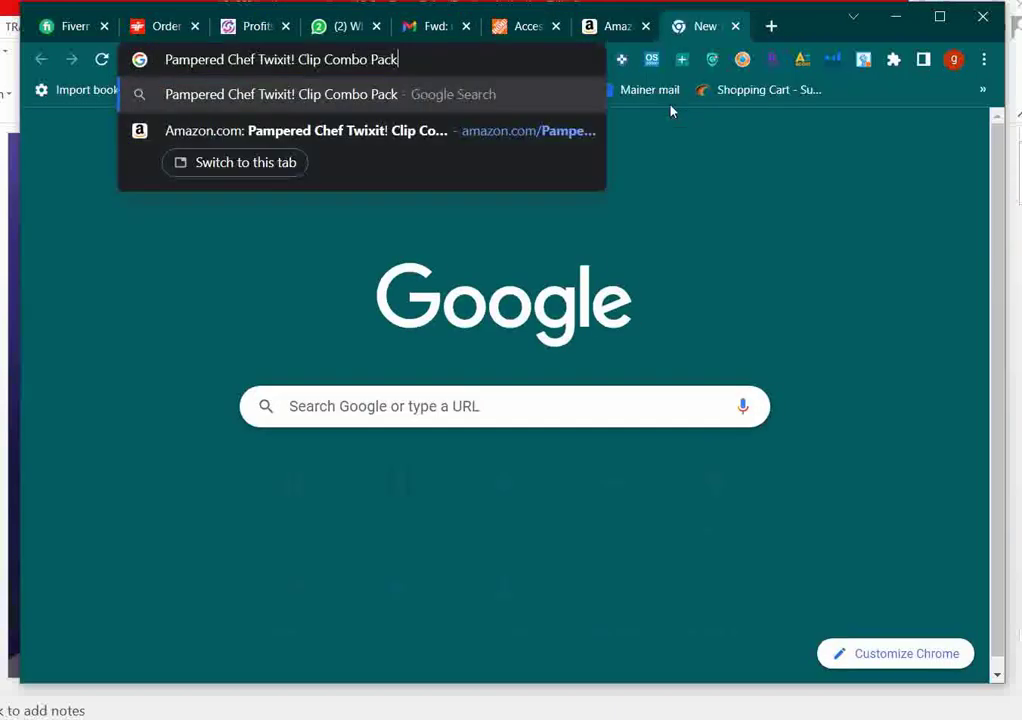
{"action": "type", "text": "USA"}
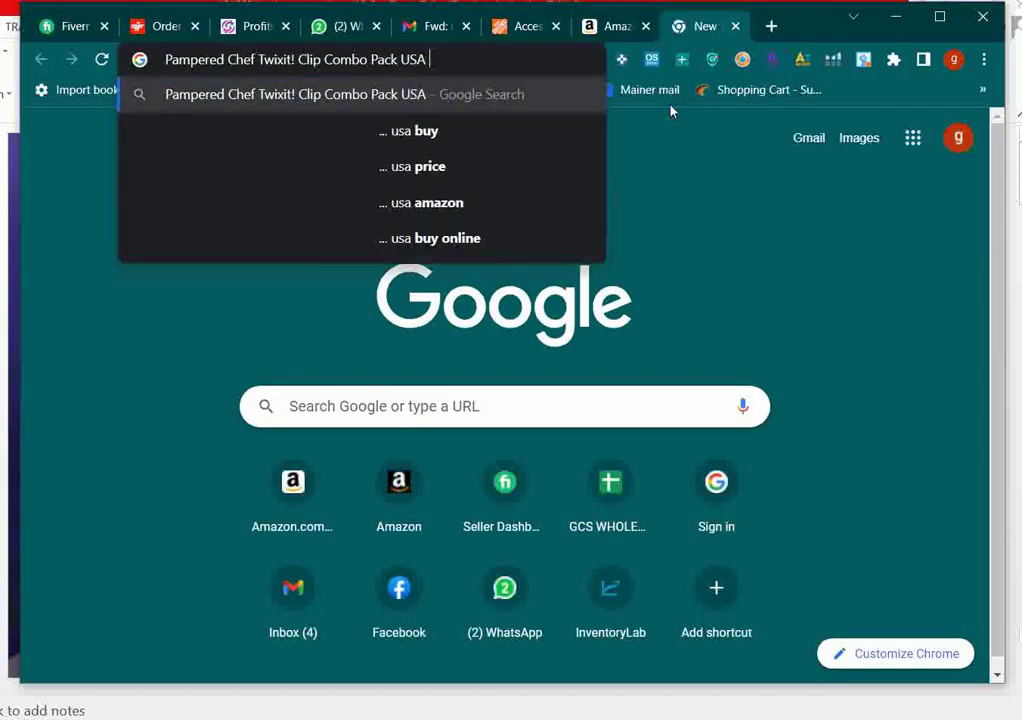
{"action": "key", "text": "Return"}
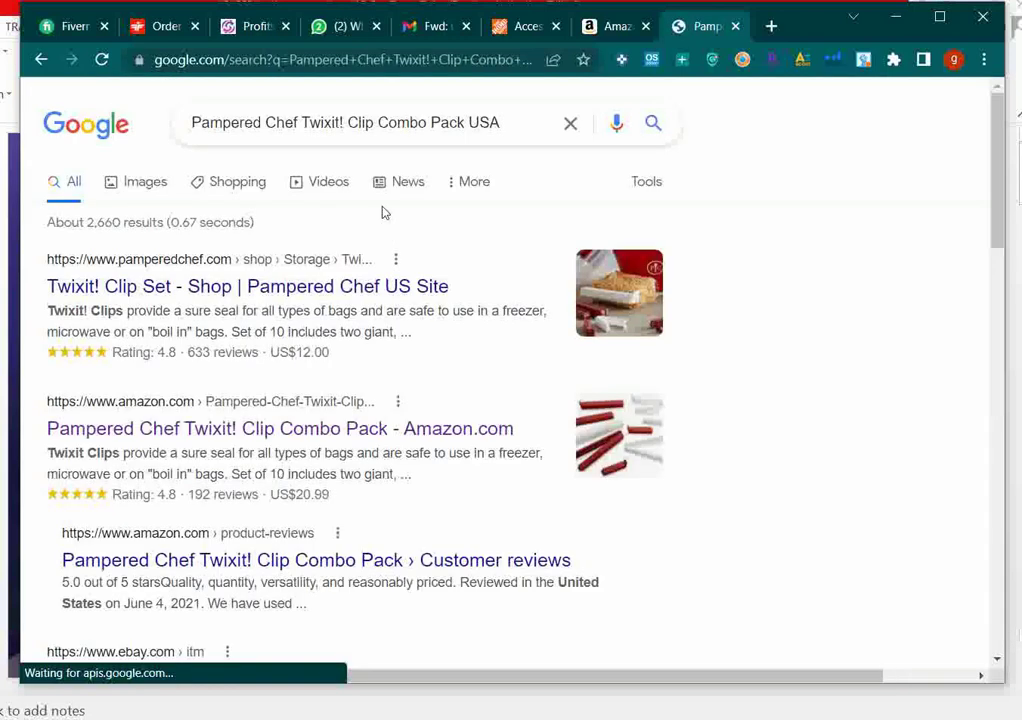
Step: Open the Pampered Chef US Site result for the Twixit! Clip Set in a separate tab and return to the search results
{"action": "right_click", "coordinate": [340, 289]}
{"action": "left_click", "coordinate": [362, 302]}
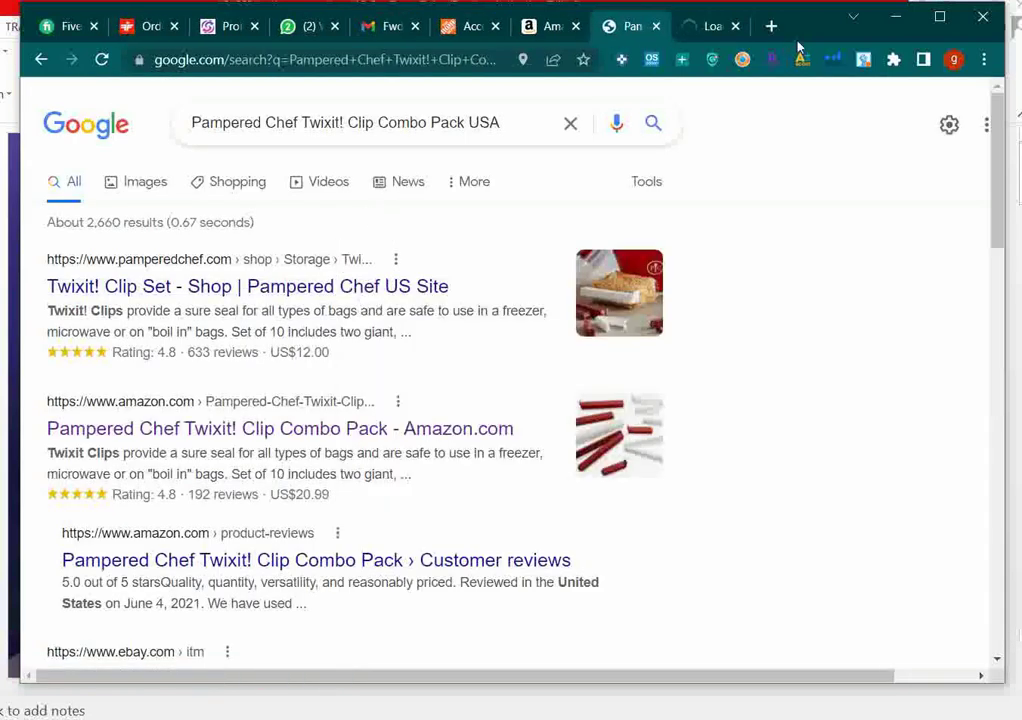
{"action": "left_click", "coordinate": [705, 26]}
{"action": "left_click", "coordinate": [648, 26]}
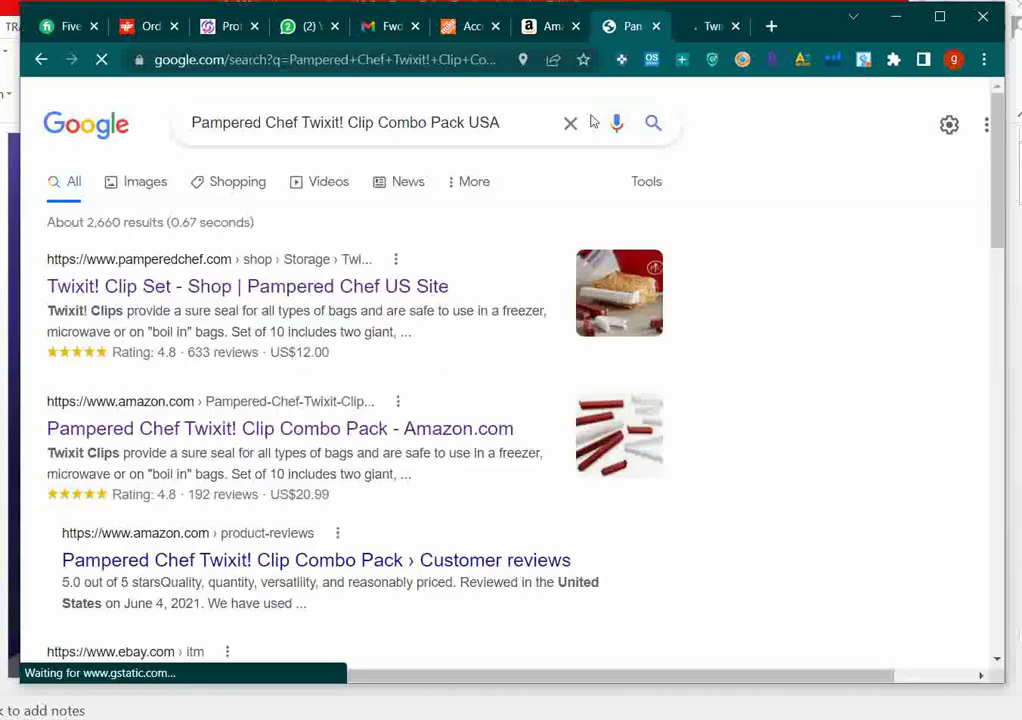
Step: Look through the first two pages of search results and compare the Poshmark offer's price with the Amazon listing
{"action": "scroll", "coordinate": [440, 356], "scroll_direction": "down", "scroll_amount": 5}
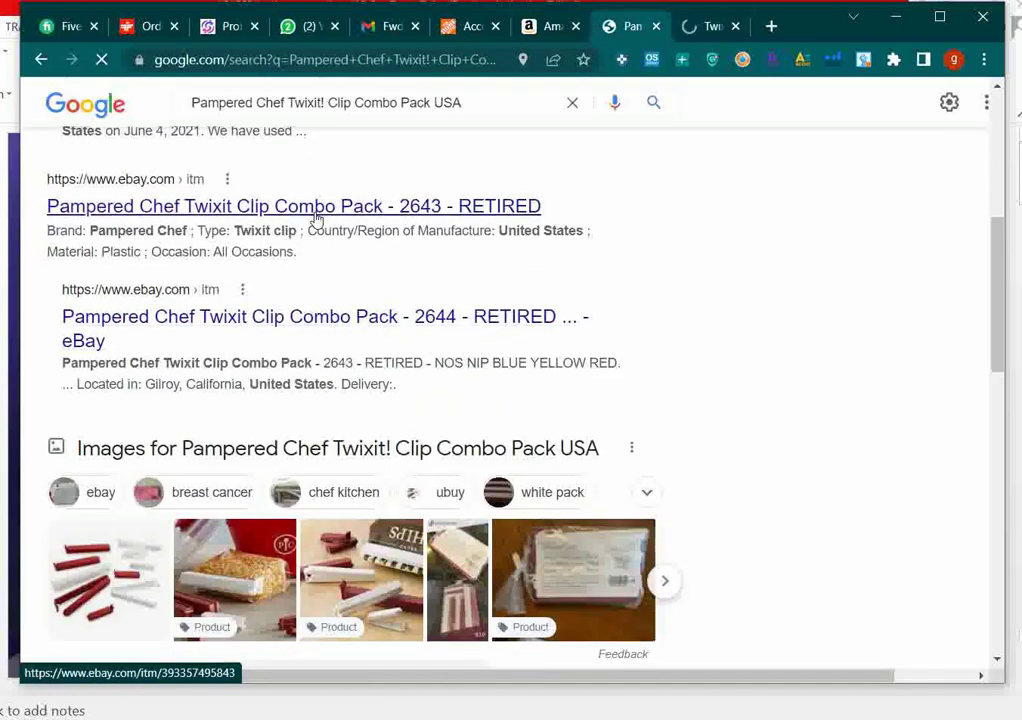
{"action": "scroll", "coordinate": [295, 338], "scroll_direction": "down", "scroll_amount": 5}
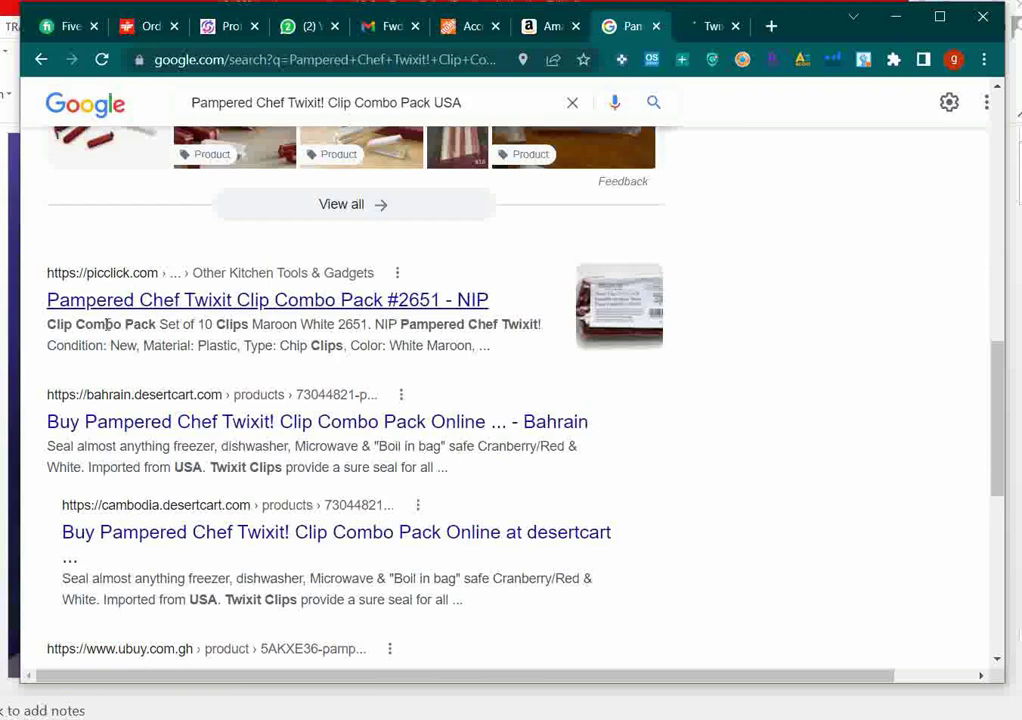
{"action": "scroll", "coordinate": [99, 362], "scroll_direction": "down", "scroll_amount": 6}
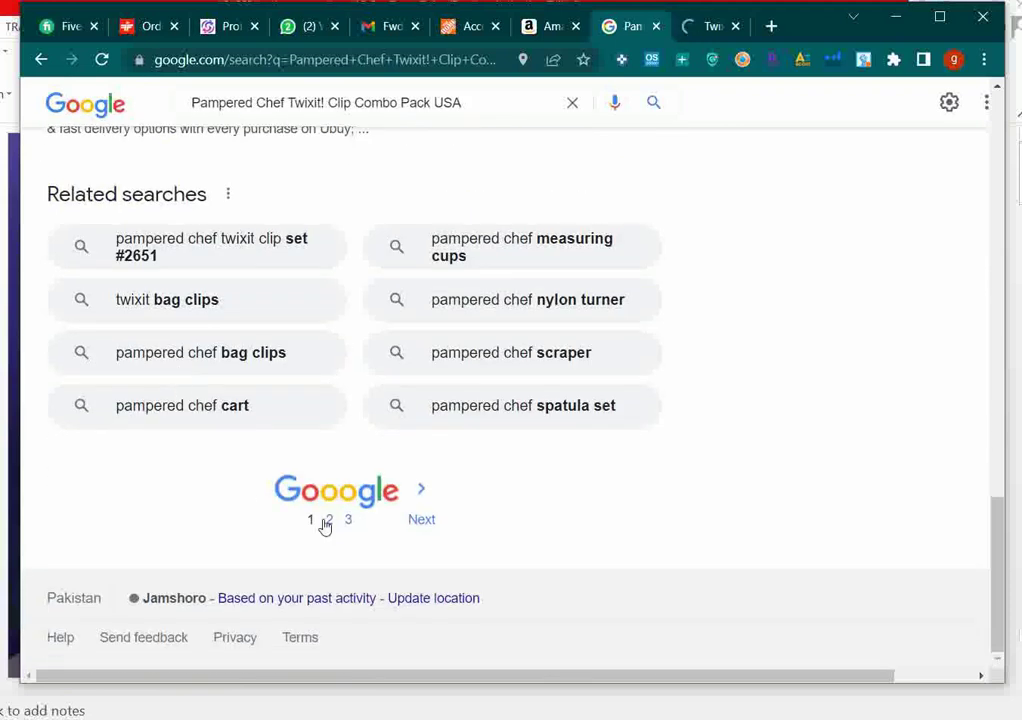
{"action": "left_click", "coordinate": [325, 521]}
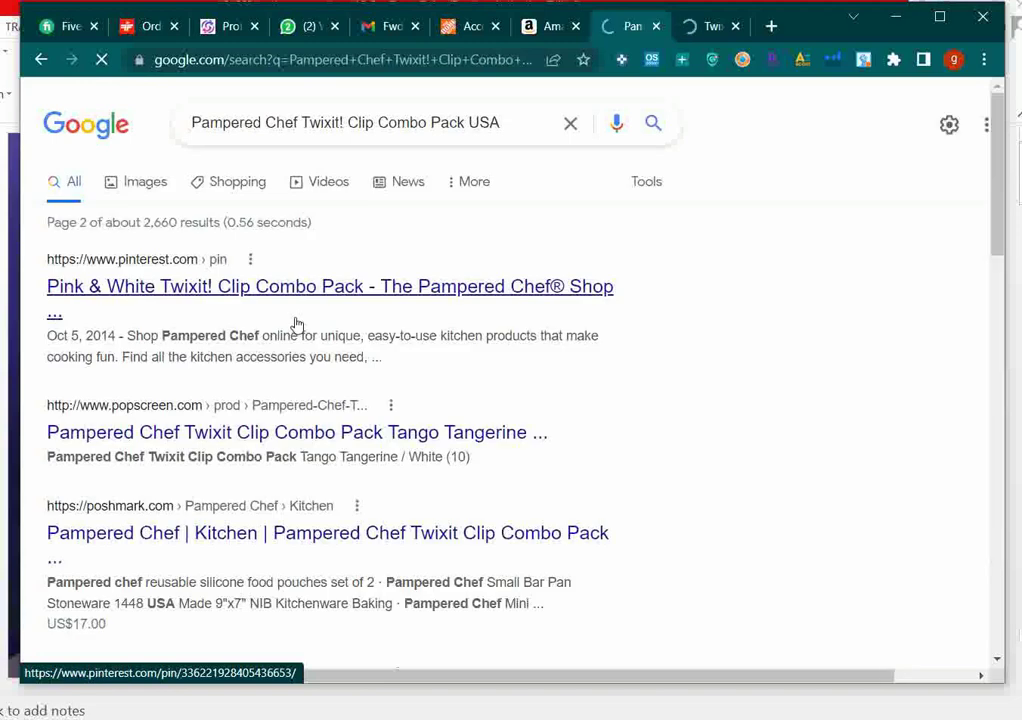
{"action": "scroll", "coordinate": [296, 325], "scroll_direction": "down", "scroll_amount": 1}
{"action": "scroll", "coordinate": [296, 323], "scroll_direction": "down", "scroll_amount": 1}
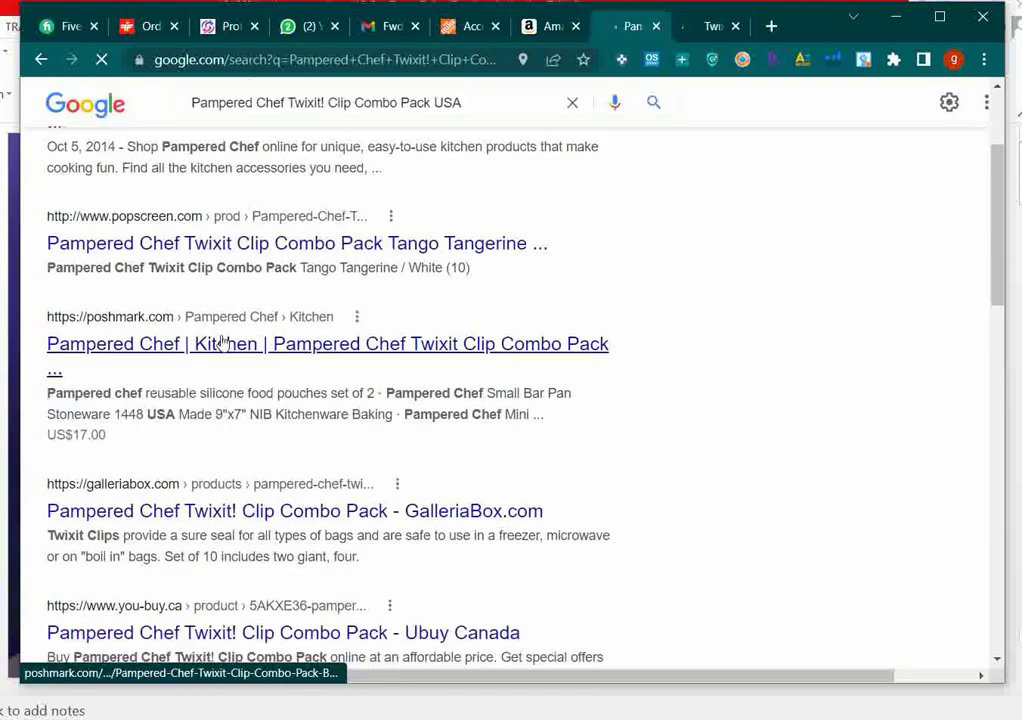
{"action": "left_click_drag", "start_coordinate": [118, 434], "coordinate": [72, 448]}
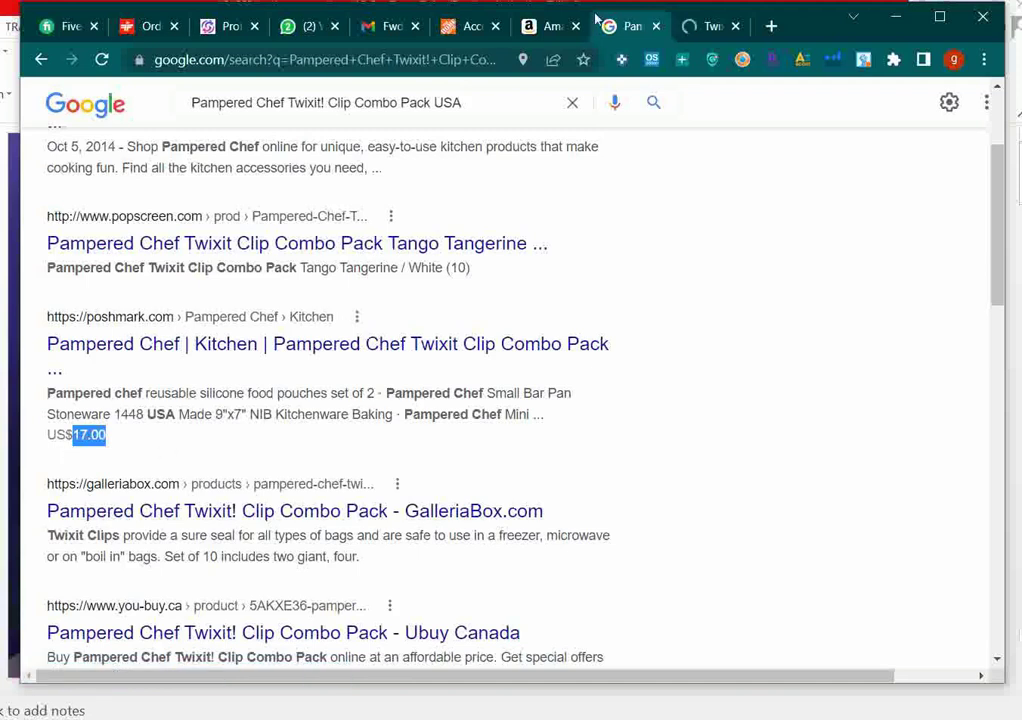
{"action": "left_click", "coordinate": [550, 26]}
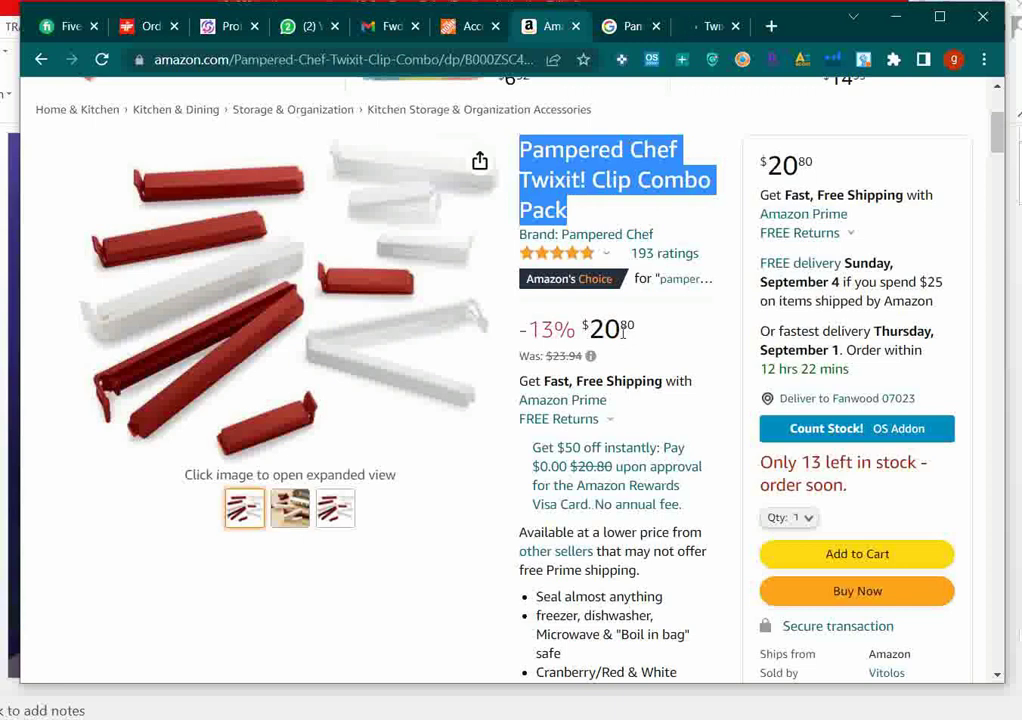
{"action": "left_click", "coordinate": [616, 25]}
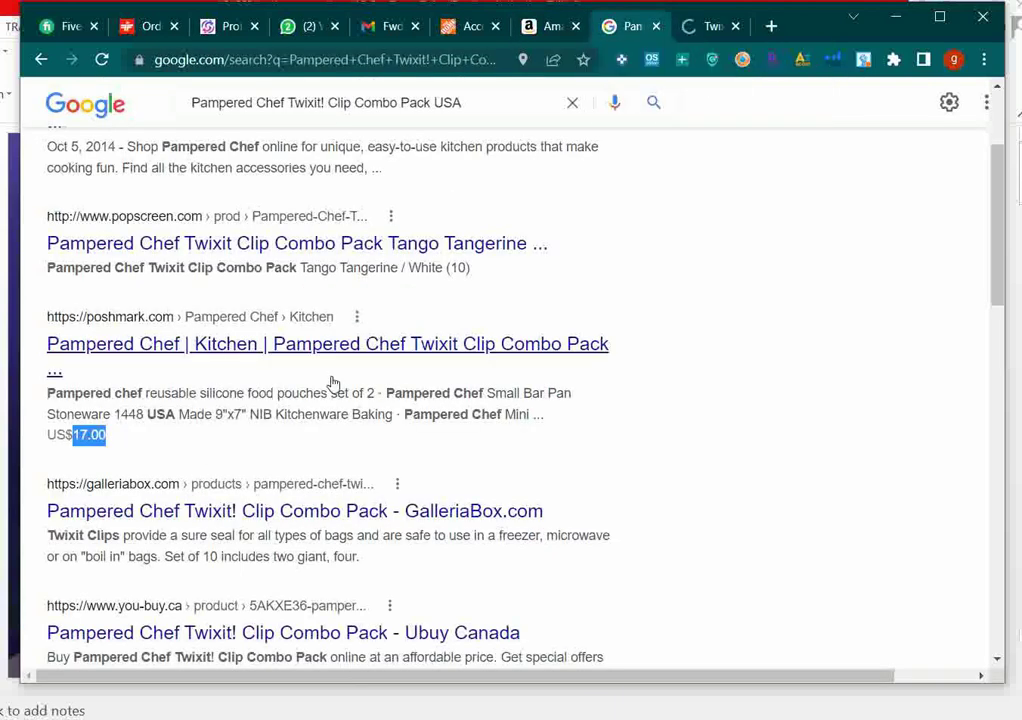
Step: Check the remaining offers on the second results page, including shopotam.ru, and view the Twixit! Clip Set on the Pampered Chef site
{"action": "scroll", "coordinate": [332, 385], "scroll_direction": "down", "scroll_amount": 3}
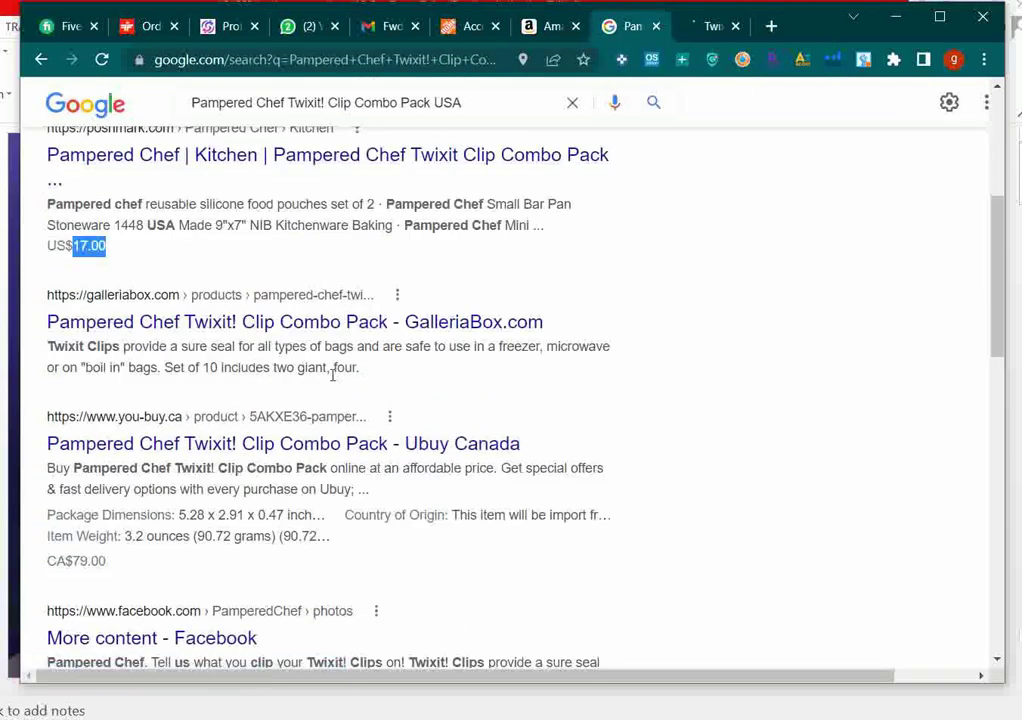
{"action": "scroll", "coordinate": [332, 375], "scroll_direction": "down", "scroll_amount": 4}
{"action": "scroll", "coordinate": [332, 375], "scroll_direction": "down", "scroll_amount": 6}
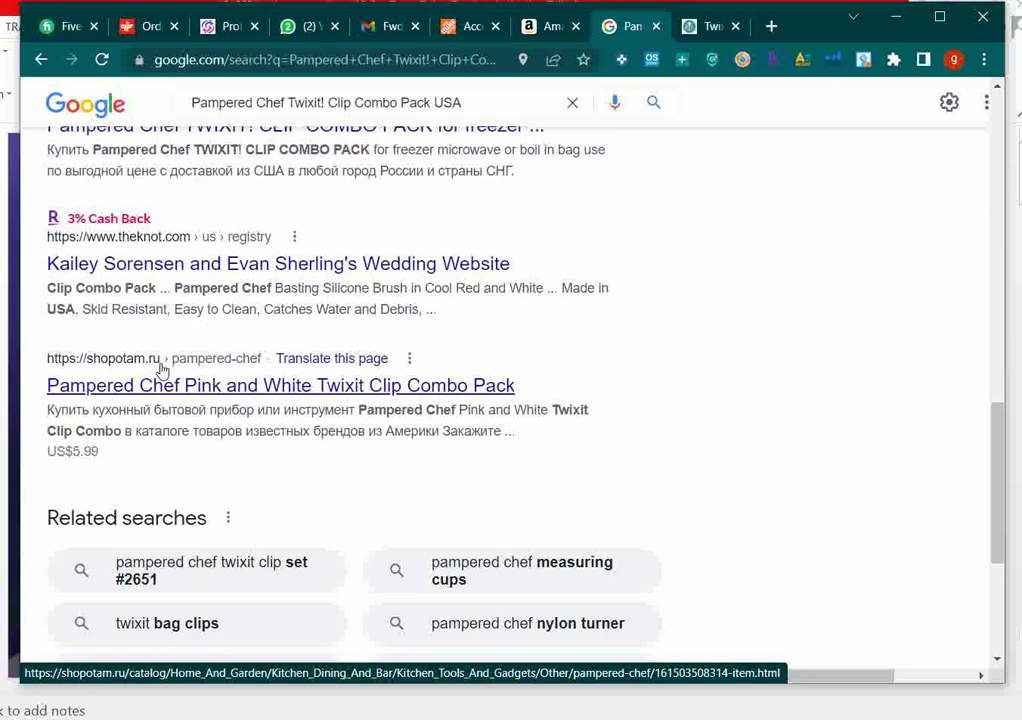
{"action": "left_click_drag", "start_coordinate": [47, 412], "coordinate": [355, 411]}
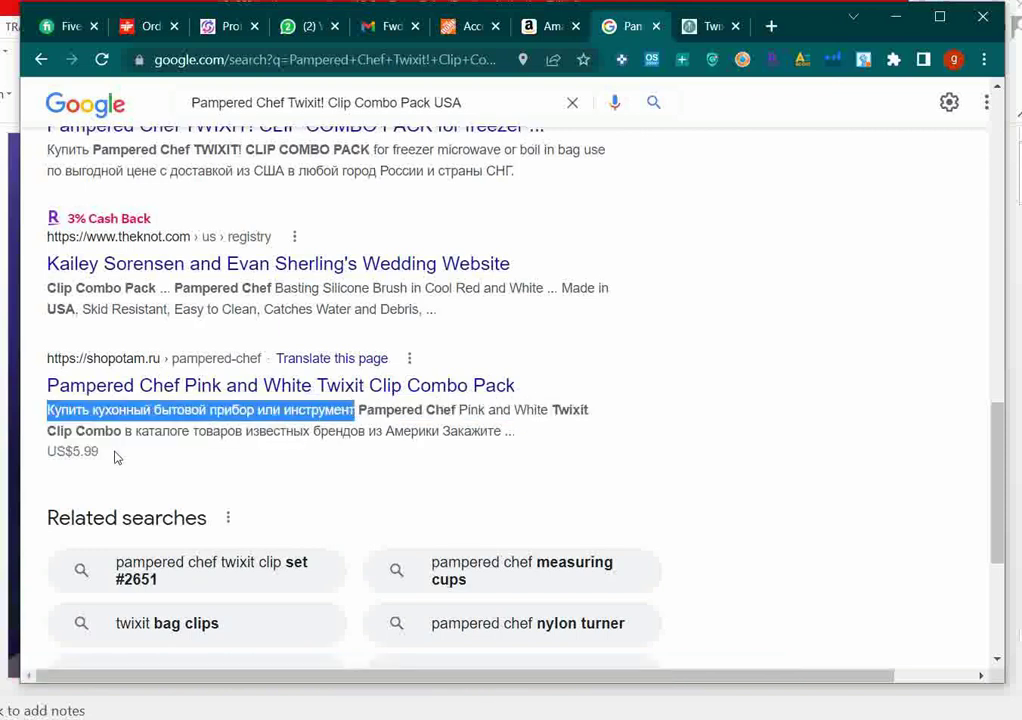
{"action": "left_click_drag", "start_coordinate": [100, 452], "coordinate": [362, 411]}
{"action": "left_click", "coordinate": [706, 27]}
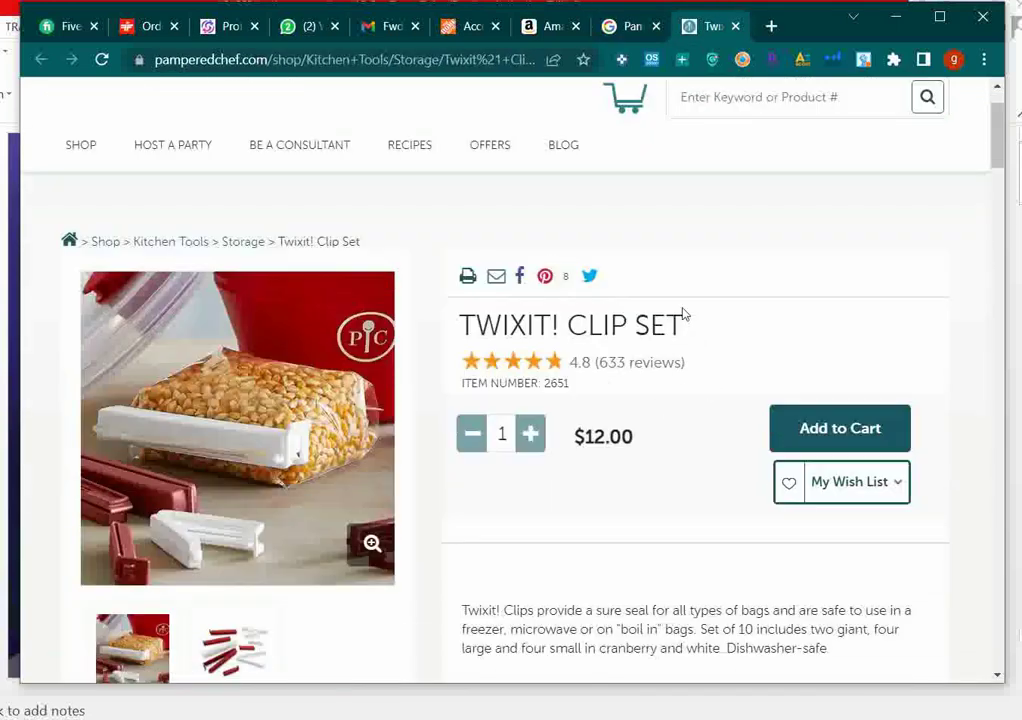
Step: Return to the Amazon listing and inspect the details of the latest third-party FBA offer in the Keepa price history
{"action": "left_click", "coordinate": [515, 30]}
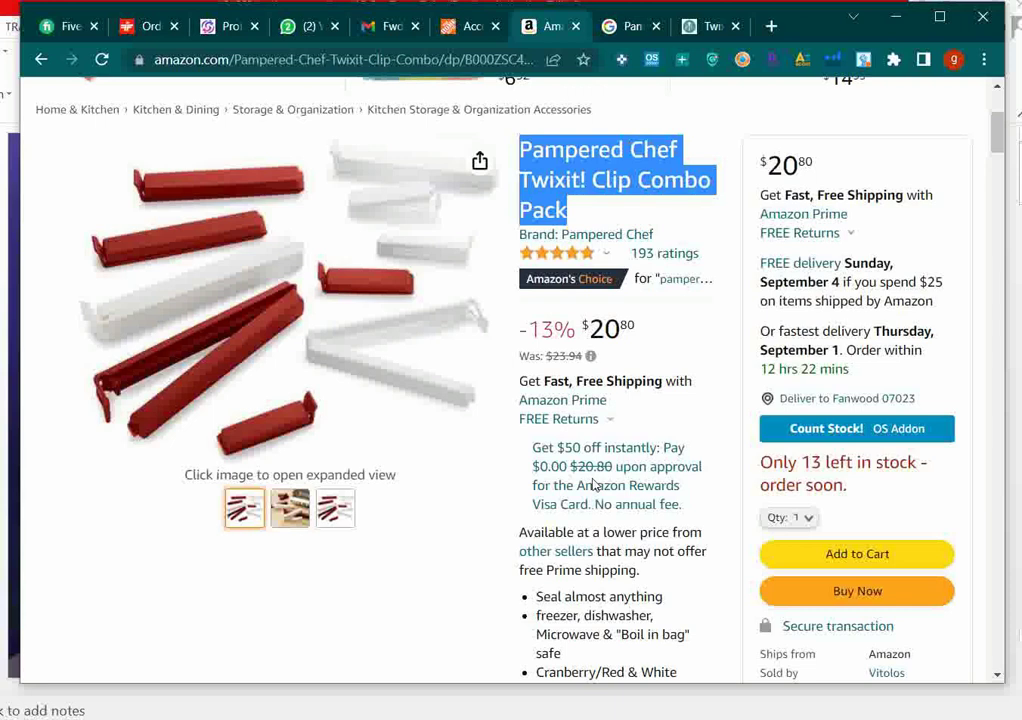
{"action": "scroll", "coordinate": [594, 485], "scroll_direction": "down", "scroll_amount": 10}
{"action": "scroll", "coordinate": [594, 485], "scroll_direction": "down", "scroll_amount": 5}
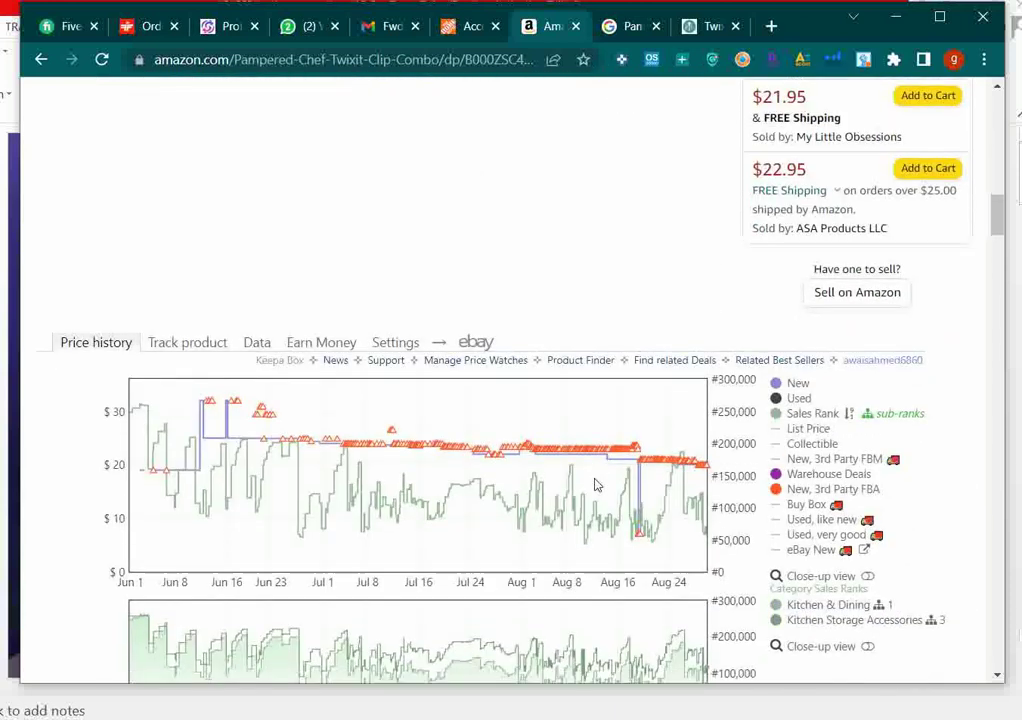
{"action": "left_click", "coordinate": [707, 298]}
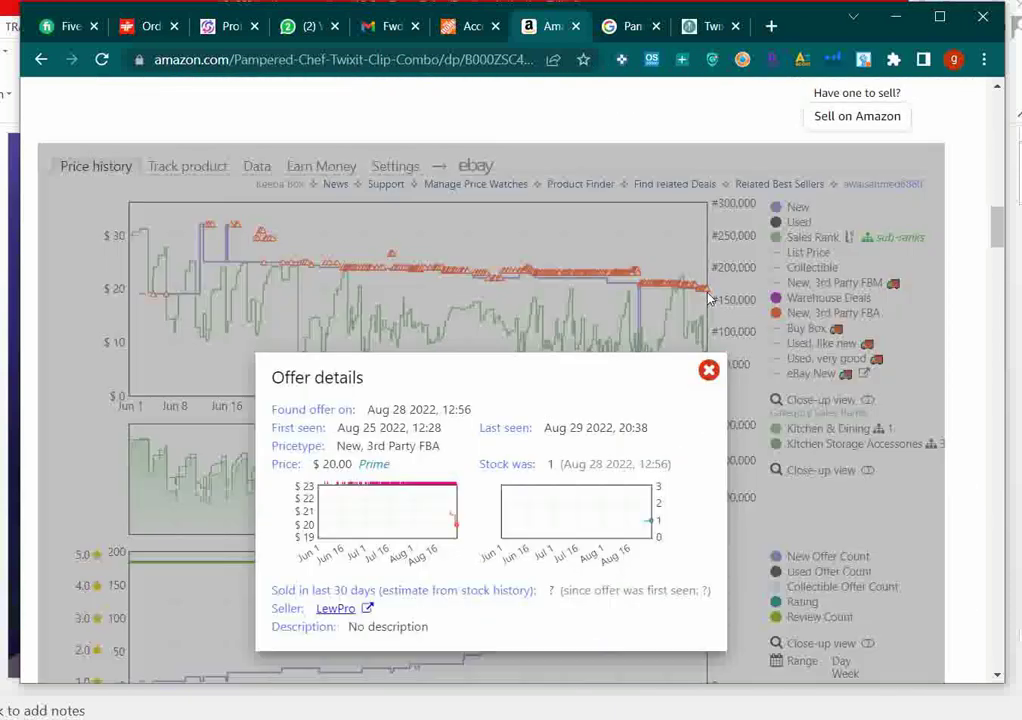
{"action": "left_click", "coordinate": [710, 371]}
{"action": "scroll", "coordinate": [712, 373], "scroll_direction": "up", "scroll_amount": 15}
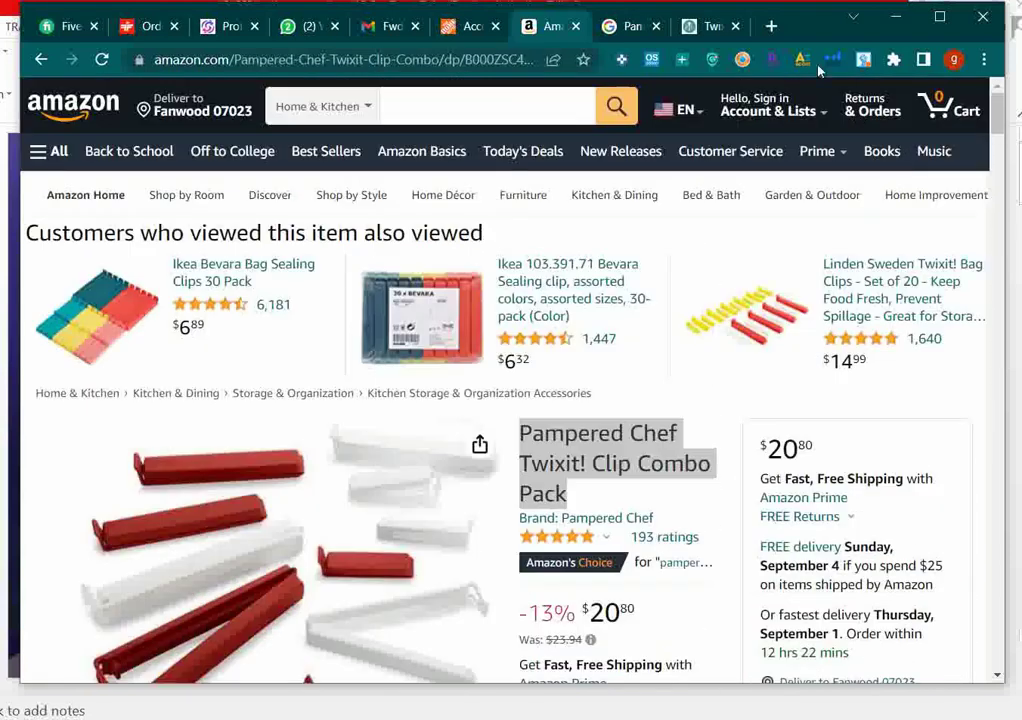
Step: Open the SellerAmp SAS analysis for the Twixit! Clip Combo Pack listing
{"action": "left_click", "coordinate": [769, 61]}
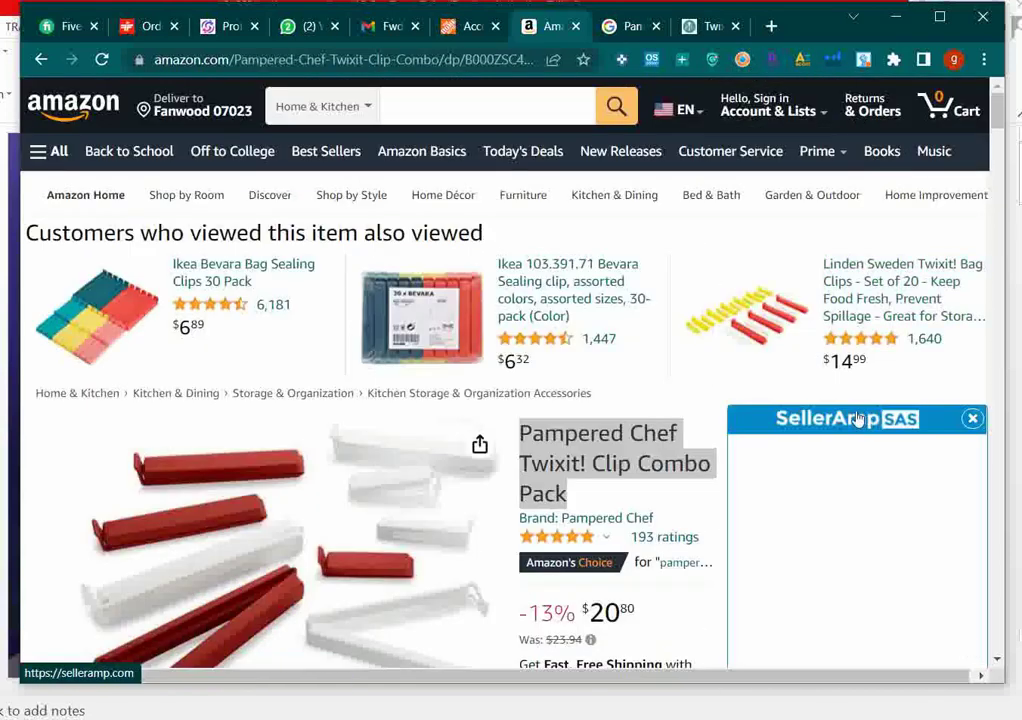
{"action": "scroll", "coordinate": [598, 510], "scroll_direction": "down", "scroll_amount": 2}
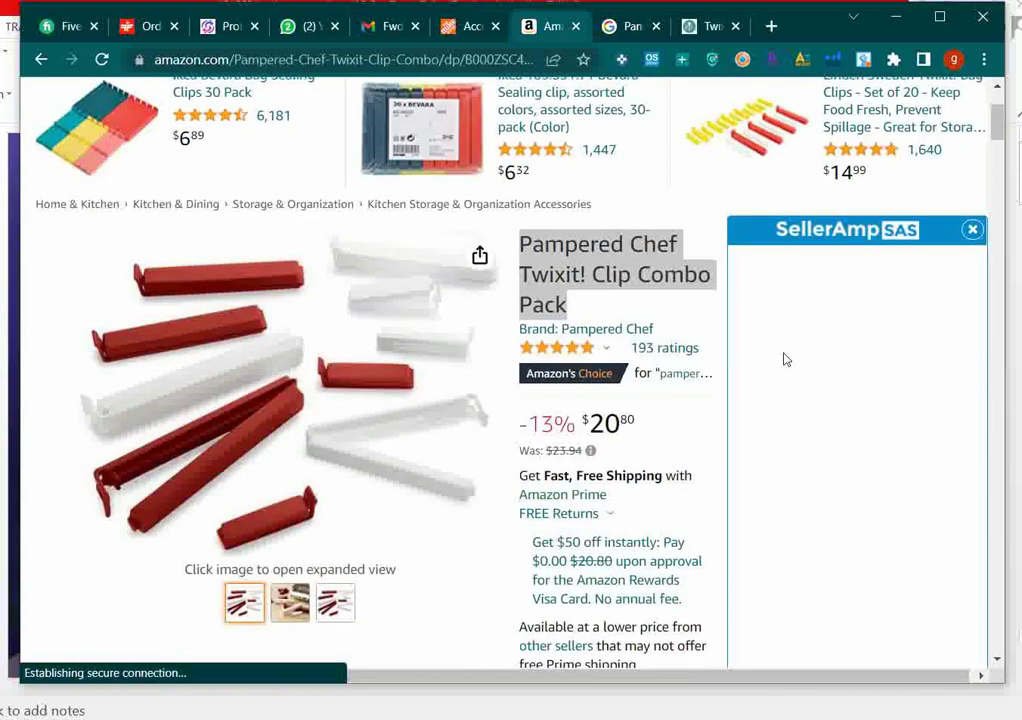
{"action": "scroll", "coordinate": [779, 392], "scroll_direction": "down", "scroll_amount": 2}
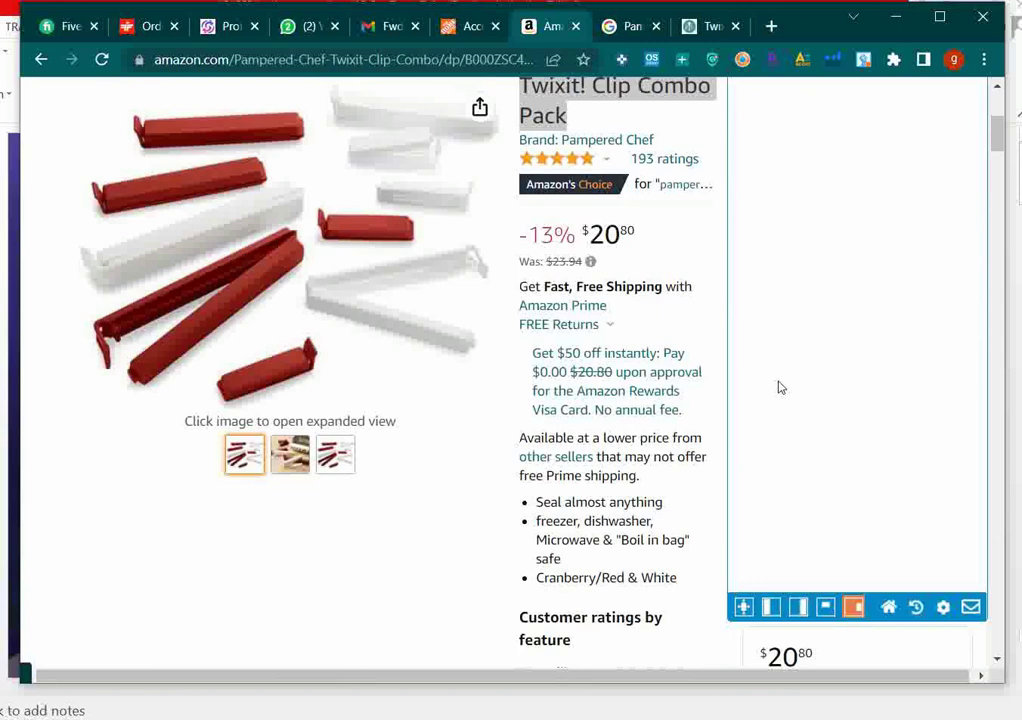
{"action": "scroll", "coordinate": [779, 387], "scroll_direction": "up", "scroll_amount": 4}
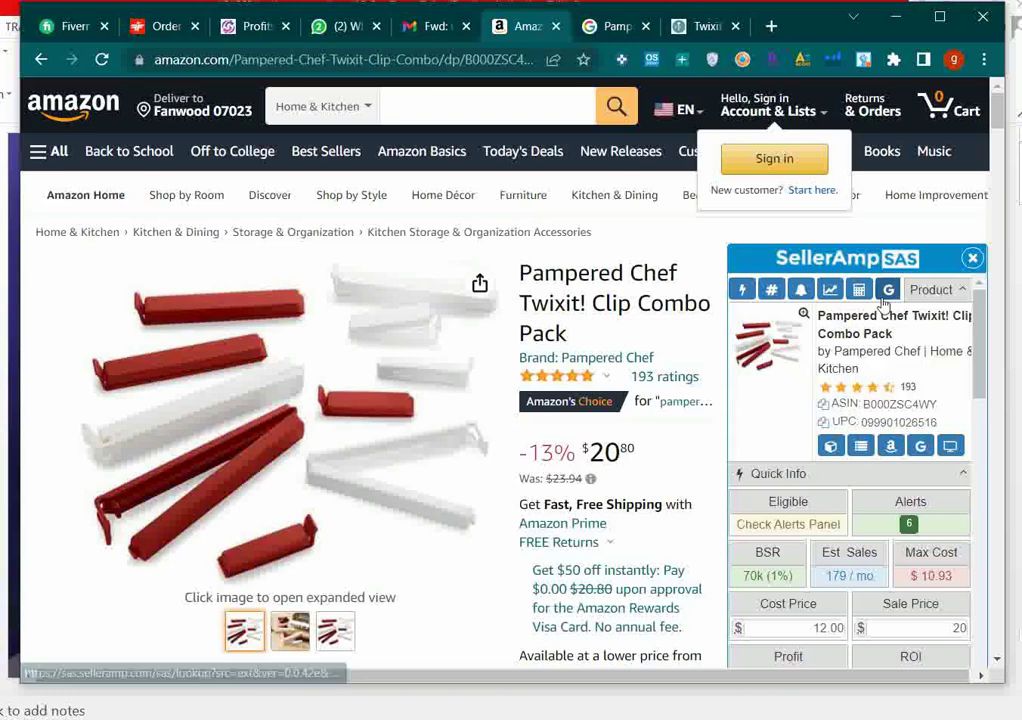
Step: Set the cost price to $13 in SellerAmp's Quick Info and check the resulting profit
{"action": "scroll", "coordinate": [912, 376], "scroll_direction": "down", "scroll_amount": 2}
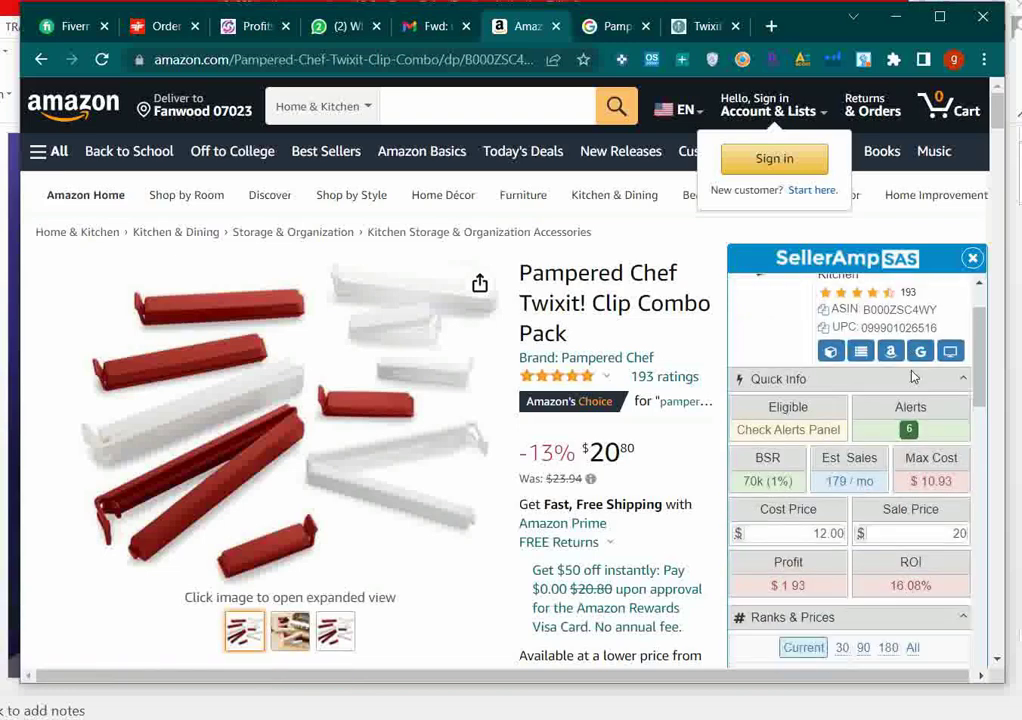
{"action": "left_click", "coordinate": [812, 438]}
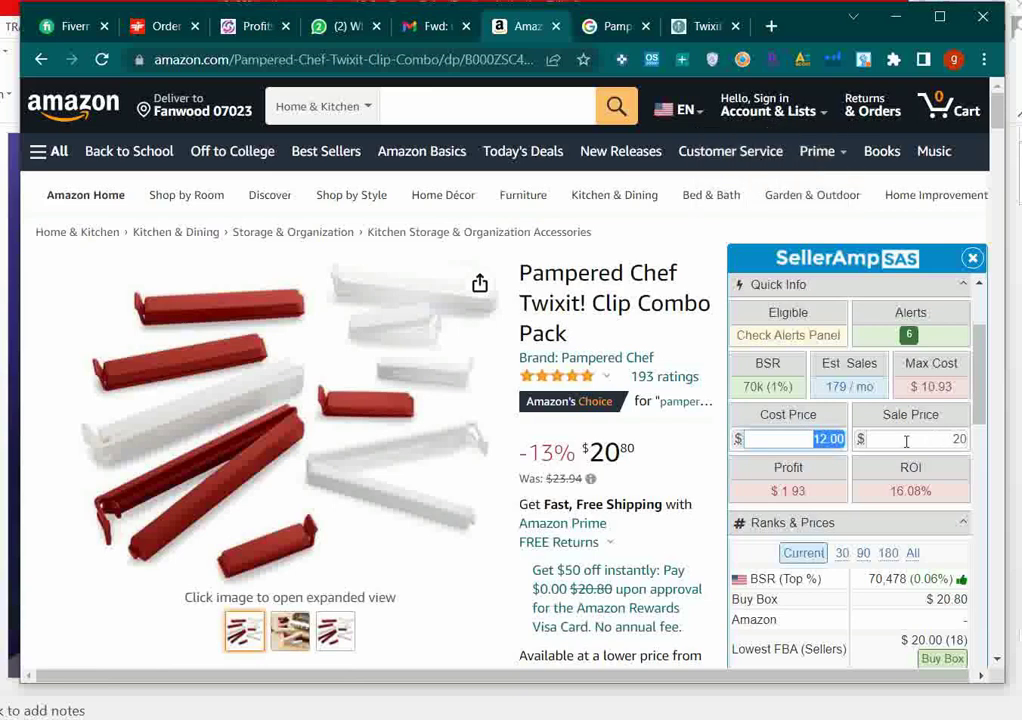
{"action": "type", "text": "13"}
{"action": "left_click_drag", "start_coordinate": [815, 498], "coordinate": [771, 501]}
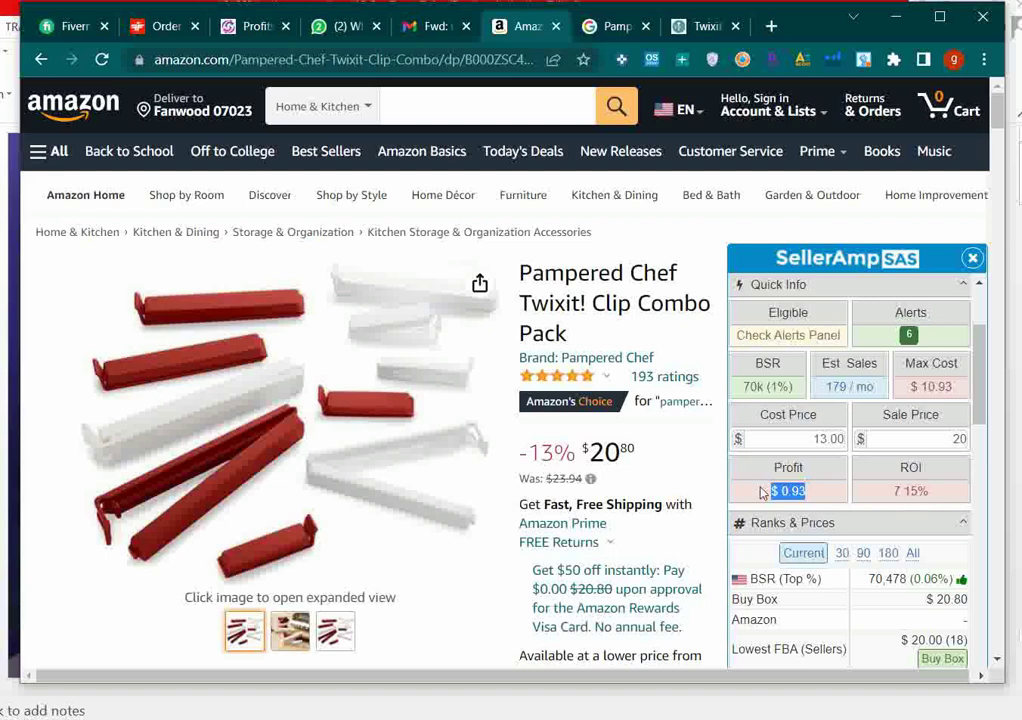
Step: Review SellerAmp's ranks and prices for the clip pack and close the analysis
{"action": "scroll", "coordinate": [677, 494], "scroll_direction": "down", "scroll_amount": 6}
{"action": "scroll", "coordinate": [680, 485], "scroll_direction": "up", "scroll_amount": 5}
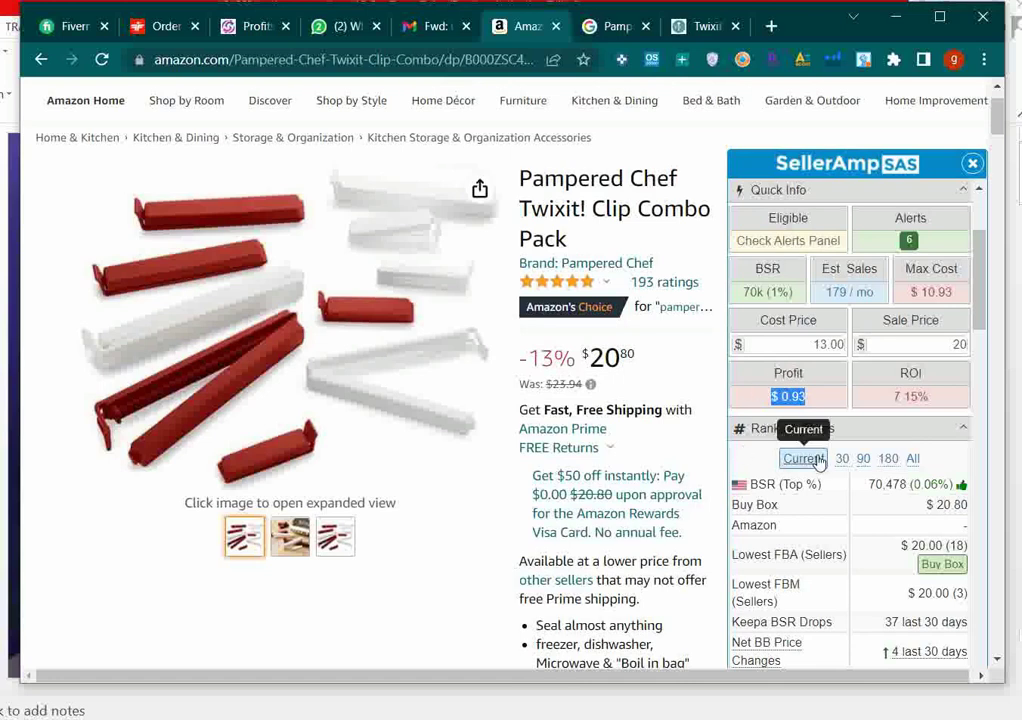
{"action": "scroll", "coordinate": [821, 461], "scroll_direction": "down", "scroll_amount": 5}
{"action": "scroll", "coordinate": [820, 460], "scroll_direction": "up", "scroll_amount": 4}
{"action": "scroll", "coordinate": [820, 460], "scroll_direction": "up", "scroll_amount": 2}
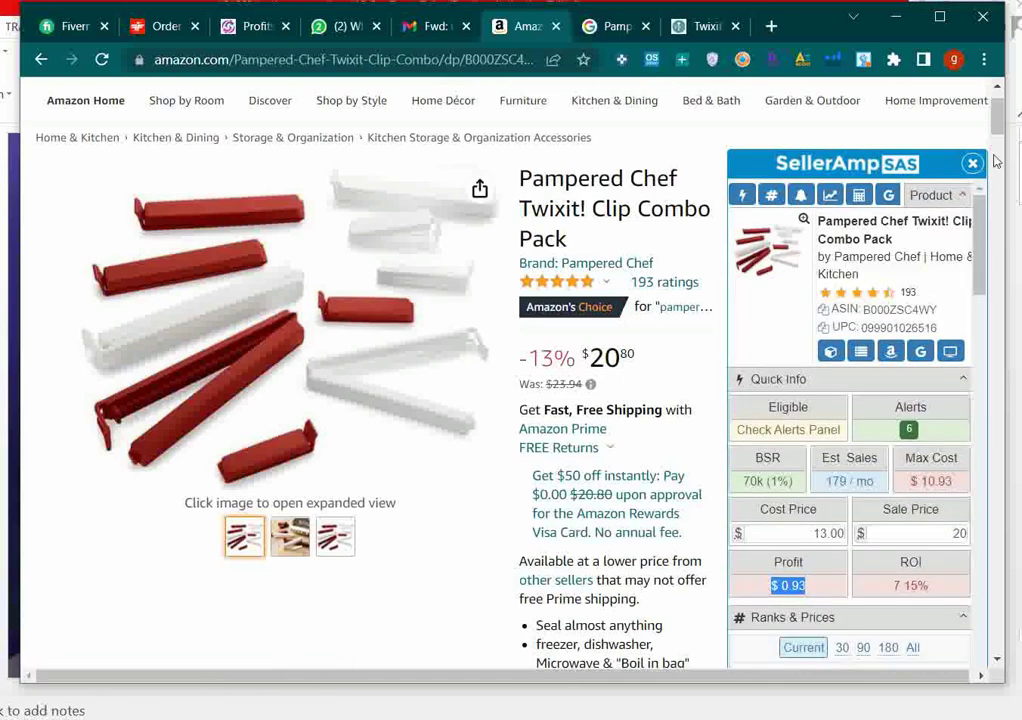
{"action": "left_click", "coordinate": [973, 163]}
{"action": "scroll", "coordinate": [648, 426], "scroll_direction": "down", "scroll_amount": 15}
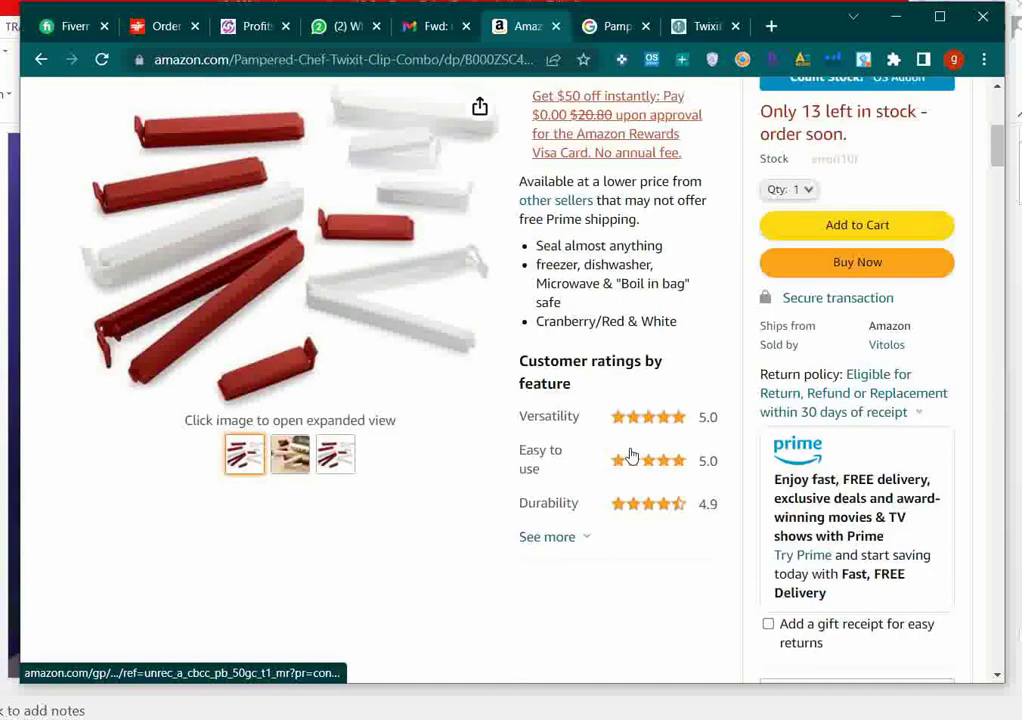
Step: Inspect the details of the August 13 third-party FBA offer in the Keepa price history and close them
{"action": "scroll", "coordinate": [631, 455], "scroll_direction": "down", "scroll_amount": 3}
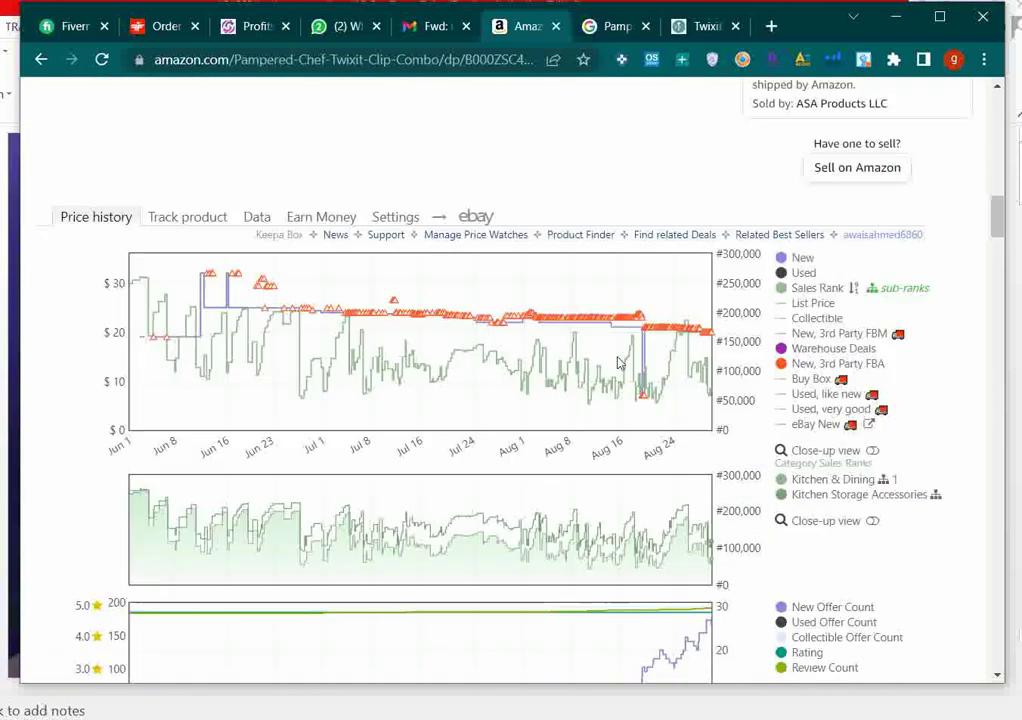
{"action": "left_click", "coordinate": [638, 322]}
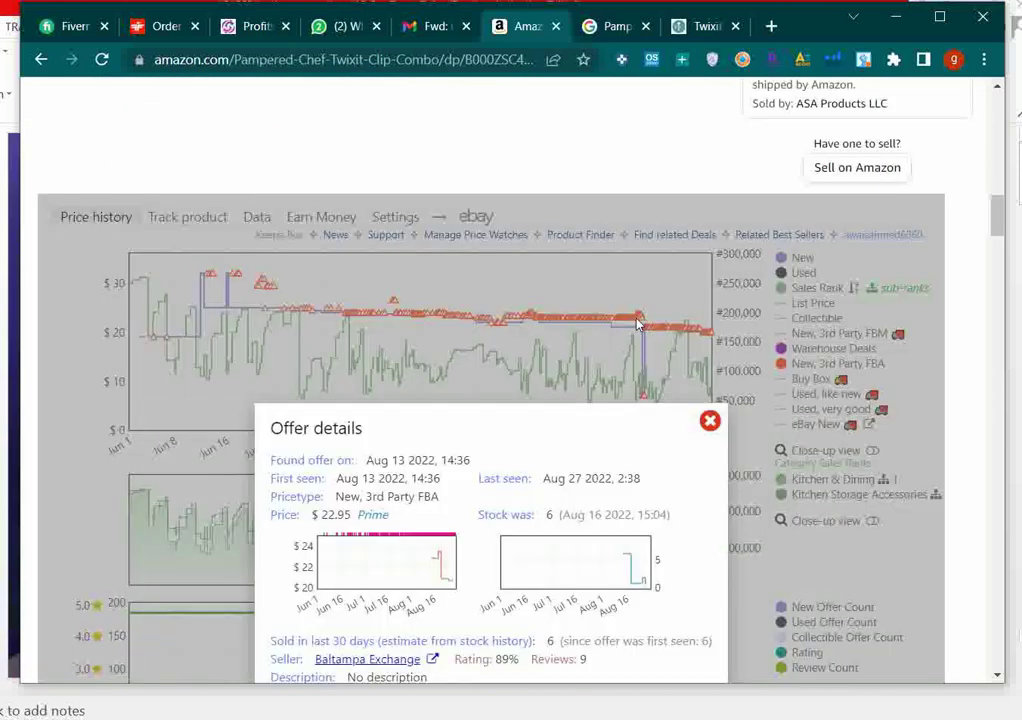
{"action": "left_click", "coordinate": [710, 421]}
Step: Set the sale price to $22.95 in SellerAmp's Quick Info, review the profit, ranks and prices, and close the analysis
{"action": "scroll", "coordinate": [716, 438], "scroll_direction": "up", "scroll_amount": 5}
{"action": "scroll", "coordinate": [716, 438], "scroll_direction": "up", "scroll_amount": 8}
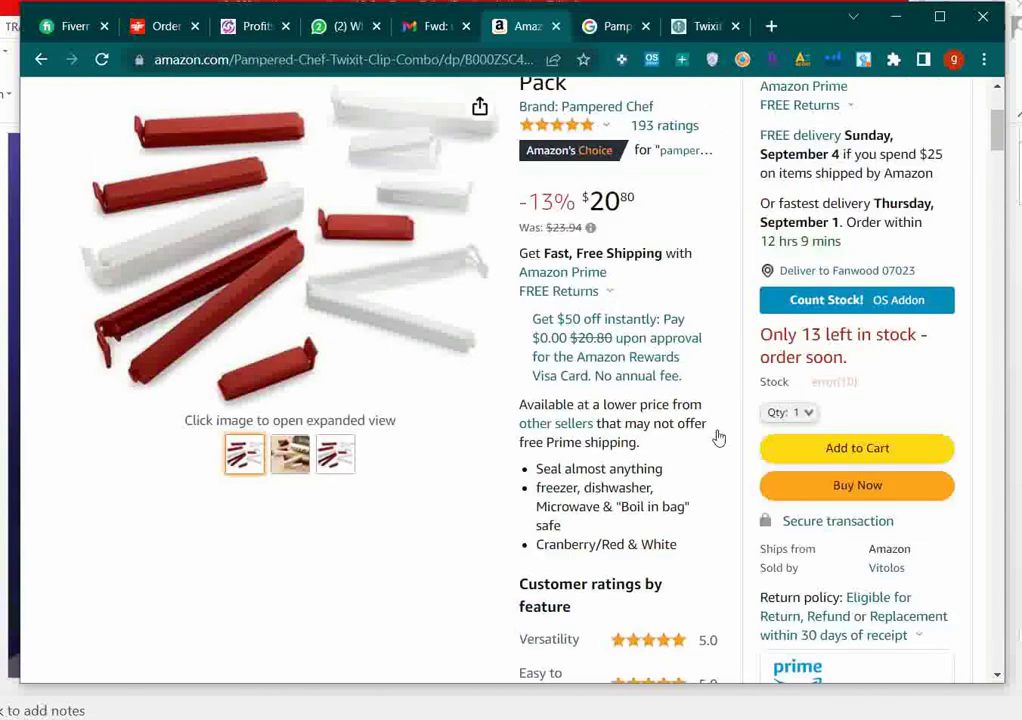
{"action": "left_click", "coordinate": [742, 59]}
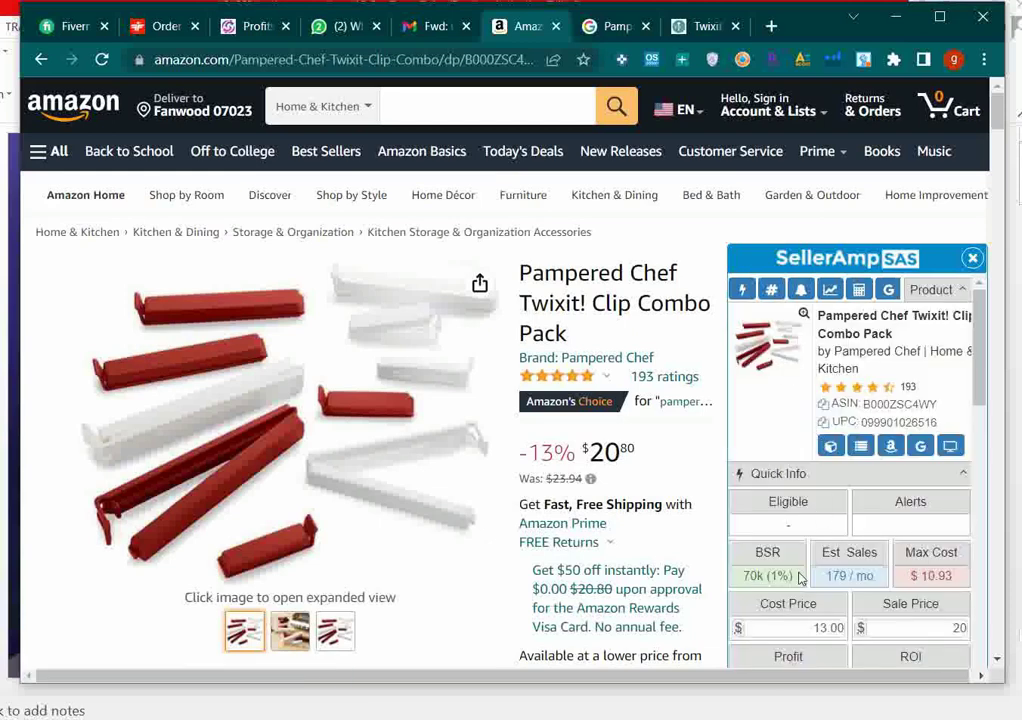
{"action": "double_click", "coordinate": [937, 628]}
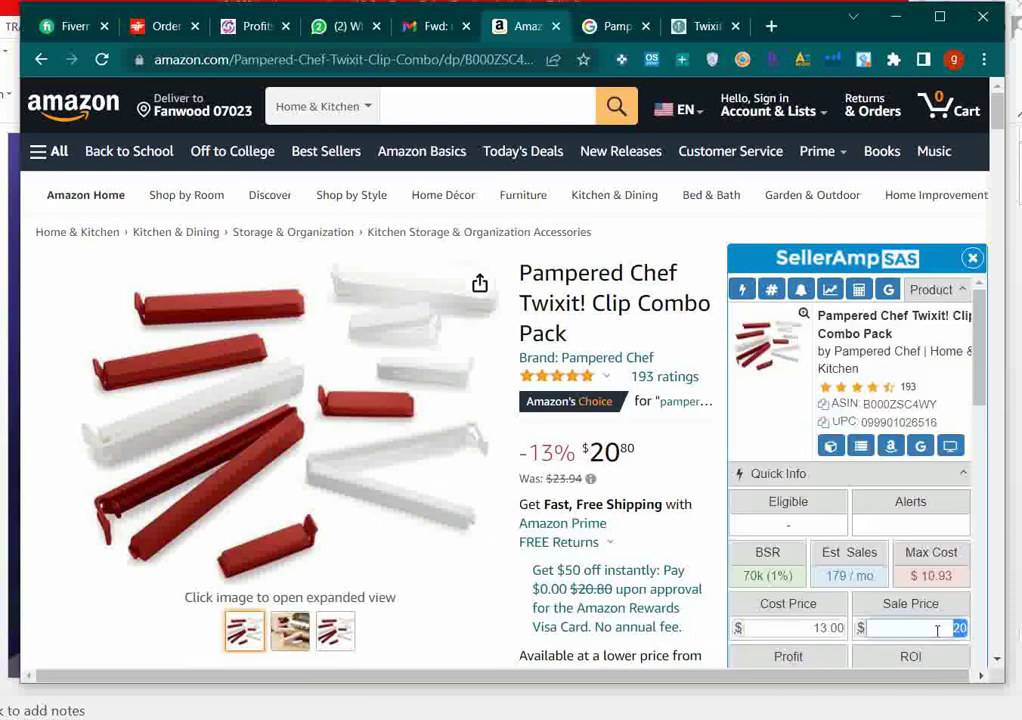
{"action": "type", "text": "22.95"}
{"action": "scroll", "coordinate": [935, 620], "scroll_direction": "down", "scroll_amount": 2}
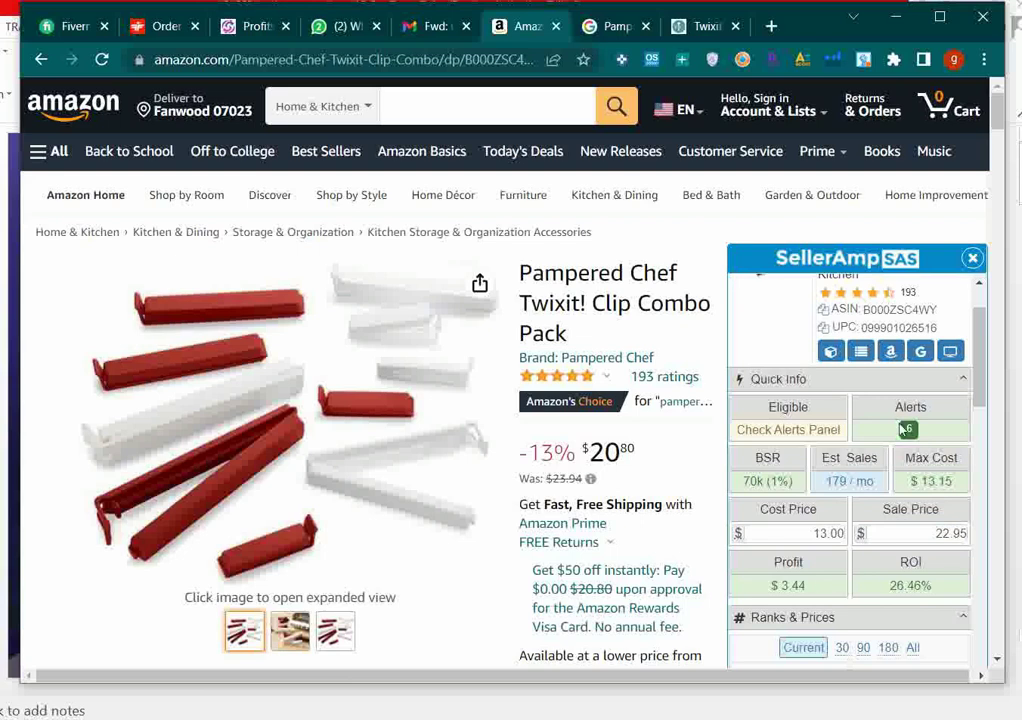
{"action": "scroll", "coordinate": [899, 450], "scroll_direction": "down", "scroll_amount": 4}
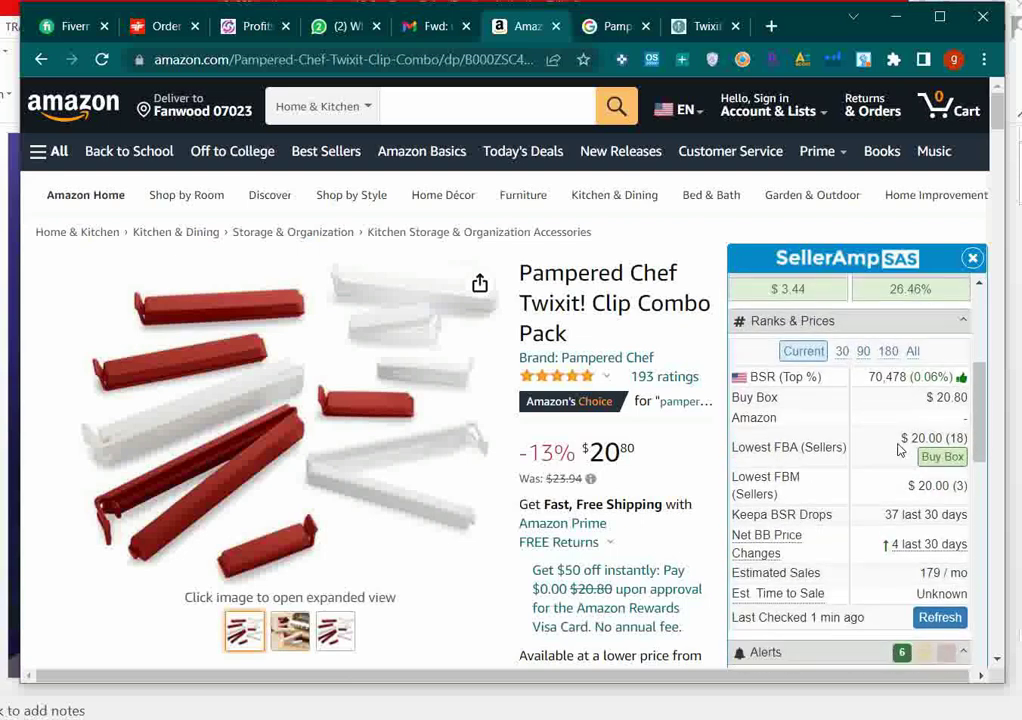
{"action": "left_click", "coordinate": [970, 258]}
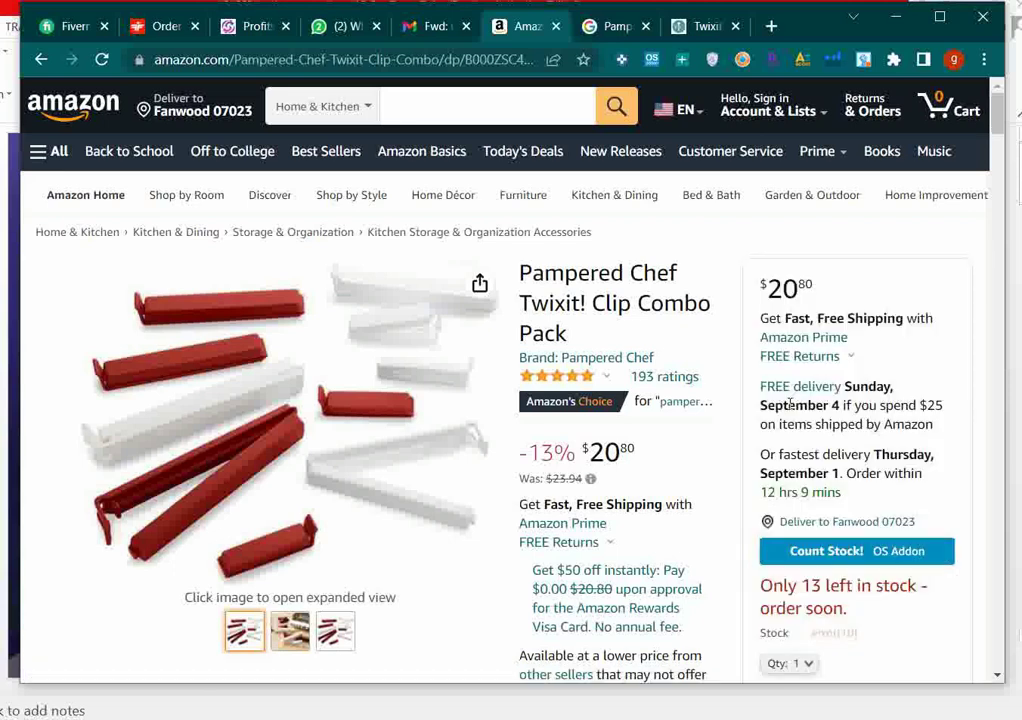
Step: Count the stock of the clip pack's offers with the OS Addon and show only the FBA sellers
{"action": "scroll", "coordinate": [794, 422], "scroll_direction": "down", "scroll_amount": 1}
{"action": "left_click", "coordinate": [818, 459]}
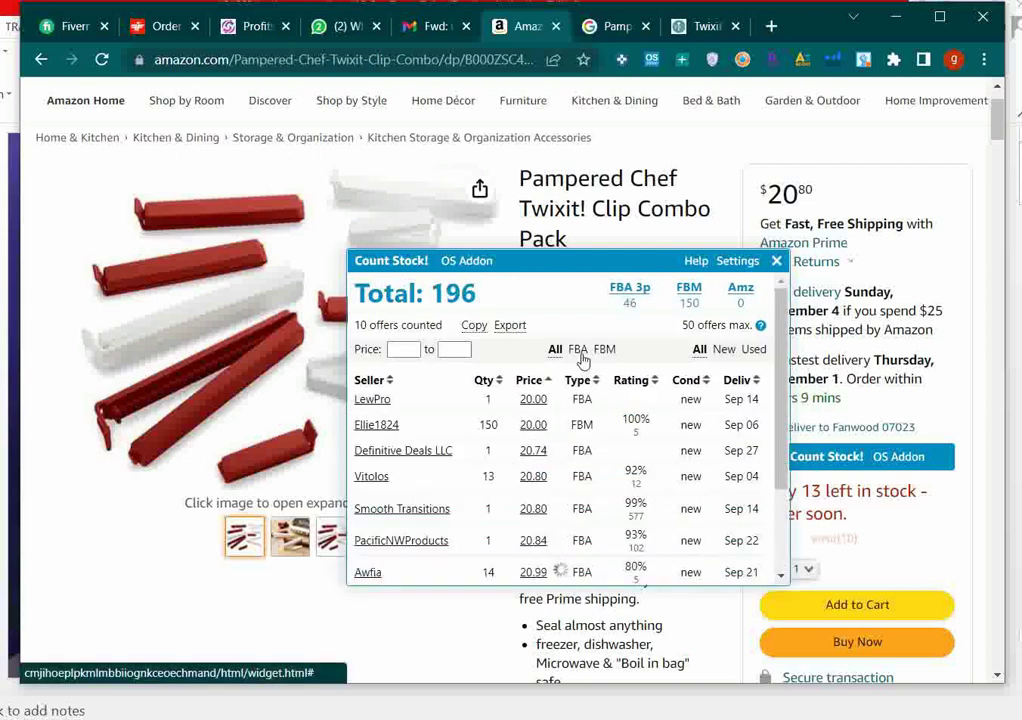
{"action": "left_click", "coordinate": [579, 350]}
{"action": "scroll", "coordinate": [510, 470], "scroll_direction": "down", "scroll_amount": 3}
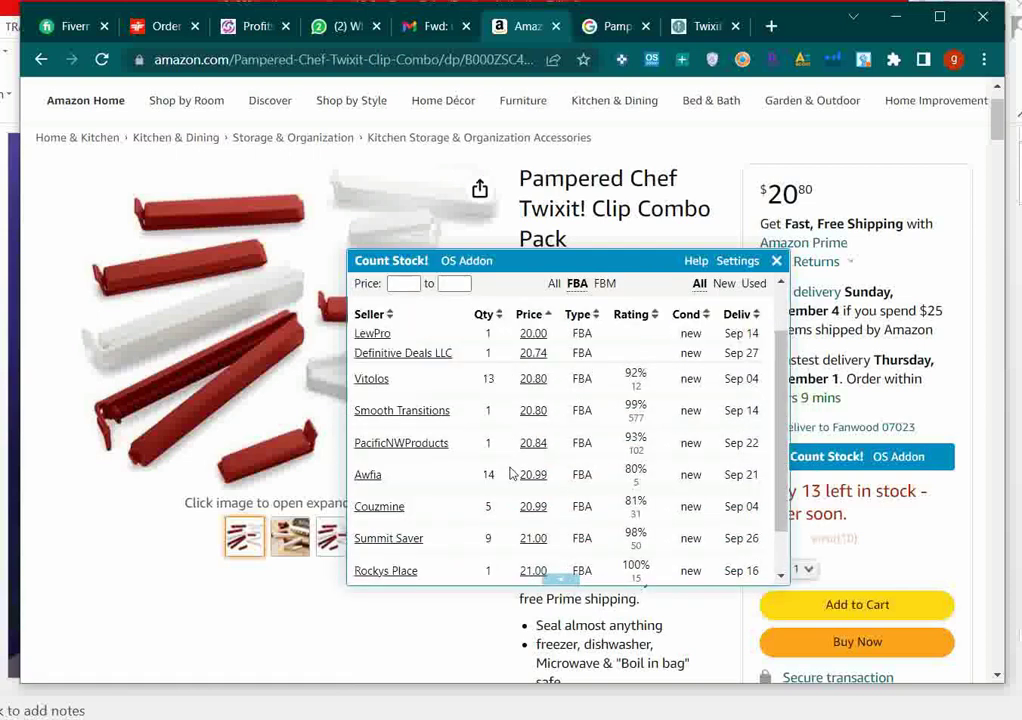
Step: Examine the ratings and feedback counts of the lowest-priced FBA sellers, including Smooth Transitions and Vitolos
{"action": "double_click", "coordinate": [636, 394]}
{"action": "left_click_drag", "start_coordinate": [645, 366], "coordinate": [624, 366]}
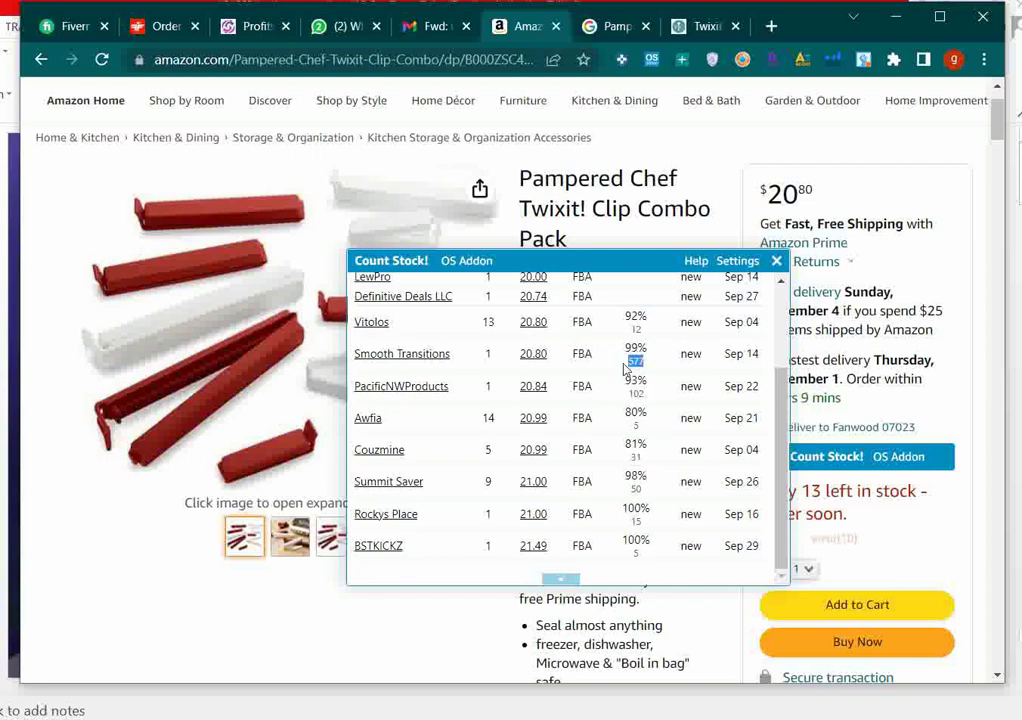
{"action": "scroll", "coordinate": [655, 333], "scroll_direction": "up", "scroll_amount": 2}
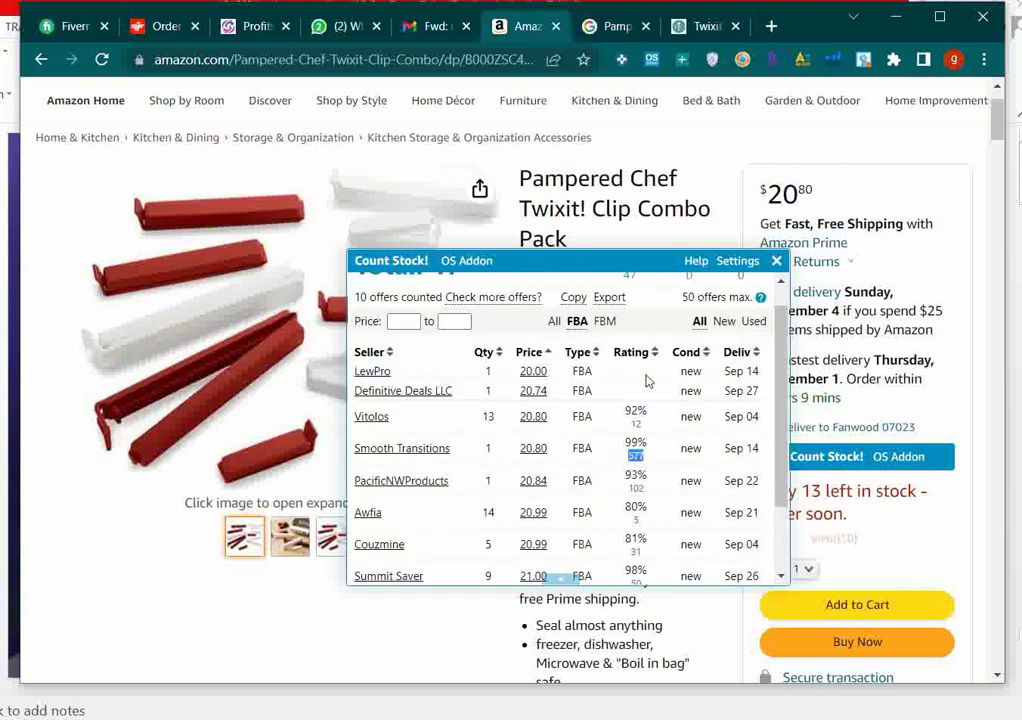
{"action": "left_click_drag", "start_coordinate": [646, 408], "coordinate": [626, 415]}
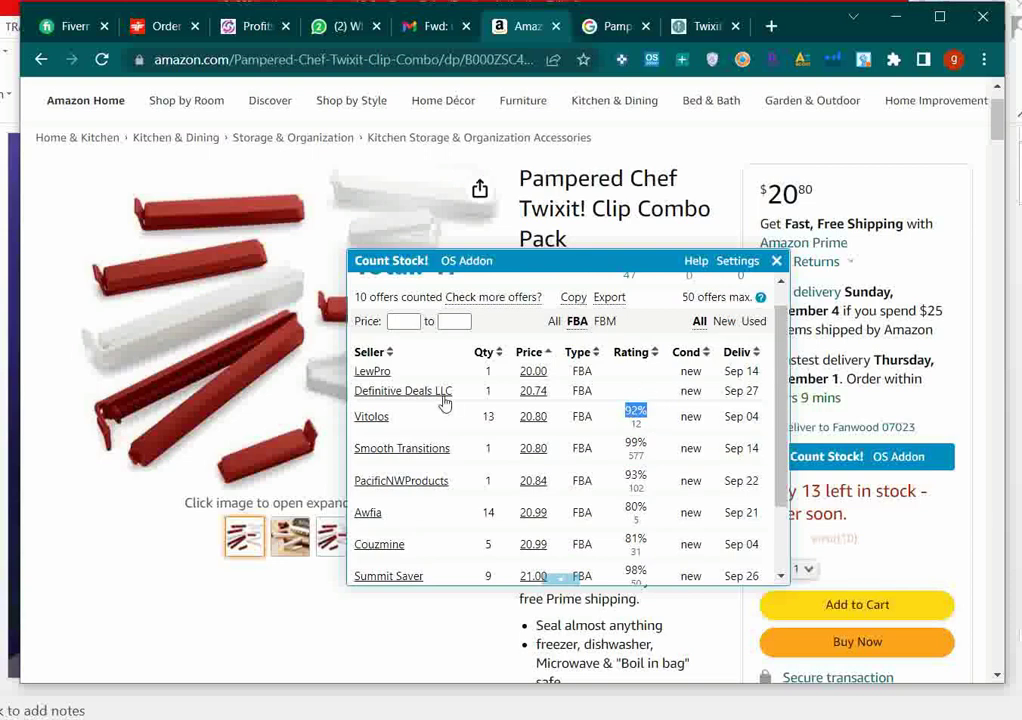
Step: Open the LewPro seller profile in a new tab, glance at its storefront and return to the profile
{"action": "right_click", "coordinate": [380, 377]}
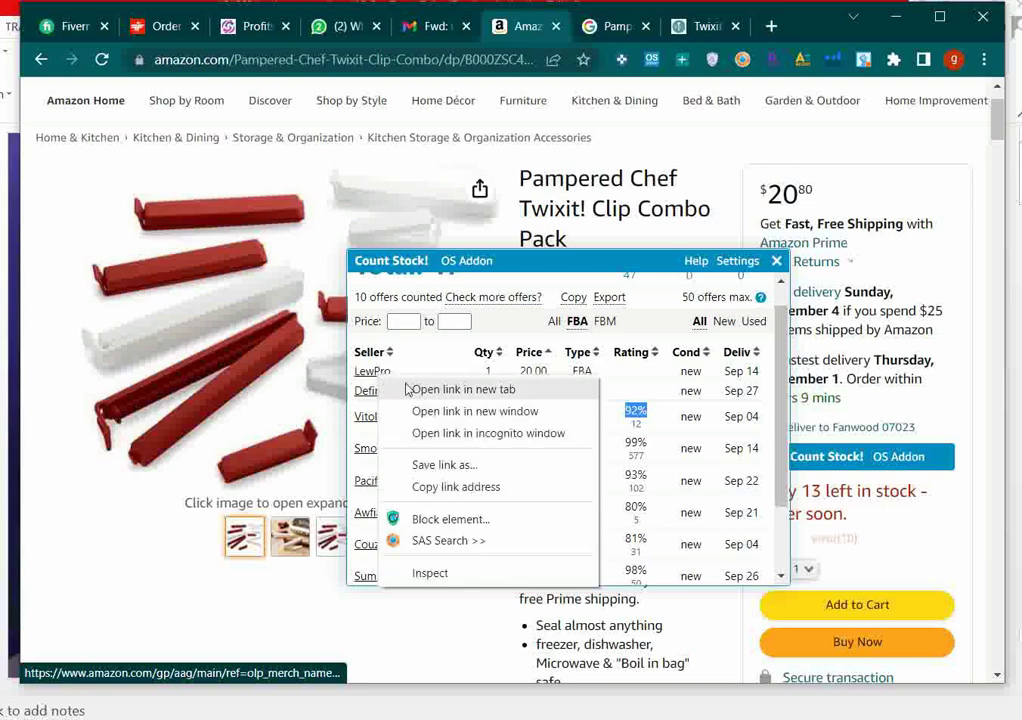
{"action": "left_click", "coordinate": [407, 390]}
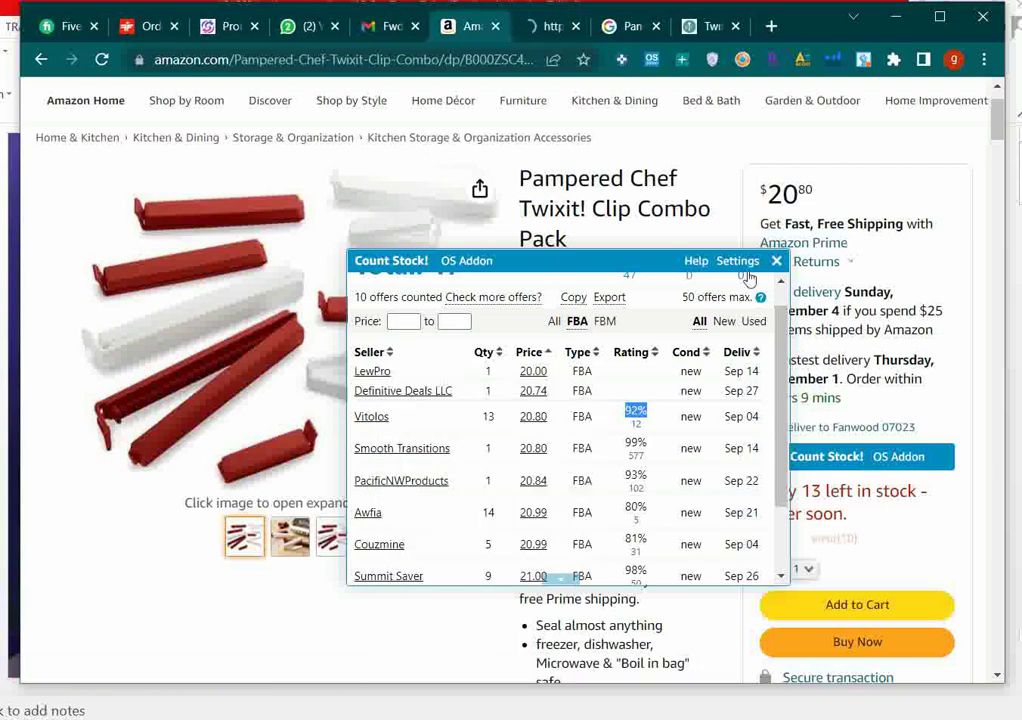
{"action": "left_click", "coordinate": [545, 27]}
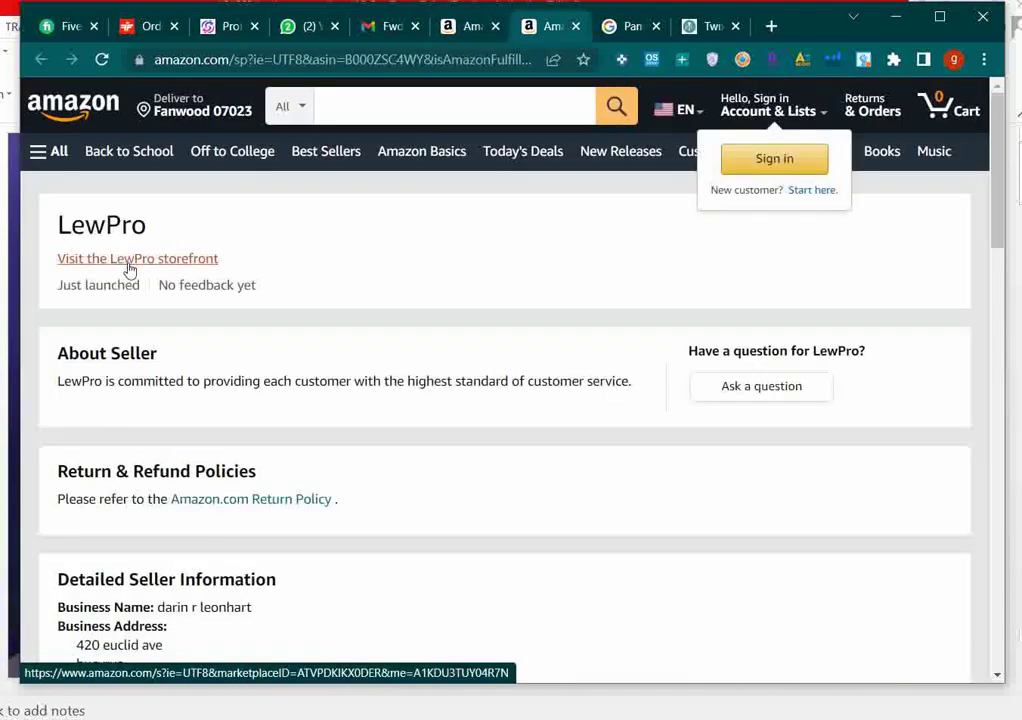
{"action": "left_click", "coordinate": [130, 262]}
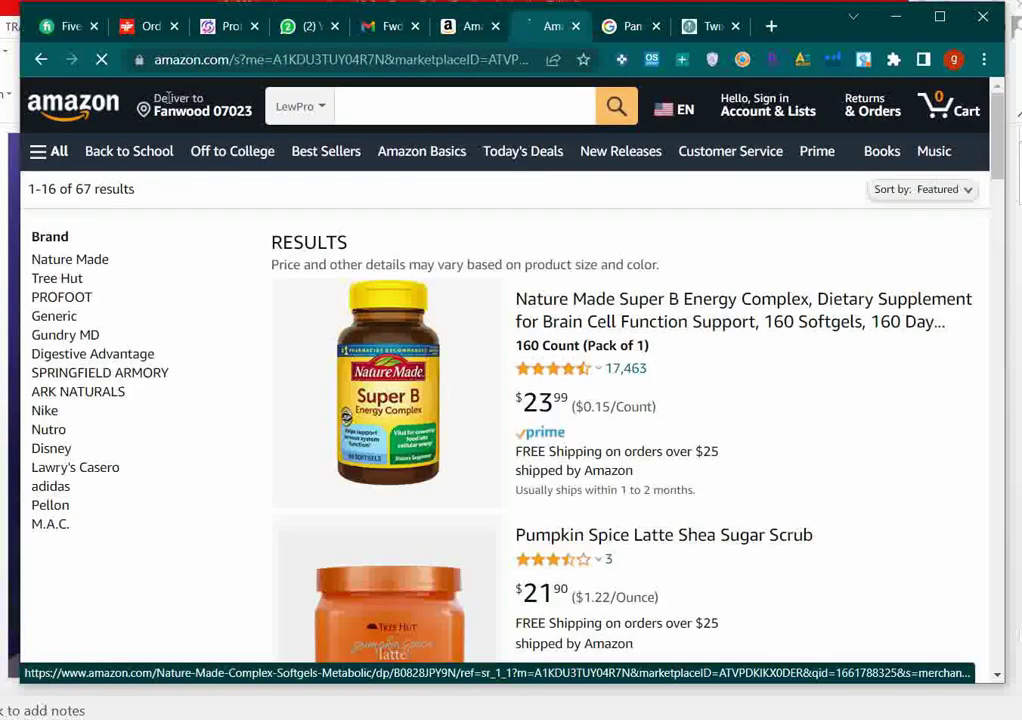
{"action": "key", "text": "alt+Left"}
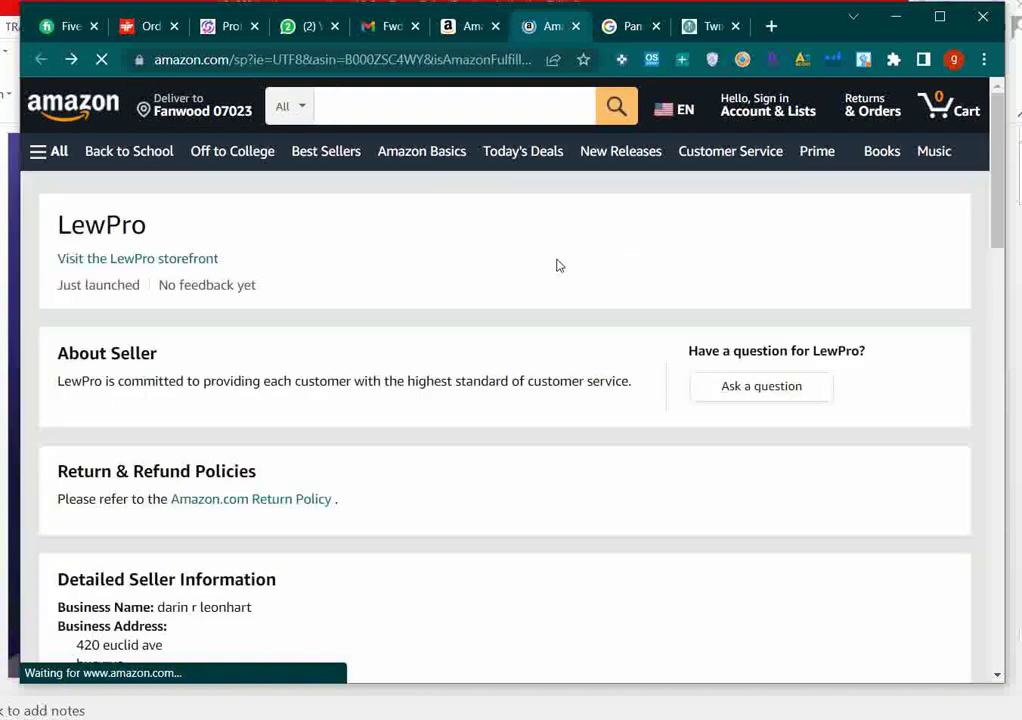
Step: Examine the business address in LewPro's detailed seller information
{"action": "scroll", "coordinate": [193, 494], "scroll_direction": "down", "scroll_amount": 1}
{"action": "scroll", "coordinate": [193, 494], "scroll_direction": "down", "scroll_amount": 2}
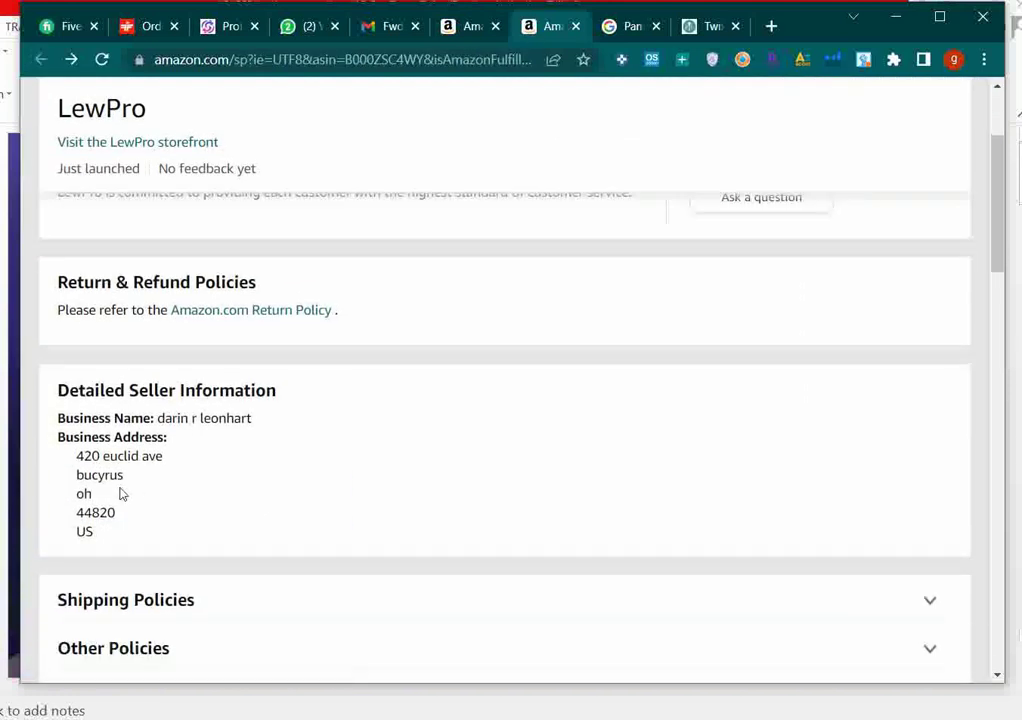
{"action": "left_click_drag", "start_coordinate": [96, 536], "coordinate": [74, 461]}
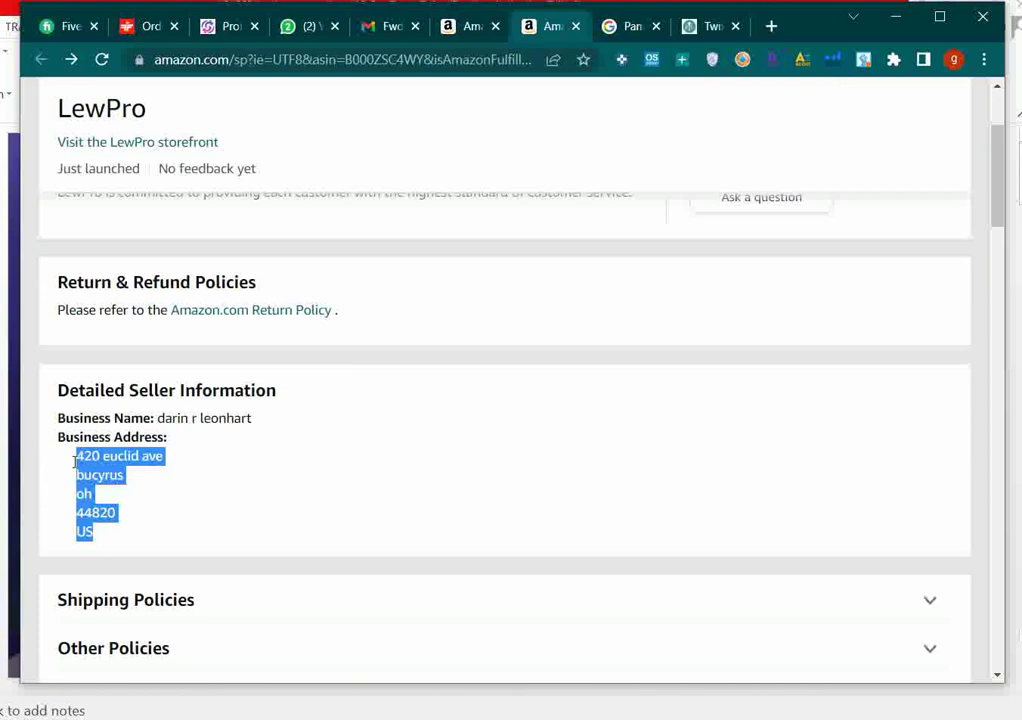
{"action": "left_click_drag", "start_coordinate": [94, 531], "coordinate": [80, 457]}
{"action": "left_click", "coordinate": [99, 533]}
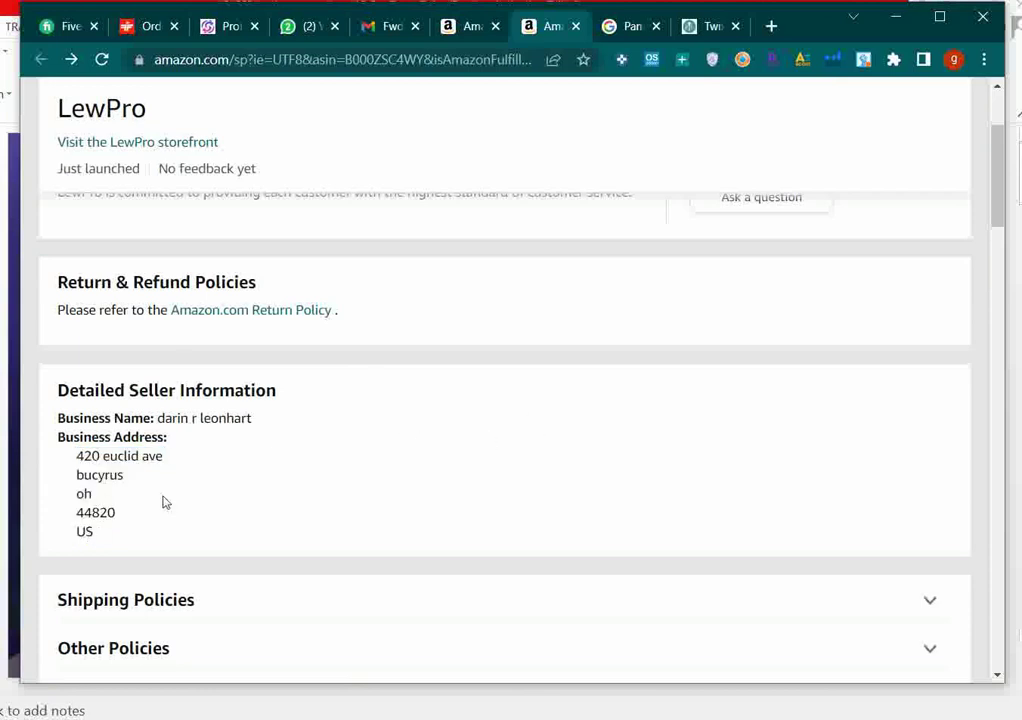
{"action": "left_click_drag", "start_coordinate": [97, 543], "coordinate": [77, 470]}
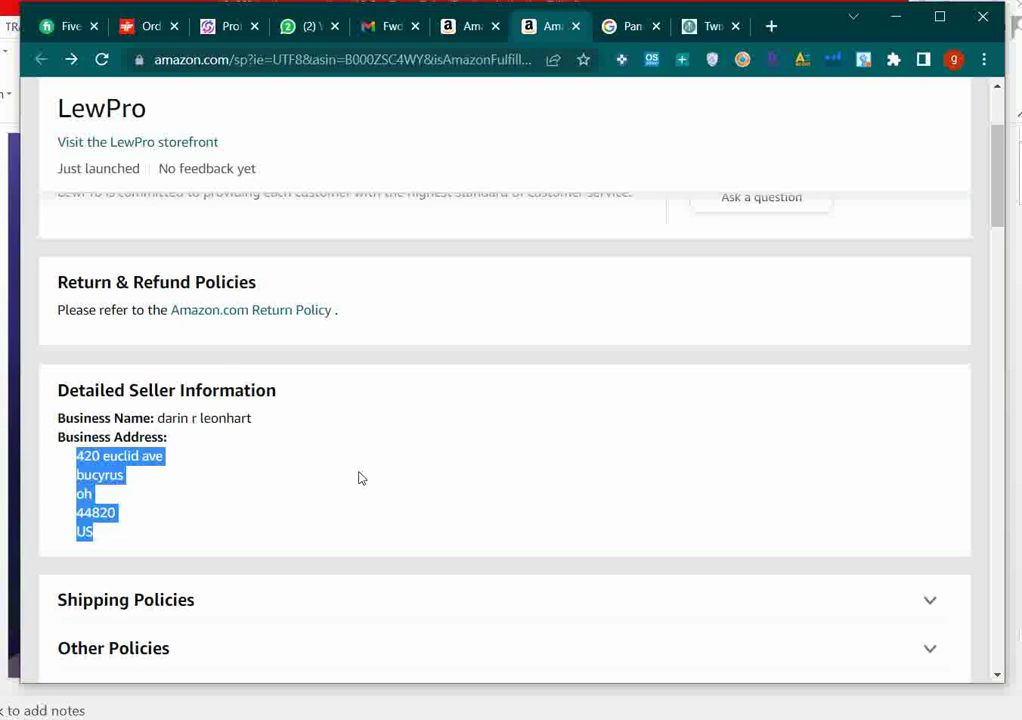
{"action": "scroll", "coordinate": [445, 362], "scroll_direction": "up", "scroll_amount": 3}
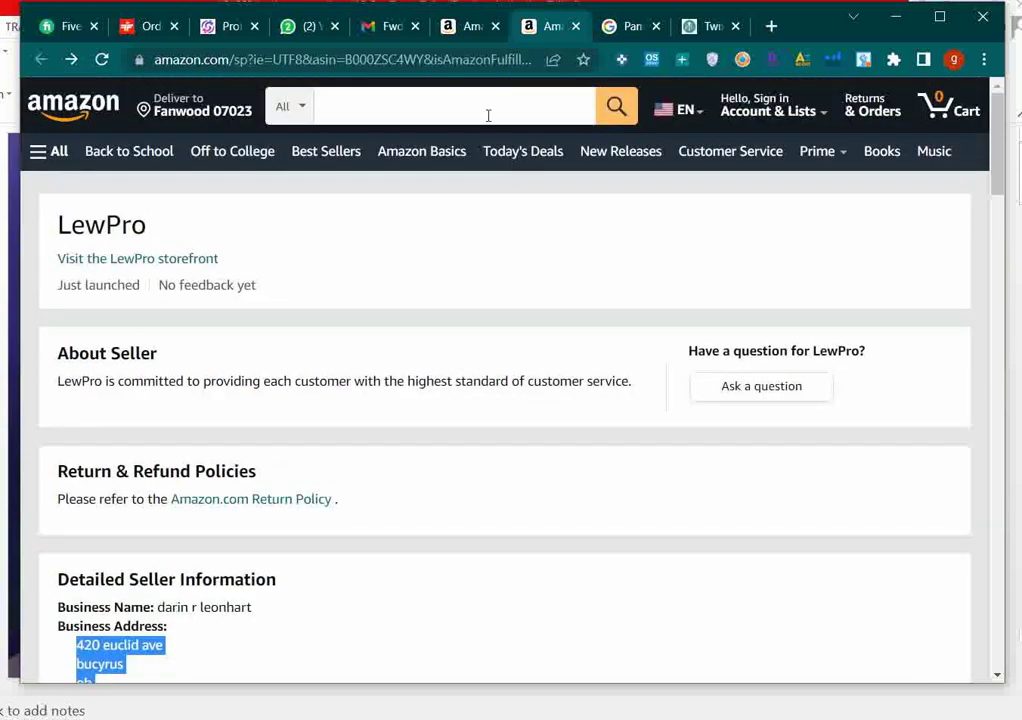
Step: Open the LewPro storefront and examine the sales ranks and FBA seller counts of its first products
{"action": "left_click", "coordinate": [194, 260]}
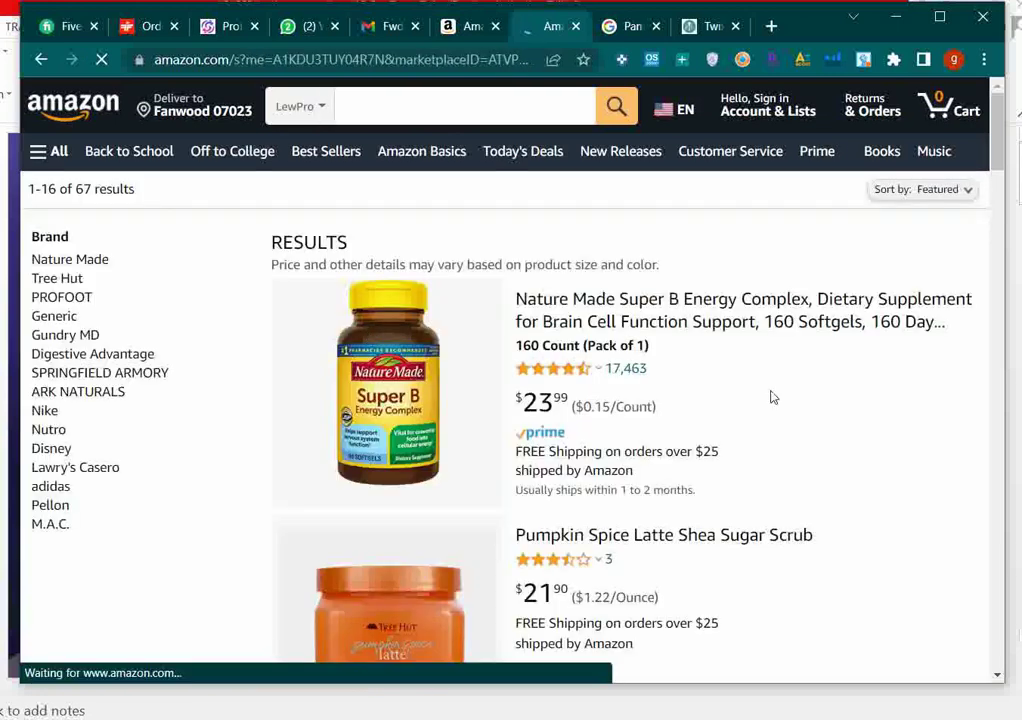
{"action": "scroll", "coordinate": [647, 385], "scroll_direction": "down", "scroll_amount": 1}
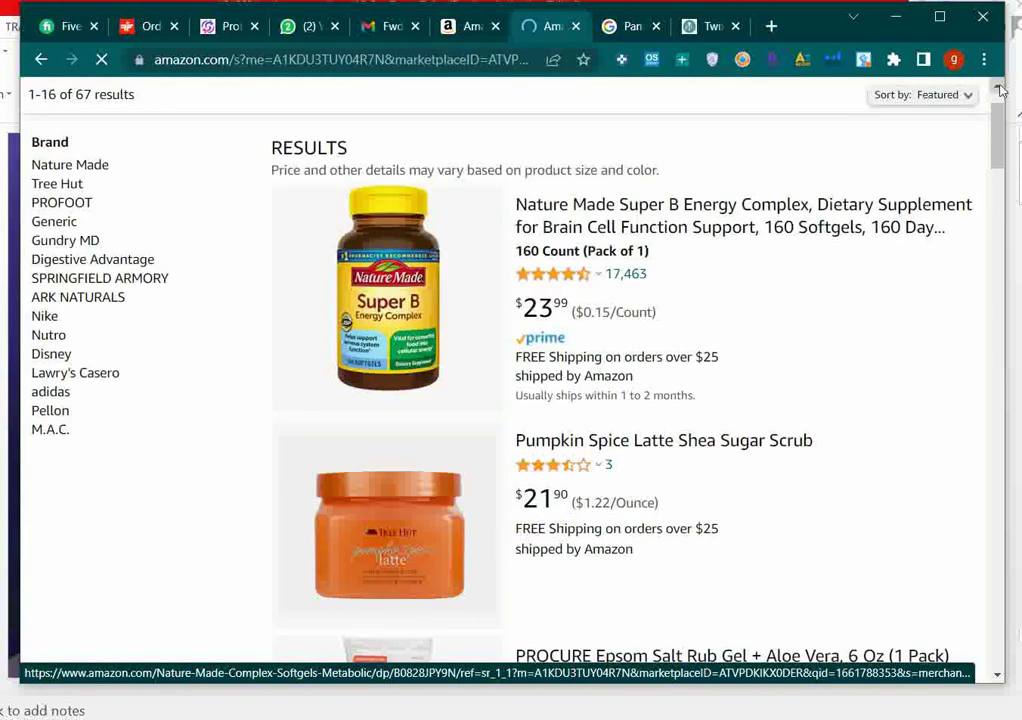
{"action": "scroll", "coordinate": [737, 390], "scroll_direction": "down", "scroll_amount": 8}
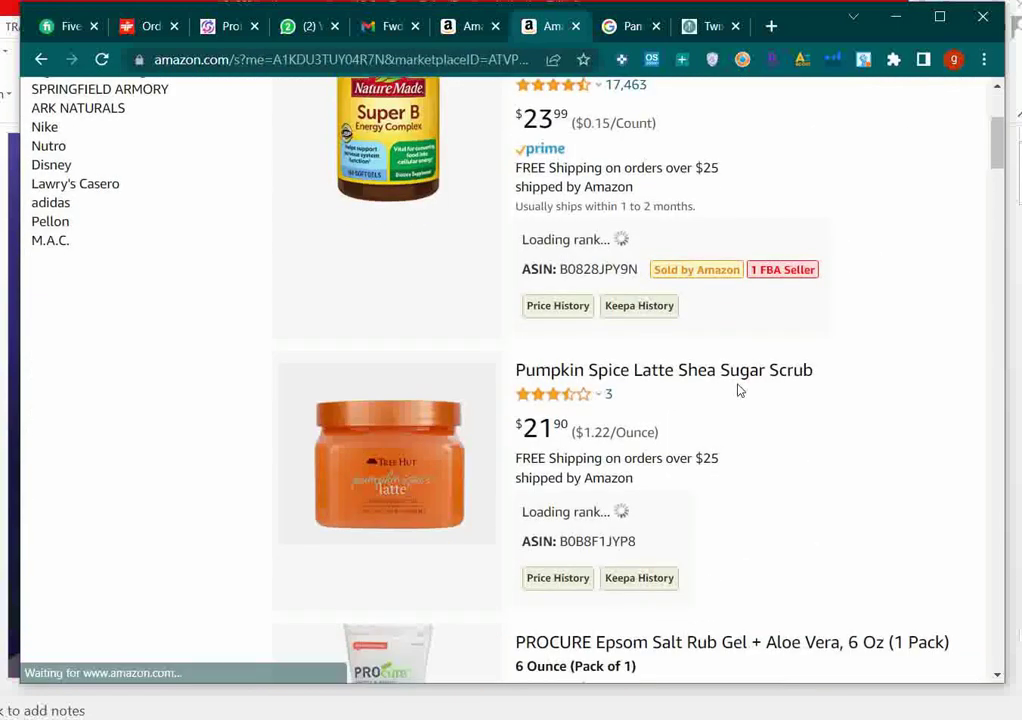
{"action": "scroll", "coordinate": [741, 385], "scroll_direction": "up", "scroll_amount": 5}
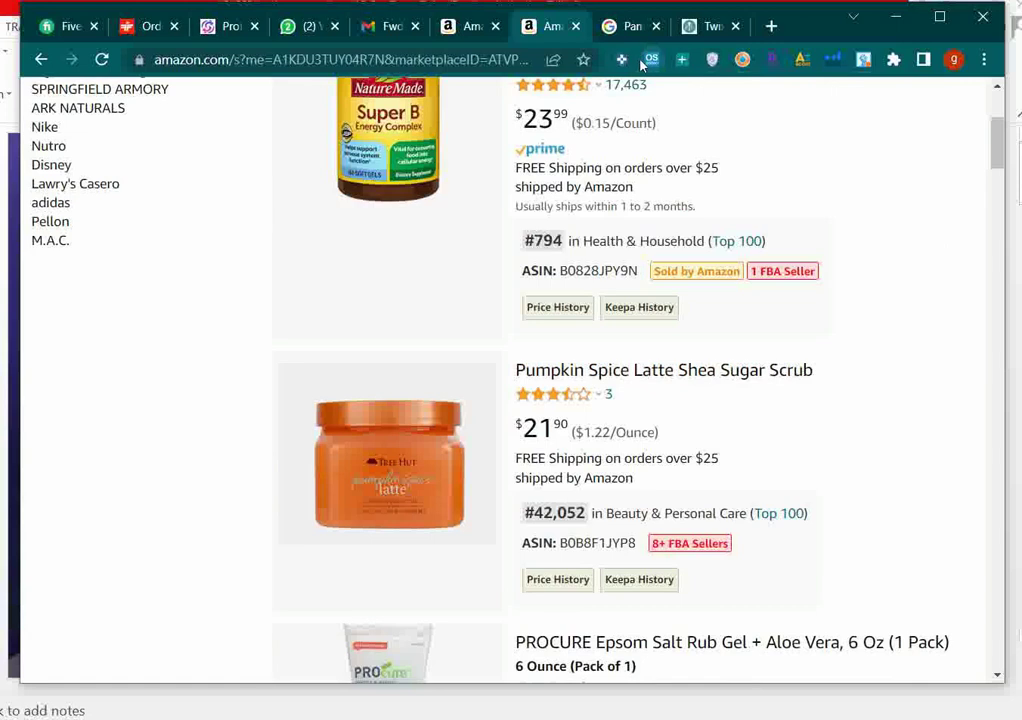
{"action": "scroll", "coordinate": [876, 328], "scroll_direction": "up", "scroll_amount": 3}
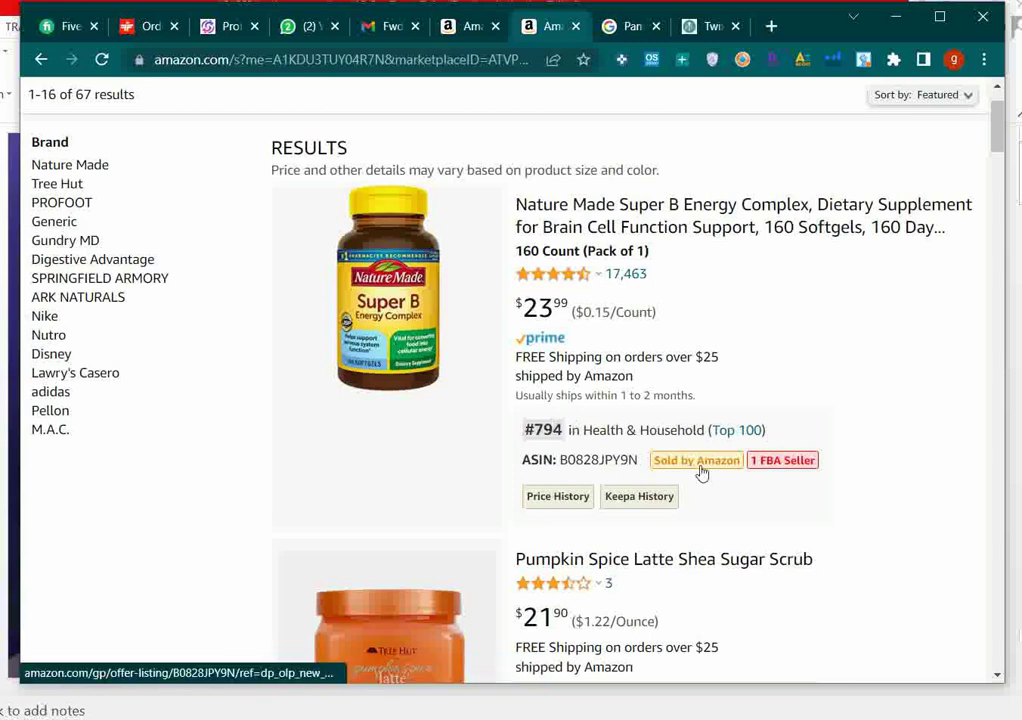
{"action": "scroll", "coordinate": [702, 465], "scroll_direction": "down", "scroll_amount": 3}
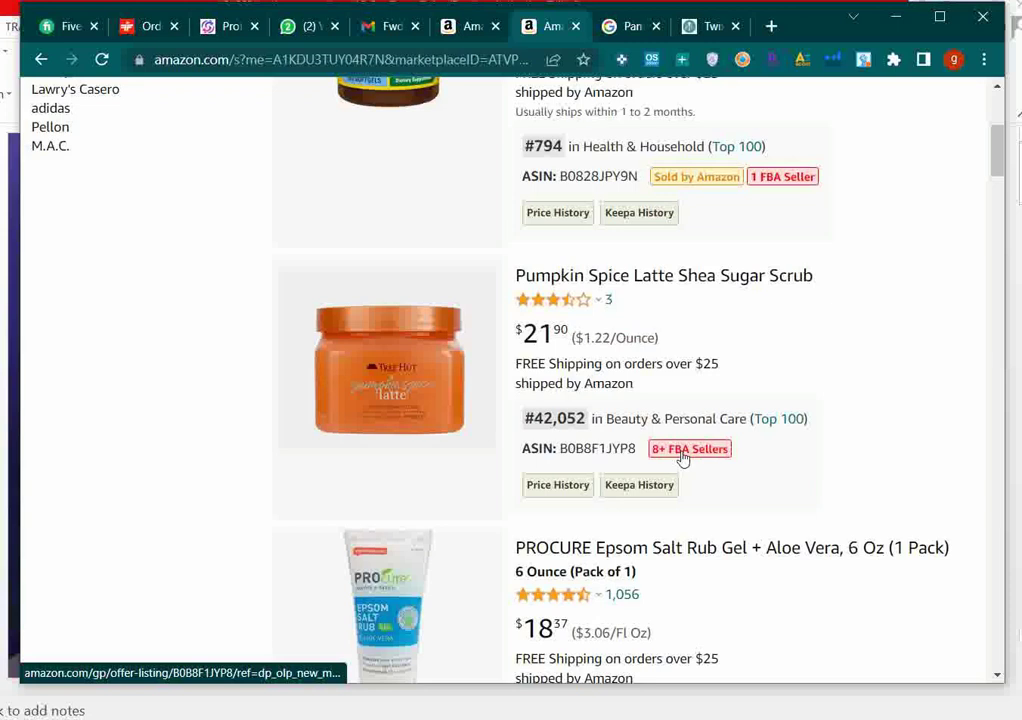
Step: Check the rating breakdown of the Pumpkin Spice Latte Shea Sugar Scrub and close it
{"action": "mouse_move", "coordinate": [575, 314]}
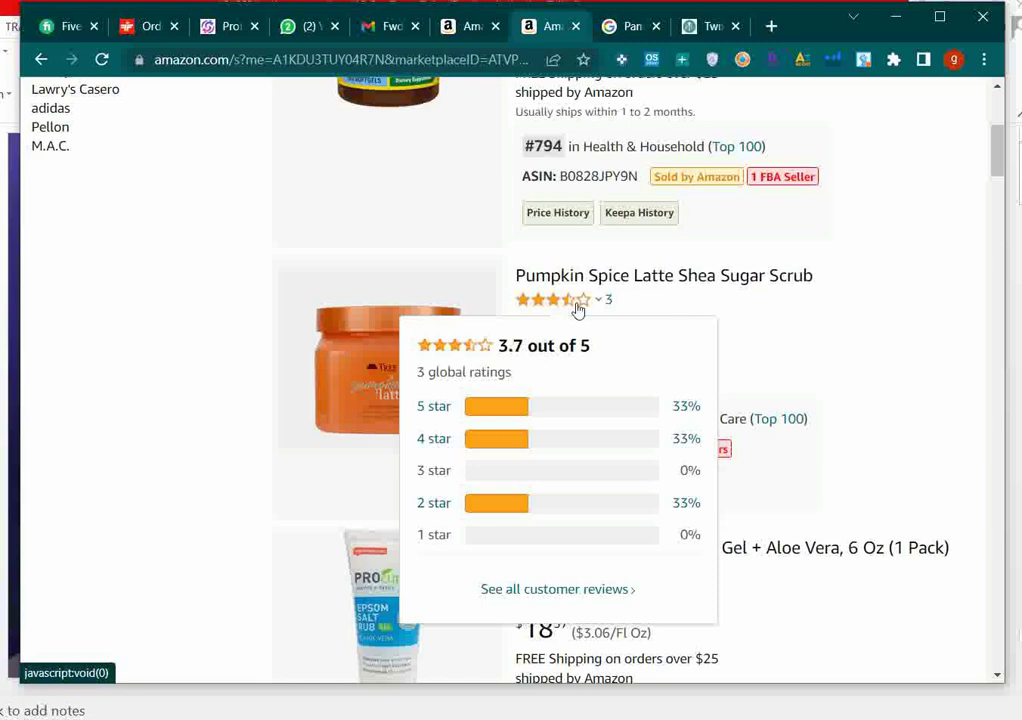
{"action": "left_click_drag", "start_coordinate": [508, 347], "coordinate": [522, 346]}
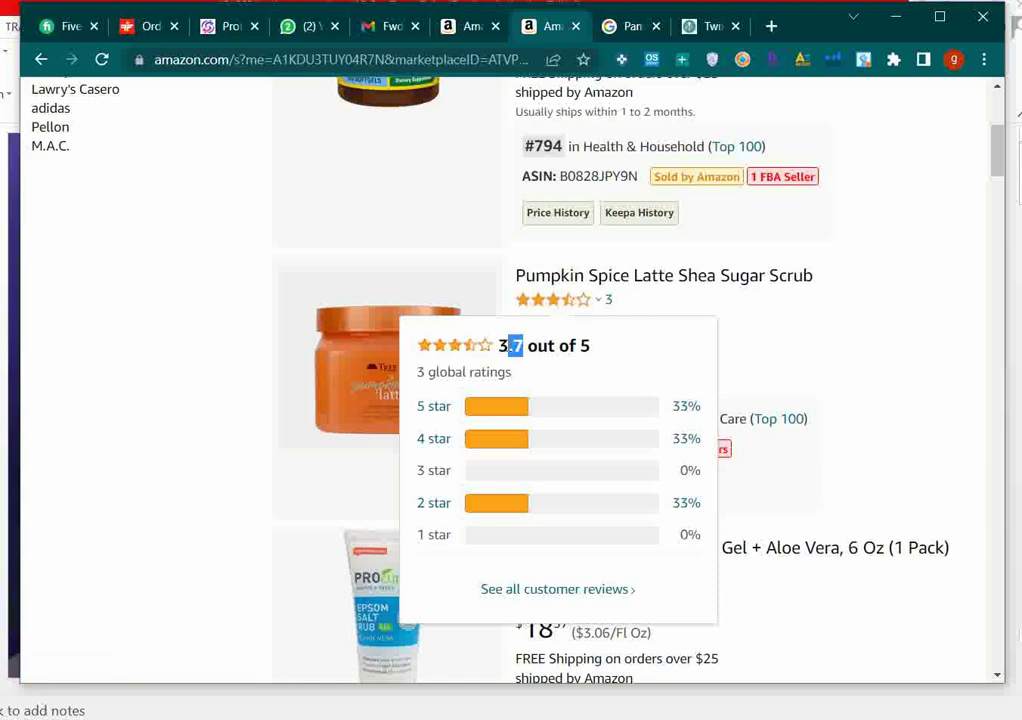
{"action": "key", "text": "Escape"}
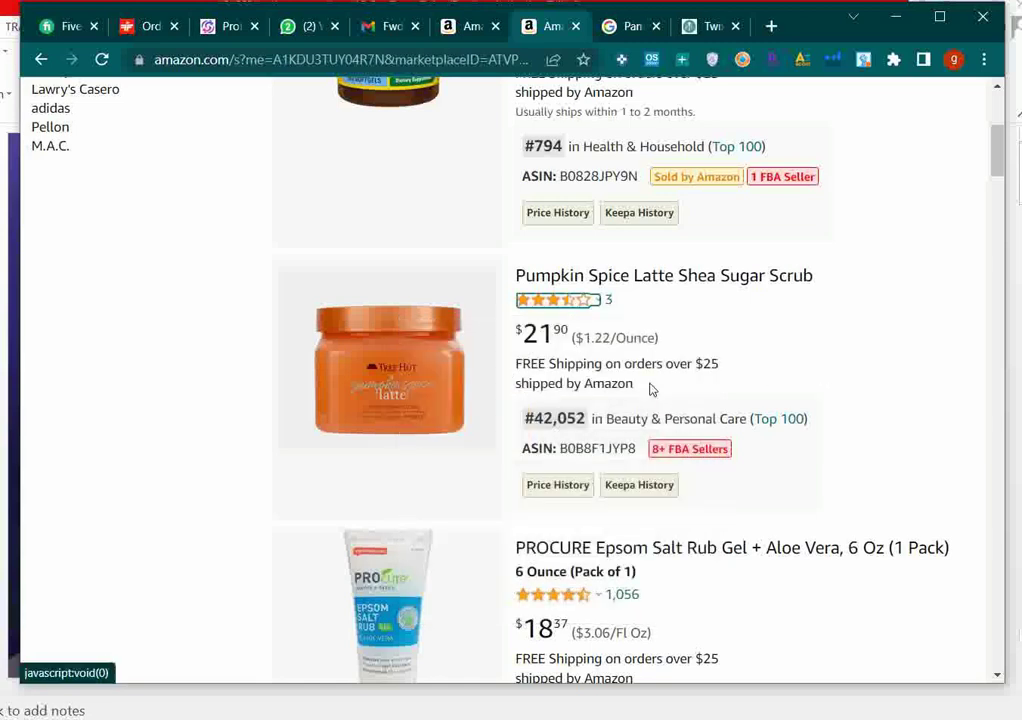
Step: Check the rating of the PROCURE Epsom Salt Rub Gel and copy its ASIN
{"action": "scroll", "coordinate": [743, 411], "scroll_direction": "down", "scroll_amount": 2}
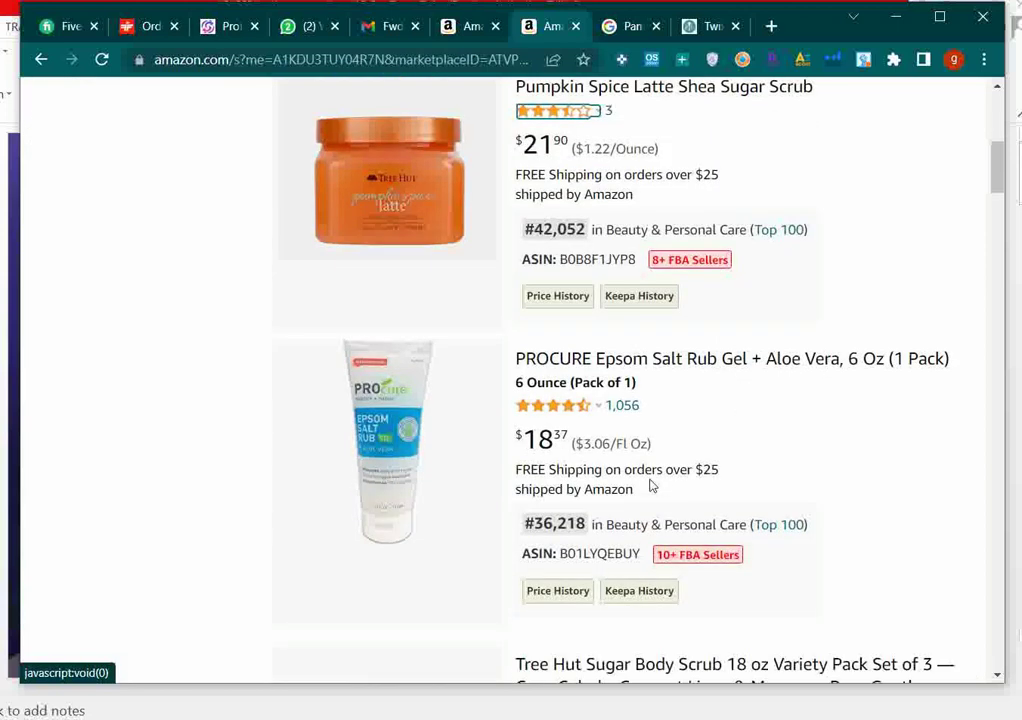
{"action": "scroll", "coordinate": [650, 485], "scroll_direction": "down", "scroll_amount": 1}
{"action": "left_click", "coordinate": [572, 316]}
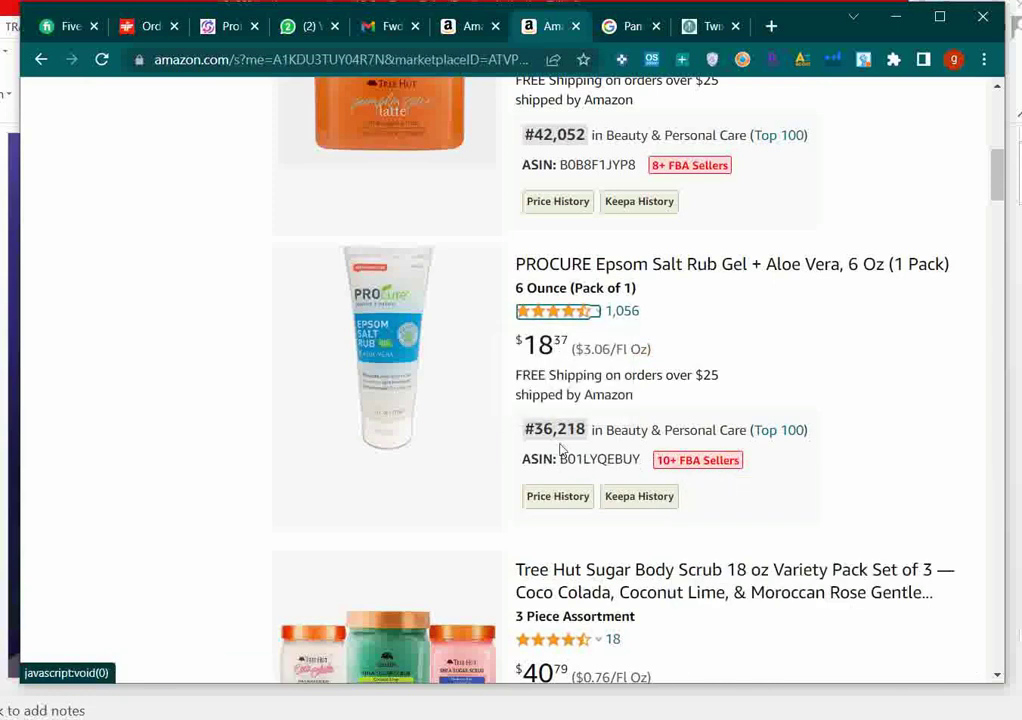
{"action": "left_click", "coordinate": [625, 467]}
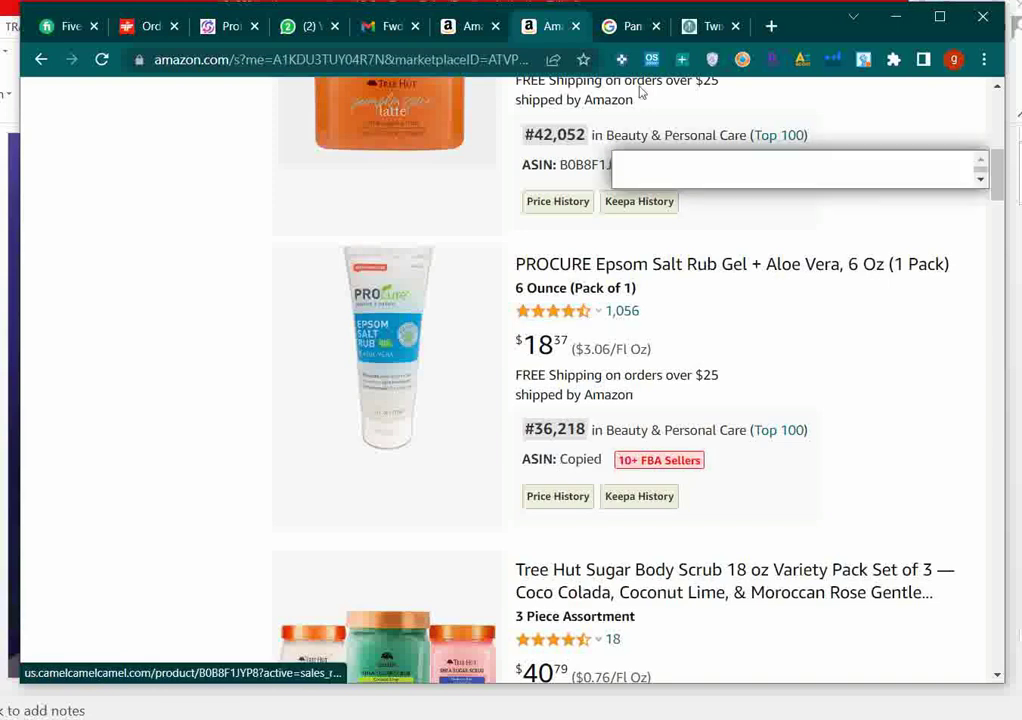
Step: Search Google for ASIN B01LYQEBUY and open the Amazon listing of the PROCURE Epsom Salt Rub Gel
{"action": "left_click", "coordinate": [622, 28]}
{"action": "left_click", "coordinate": [390, 60]}
{"action": "type", "text": "B01LYQEBUY"}
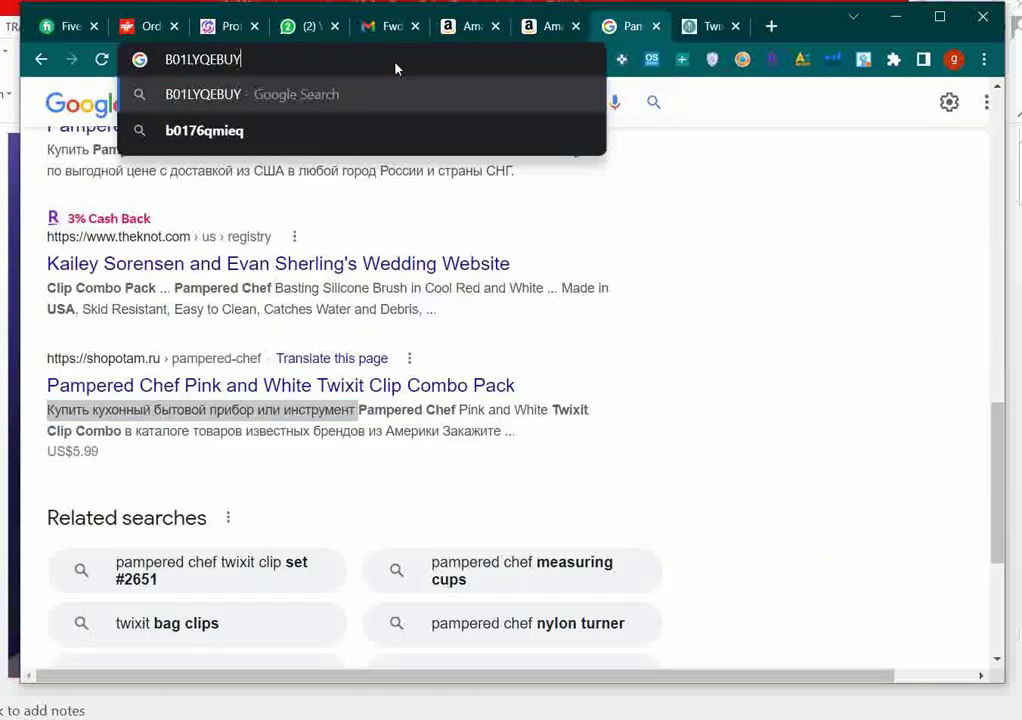
{"action": "key", "text": "Return"}
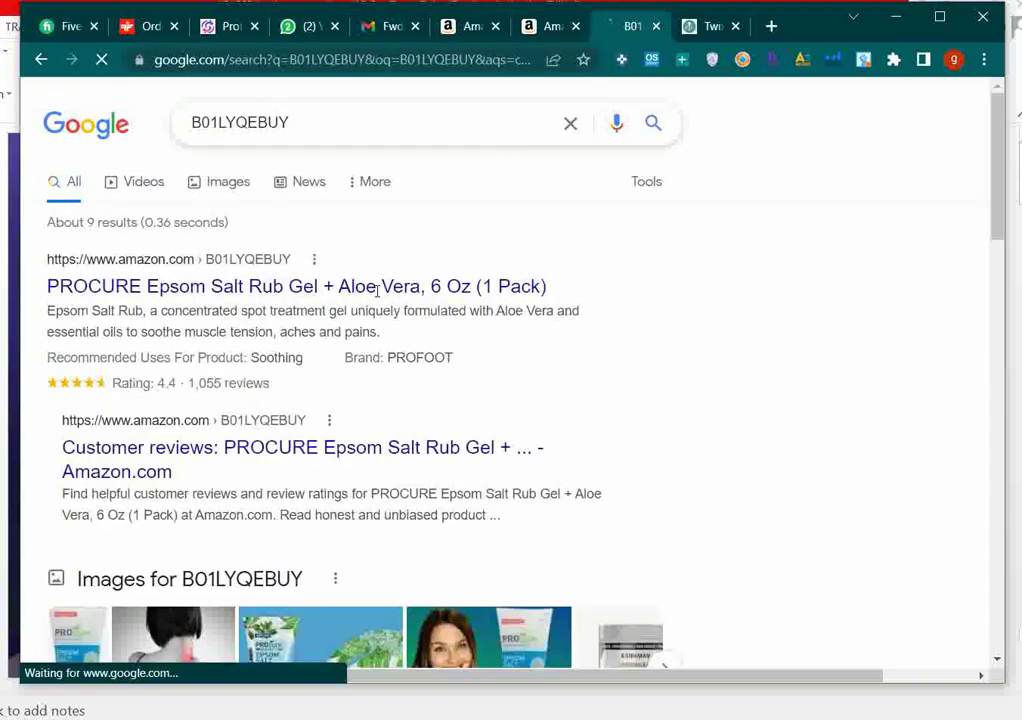
{"action": "left_click", "coordinate": [380, 288]}
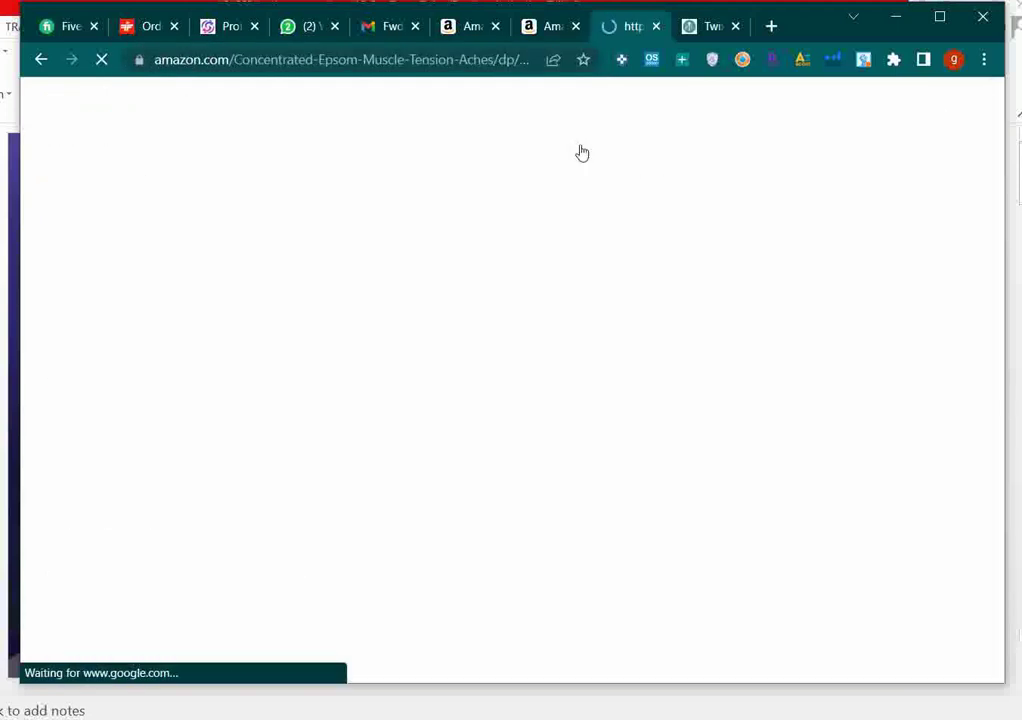
Step: Examine the listing's Keepa price, sales rank and offer count history, setting the chart range to Week
{"action": "scroll", "coordinate": [650, 531], "scroll_direction": "down", "scroll_amount": 2}
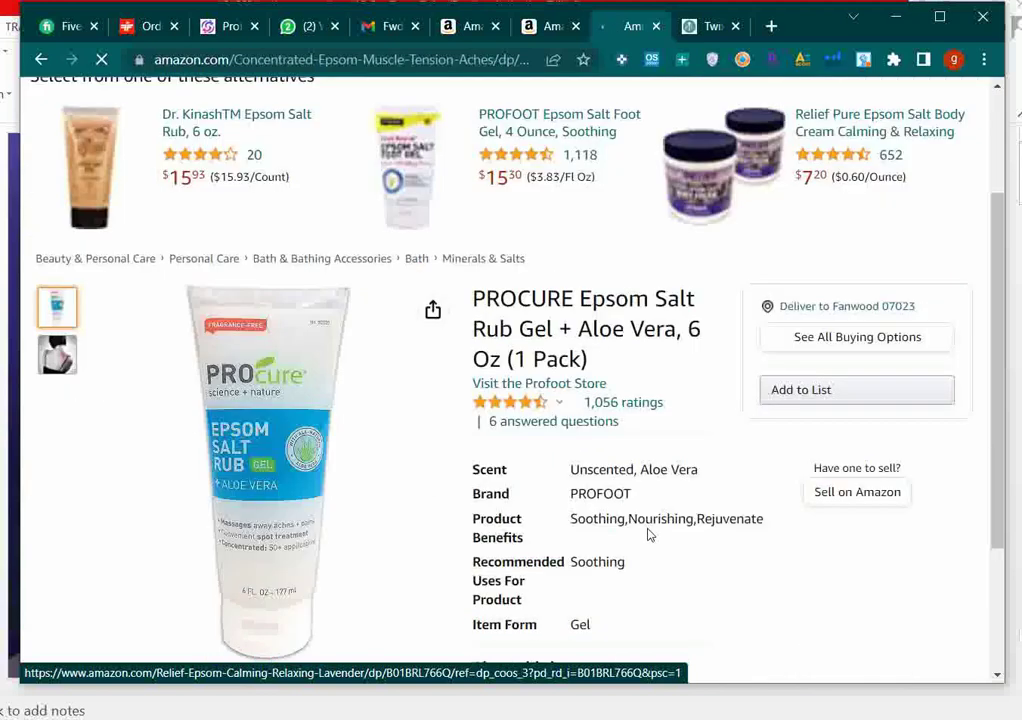
{"action": "scroll", "coordinate": [671, 512], "scroll_direction": "down", "scroll_amount": 1}
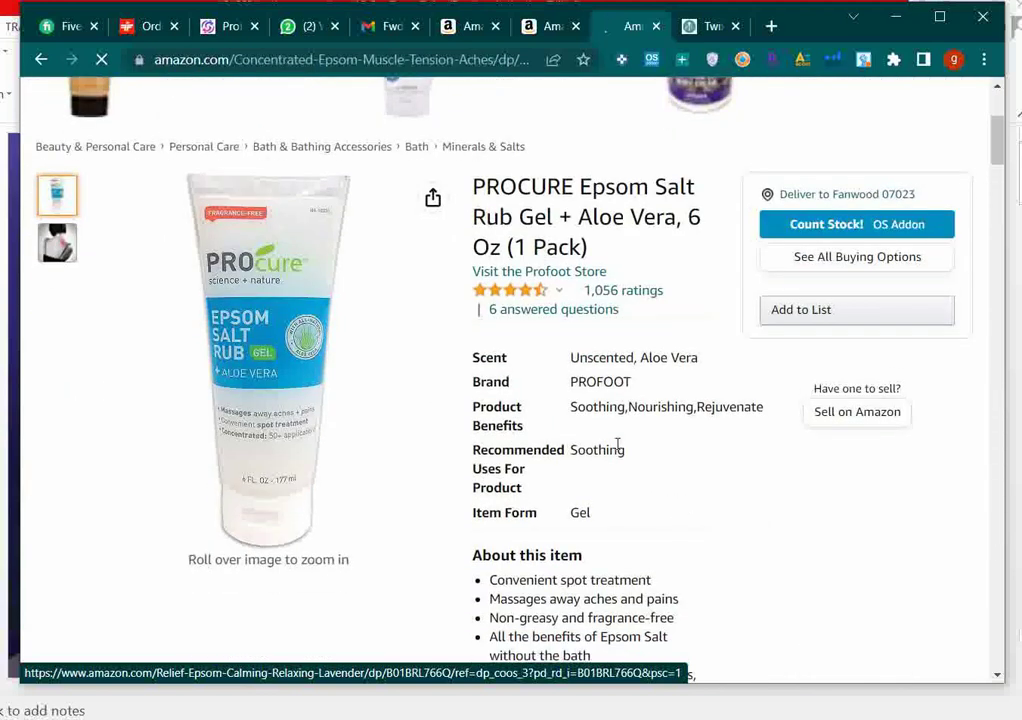
{"action": "scroll", "coordinate": [616, 436], "scroll_direction": "down", "scroll_amount": 1}
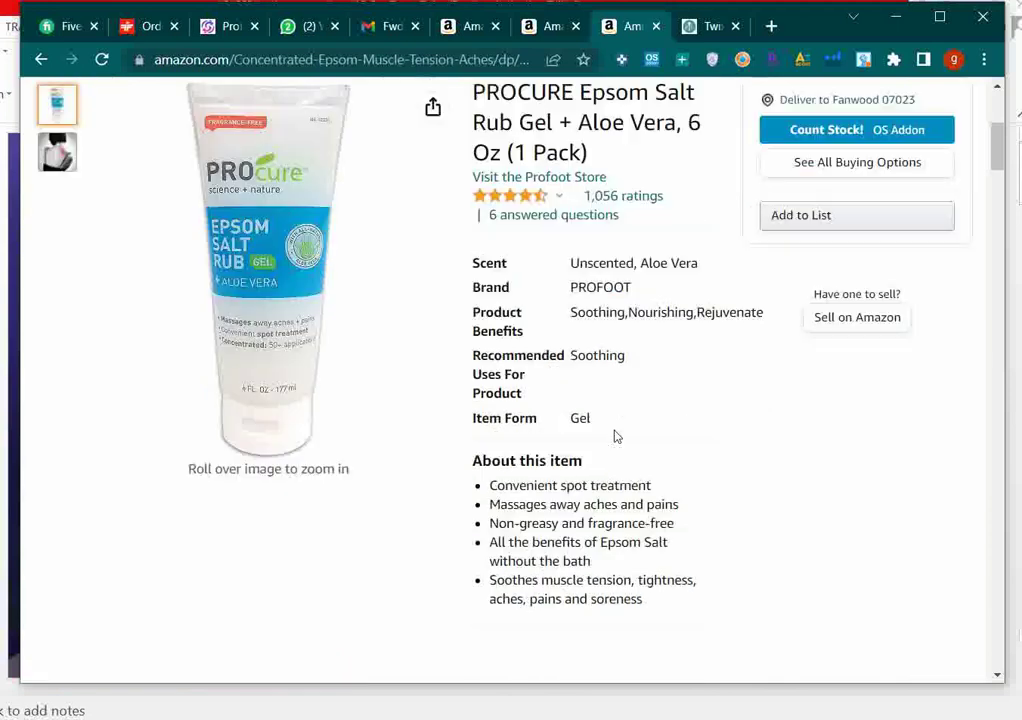
{"action": "scroll", "coordinate": [616, 436], "scroll_direction": "up", "scroll_amount": 1}
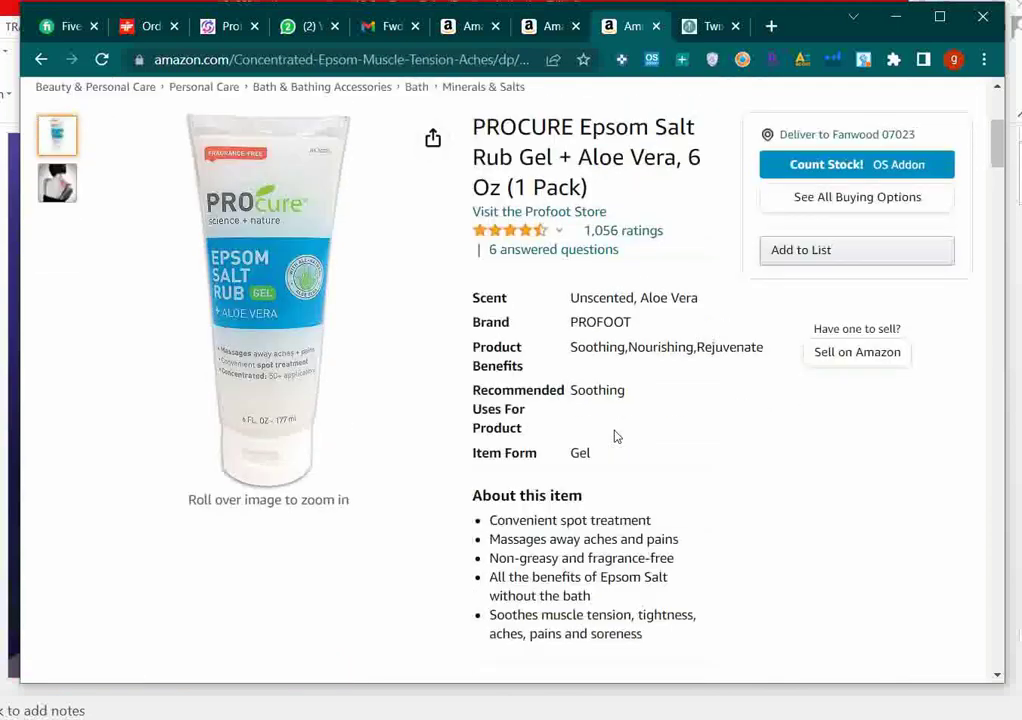
{"action": "scroll", "coordinate": [616, 436], "scroll_direction": "down", "scroll_amount": 5}
{"action": "scroll", "coordinate": [616, 436], "scroll_direction": "down", "scroll_amount": 1}
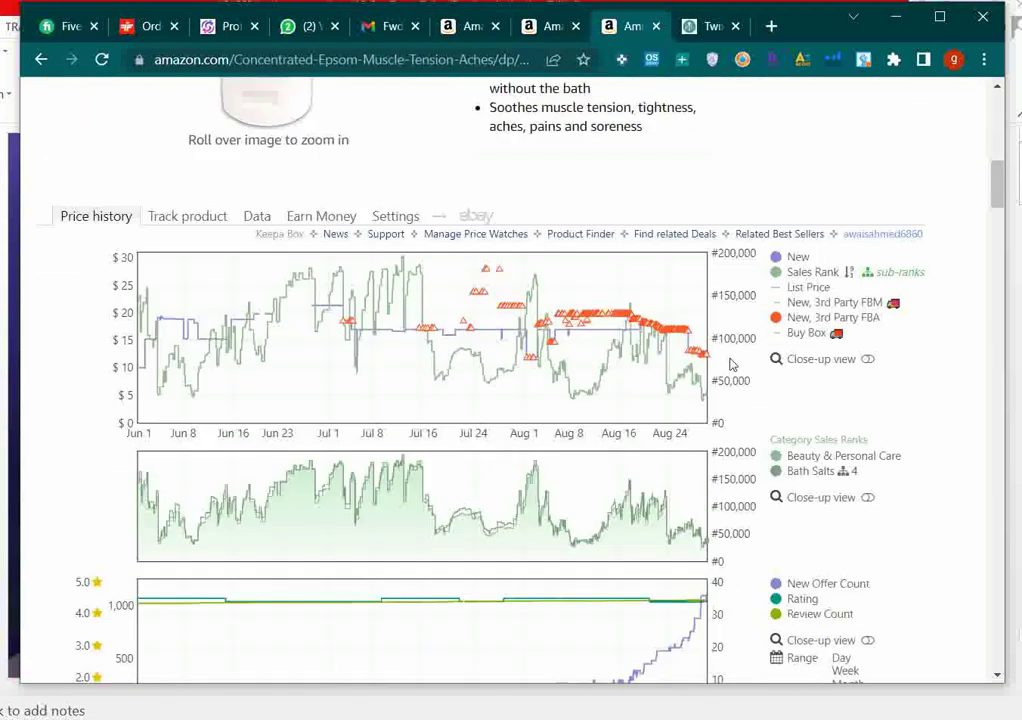
{"action": "scroll", "coordinate": [846, 586], "scroll_direction": "down", "scroll_amount": 3}
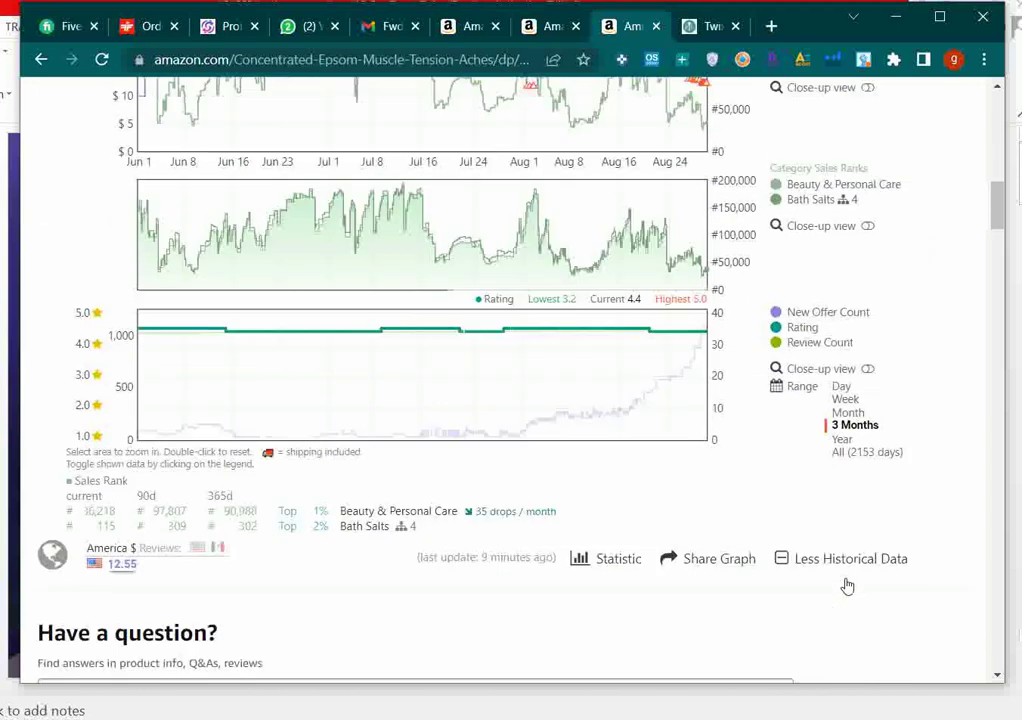
{"action": "left_click", "coordinate": [845, 388]}
{"action": "scroll", "coordinate": [844, 399], "scroll_direction": "up", "scroll_amount": 3}
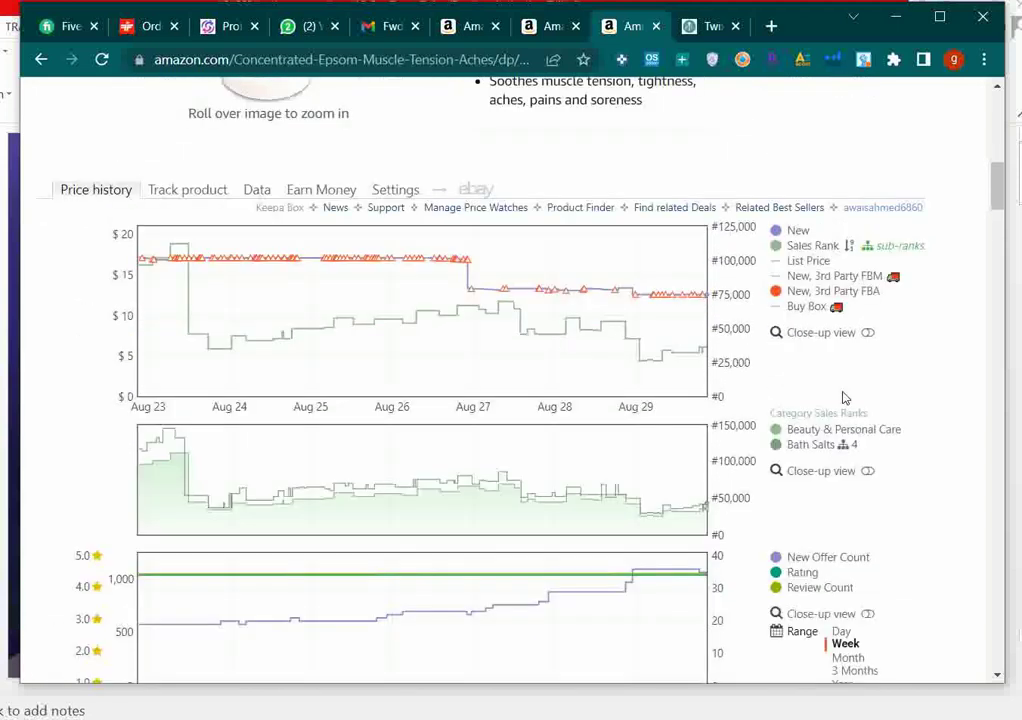
{"action": "left_click", "coordinate": [705, 328]}
{"action": "left_click", "coordinate": [709, 396]}
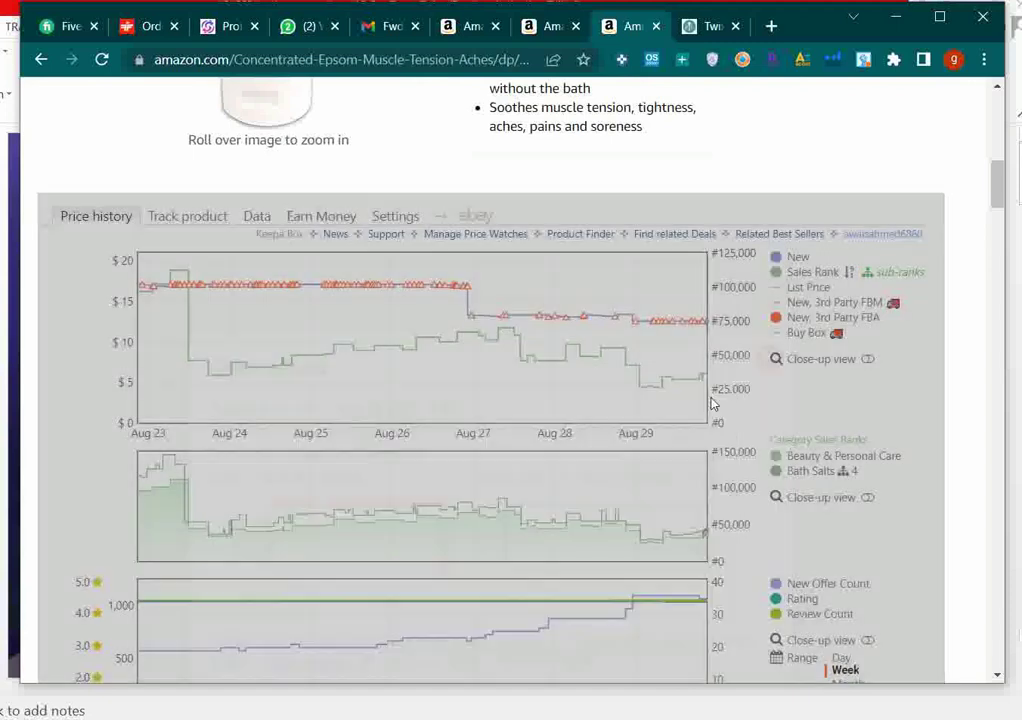
Step: Copy the listing title without the pack size and search Google for "PROCURE Epsom Salt Rub Gel + Aloe Vera, 6 Oz USA"
{"action": "scroll", "coordinate": [712, 402], "scroll_direction": "up", "scroll_amount": 6}
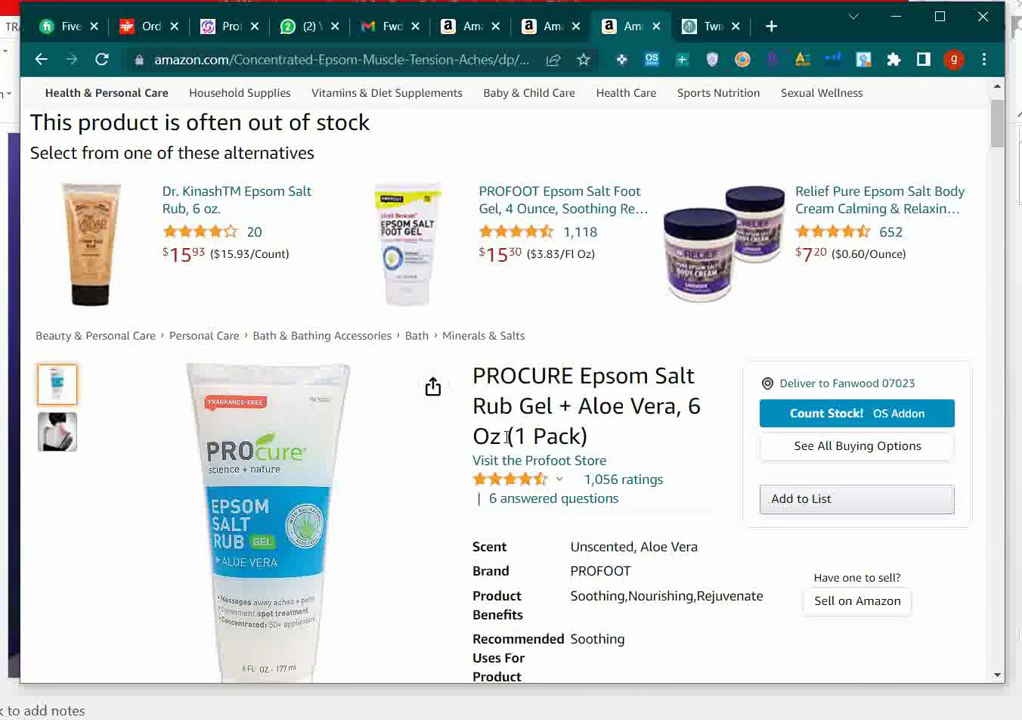
{"action": "left_click_drag", "start_coordinate": [507, 436], "coordinate": [477, 374]}
{"action": "key", "text": "ctrl+c"}
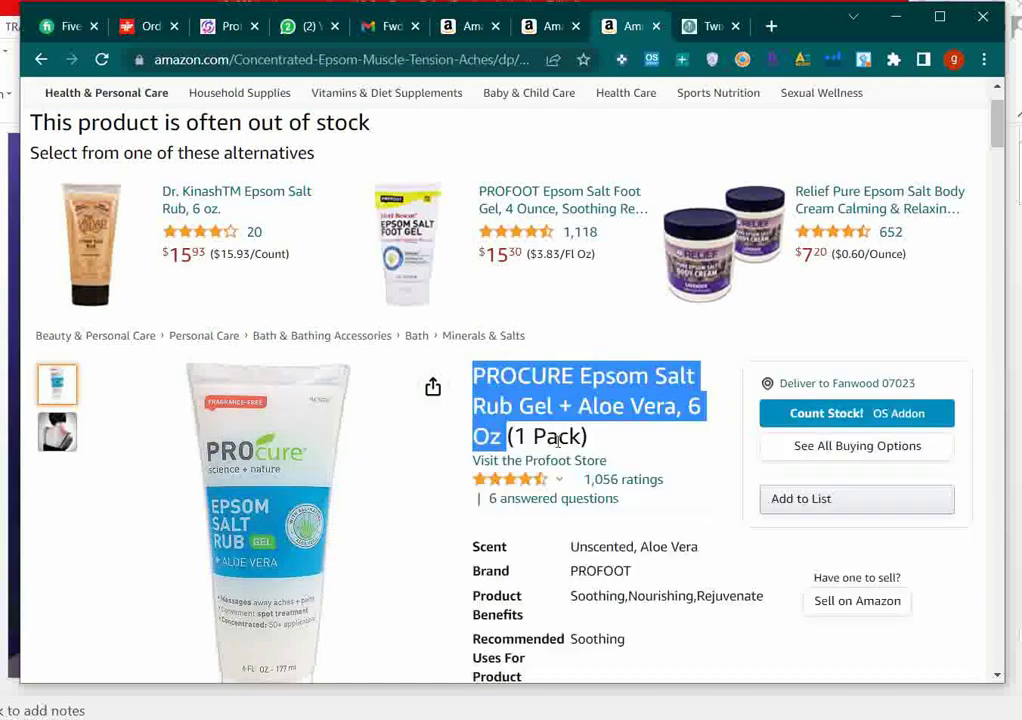
{"action": "left_click", "coordinate": [712, 26]}
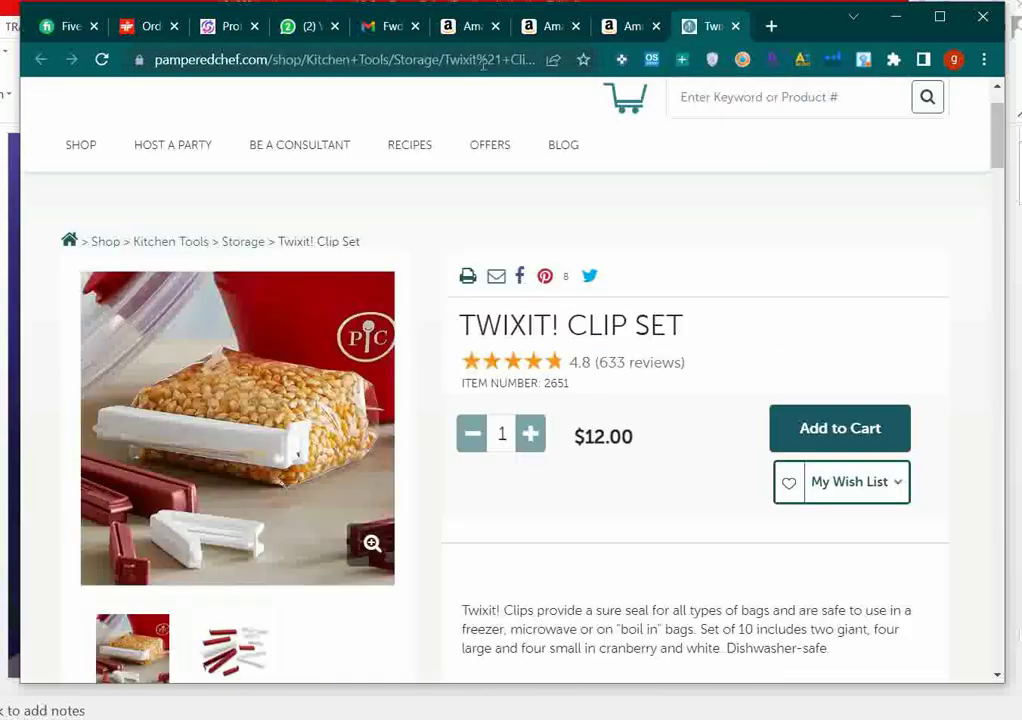
{"action": "left_click", "coordinate": [484, 62]}
{"action": "key", "text": "ctrl+v"}
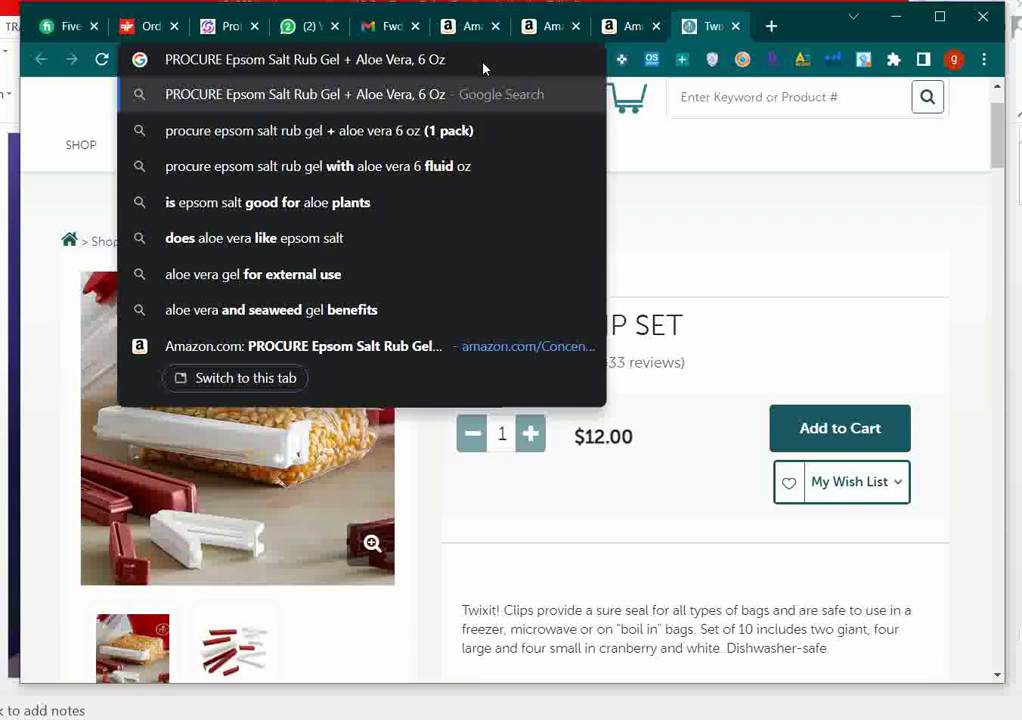
{"action": "type", "text": "US"}
{"action": "key", "text": "Return"}
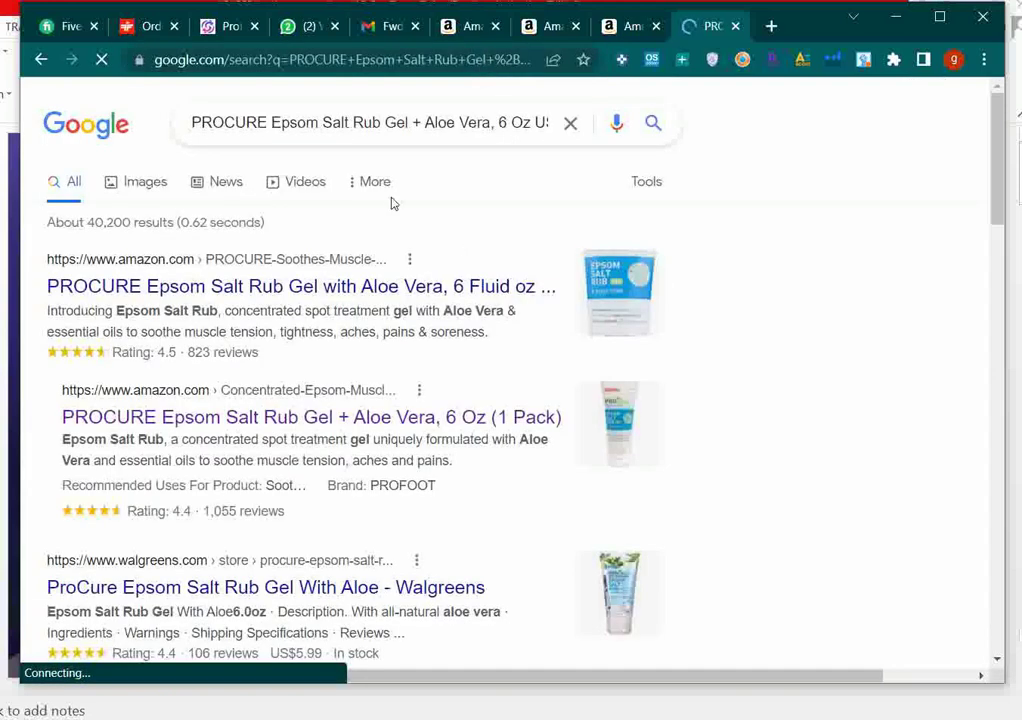
Step: Compare the packaging and prices in the first search results with the Amazon listing's product image
{"action": "scroll", "coordinate": [392, 201], "scroll_direction": "down", "scroll_amount": 3}
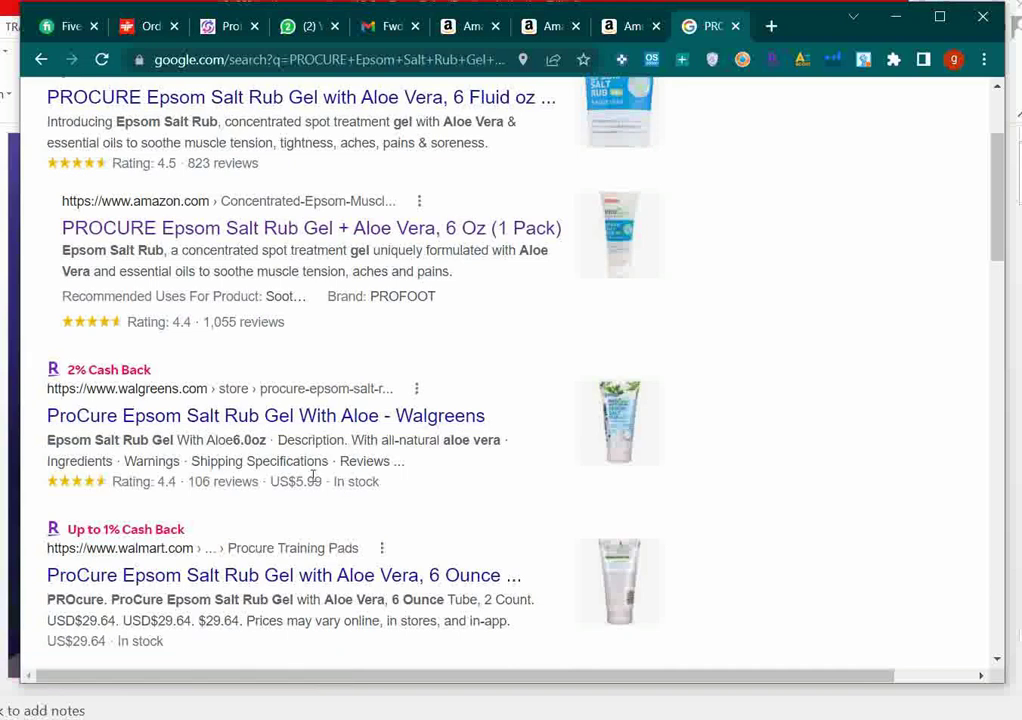
{"action": "scroll", "coordinate": [630, 430], "scroll_direction": "up", "scroll_amount": 3}
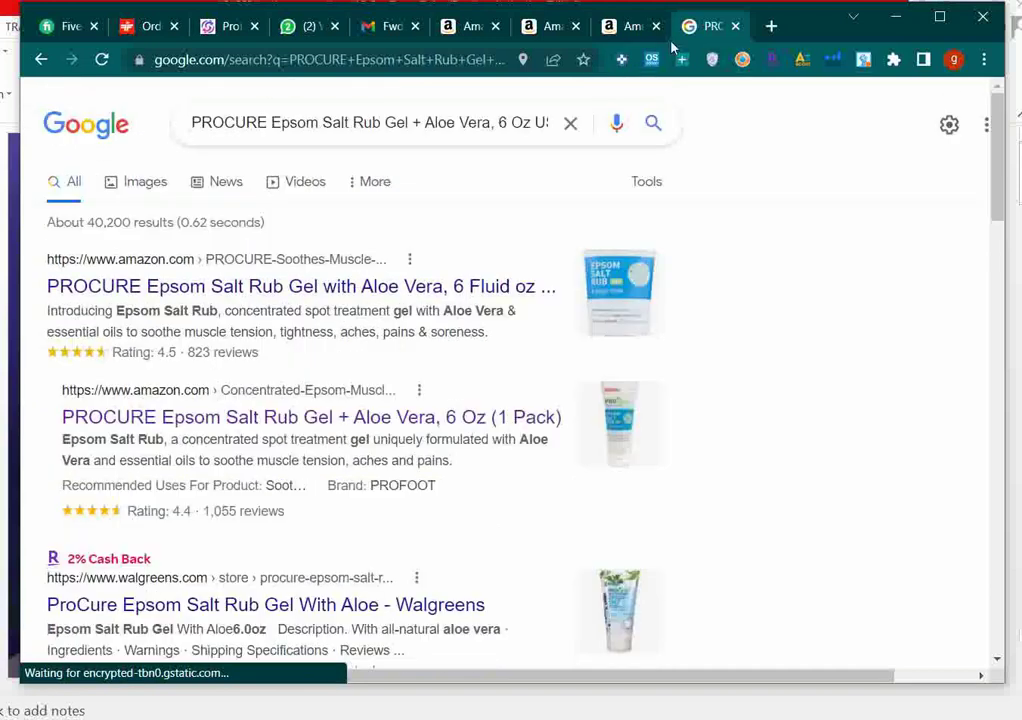
{"action": "left_click", "coordinate": [625, 28]}
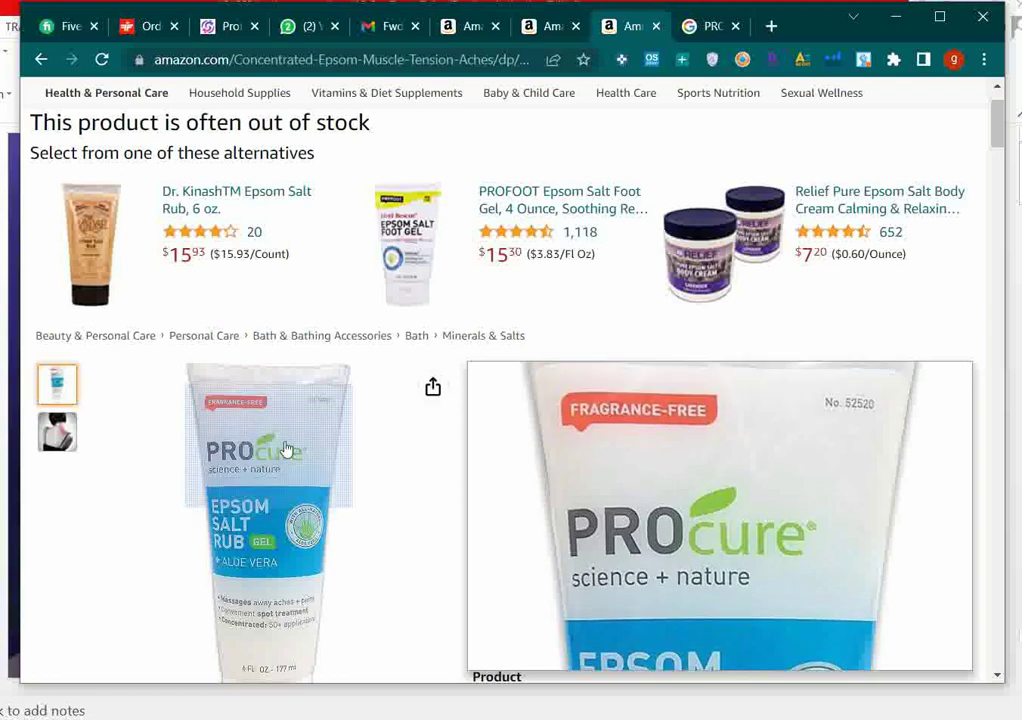
{"action": "scroll", "coordinate": [228, 485], "scroll_direction": "down", "scroll_amount": 2}
{"action": "left_click", "coordinate": [712, 26]}
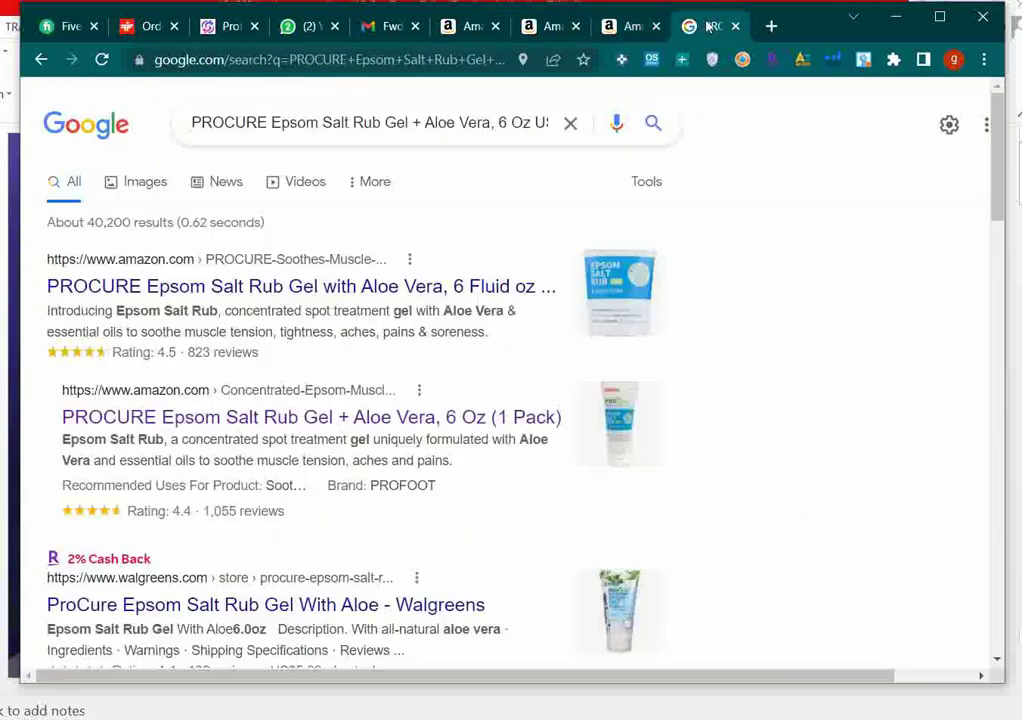
{"action": "scroll", "coordinate": [630, 440], "scroll_direction": "down", "scroll_amount": 1}
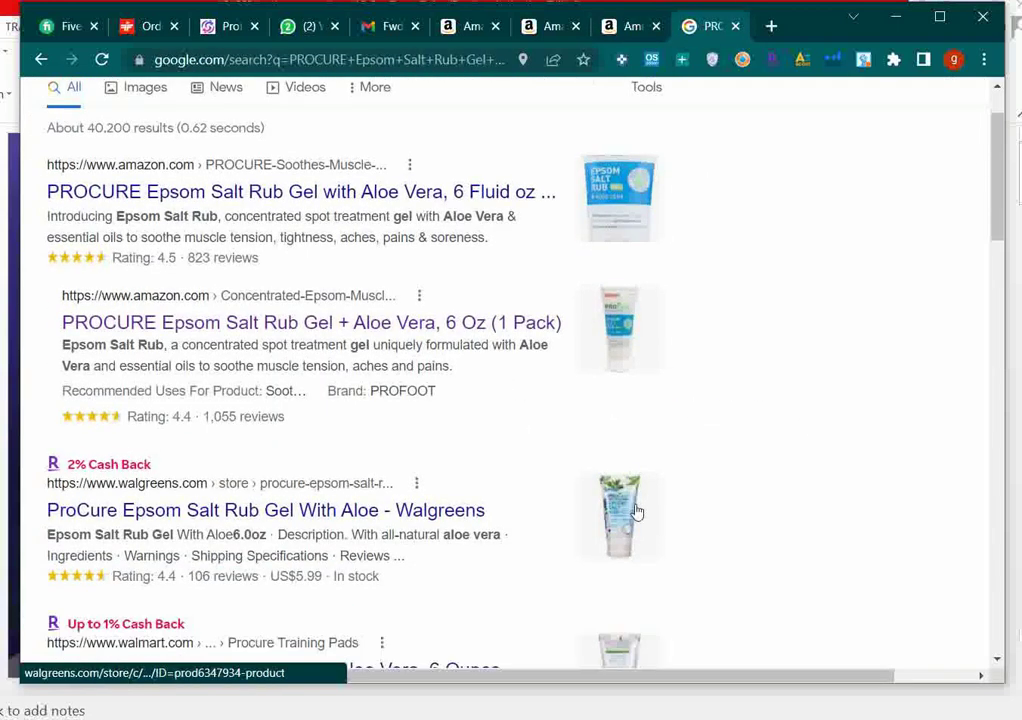
{"action": "scroll", "coordinate": [664, 484], "scroll_direction": "down", "scroll_amount": 1}
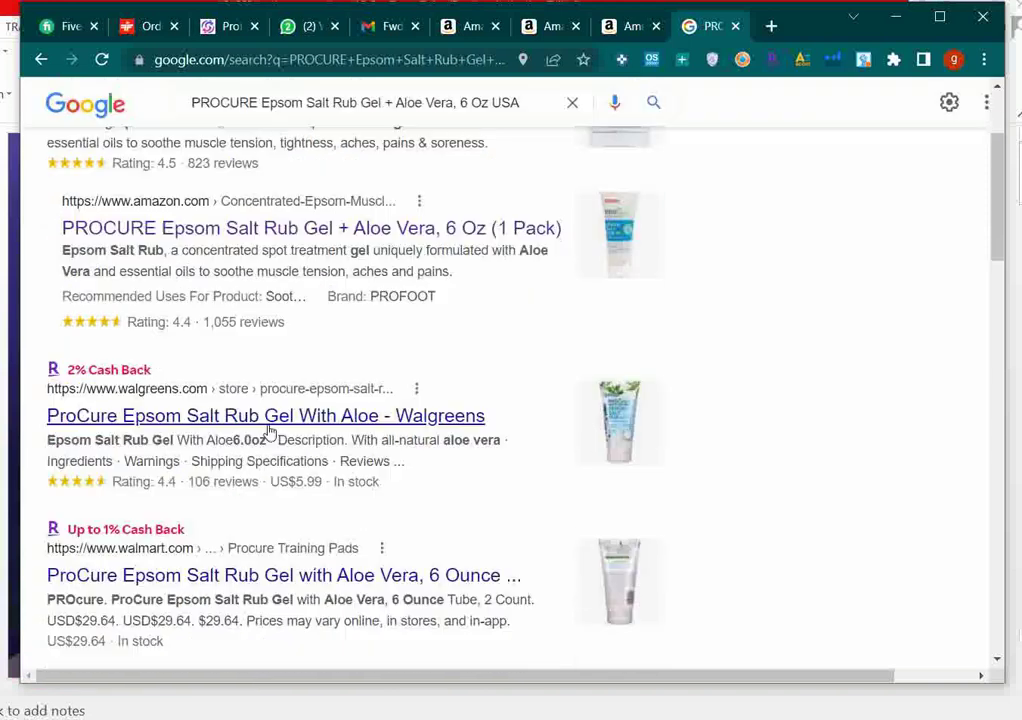
Step: Open the Safeway result for the PROcure Gel Epsom Salt Rub in a new tab
{"action": "scroll", "coordinate": [245, 306], "scroll_direction": "down", "scroll_amount": 4}
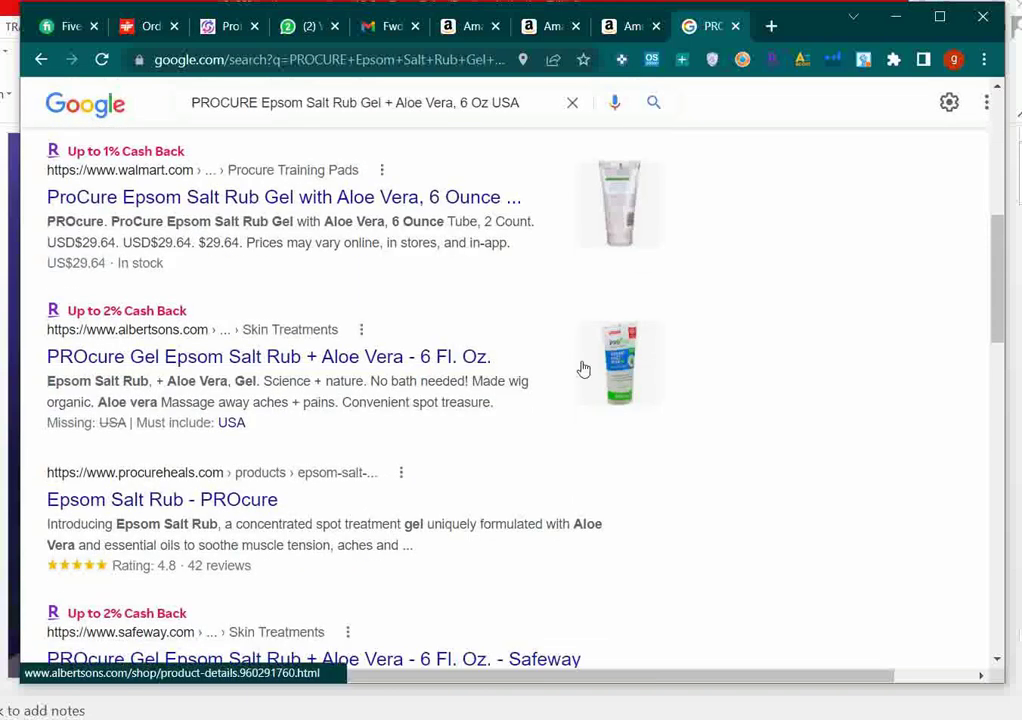
{"action": "scroll", "coordinate": [595, 428], "scroll_direction": "down", "scroll_amount": 3}
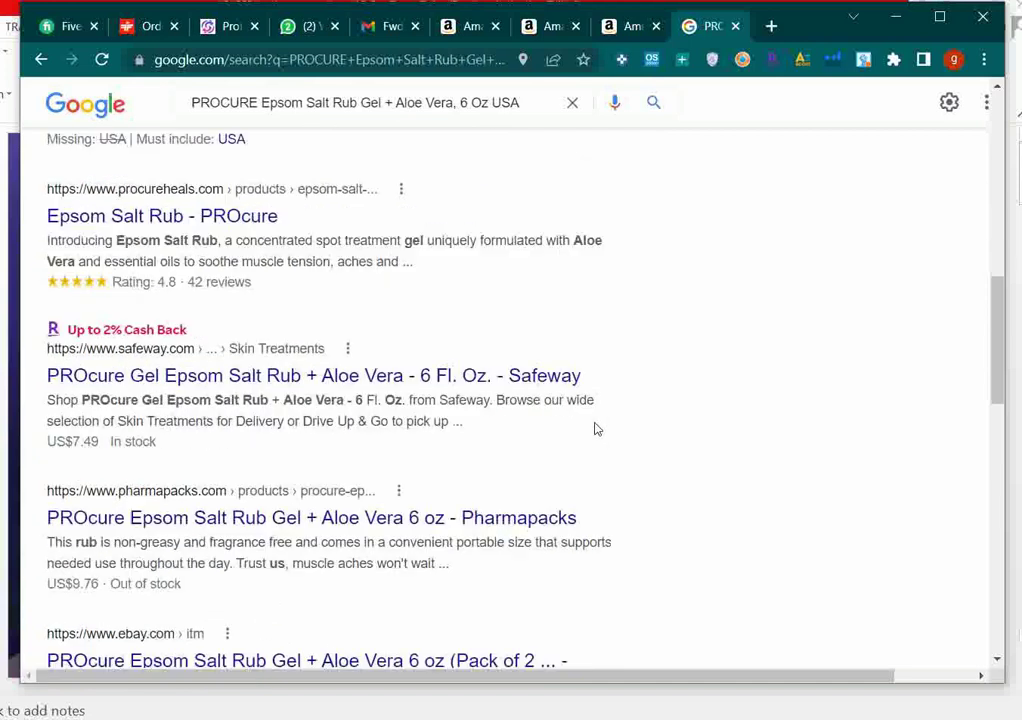
{"action": "right_click", "coordinate": [344, 378]}
{"action": "left_click", "coordinate": [400, 391]}
Step: Check the price and stock status of the Pharmapacks and Bed Bath & Beyond results
{"action": "scroll", "coordinate": [400, 398], "scroll_direction": "down", "scroll_amount": 2}
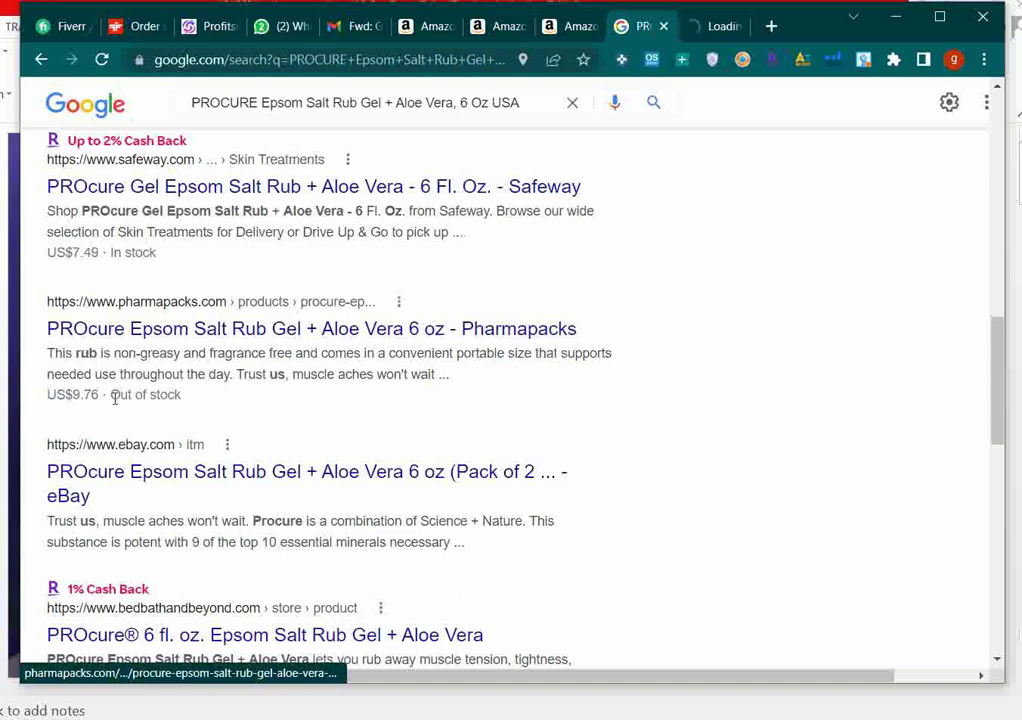
{"action": "left_click_drag", "start_coordinate": [188, 399], "coordinate": [110, 395]}
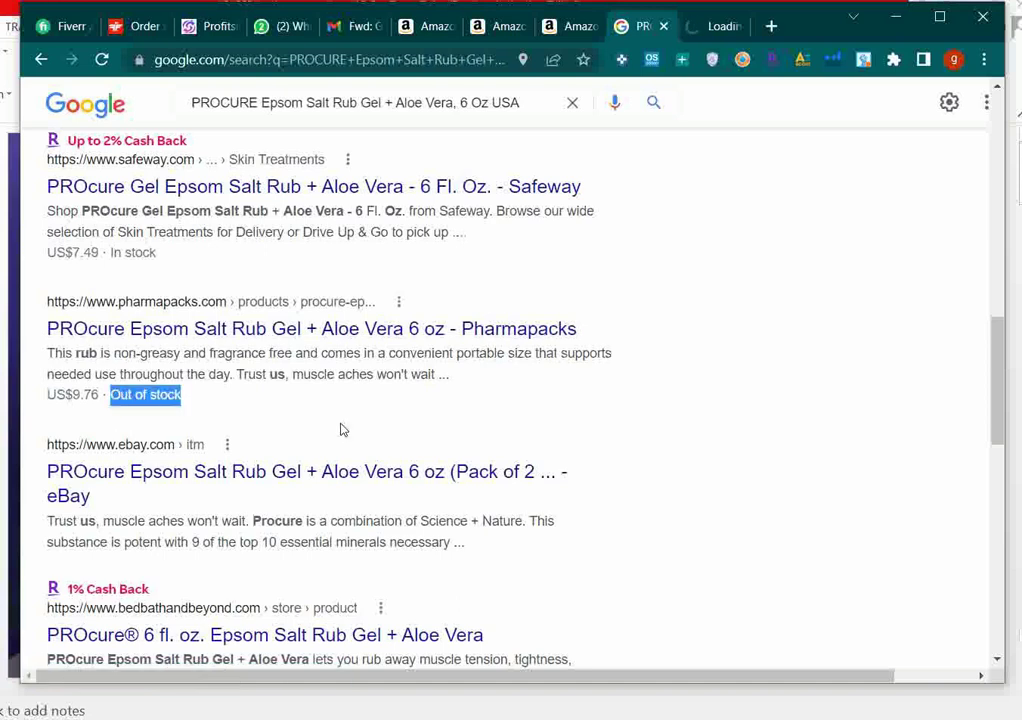
{"action": "scroll", "coordinate": [340, 429], "scroll_direction": "down", "scroll_amount": 2}
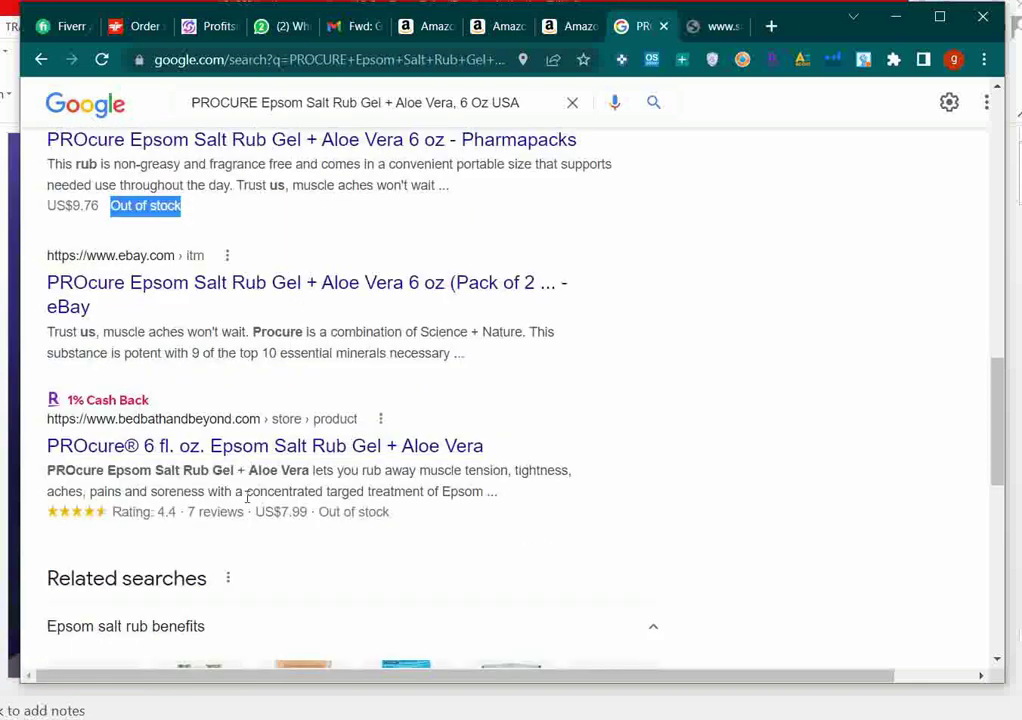
{"action": "left_click_drag", "start_coordinate": [390, 511], "coordinate": [320, 527]}
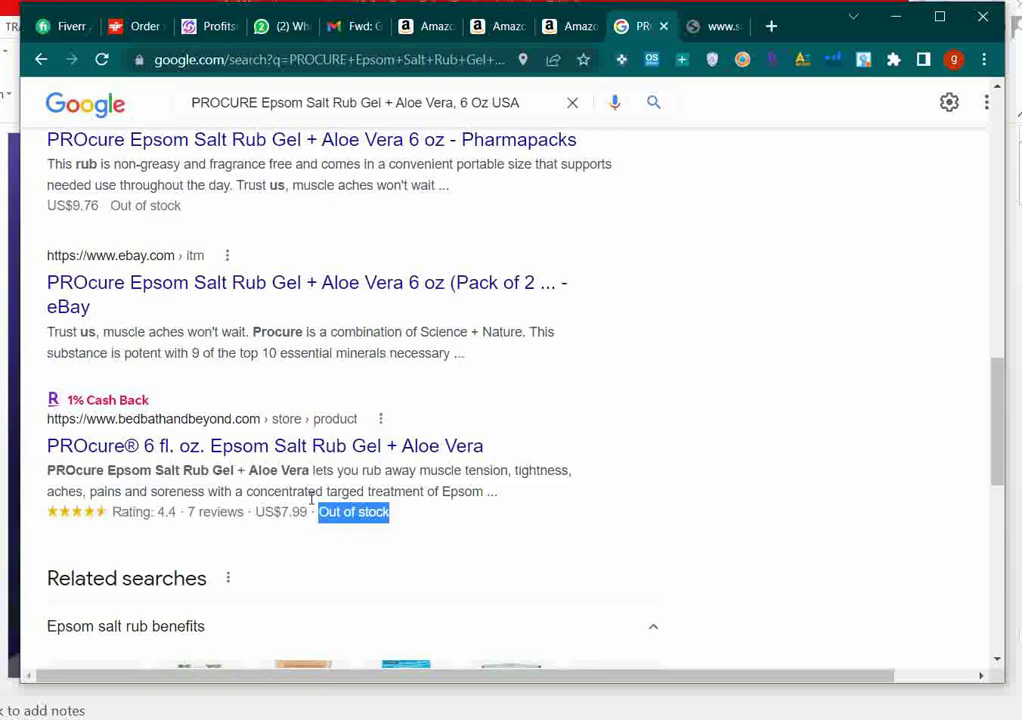
{"action": "scroll", "coordinate": [312, 497], "scroll_direction": "down", "scroll_amount": 8}
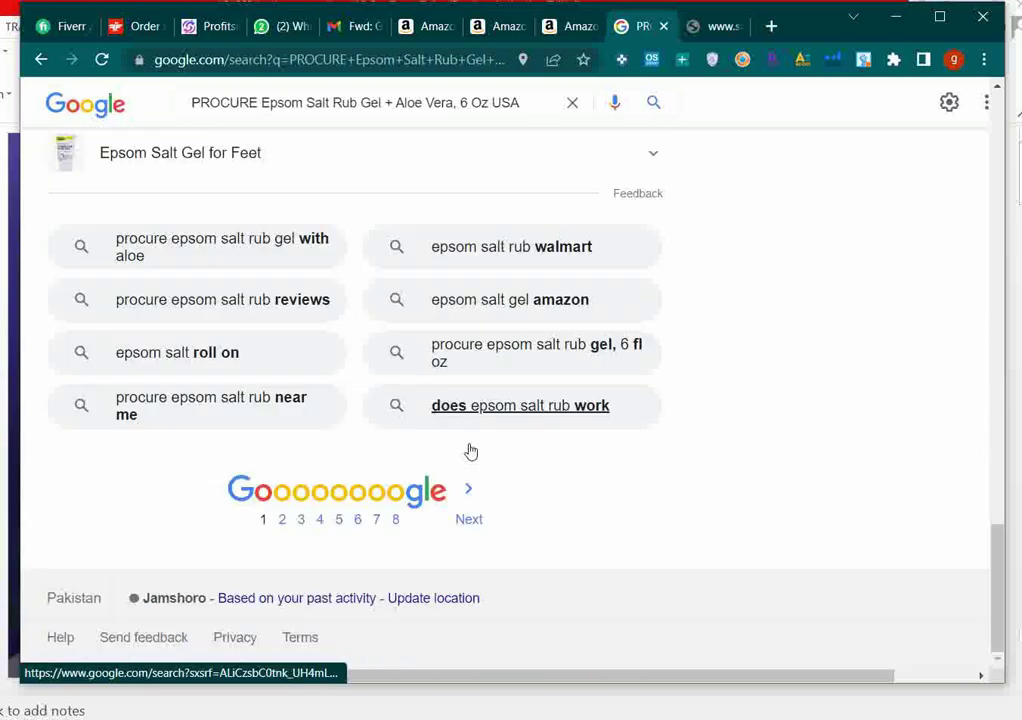
Step: Go to the second page of results, recheck the Amazon product image and open the Weis Markets result in a new tab
{"action": "left_click", "coordinate": [282, 521]}
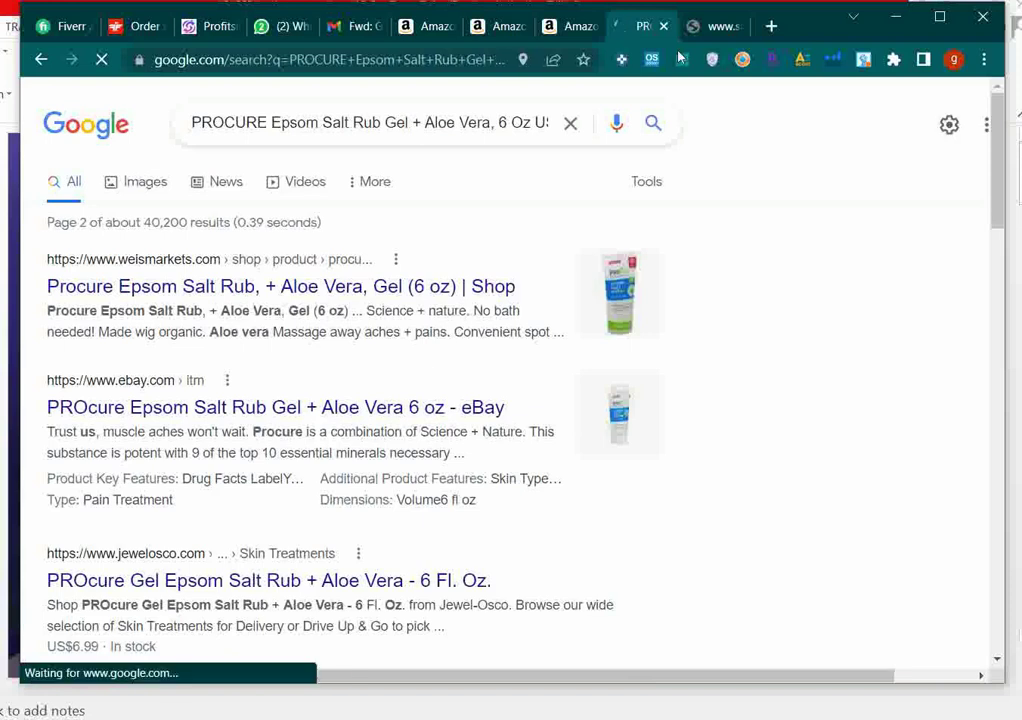
{"action": "left_click", "coordinate": [571, 29]}
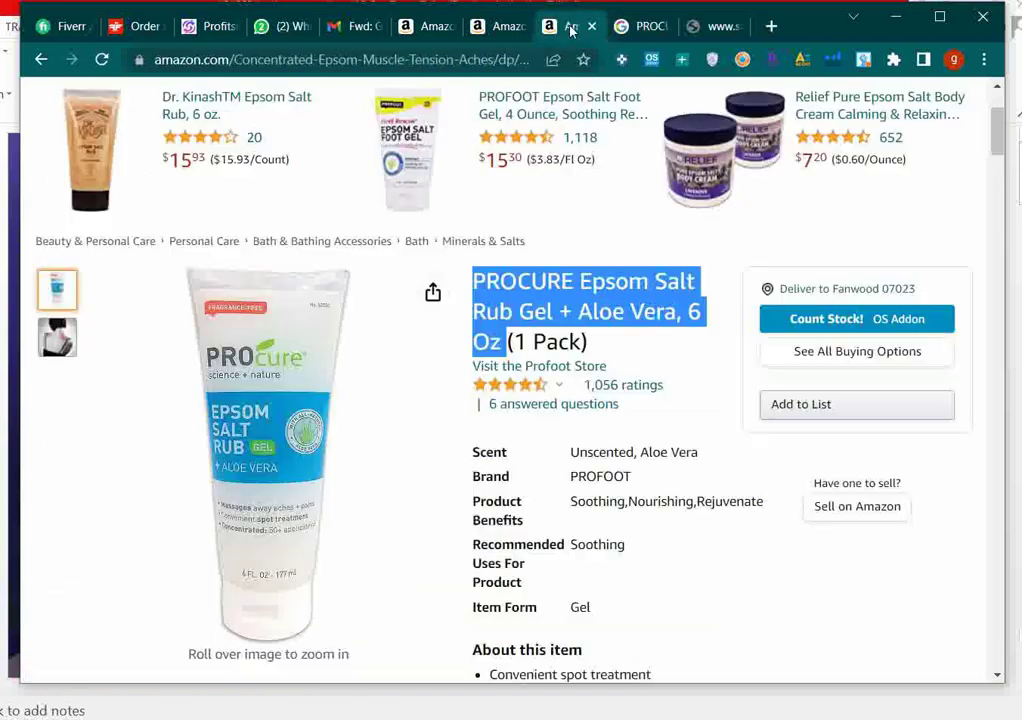
{"action": "left_click", "coordinate": [640, 26]}
{"action": "right_click", "coordinate": [461, 300]}
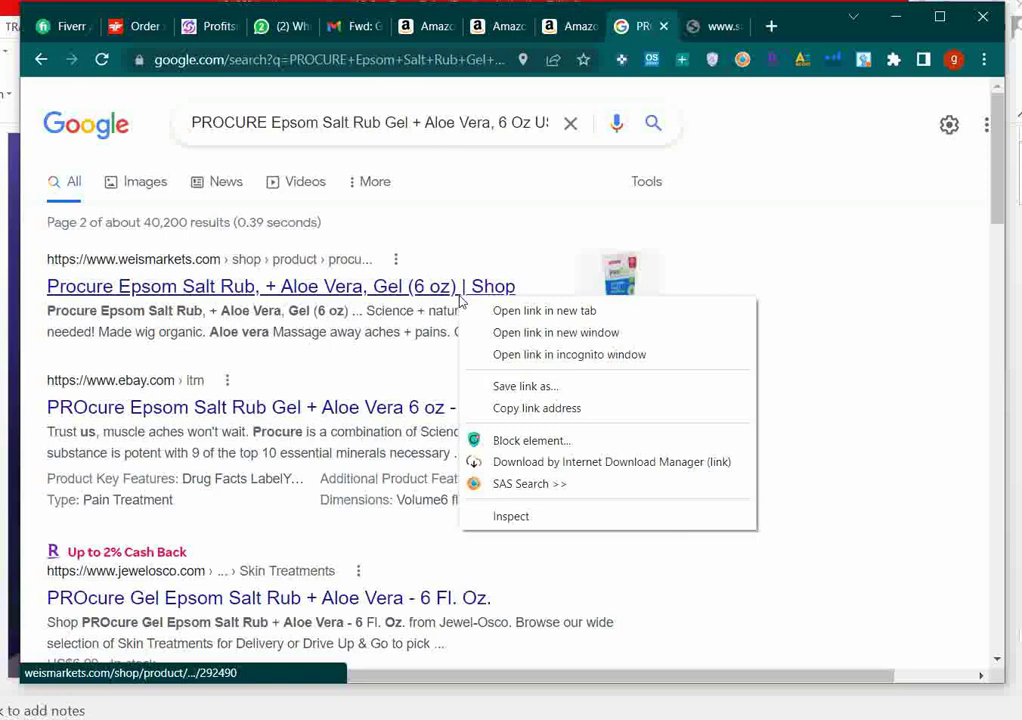
{"action": "left_click", "coordinate": [484, 312]}
Step: Open the Jewel-Osco and Shaw's results for the PROcure Gel Epsom Salt Rub in new tabs
{"action": "scroll", "coordinate": [484, 312], "scroll_direction": "down", "scroll_amount": 3}
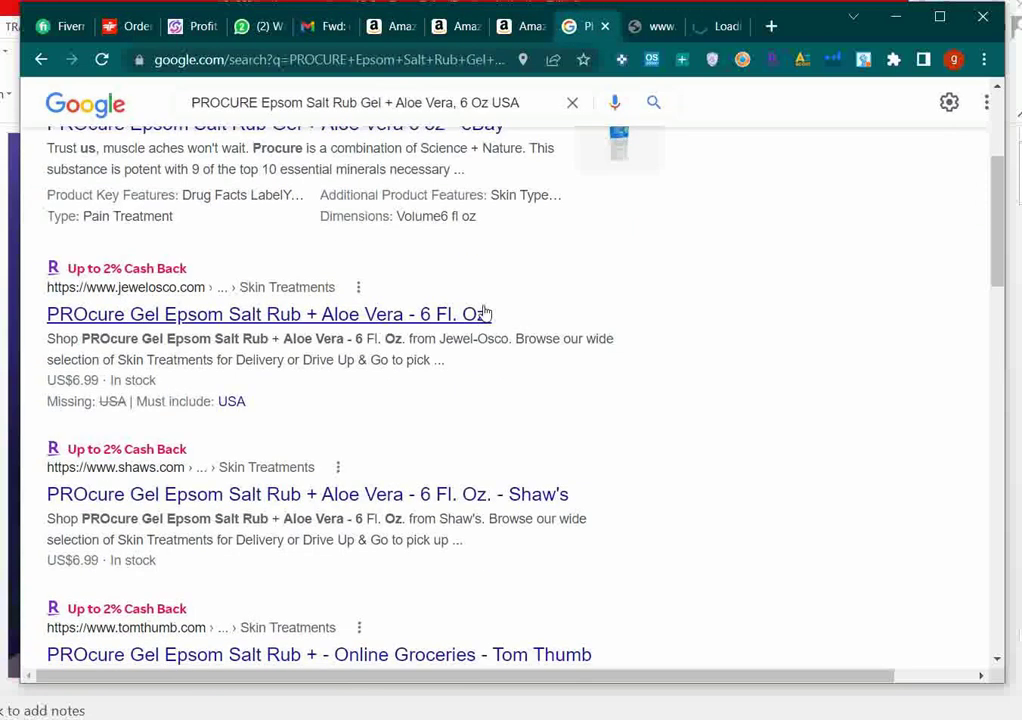
{"action": "right_click", "coordinate": [347, 322]}
{"action": "left_click", "coordinate": [378, 334]}
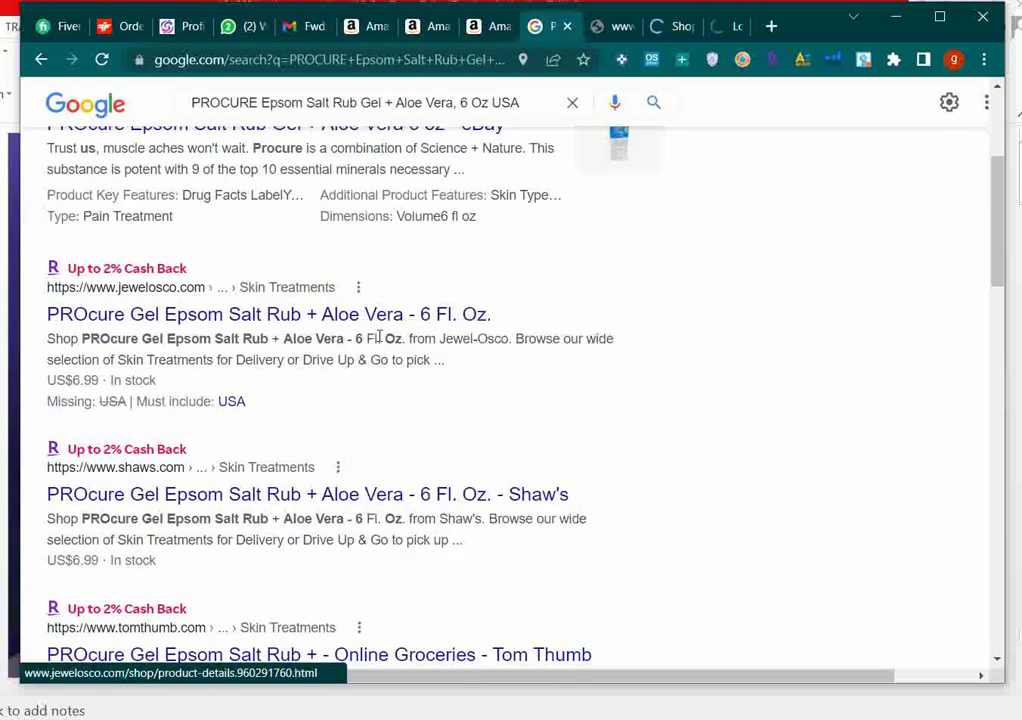
{"action": "scroll", "coordinate": [379, 336], "scroll_direction": "down", "scroll_amount": 2}
{"action": "right_click", "coordinate": [350, 318]}
{"action": "key", "text": "Escape"}
{"action": "scroll", "coordinate": [345, 355], "scroll_direction": "down", "scroll_amount": 1}
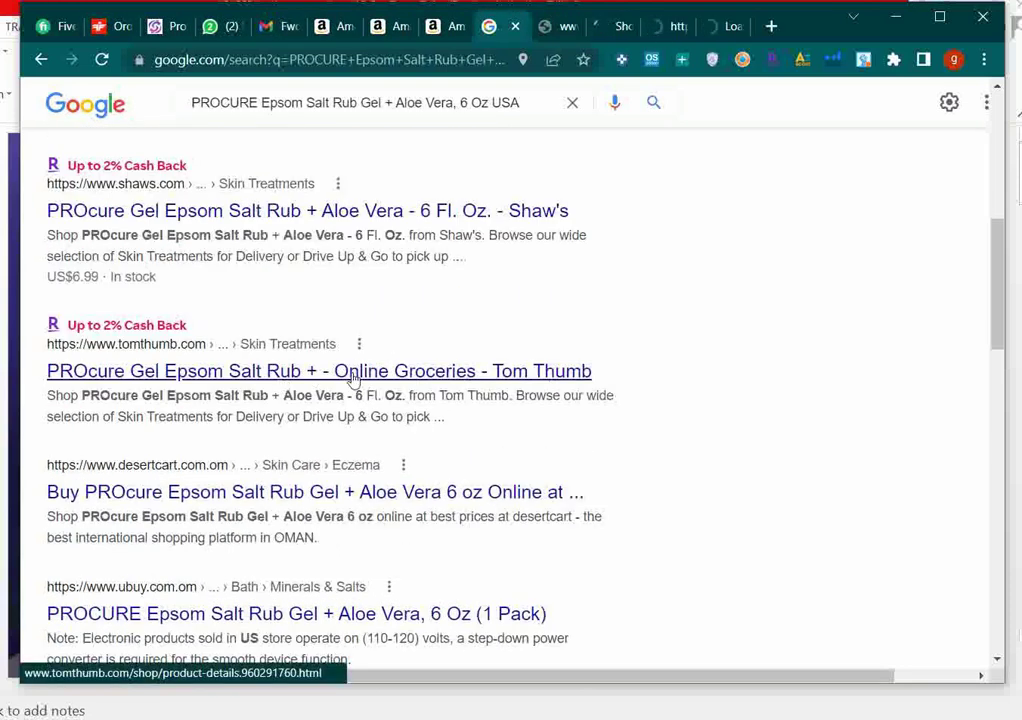
Step: Open the Tom Thumb result for the PROcure Gel Epsom Salt Rub in a new tab and browse the remaining results
{"action": "right_click", "coordinate": [395, 376]}
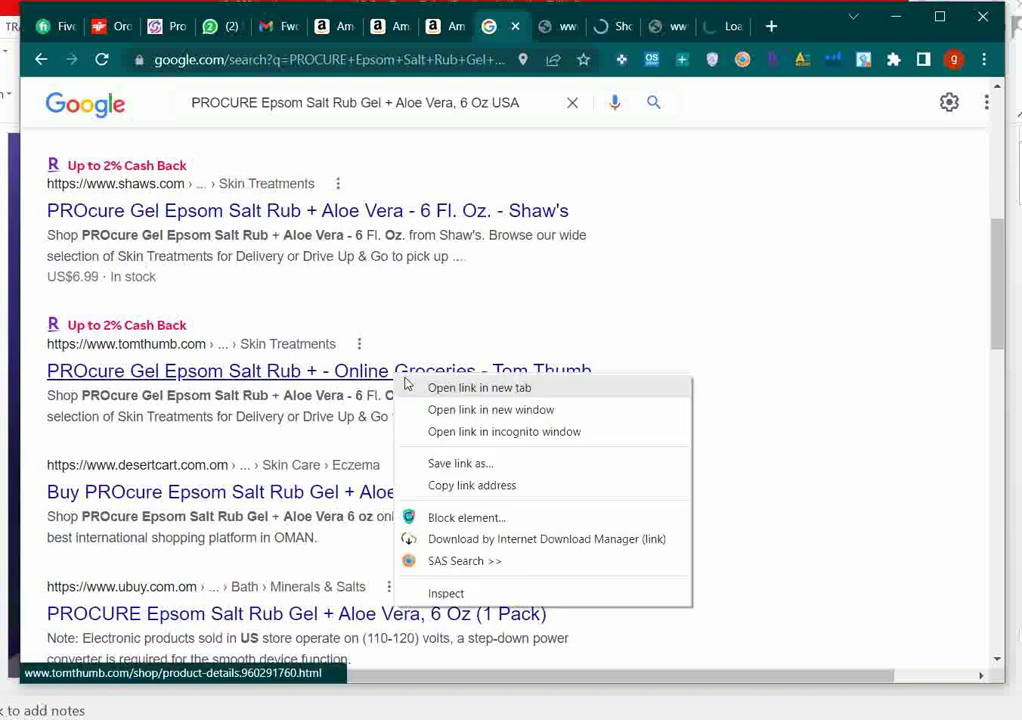
{"action": "key", "text": "Escape"}
{"action": "scroll", "coordinate": [406, 383], "scroll_direction": "down", "scroll_amount": 2}
{"action": "scroll", "coordinate": [406, 384], "scroll_direction": "down", "scroll_amount": 3}
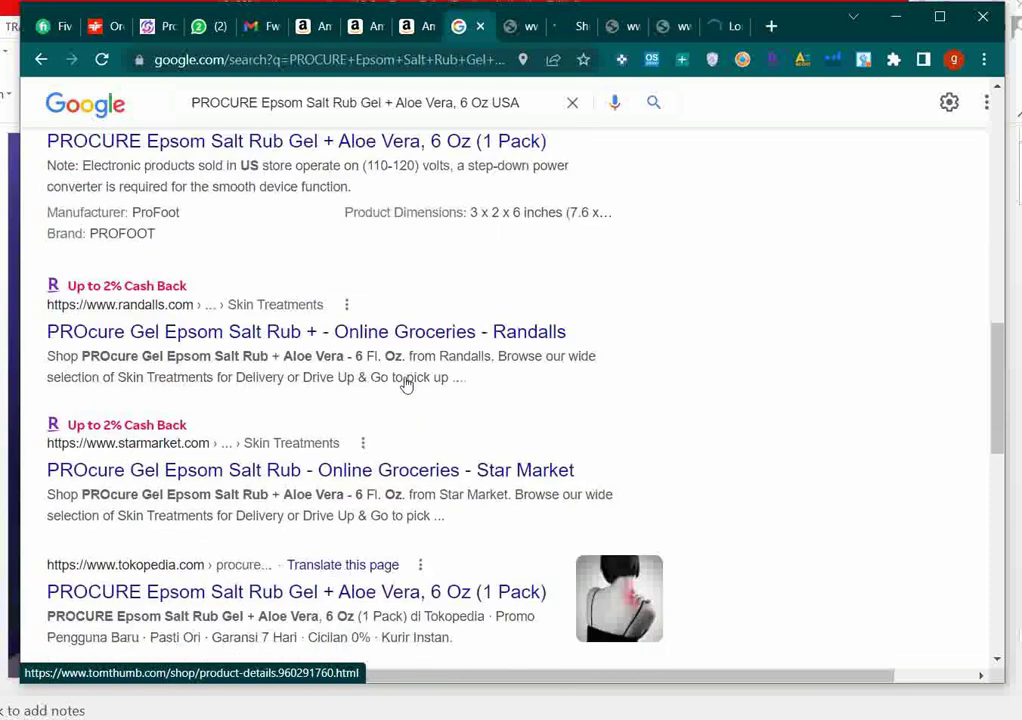
{"action": "scroll", "coordinate": [406, 385], "scroll_direction": "down", "scroll_amount": 1}
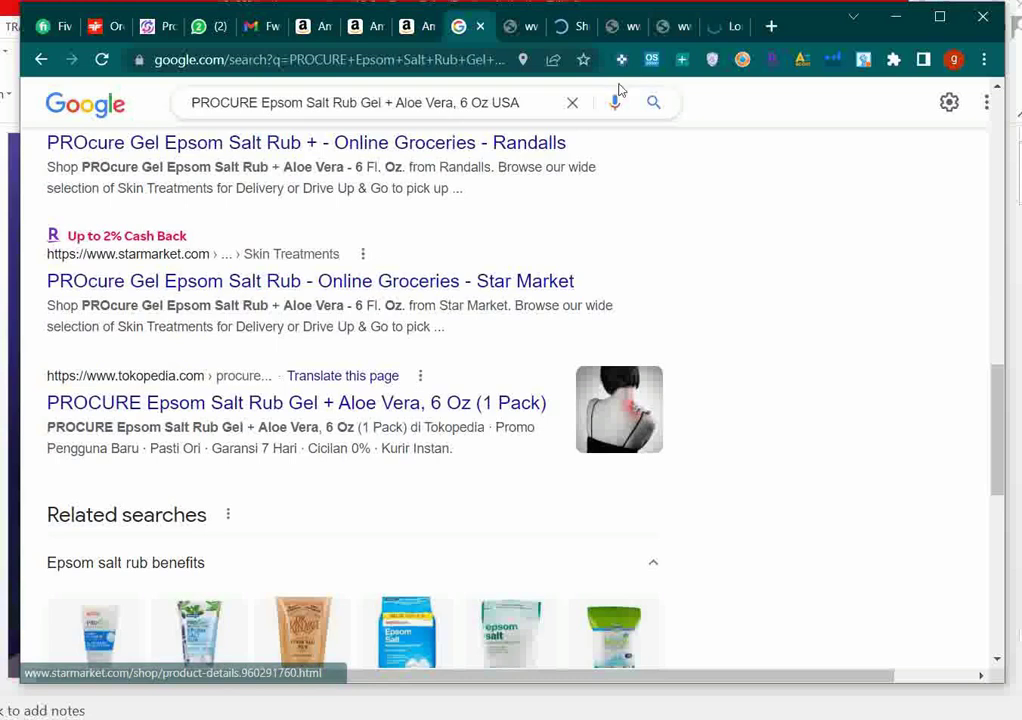
Step: Check whether the opened Safeway, Weis Markets, Jewel-Osco, Shaw's and Tom Thumb product pages have loaded
{"action": "left_click", "coordinate": [520, 28]}
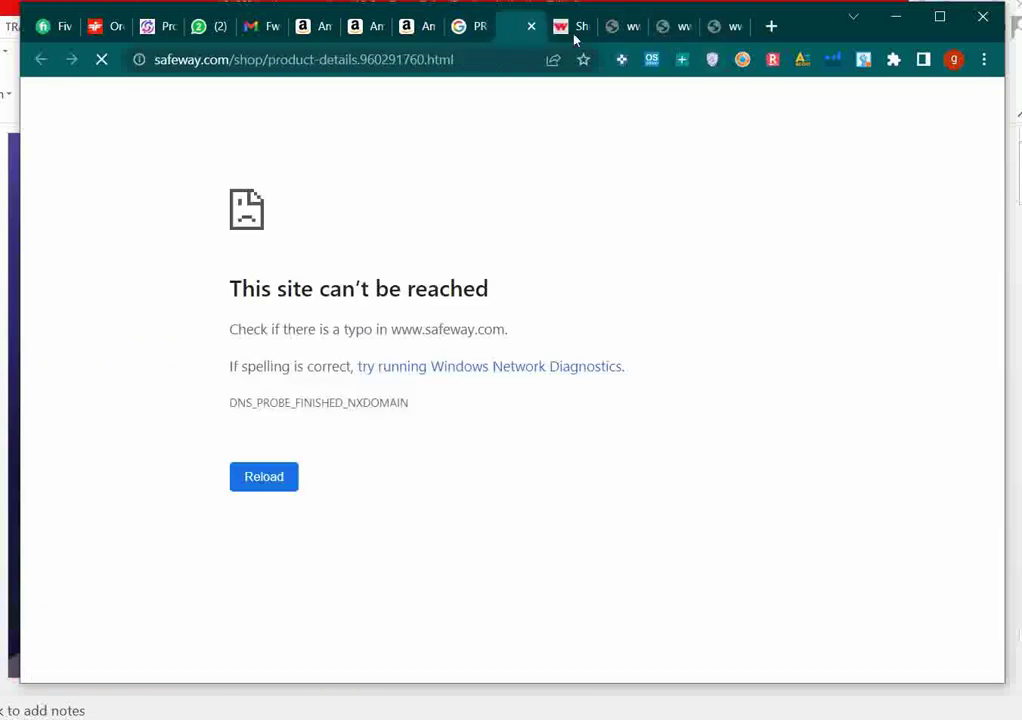
{"action": "left_click", "coordinate": [568, 26]}
{"action": "left_click", "coordinate": [520, 30]}
{"action": "left_click", "coordinate": [566, 27]}
{"action": "left_click", "coordinate": [614, 30]}
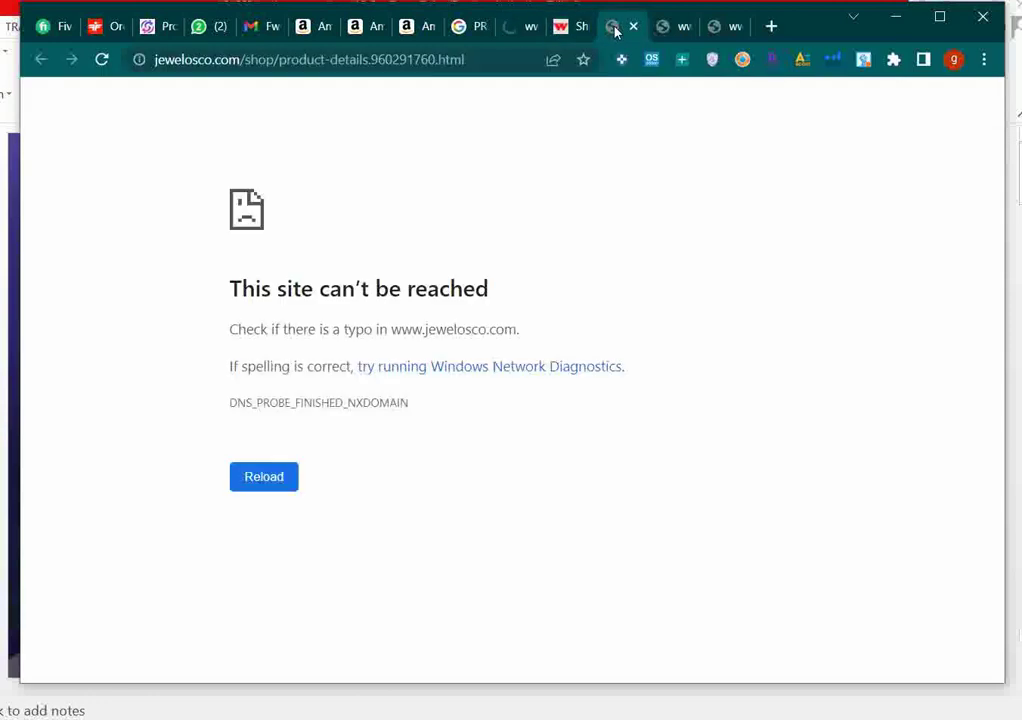
{"action": "left_click", "coordinate": [665, 31]}
{"action": "left_click", "coordinate": [717, 27]}
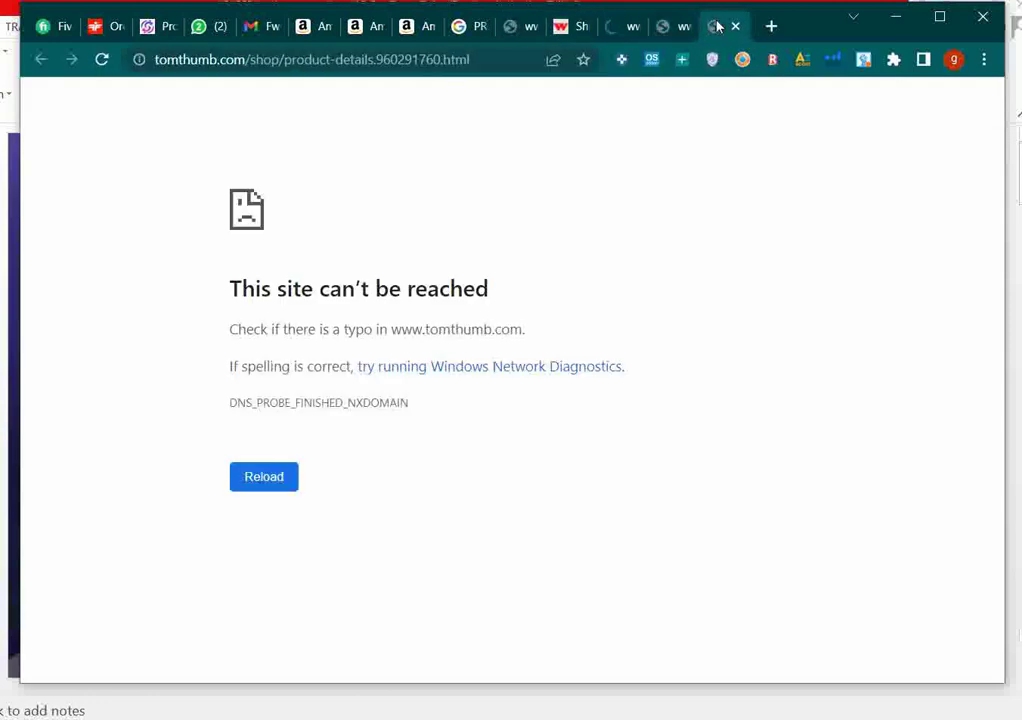
Step: Turn on the VPN with the Oregon, USA server and reload the Shaw's product page
{"action": "left_click", "coordinate": [713, 60]}
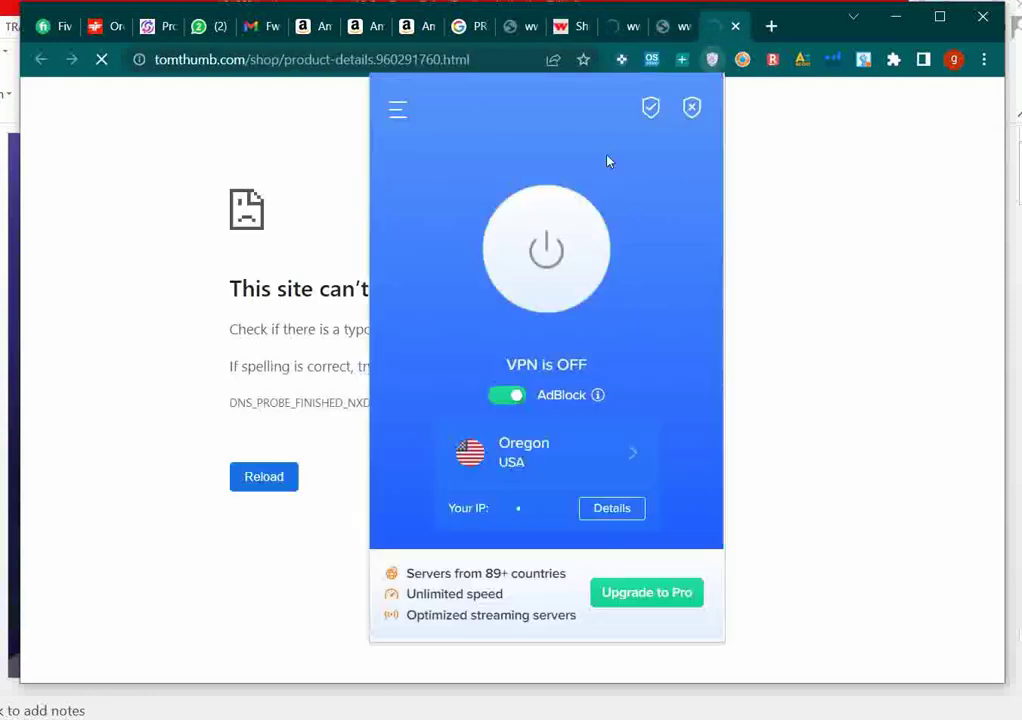
{"action": "left_click", "coordinate": [584, 230]}
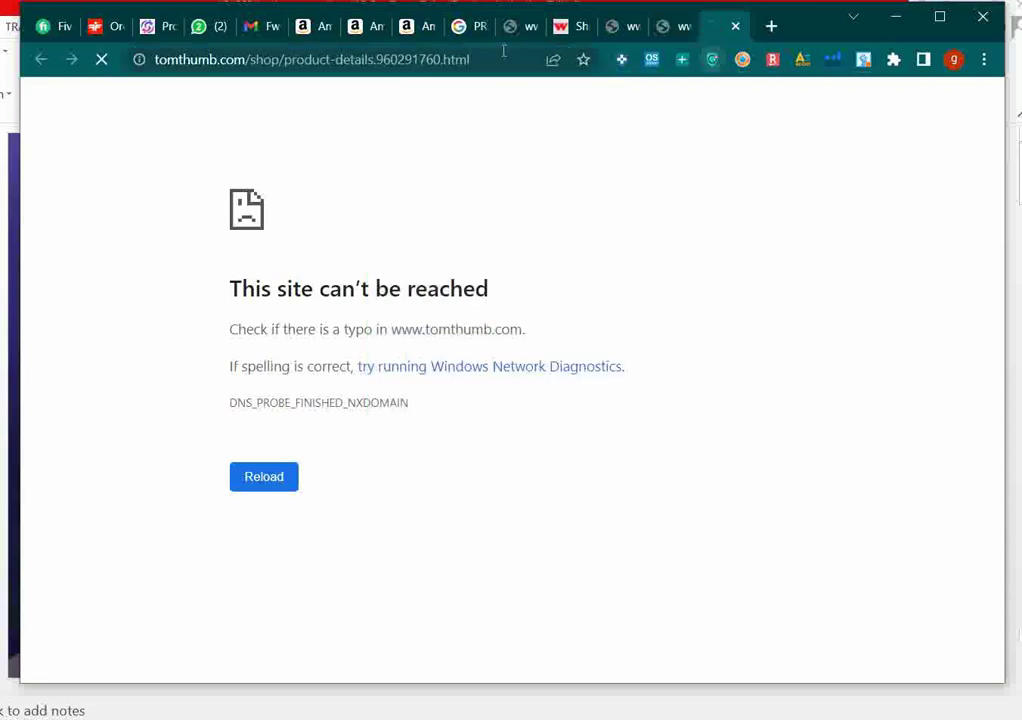
{"action": "left_click", "coordinate": [675, 20]}
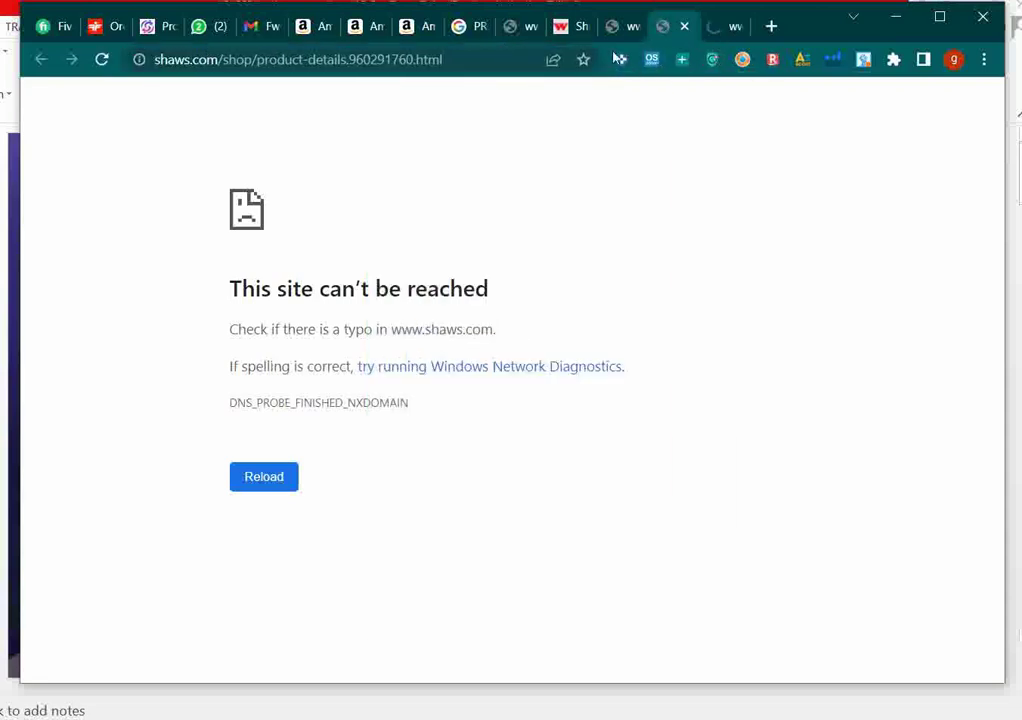
{"action": "left_click", "coordinate": [344, 56]}
{"action": "key", "text": "Return"}
Step: Reload the Jewel-Osco and Safeway product pages
{"action": "left_click", "coordinate": [620, 18]}
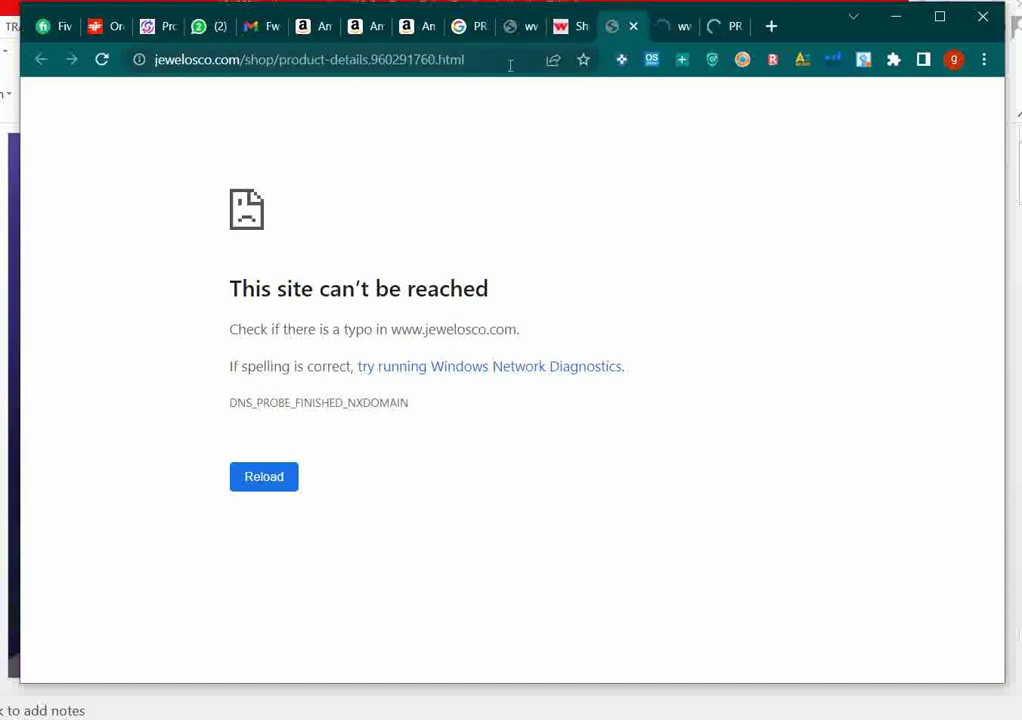
{"action": "left_click", "coordinate": [475, 62]}
{"action": "key", "text": "Return"}
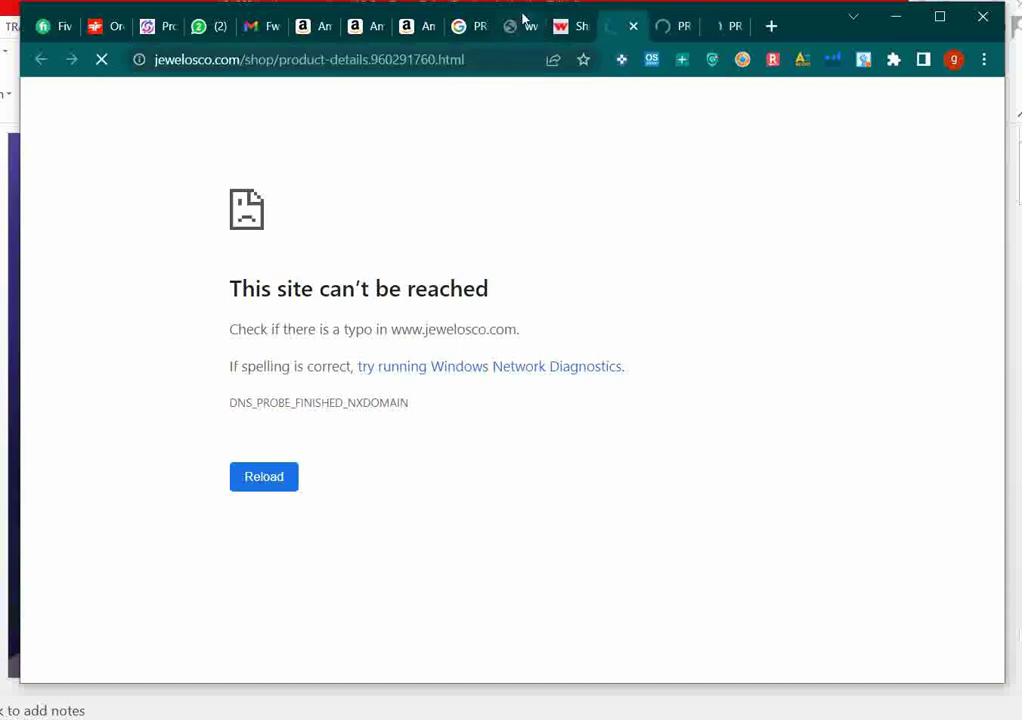
{"action": "left_click", "coordinate": [522, 20]}
{"action": "left_click", "coordinate": [493, 62]}
{"action": "key", "text": "Return"}
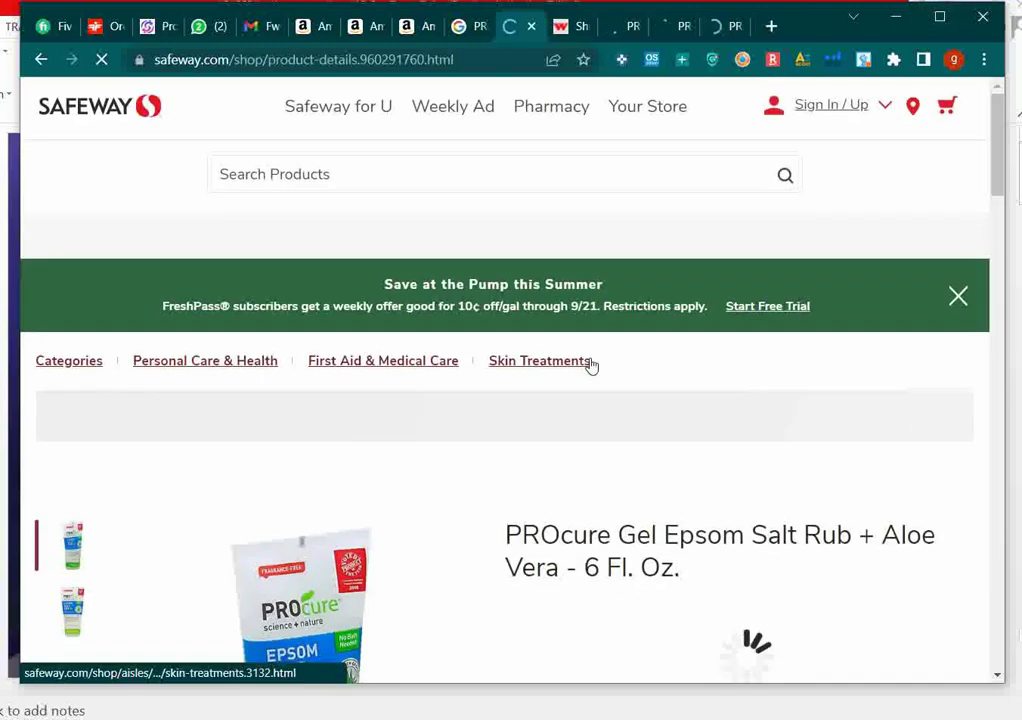
Step: Compare the gel's Safeway price with the Keepa price history on the Amazon listing
{"action": "scroll", "coordinate": [591, 362], "scroll_direction": "down", "scroll_amount": 3}
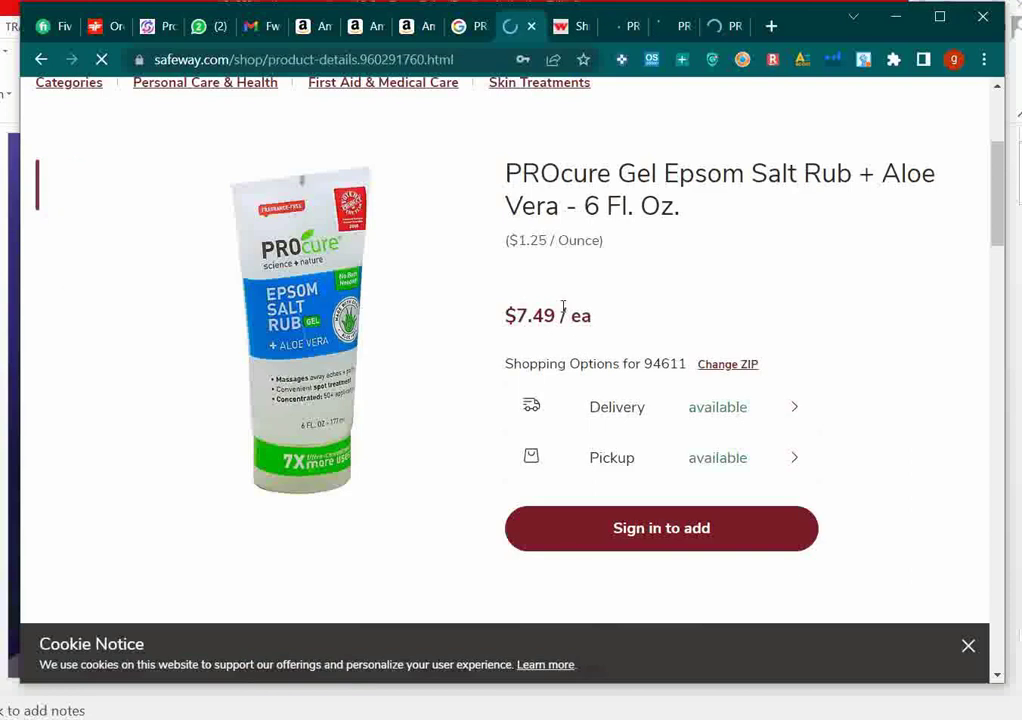
{"action": "left_click", "coordinate": [430, 25]}
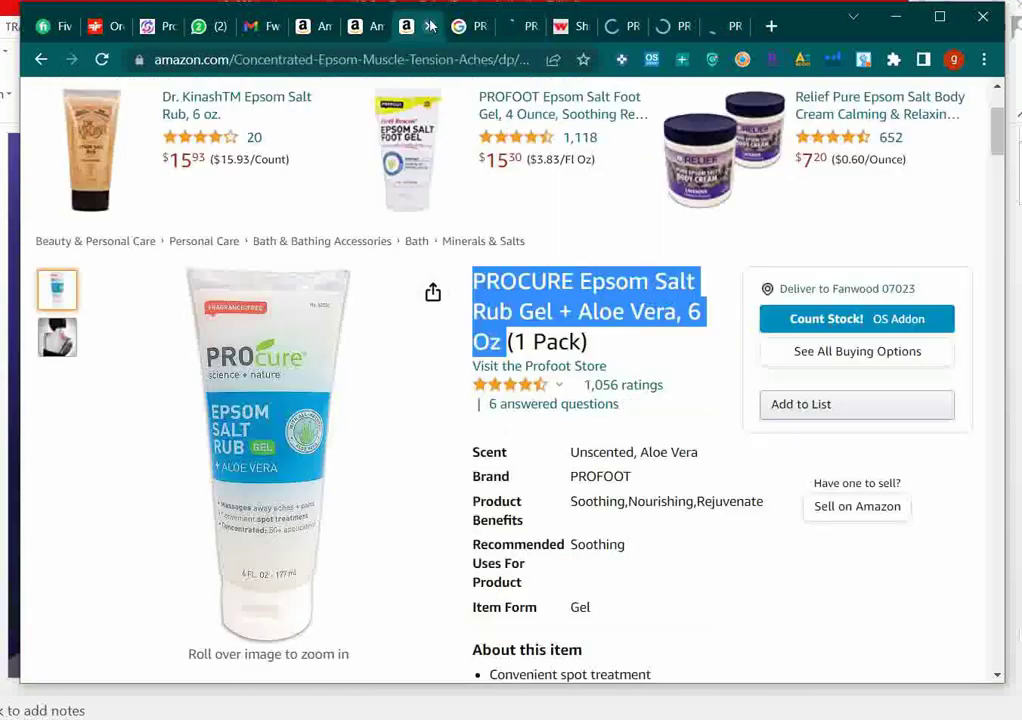
{"action": "scroll", "coordinate": [690, 438], "scroll_direction": "down", "scroll_amount": 10}
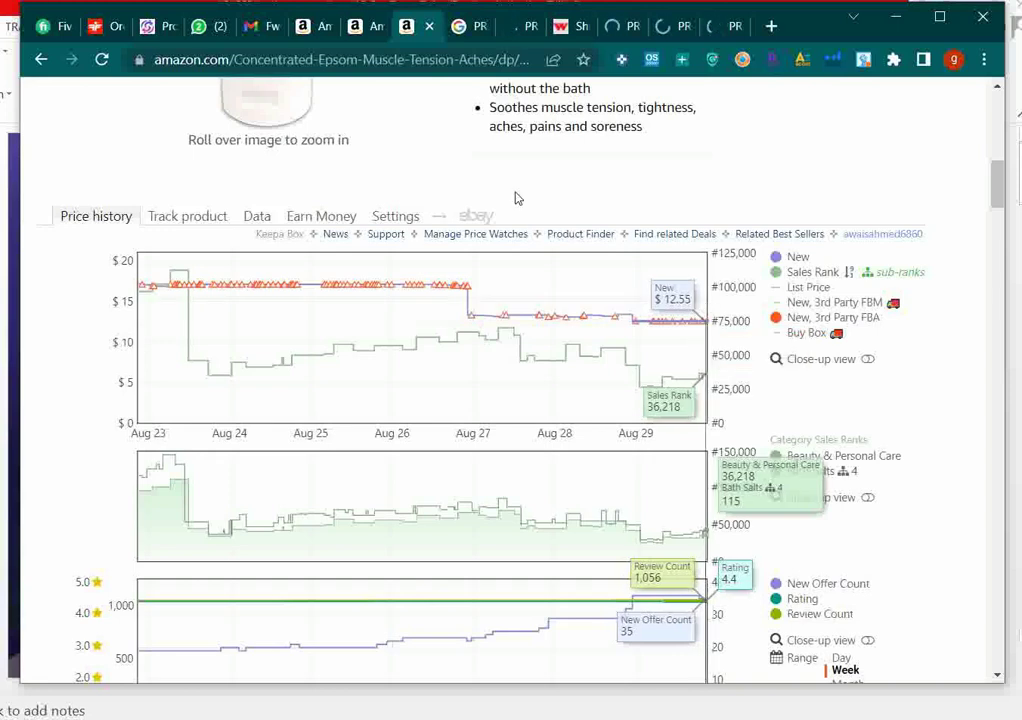
{"action": "scroll", "coordinate": [652, 280], "scroll_direction": "up", "scroll_amount": 3}
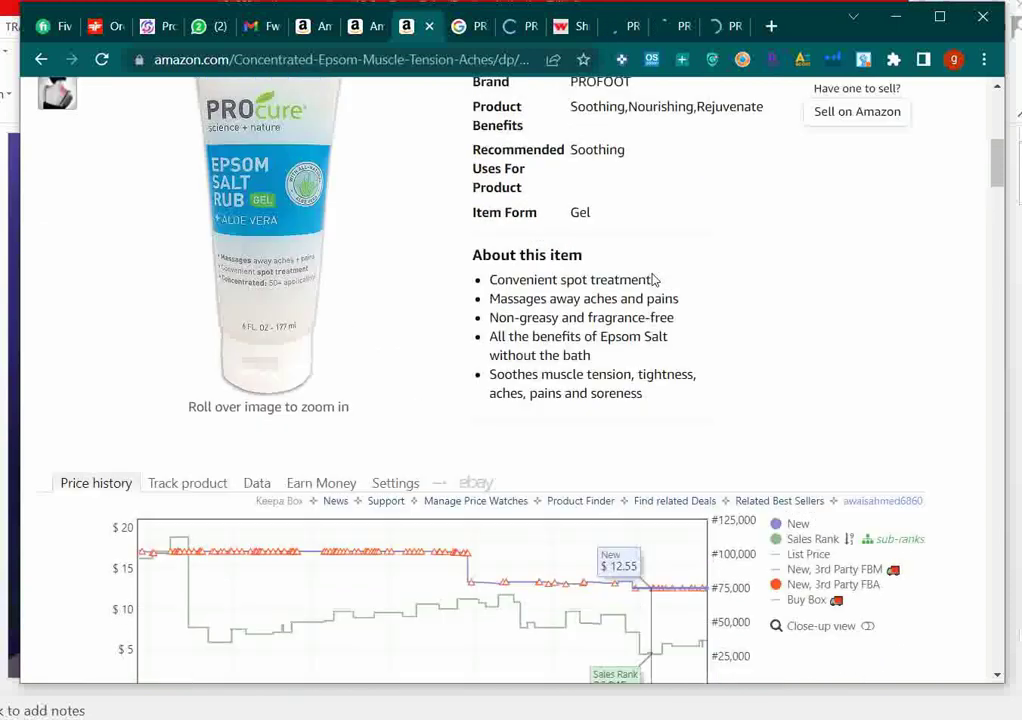
Step: Check the gel's price and availability on the Safeway, Weis Markets and Jewel-Osco pages
{"action": "left_click", "coordinate": [468, 26]}
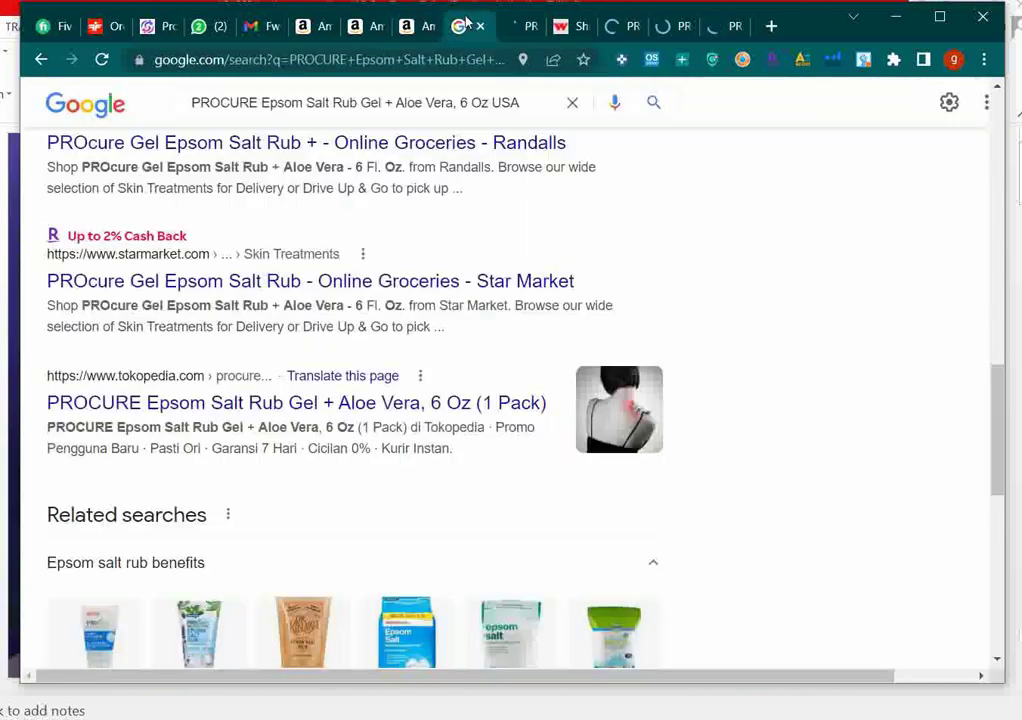
{"action": "left_click", "coordinate": [518, 26]}
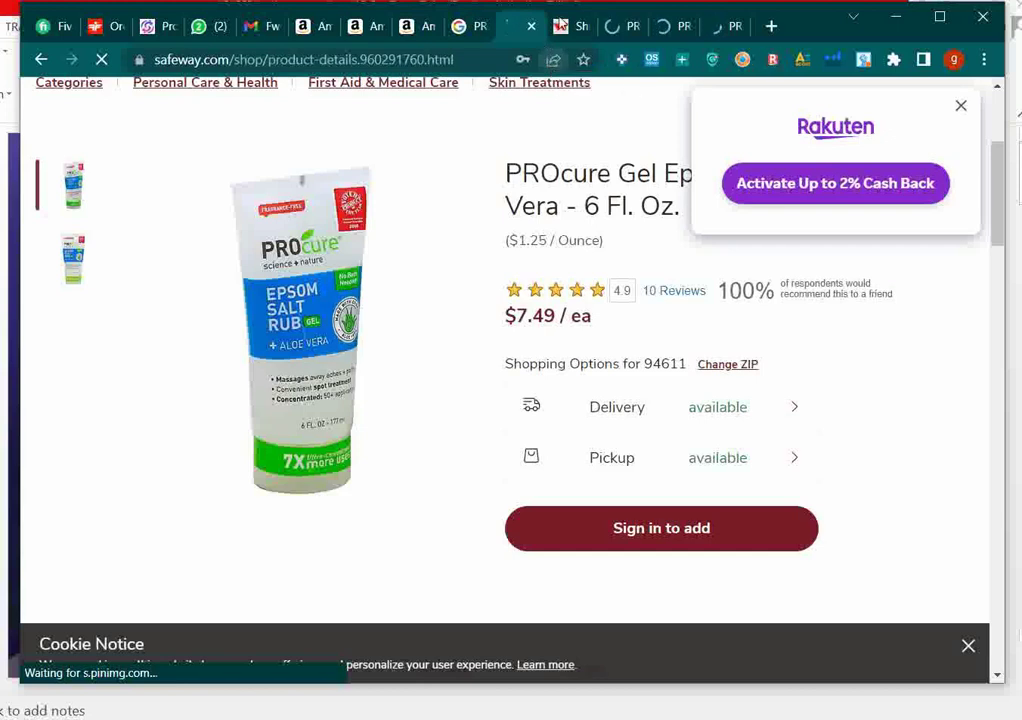
{"action": "left_click", "coordinate": [560, 25]}
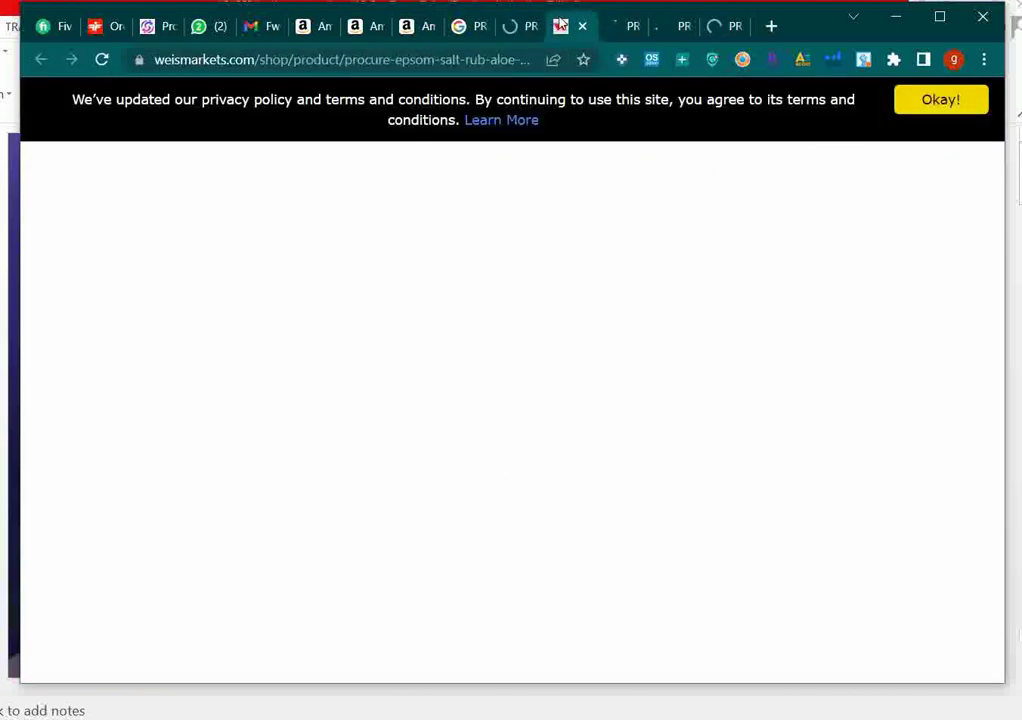
{"action": "left_click", "coordinate": [518, 26]}
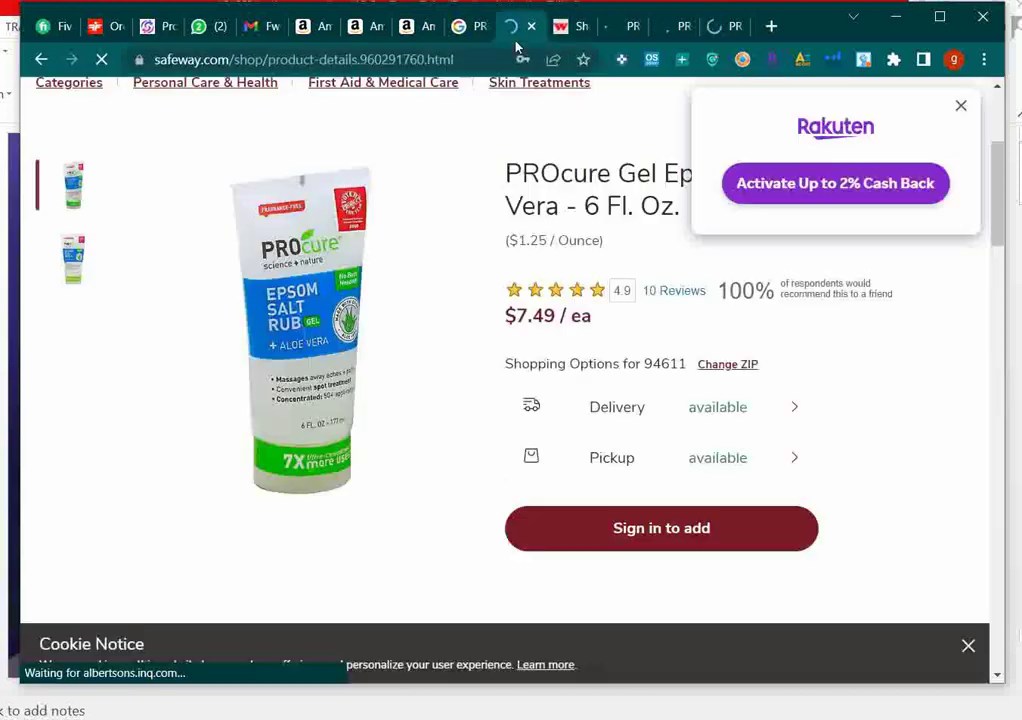
{"action": "left_click", "coordinate": [580, 26]}
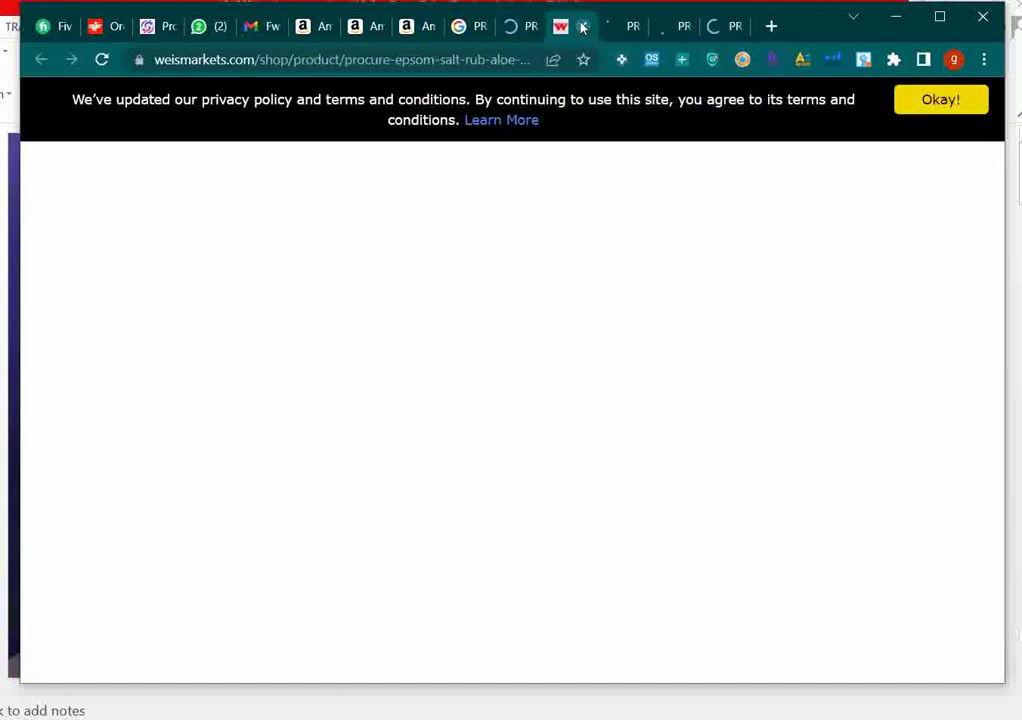
{"action": "left_click", "coordinate": [622, 26]}
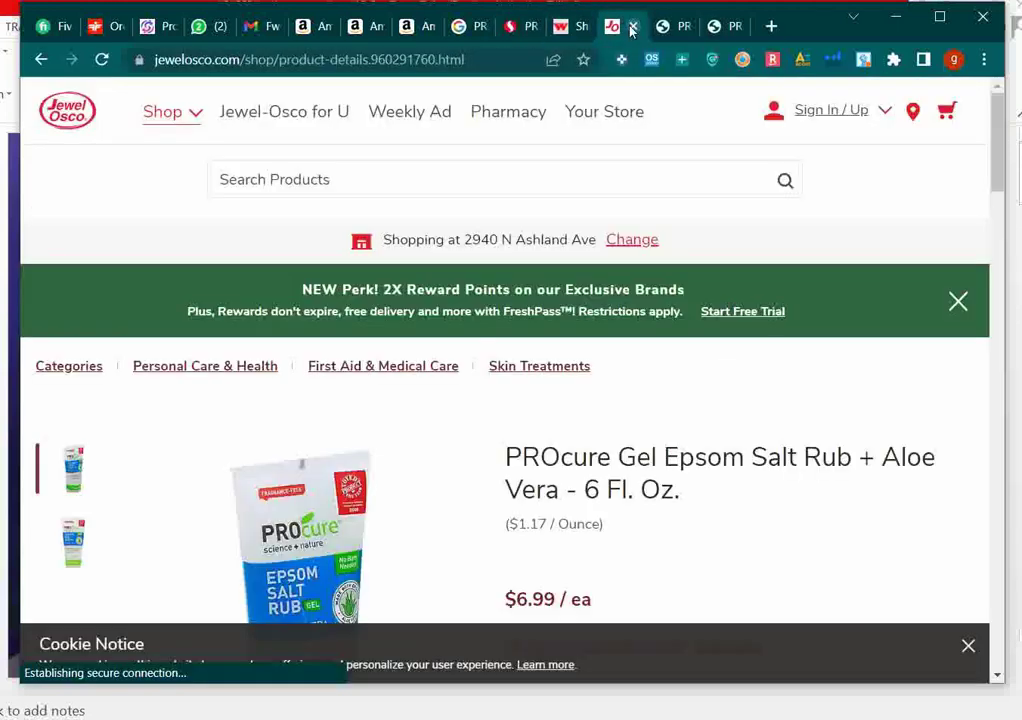
{"action": "scroll", "coordinate": [679, 305], "scroll_direction": "down", "scroll_amount": 3}
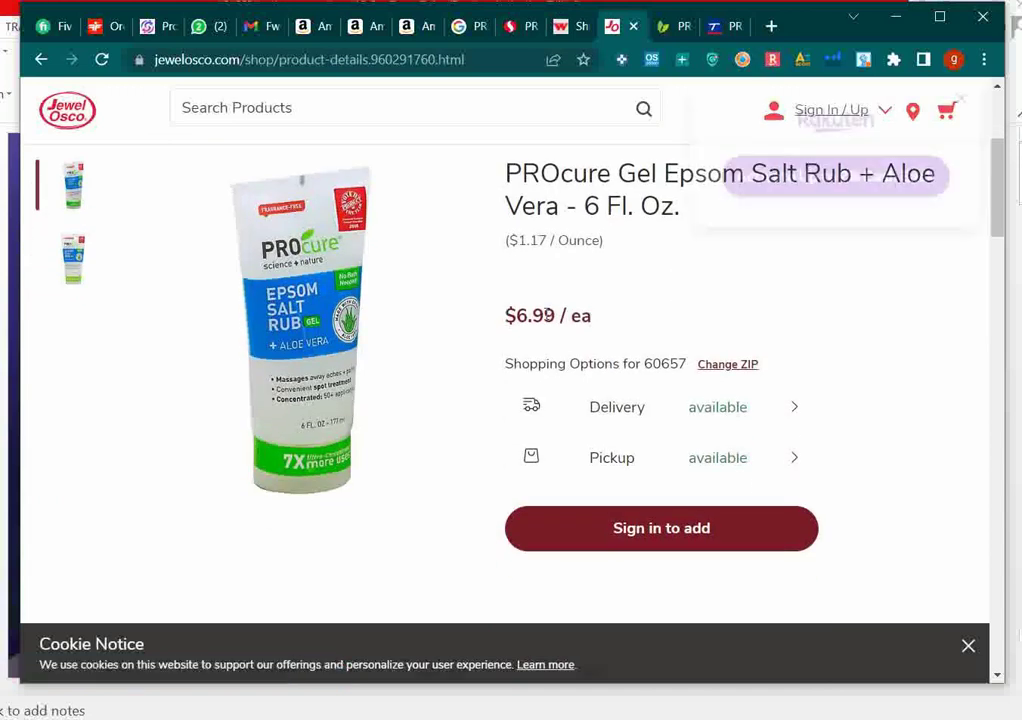
Step: Return to the Amazon listing of the Epsom Salt Rub Gel and open the SellerAmp SAS profit calculator on it
{"action": "left_click", "coordinate": [463, 26]}
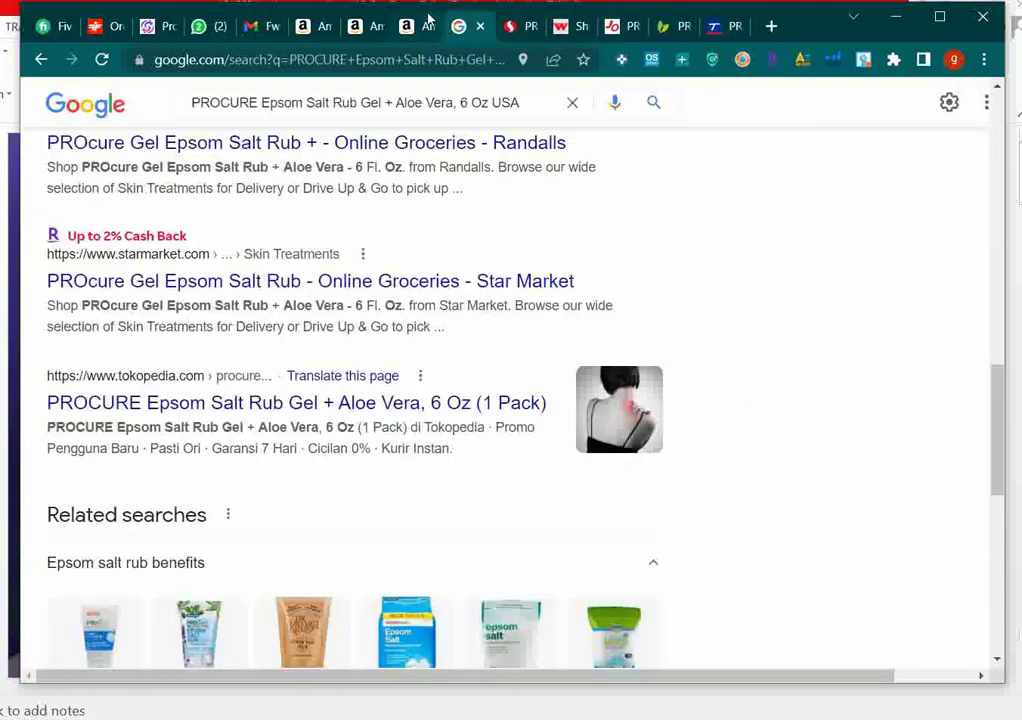
{"action": "left_click", "coordinate": [406, 26]}
{"action": "scroll", "coordinate": [850, 610], "scroll_direction": "up", "scroll_amount": 5}
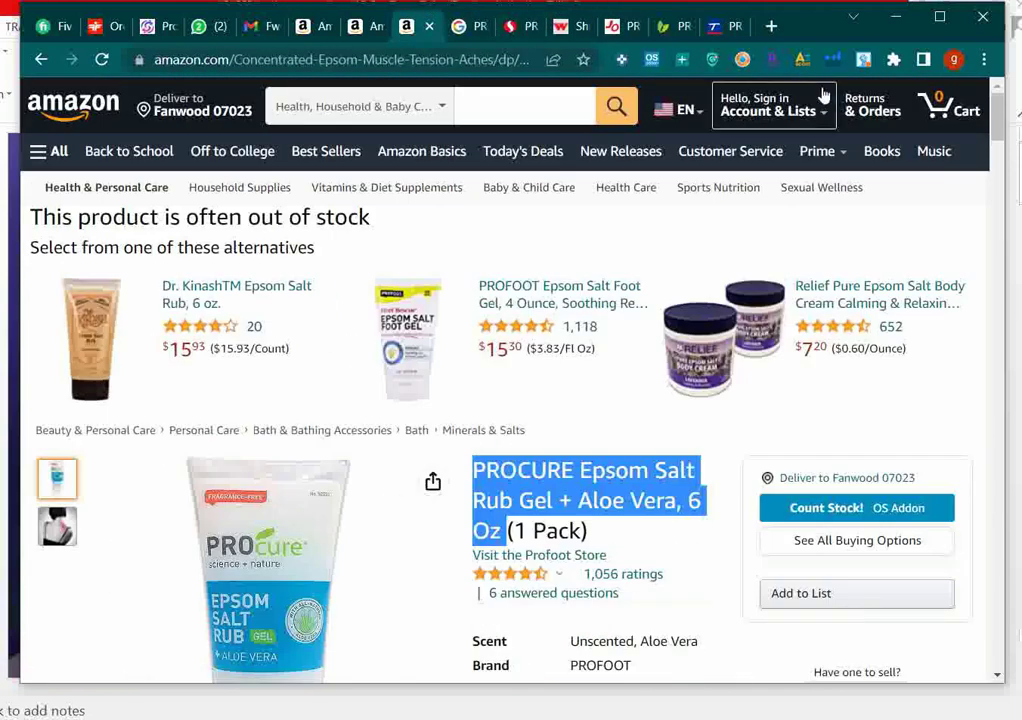
{"action": "left_click", "coordinate": [775, 60]}
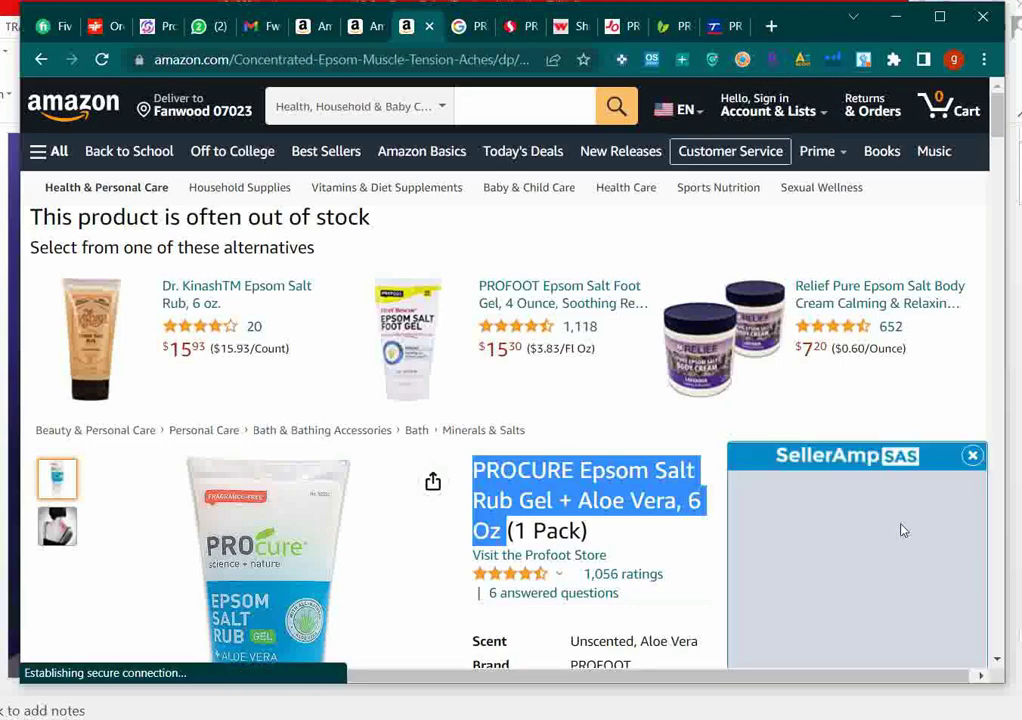
{"action": "scroll", "coordinate": [903, 530], "scroll_direction": "down", "scroll_amount": 2}
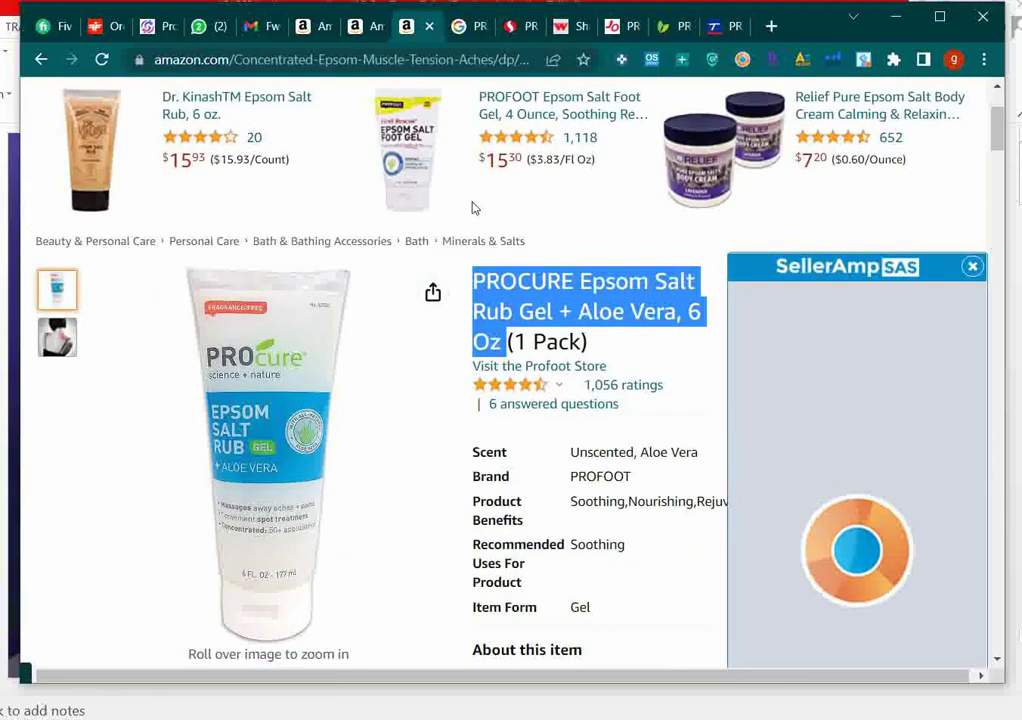
{"action": "scroll", "coordinate": [681, 268], "scroll_direction": "down", "scroll_amount": 2}
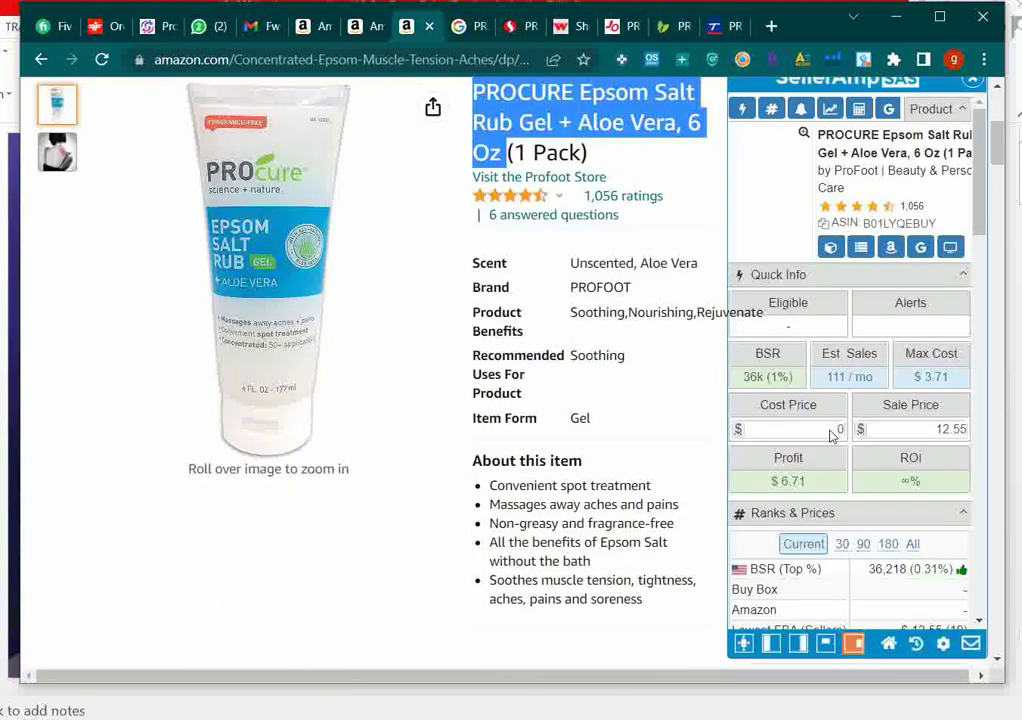
Step: Test the profit and ROI in SellerAmp with a cost price of $7.00 and then $5.00
{"action": "left_click", "coordinate": [835, 428]}
{"action": "key", "text": "BackSpace"}
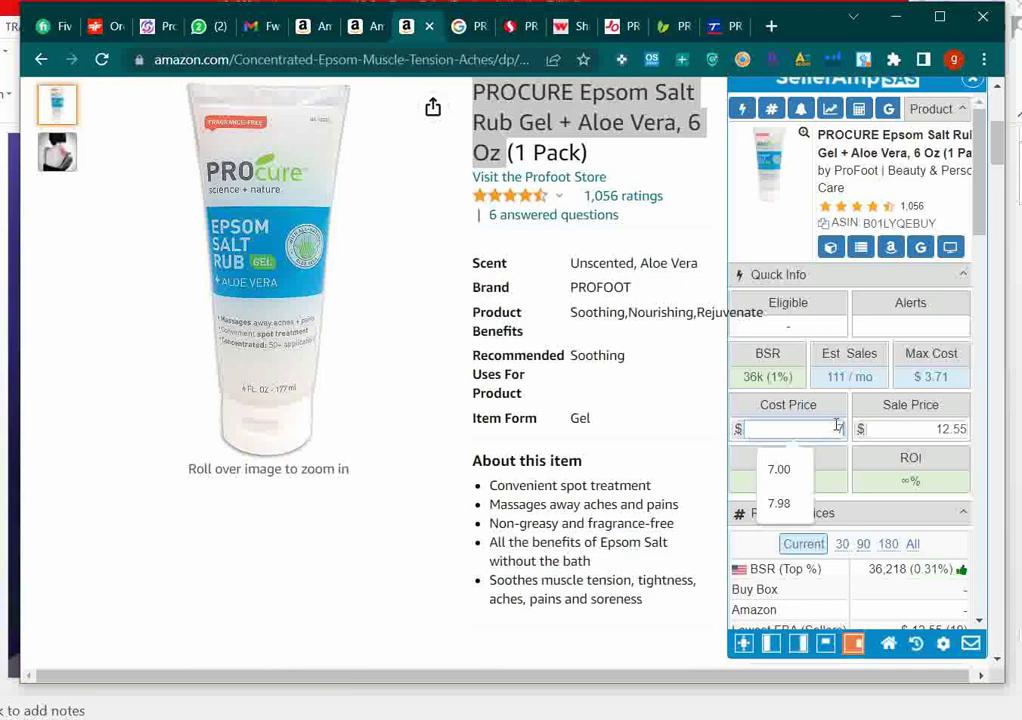
{"action": "left_click", "coordinate": [799, 474]}
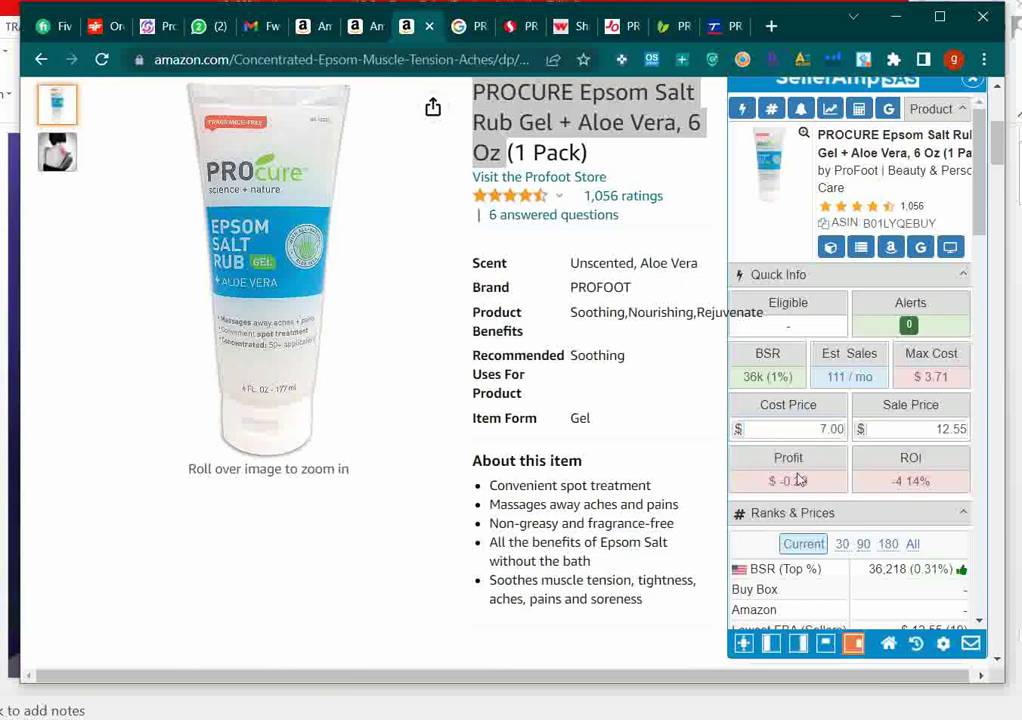
{"action": "double_click", "coordinate": [833, 428]}
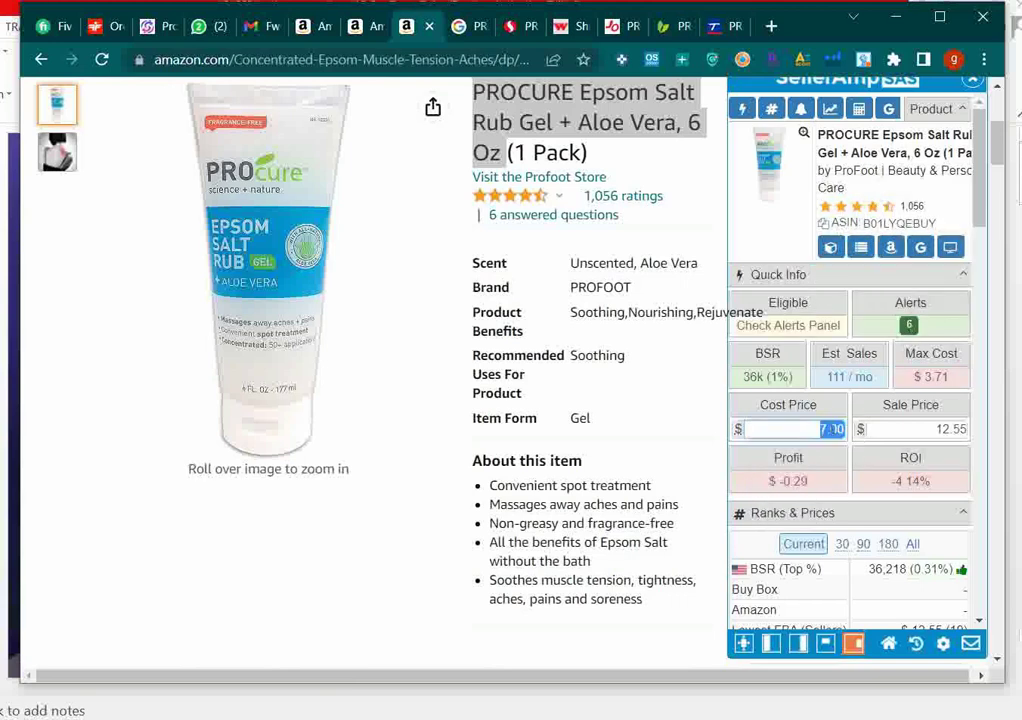
{"action": "type", "text": "5"}
{"action": "left_click", "coordinate": [873, 458]}
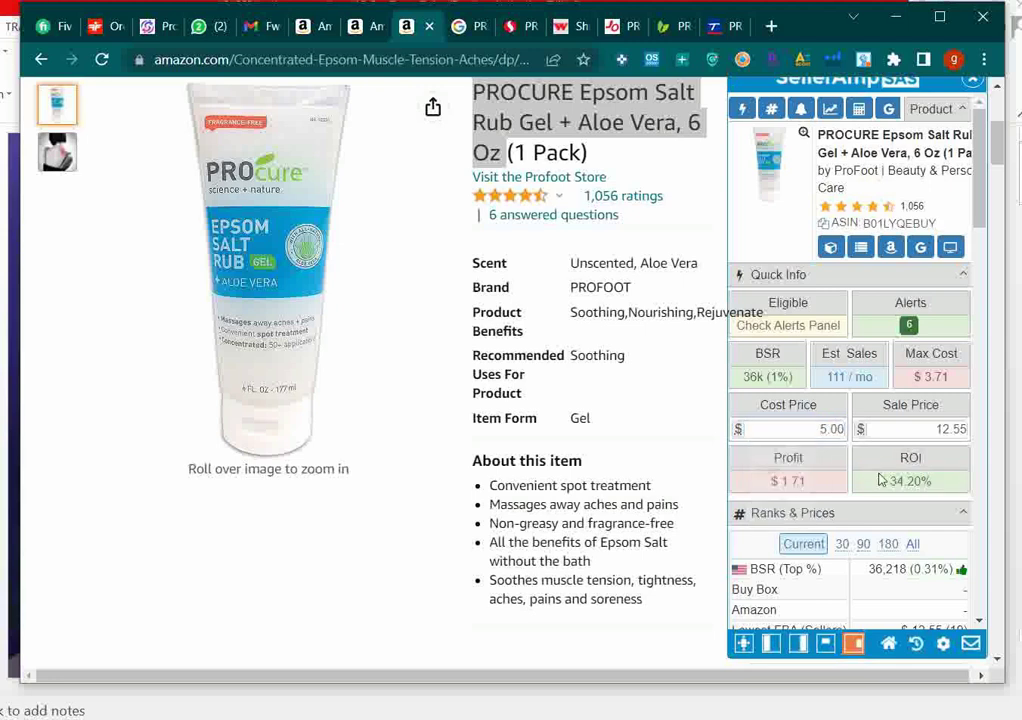
Step: Try a cost price of $6.00 in SellerAmp, then set it to $5.50 to evaluate the profit and ROI
{"action": "double_click", "coordinate": [832, 429]}
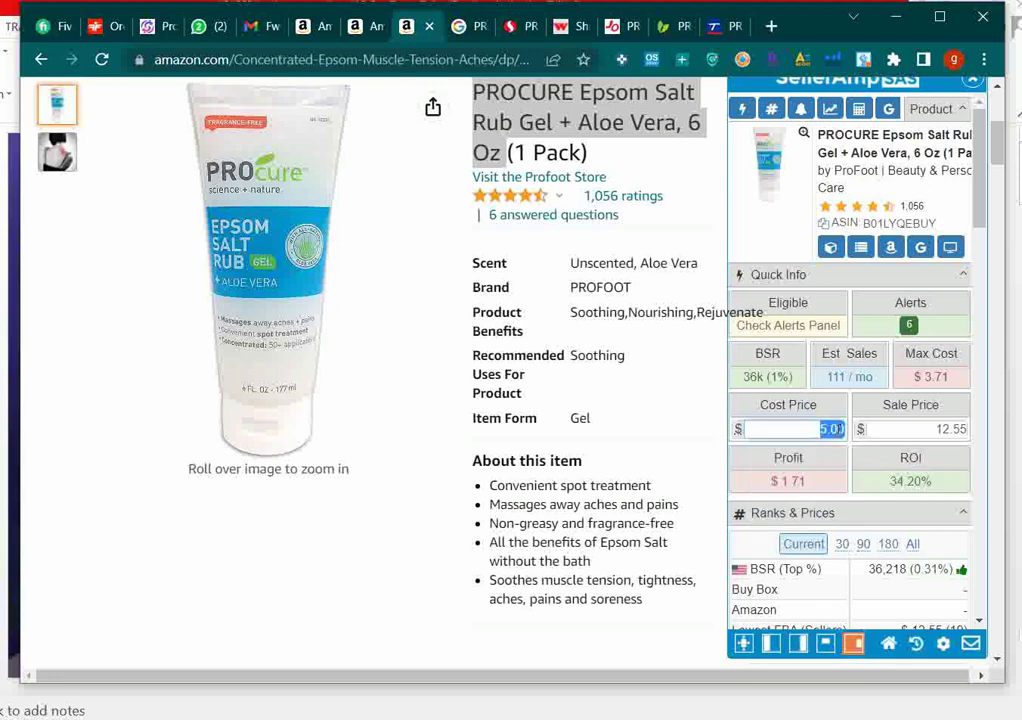
{"action": "type", "text": "6"}
{"action": "left_click", "coordinate": [858, 473]}
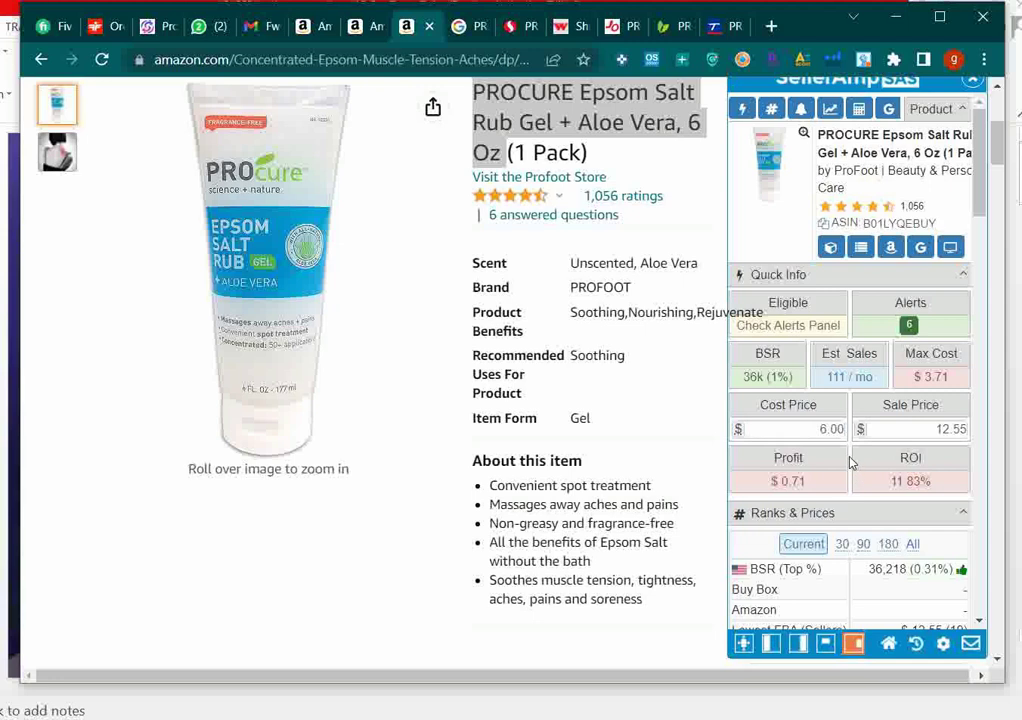
{"action": "double_click", "coordinate": [823, 428]}
{"action": "type", "text": "5.5"}
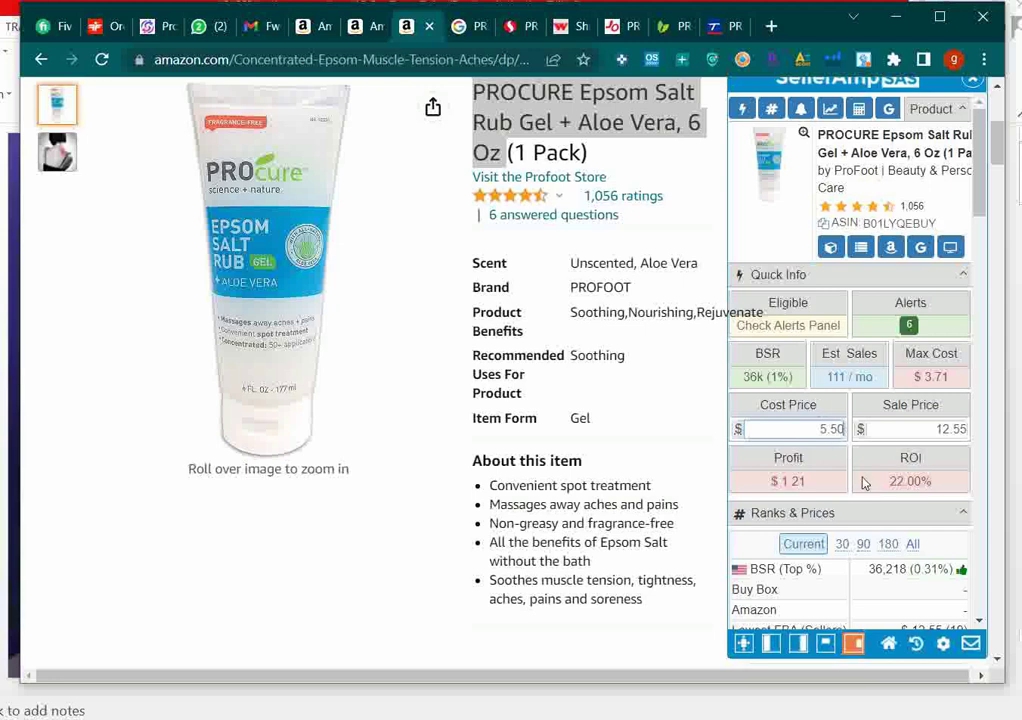
Step: Check the gel's price and availability at Tom Thumb, and close all the open supplier store pages
{"action": "left_click", "coordinate": [716, 27]}
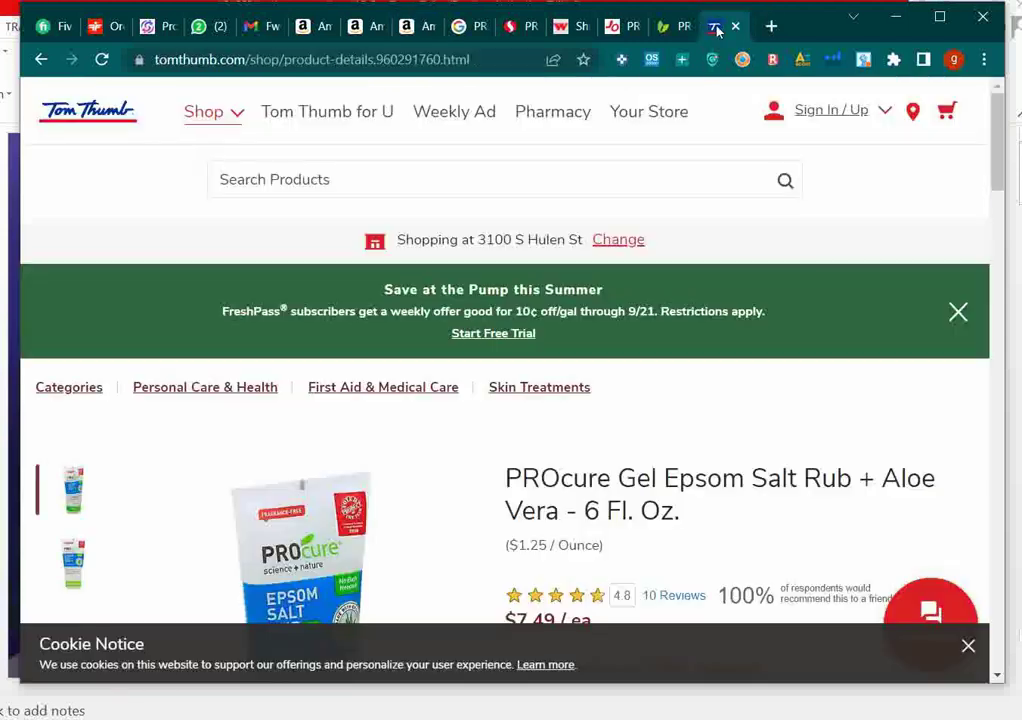
{"action": "scroll", "coordinate": [655, 207], "scroll_direction": "down", "scroll_amount": 4}
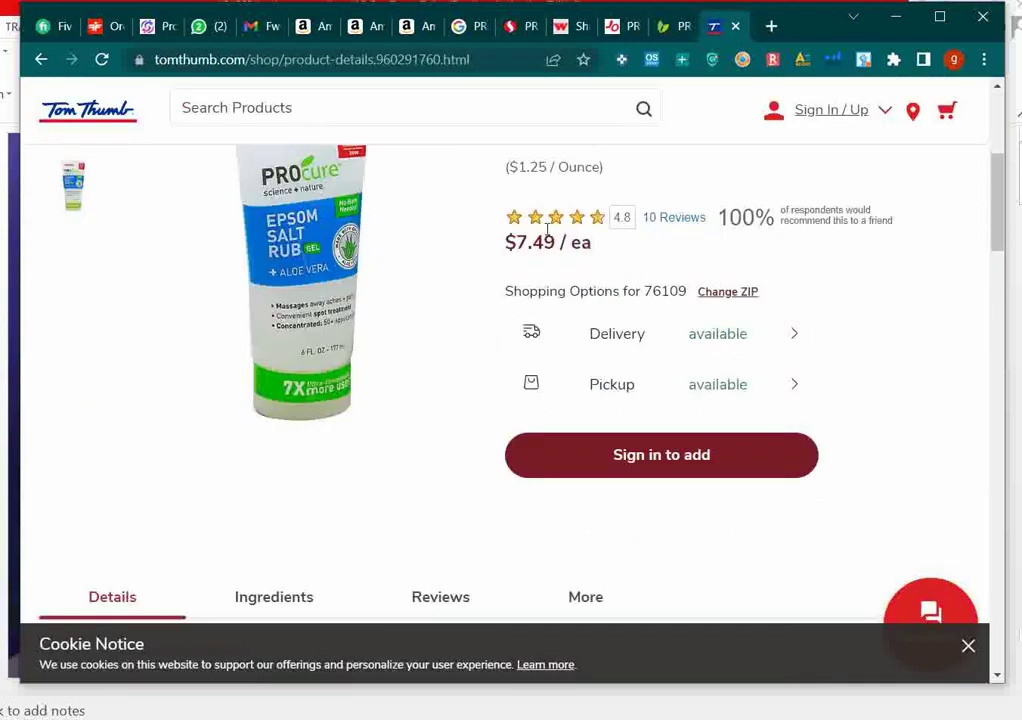
{"action": "left_click", "coordinate": [735, 27]}
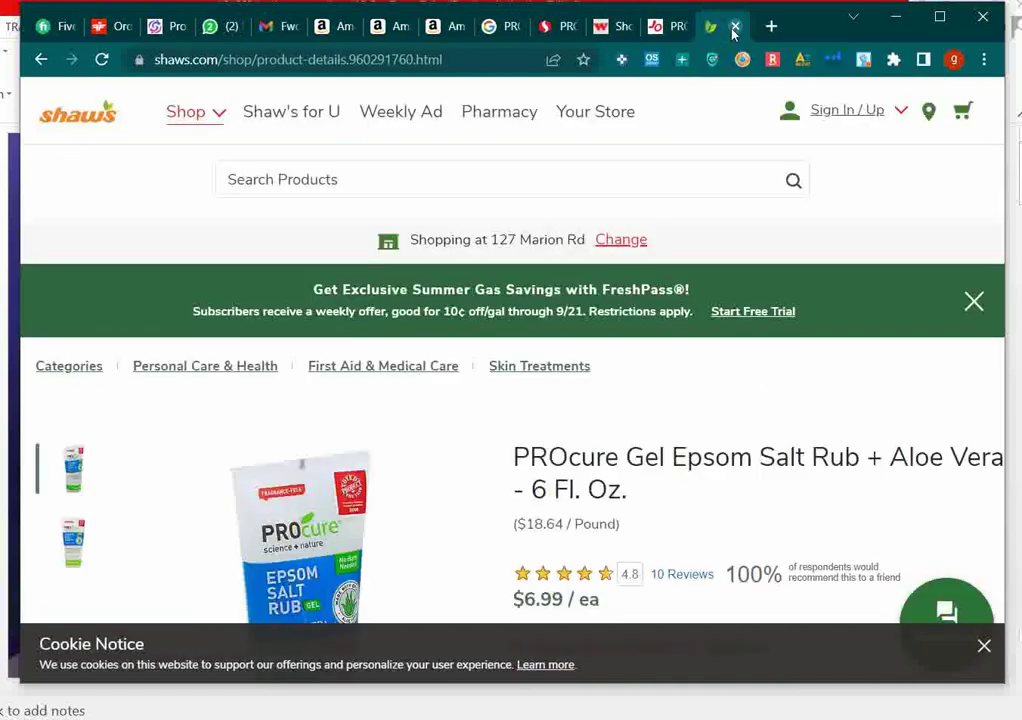
{"action": "left_click", "coordinate": [735, 27]}
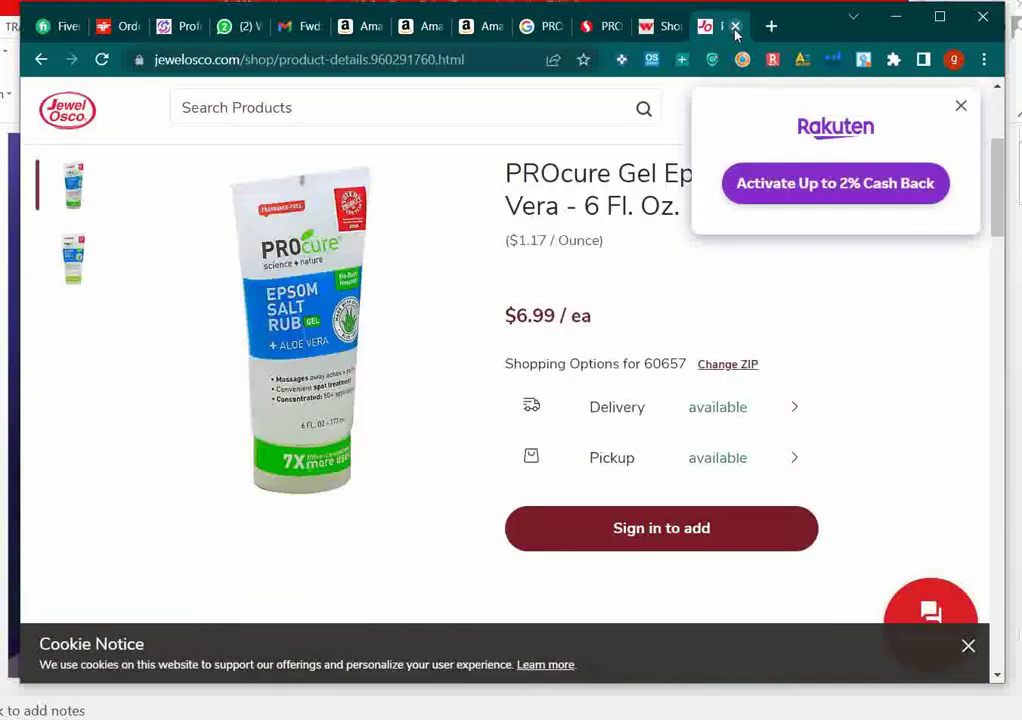
{"action": "left_click", "coordinate": [735, 27]}
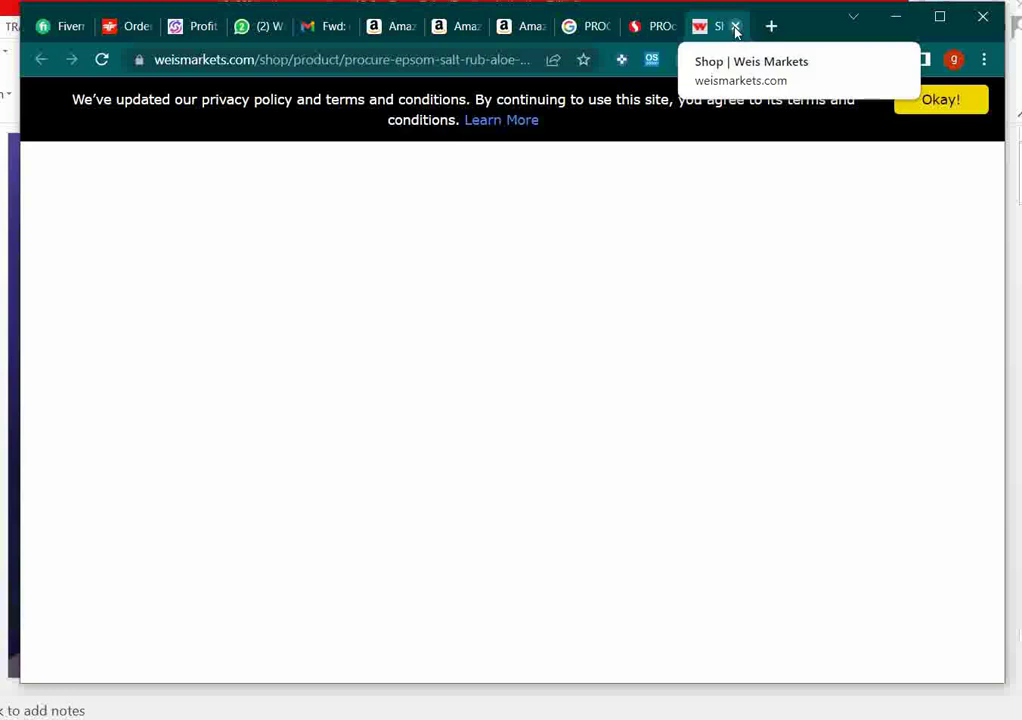
{"action": "left_click", "coordinate": [735, 27]}
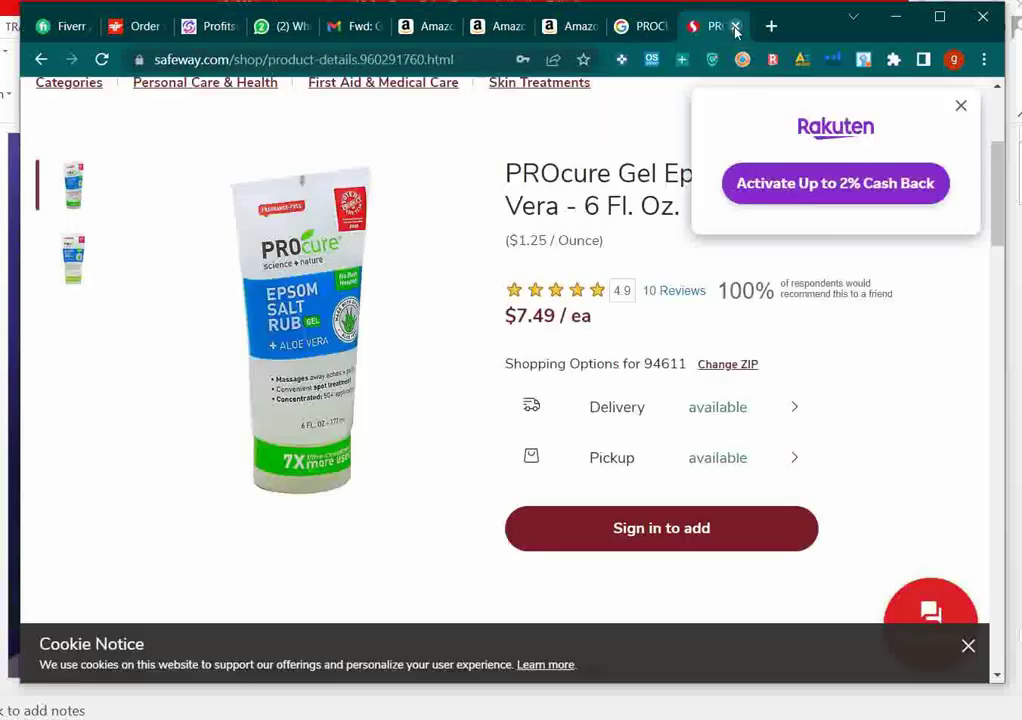
{"action": "left_click", "coordinate": [735, 27]}
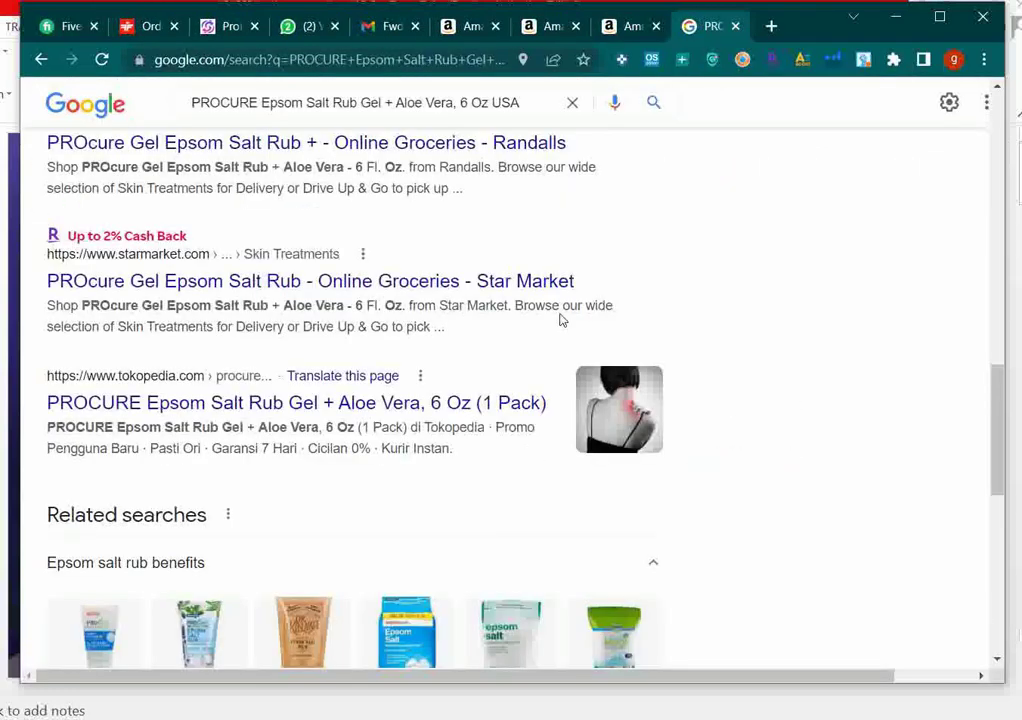
Step: Look back over the Google results for the gel, and close them along with the gel's Amazon listing
{"action": "scroll", "coordinate": [587, 319], "scroll_direction": "up", "scroll_amount": 8}
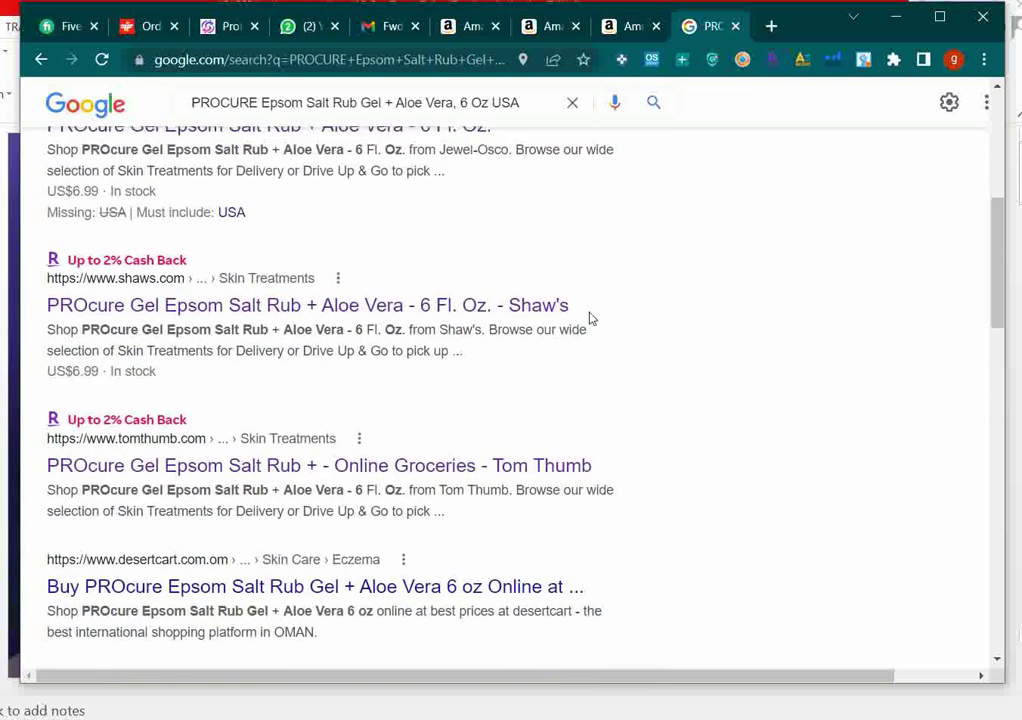
{"action": "scroll", "coordinate": [589, 318], "scroll_direction": "up", "scroll_amount": 5}
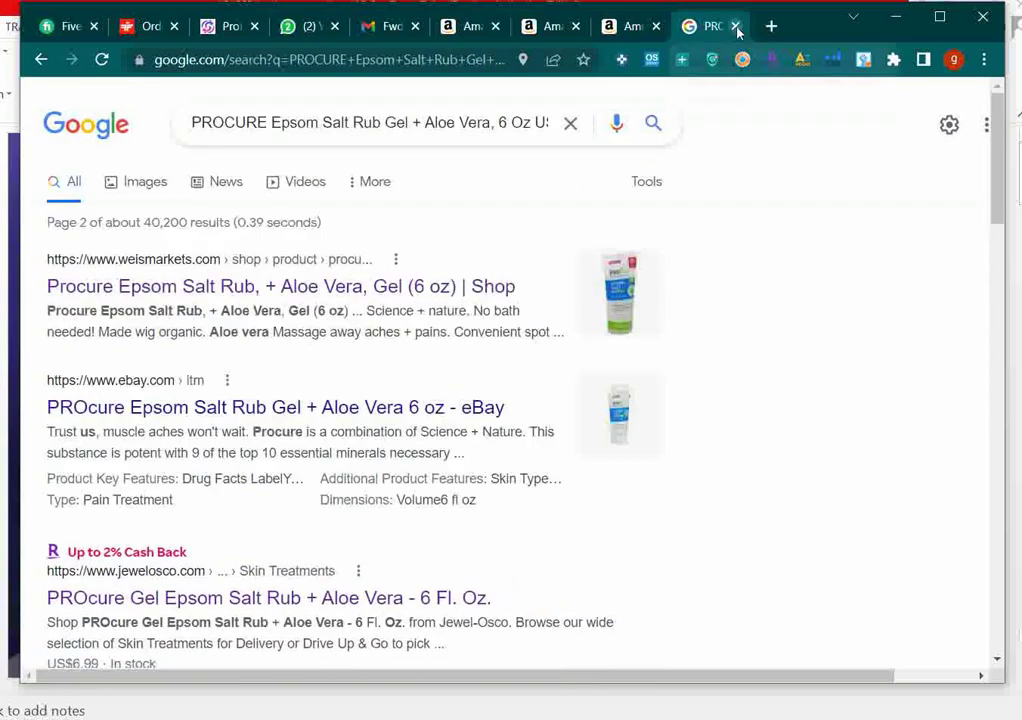
{"action": "left_click", "coordinate": [736, 27]}
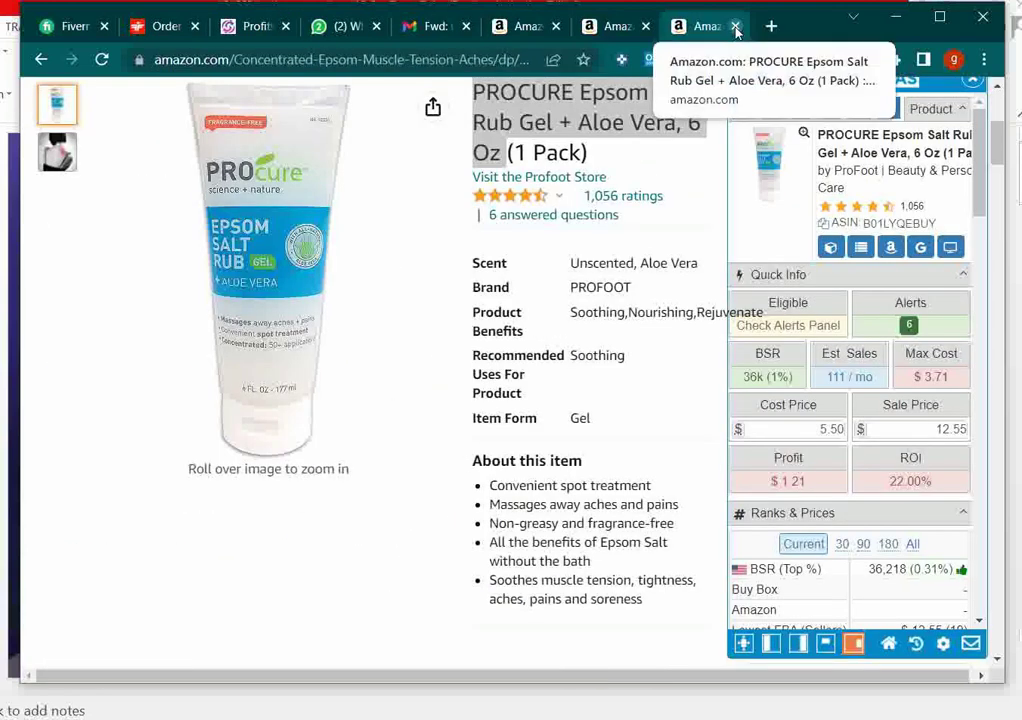
{"action": "left_click", "coordinate": [736, 27]}
Step: Browse the competitor's storefront for another product, examining the Tree Hut Sugar Body Scrub's rank, FBA sellers and Keepa graph
{"action": "scroll", "coordinate": [673, 383], "scroll_direction": "down", "scroll_amount": 5}
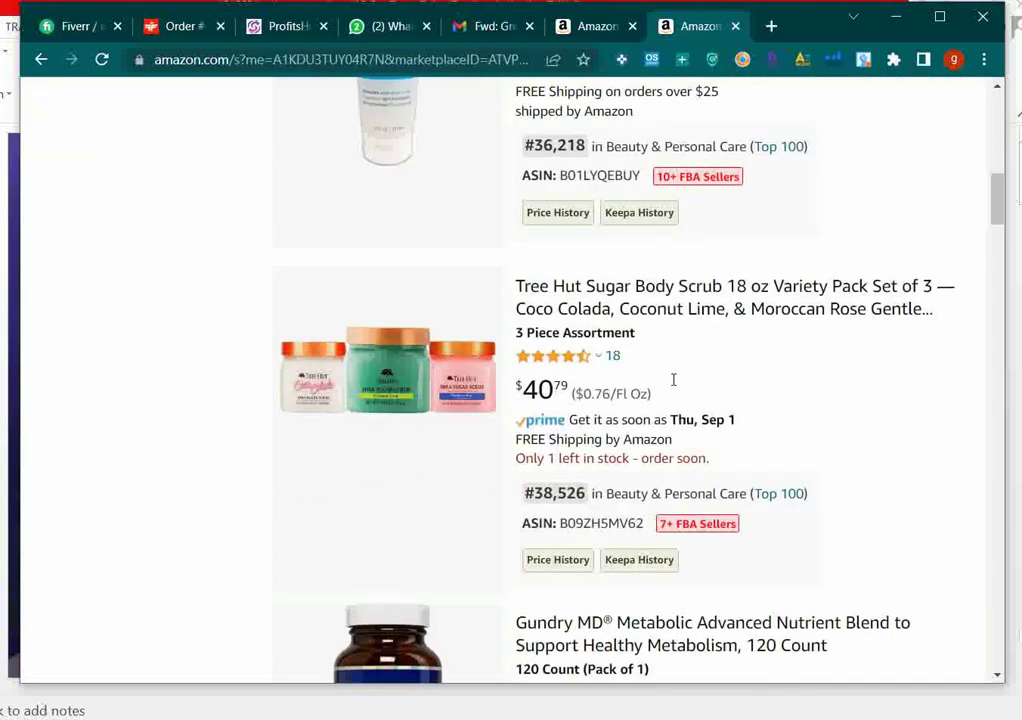
{"action": "scroll", "coordinate": [400, 260], "scroll_direction": "up", "scroll_amount": 2}
{"action": "mouse_move", "coordinate": [400, 231]}
{"action": "scroll", "coordinate": [400, 231], "scroll_direction": "down", "scroll_amount": 1}
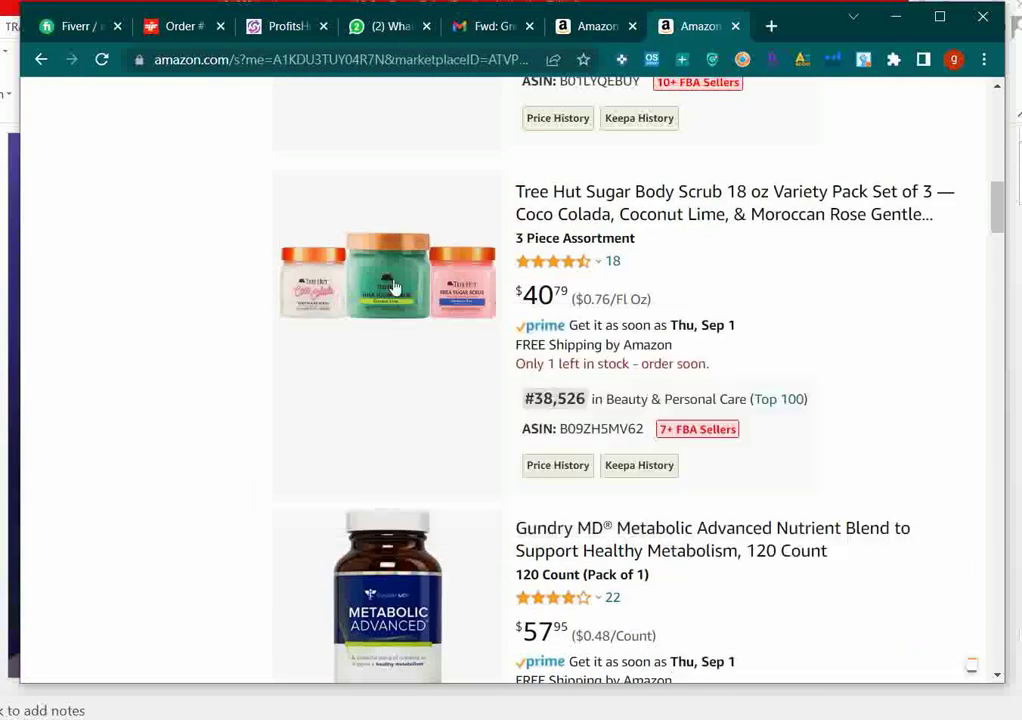
{"action": "scroll", "coordinate": [760, 295], "scroll_direction": "down", "scroll_amount": 2}
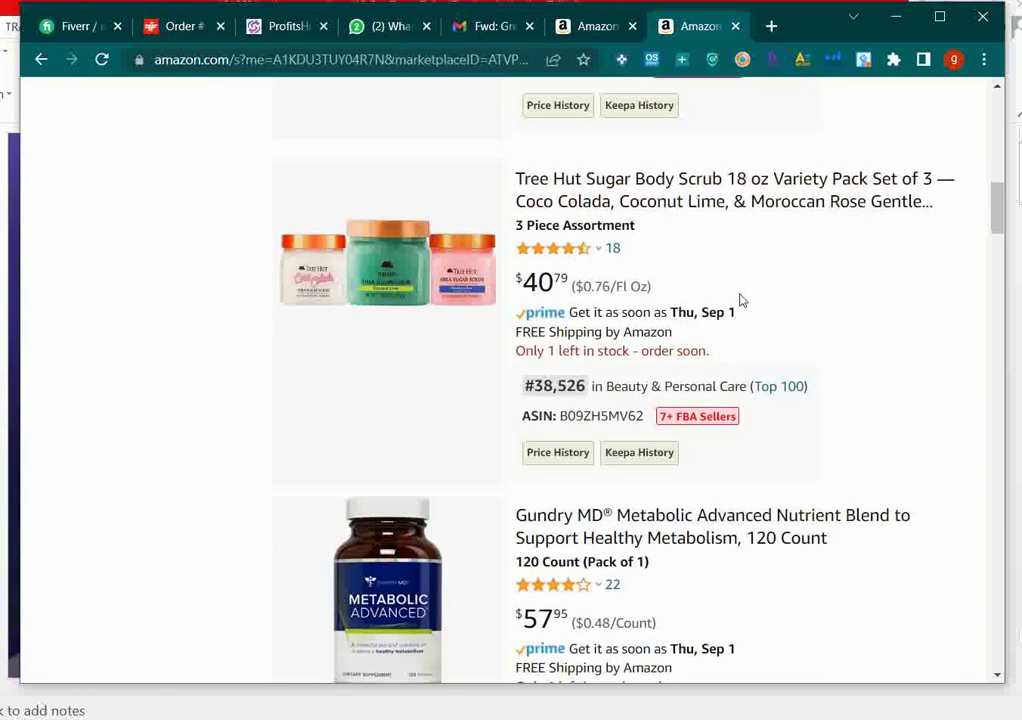
{"action": "mouse_move", "coordinate": [445, 137]}
{"action": "scroll", "coordinate": [547, 228], "scroll_direction": "up", "scroll_amount": 1}
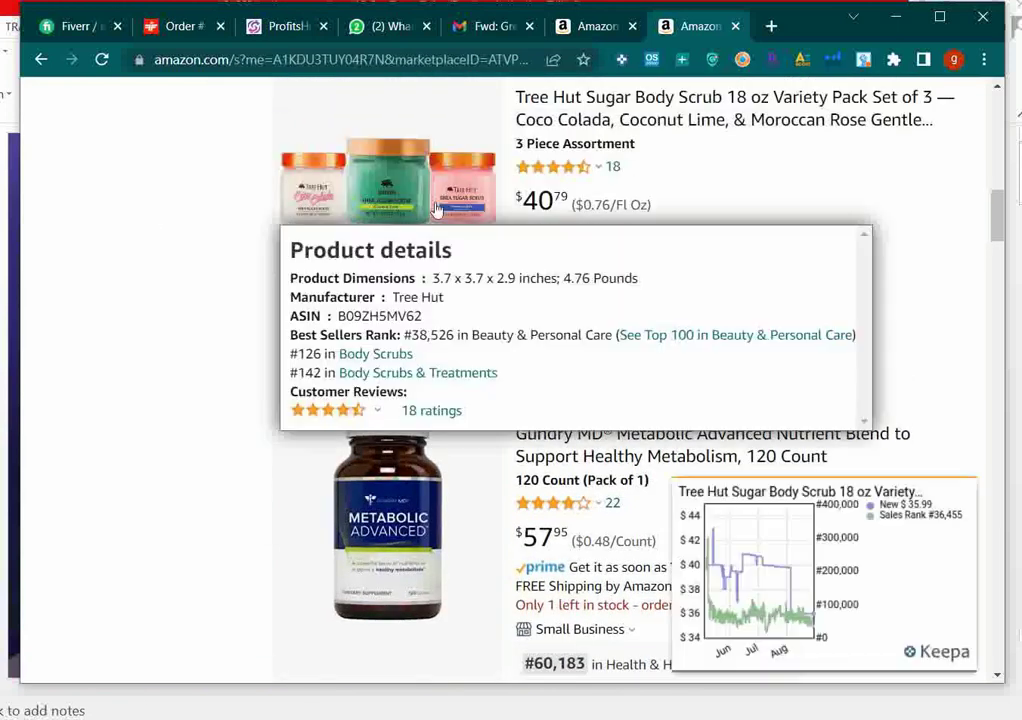
{"action": "mouse_move", "coordinate": [338, 143]}
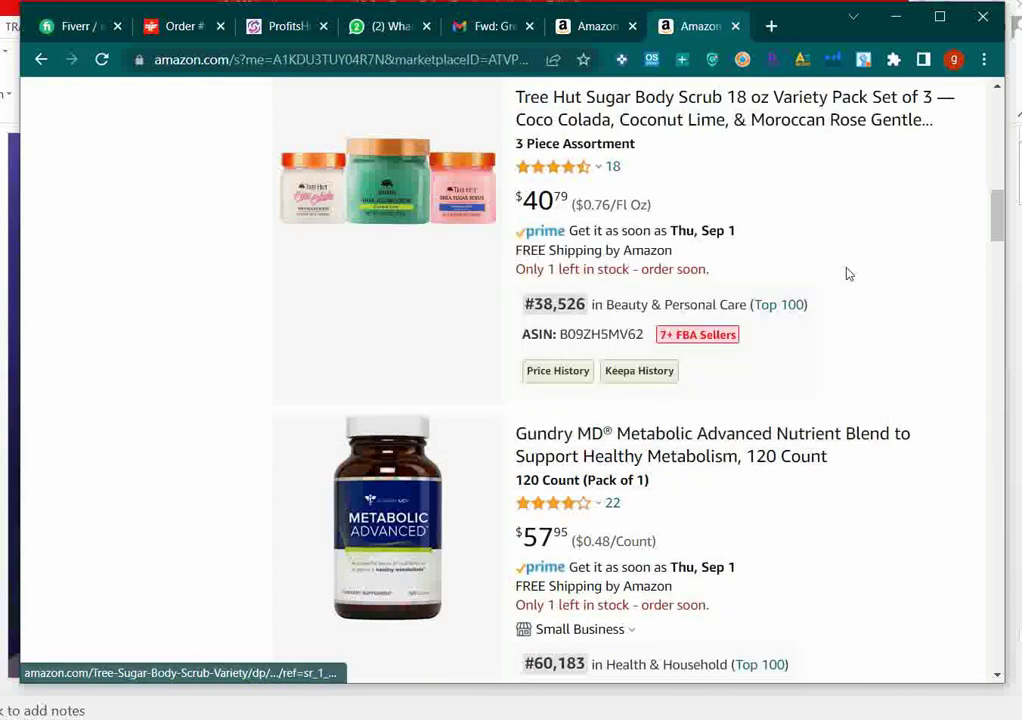
{"action": "scroll", "coordinate": [846, 274], "scroll_direction": "down", "scroll_amount": 2}
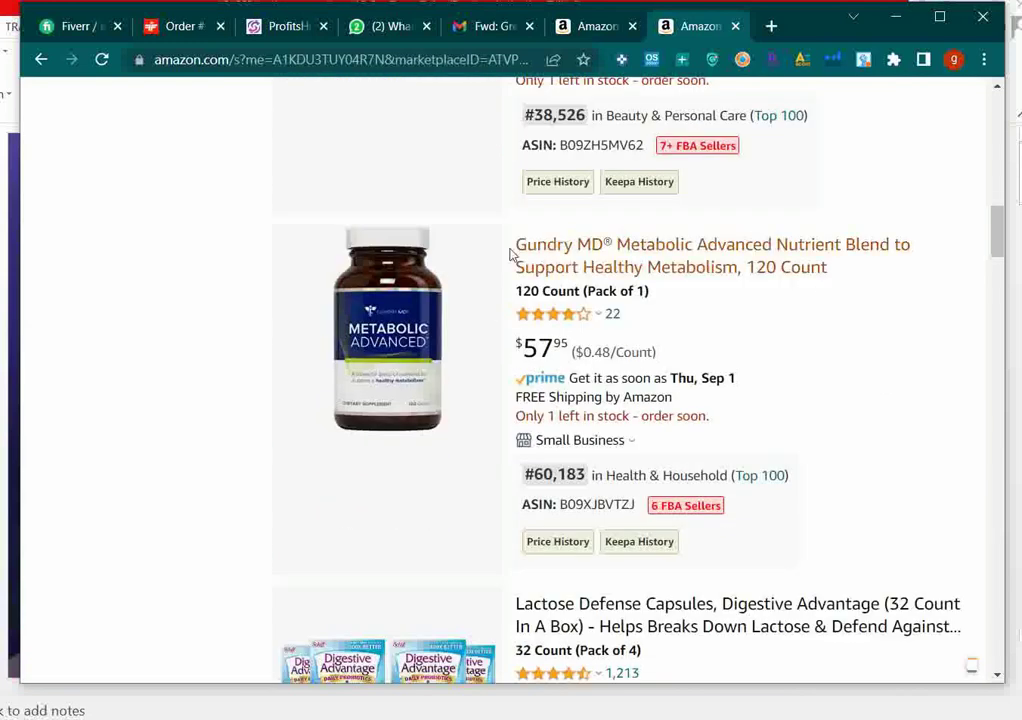
Step: Search Google for ASIN B09XJBVTZJ of the Gundry MD Metabolic Advanced supplement and open its Amazon listing
{"action": "left_click", "coordinate": [605, 505]}
{"action": "left_click", "coordinate": [771, 26]}
{"action": "type", "text": "B09XJBVTZJ"}
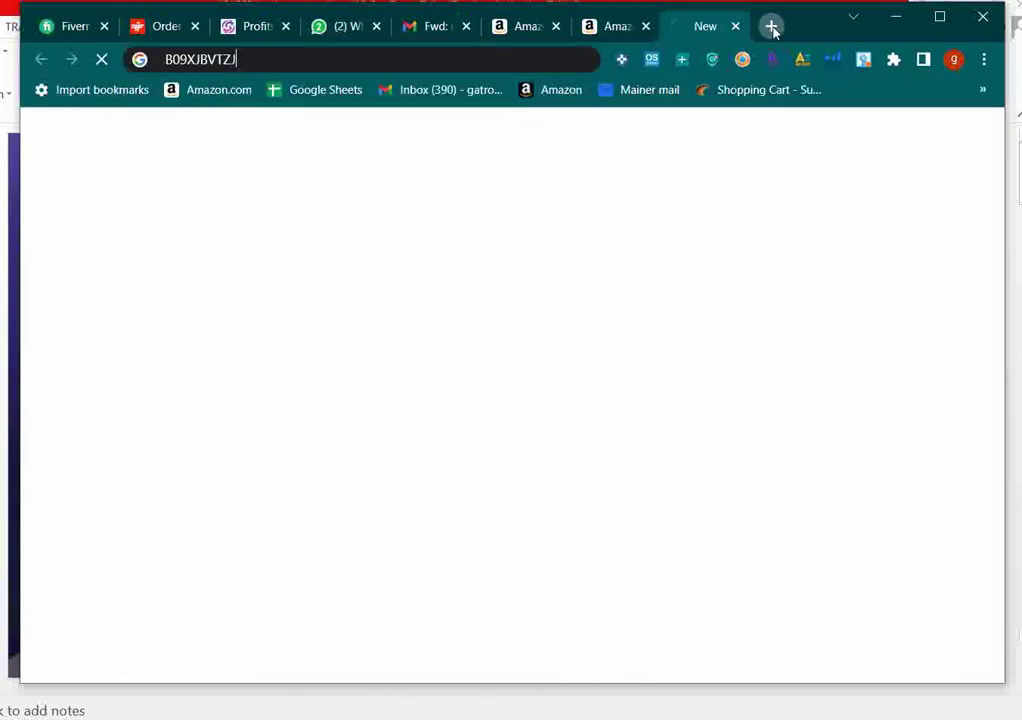
{"action": "key", "text": "Return"}
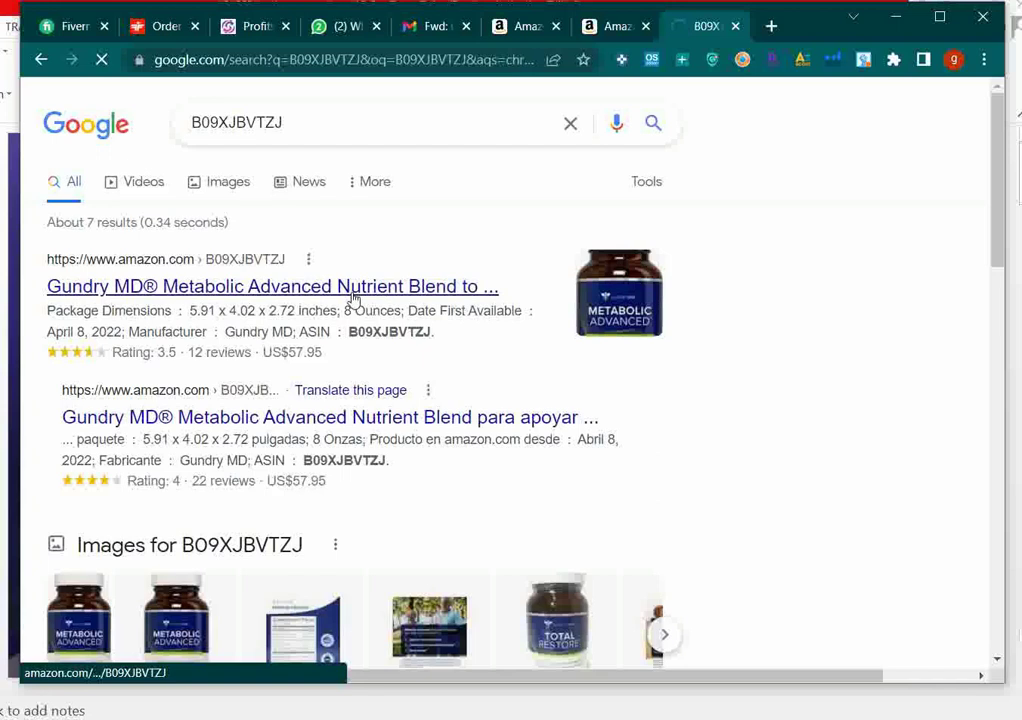
Step: Go back to the storefront and examine the Metabolic Advanced supplement's price and Keepa graph preview
{"action": "left_click", "coordinate": [610, 22]}
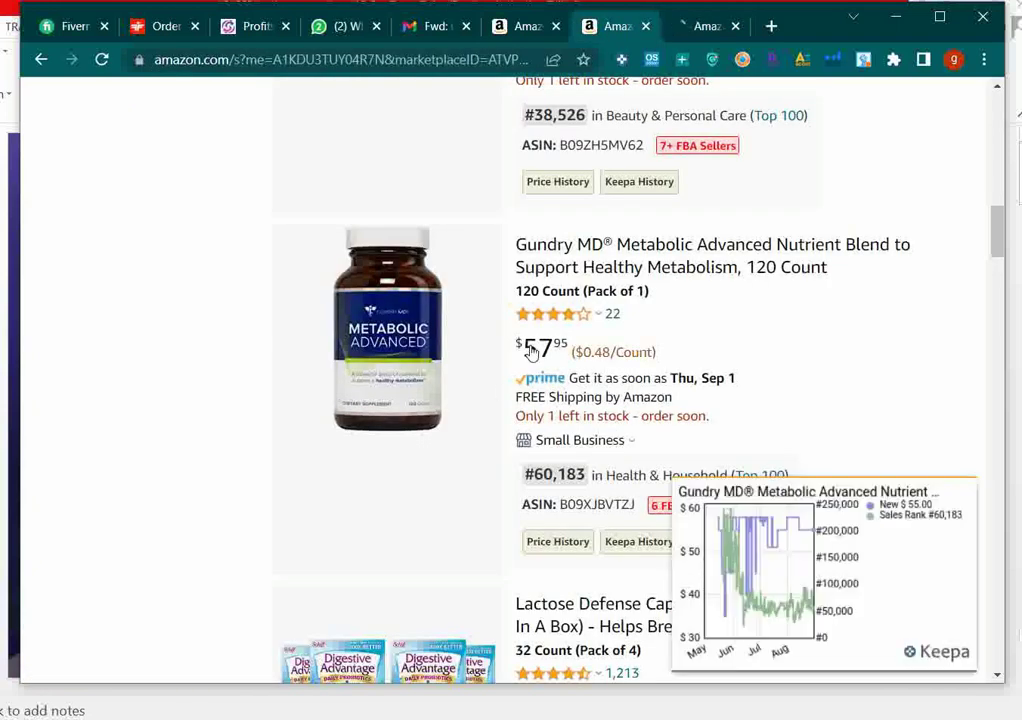
{"action": "left_click", "coordinate": [693, 28]}
{"action": "left_click", "coordinate": [617, 28]}
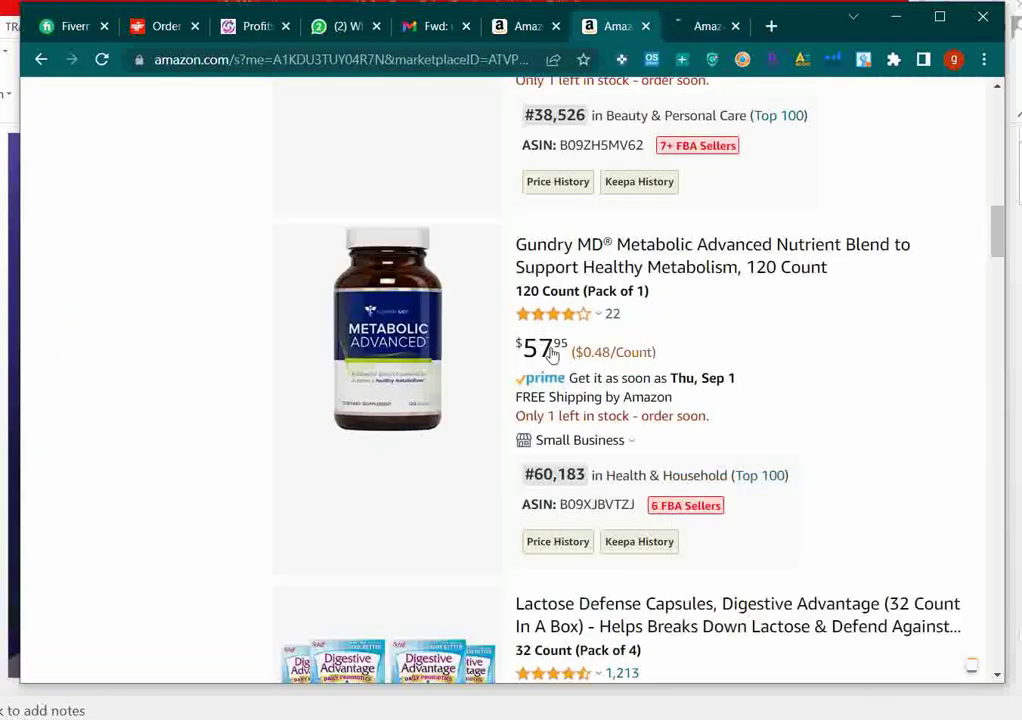
{"action": "mouse_move", "coordinate": [545, 345]}
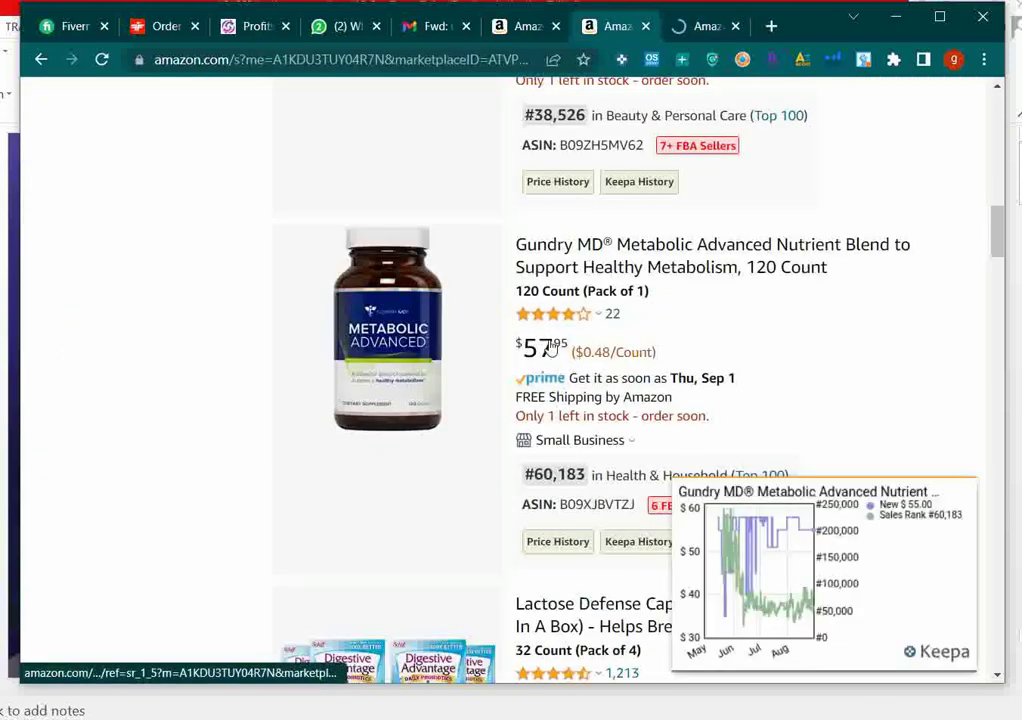
Step: Review the price, product details and other sellers on the Metabolic Advanced listing
{"action": "left_click", "coordinate": [683, 22]}
{"action": "scroll", "coordinate": [671, 402], "scroll_direction": "down", "scroll_amount": 9}
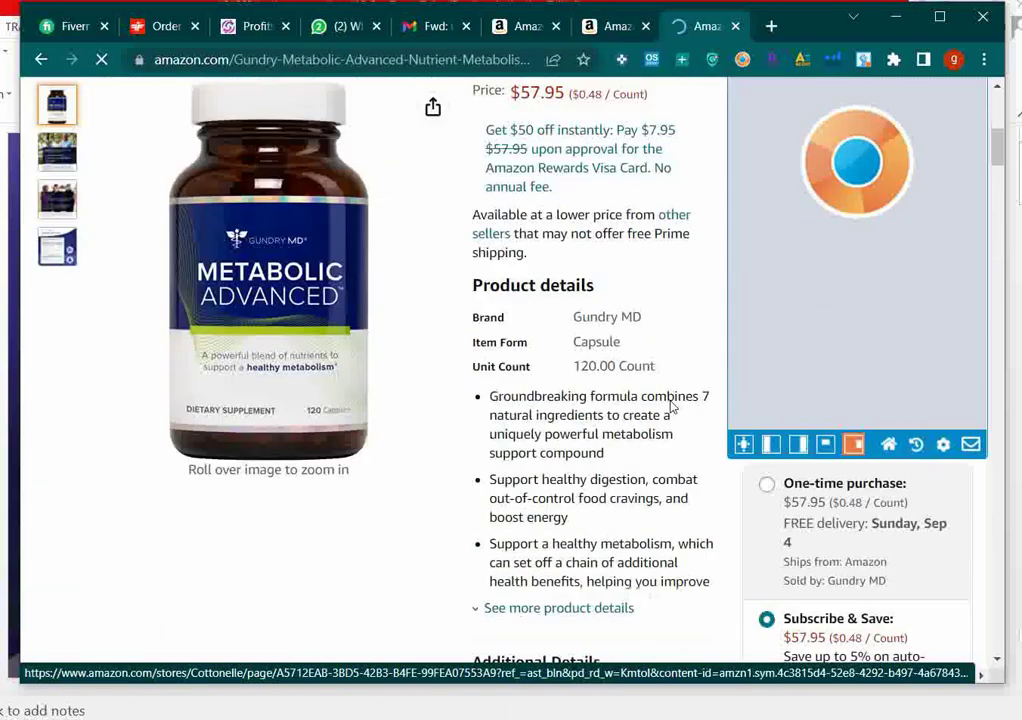
{"action": "scroll", "coordinate": [671, 399], "scroll_direction": "down", "scroll_amount": 8}
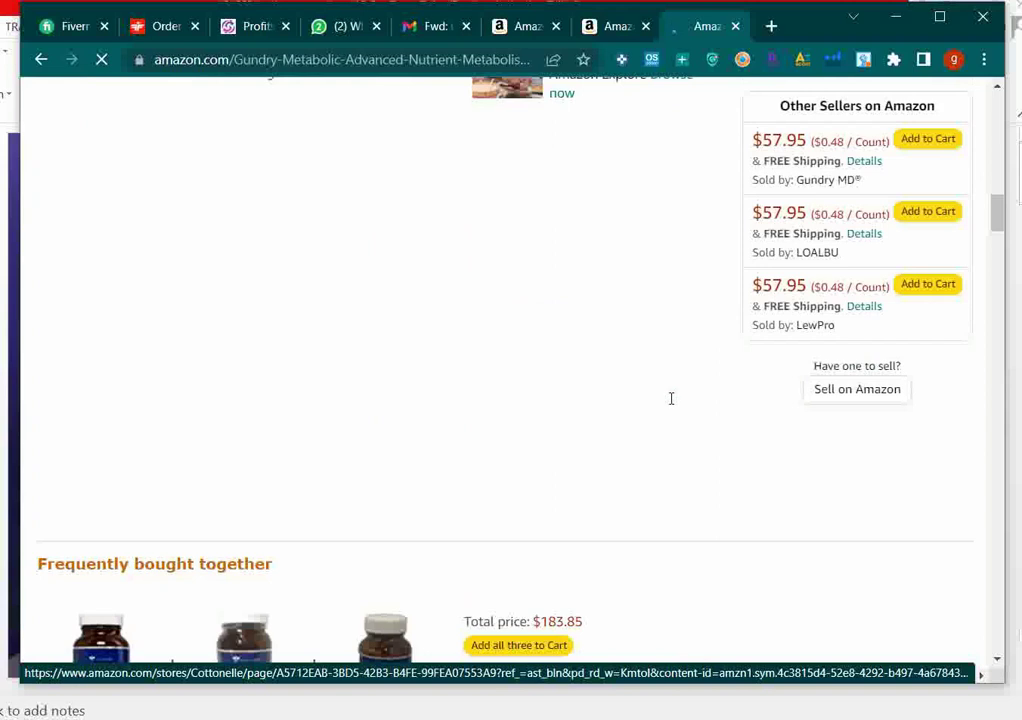
{"action": "scroll", "coordinate": [671, 399], "scroll_direction": "up", "scroll_amount": 4}
{"action": "scroll", "coordinate": [672, 397], "scroll_direction": "up", "scroll_amount": 9}
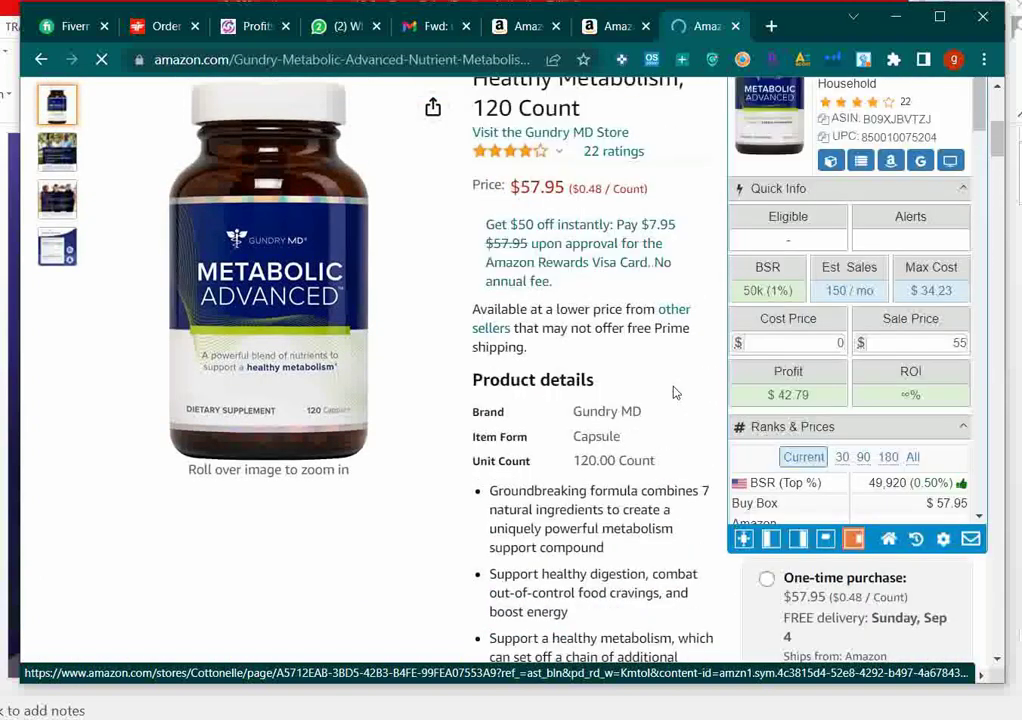
Step: Test the supplement's profit and ROI in SellerAmp with a cost price of $30.00 and then $24.00
{"action": "left_click", "coordinate": [839, 437]}
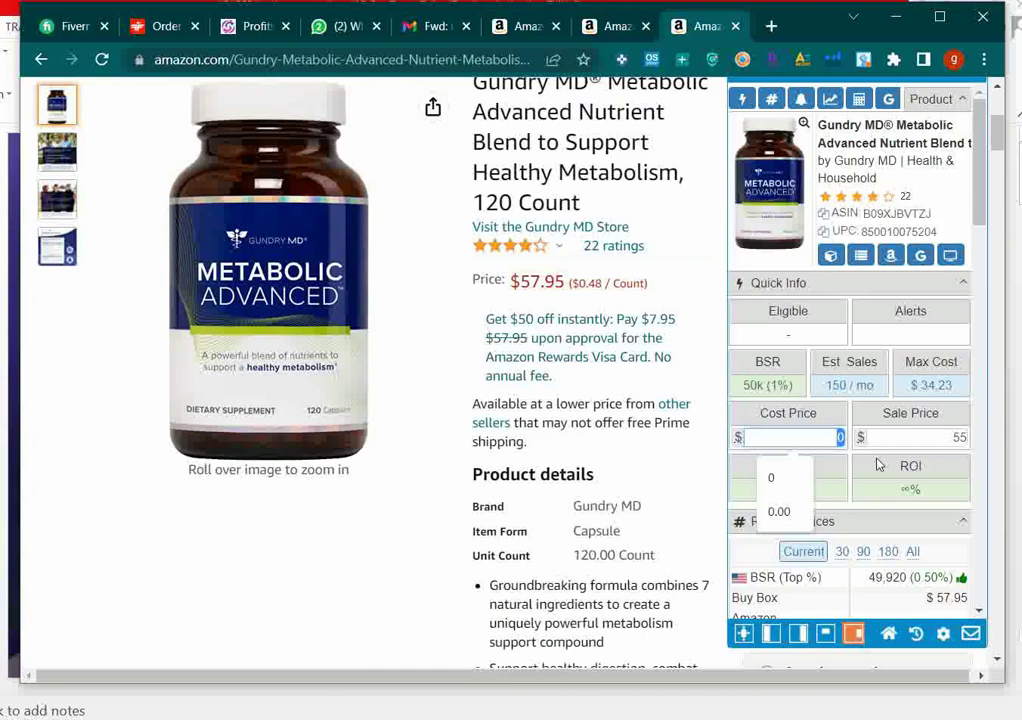
{"action": "type", "text": "30"}
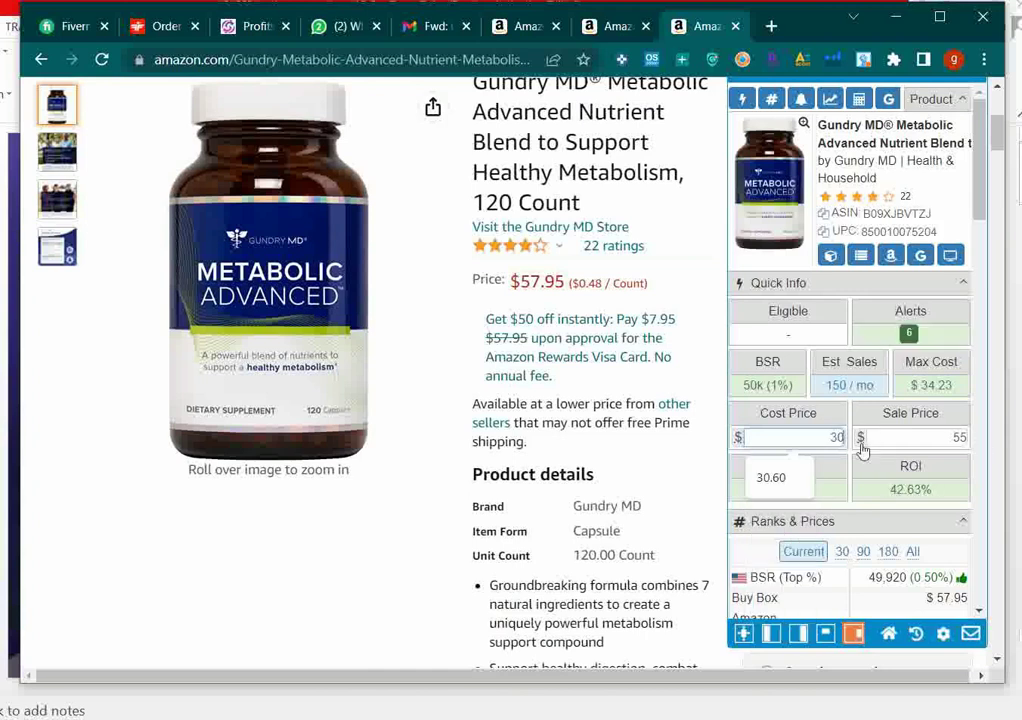
{"action": "left_click", "coordinate": [907, 482]}
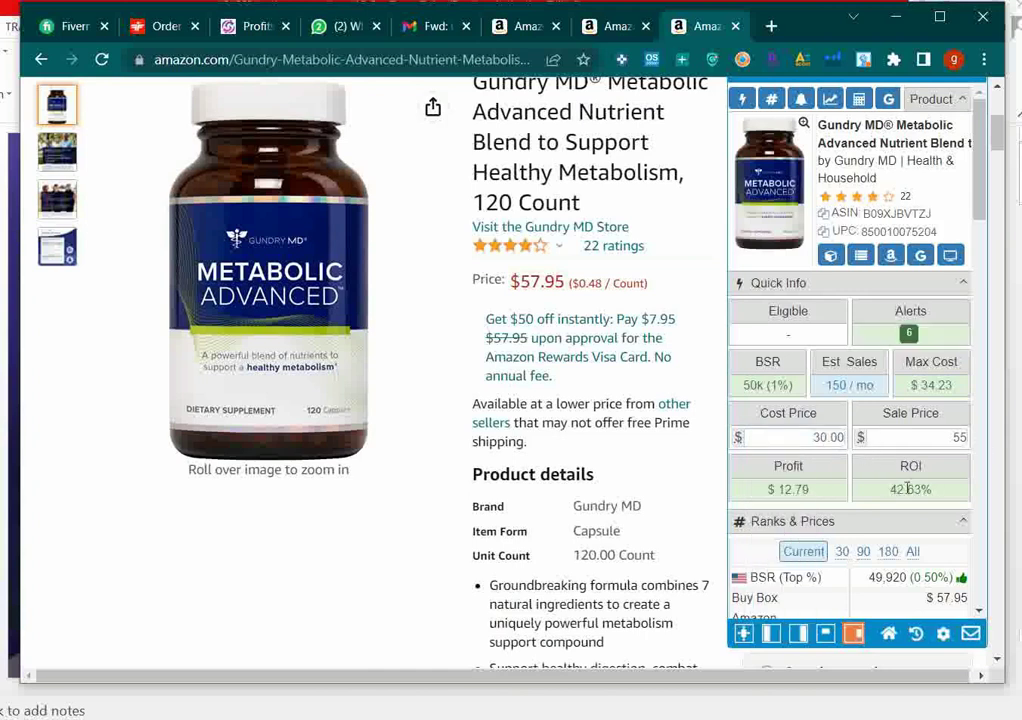
{"action": "left_click", "coordinate": [832, 440]}
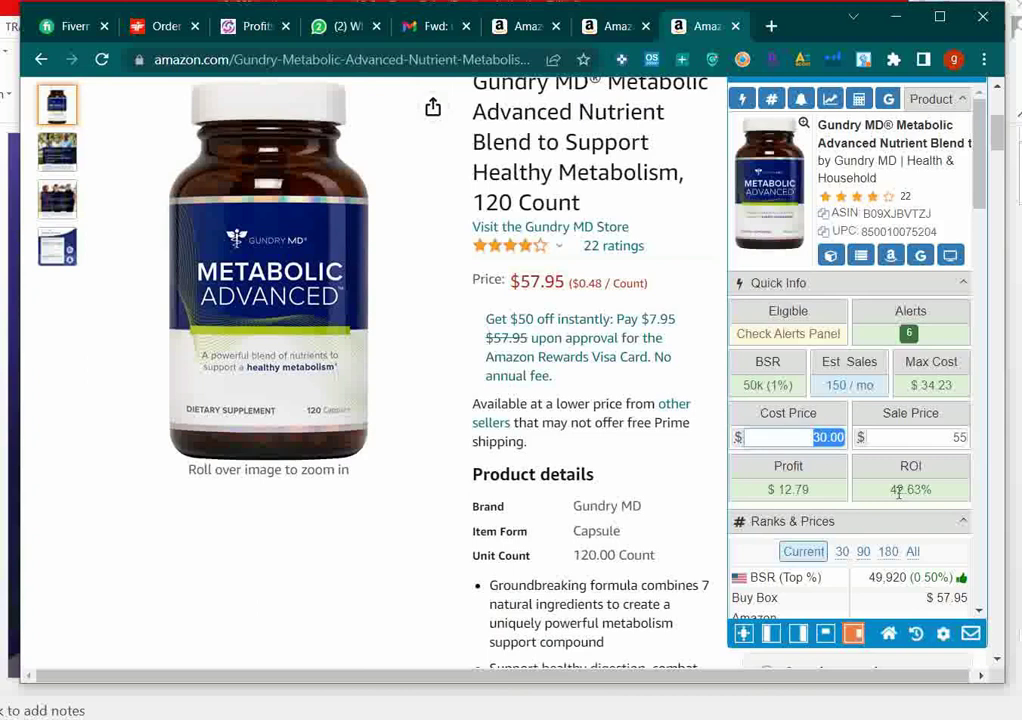
{"action": "type", "text": "3"}
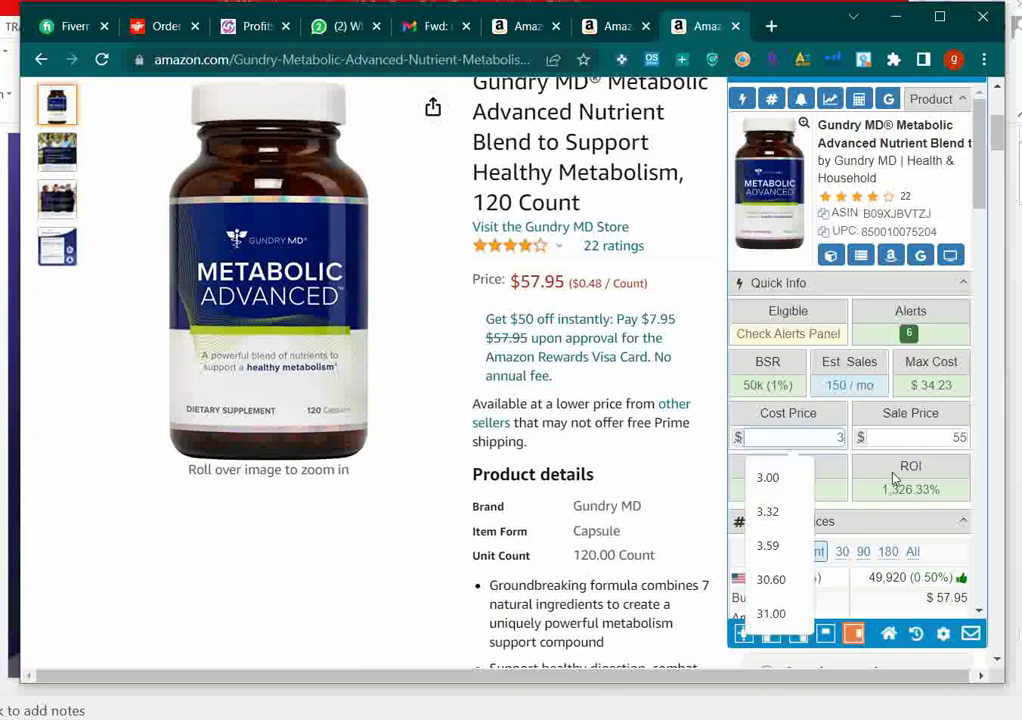
{"action": "key", "text": "BackSpace"}
{"action": "type", "text": "2"}
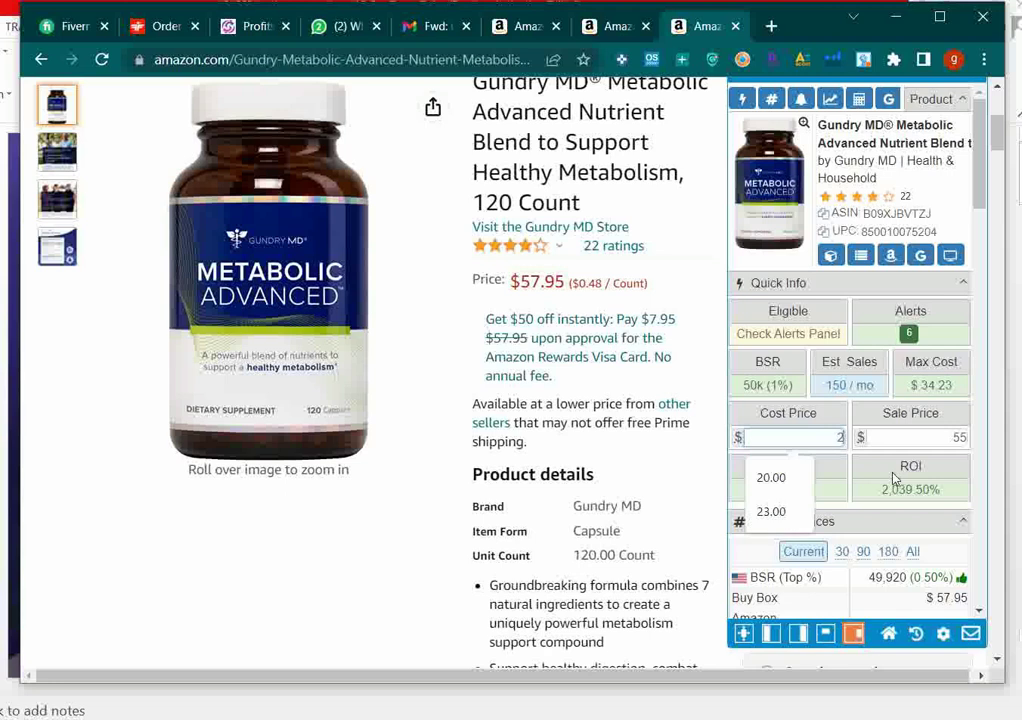
{"action": "type", "text": "4"}
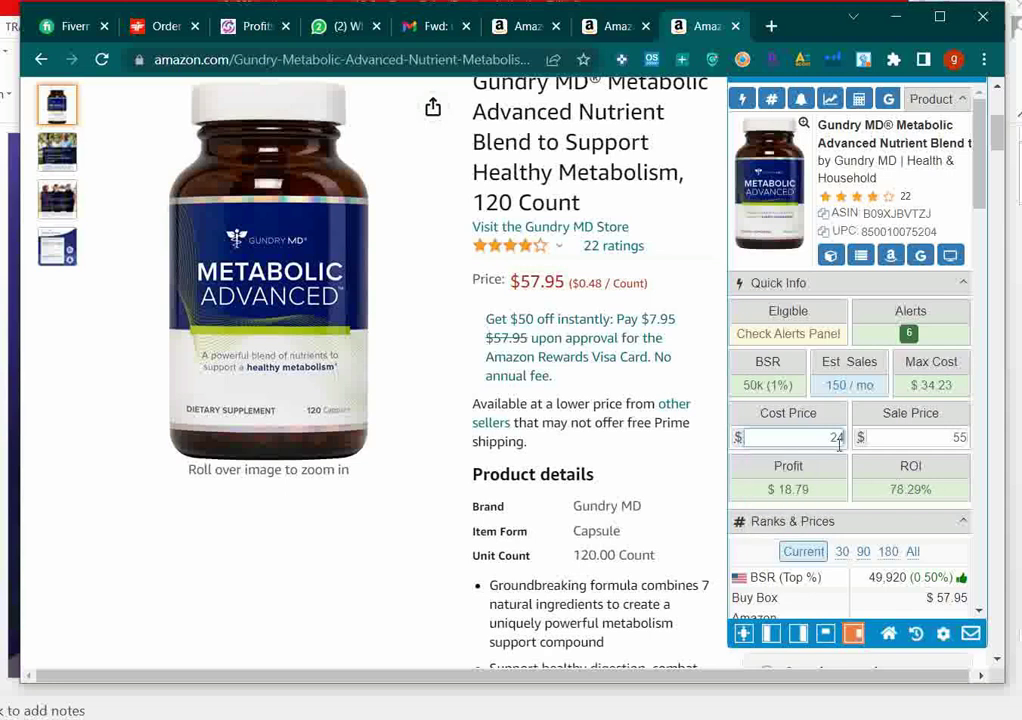
{"action": "left_click", "coordinate": [870, 487]}
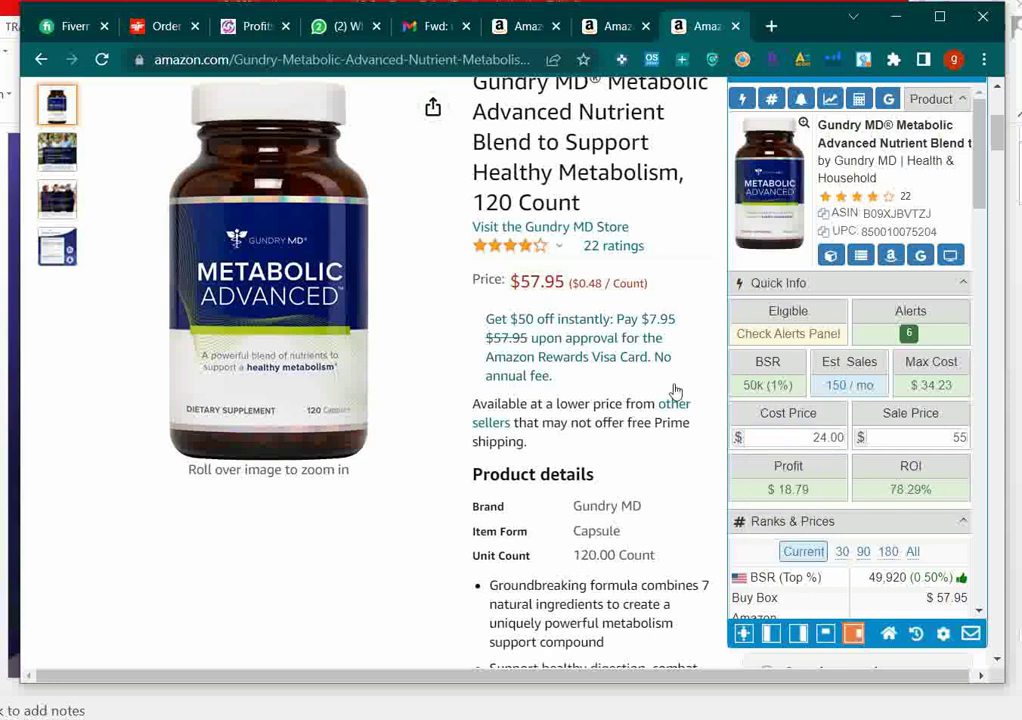
Step: Examine the supplement's Keepa price history and sales rank graphs, and return to the SellerAmp figures
{"action": "scroll", "coordinate": [624, 395], "scroll_direction": "down", "scroll_amount": 10}
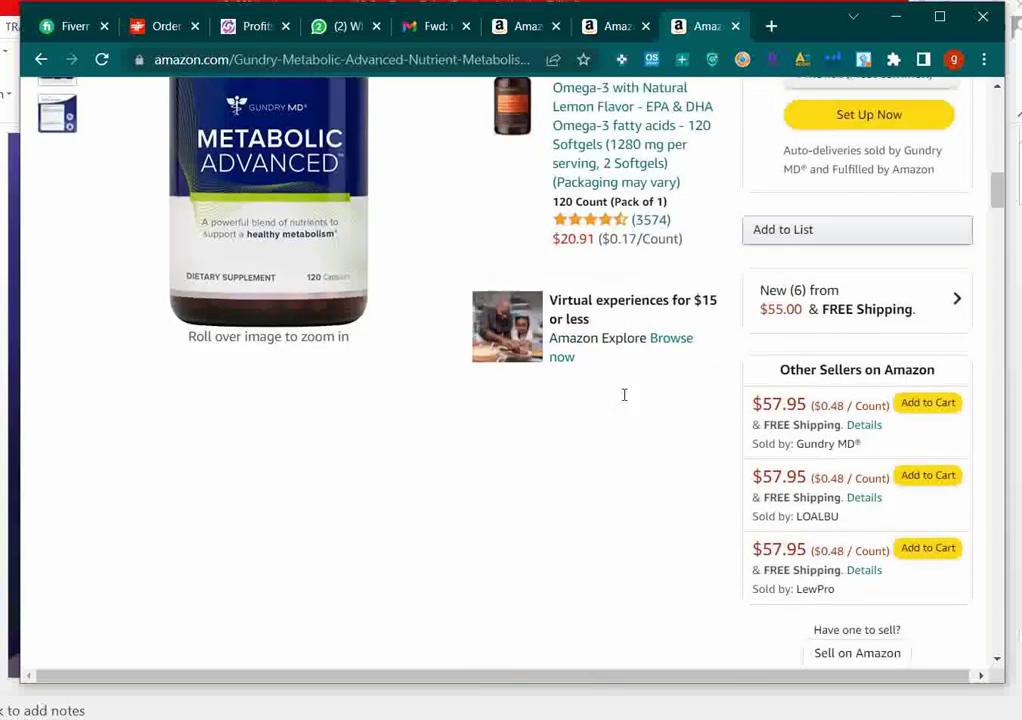
{"action": "scroll", "coordinate": [624, 395], "scroll_direction": "down", "scroll_amount": 5}
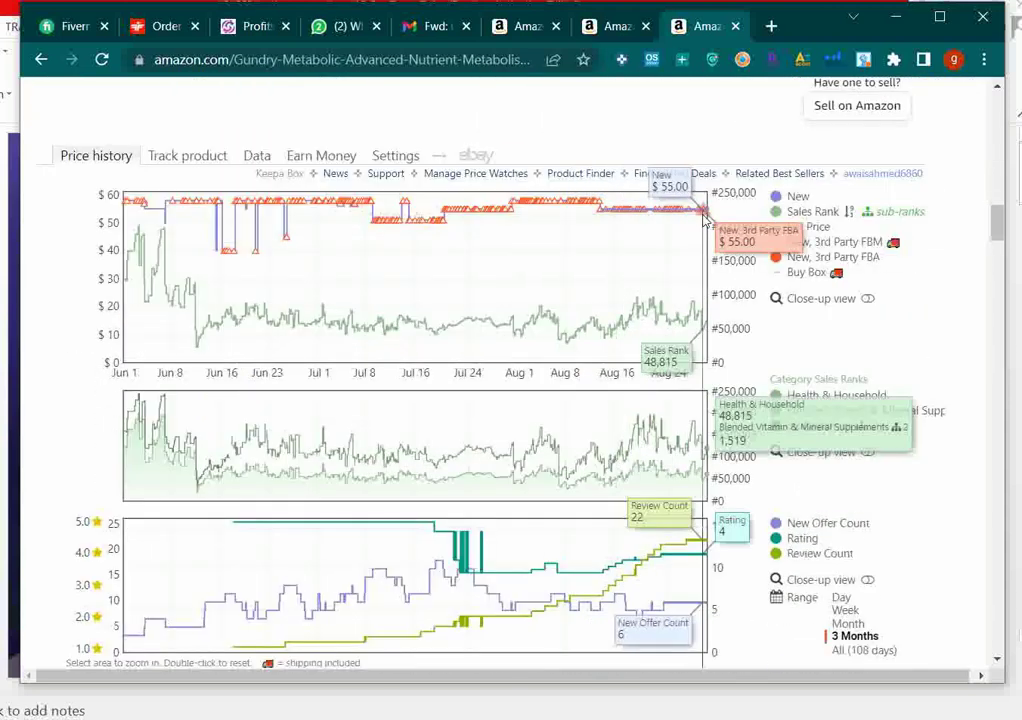
{"action": "scroll", "coordinate": [700, 218], "scroll_direction": "up", "scroll_amount": 15}
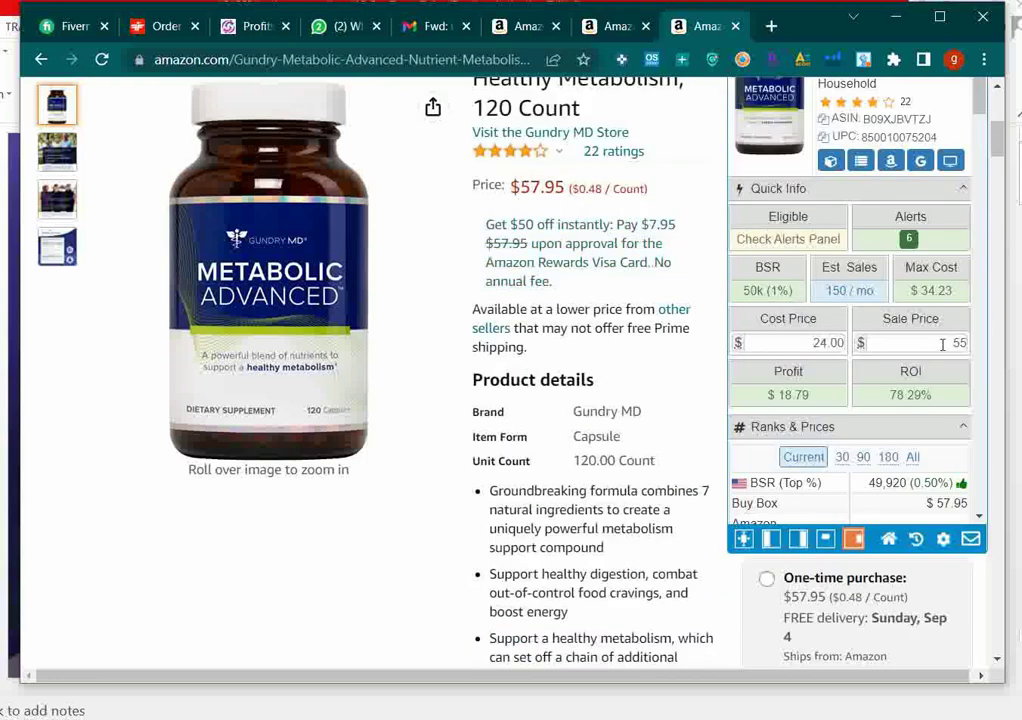
Step: Test the supplement's profit and ROI in SellerAmp with cost prices of $35, $40 and $37
{"action": "double_click", "coordinate": [817, 341]}
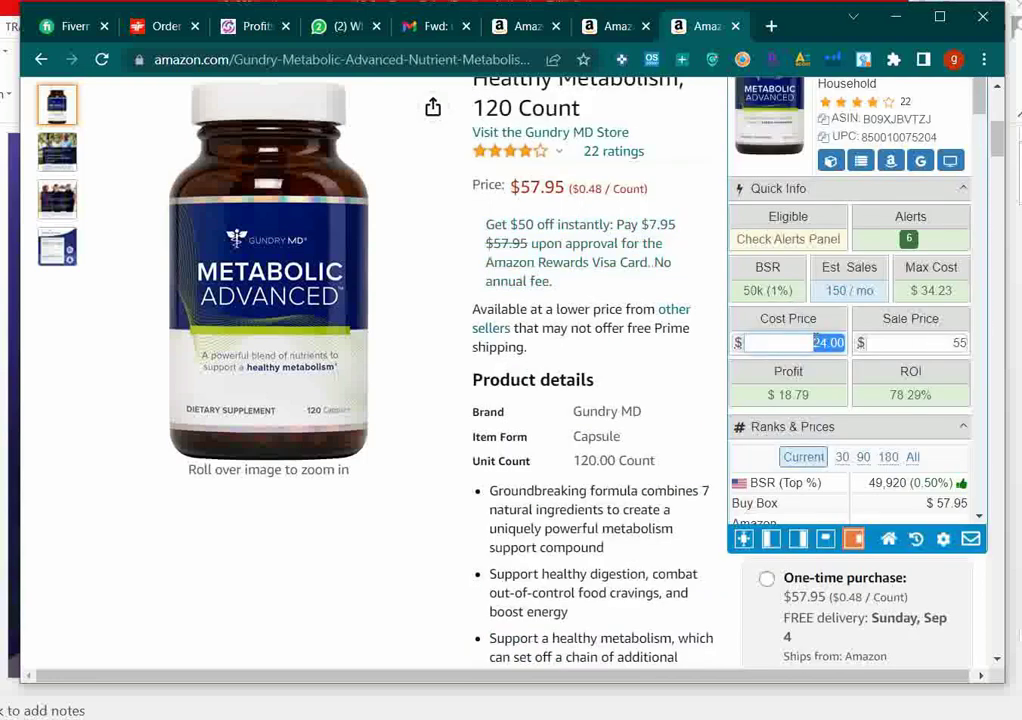
{"action": "type", "text": "35"}
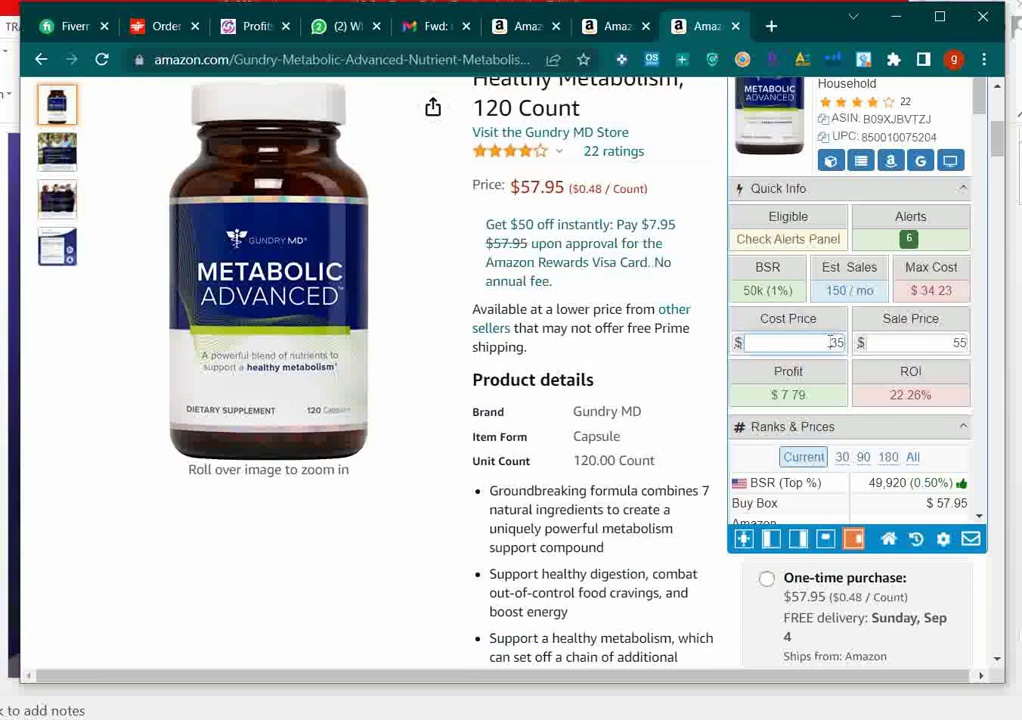
{"action": "type", "text": "40"}
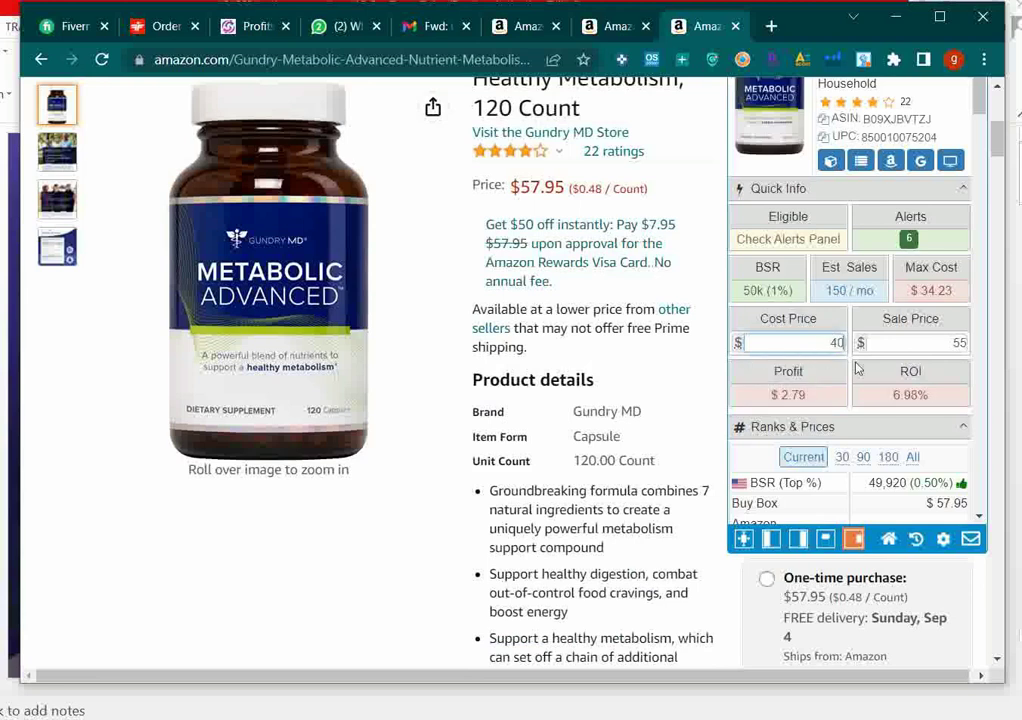
{"action": "type", "text": "37"}
{"action": "double_click", "coordinate": [812, 342]}
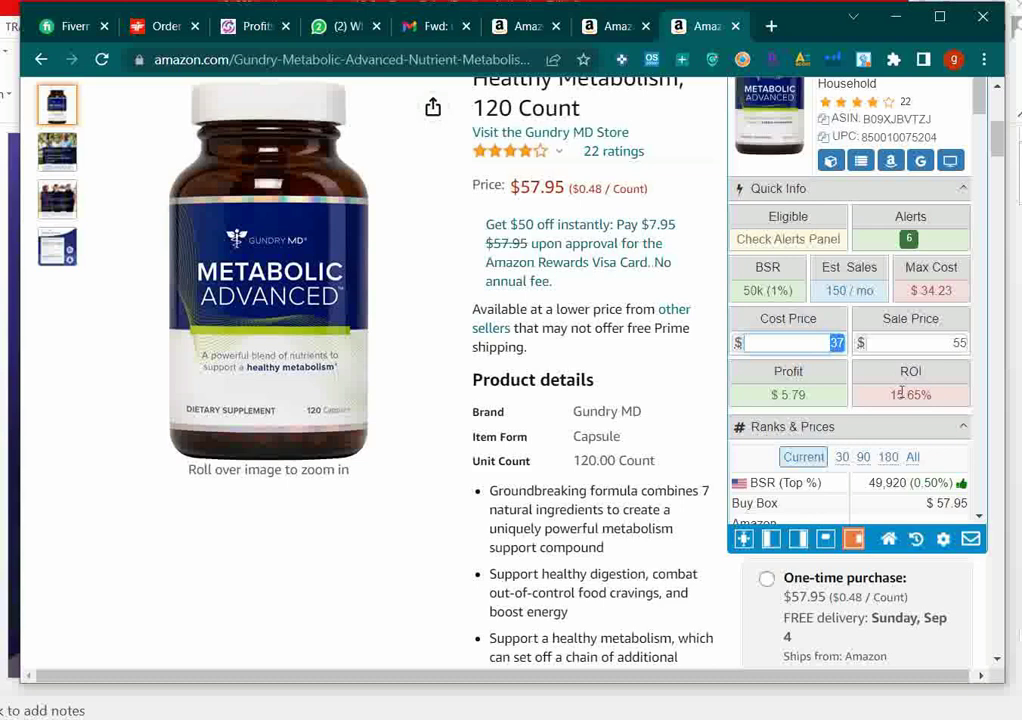
{"action": "left_click_drag", "start_coordinate": [813, 397], "coordinate": [777, 395]}
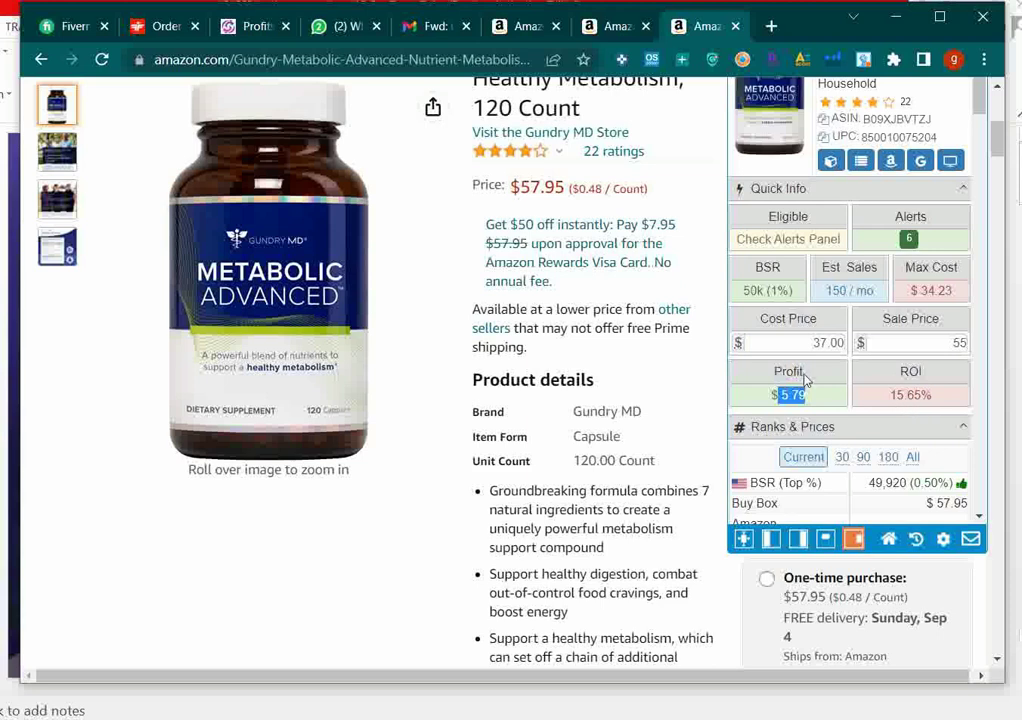
{"action": "left_click", "coordinate": [910, 391]}
{"action": "scroll", "coordinate": [858, 353], "scroll_direction": "up", "scroll_amount": 1}
{"action": "double_click", "coordinate": [802, 438]}
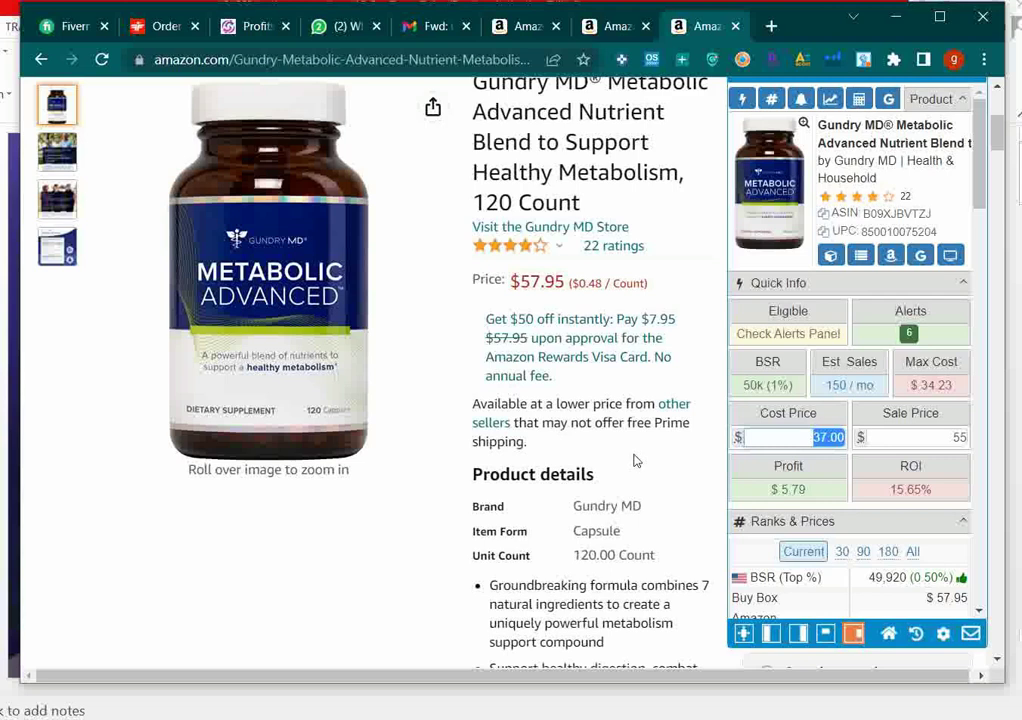
Step: Copy the full Metabolic Advanced product title from the listing and search Google for it with "USA" added
{"action": "scroll", "coordinate": [633, 460], "scroll_direction": "up", "scroll_amount": 3}
{"action": "left_click_drag", "start_coordinate": [588, 492], "coordinate": [470, 380]}
{"action": "key", "text": "ctrl+c"}
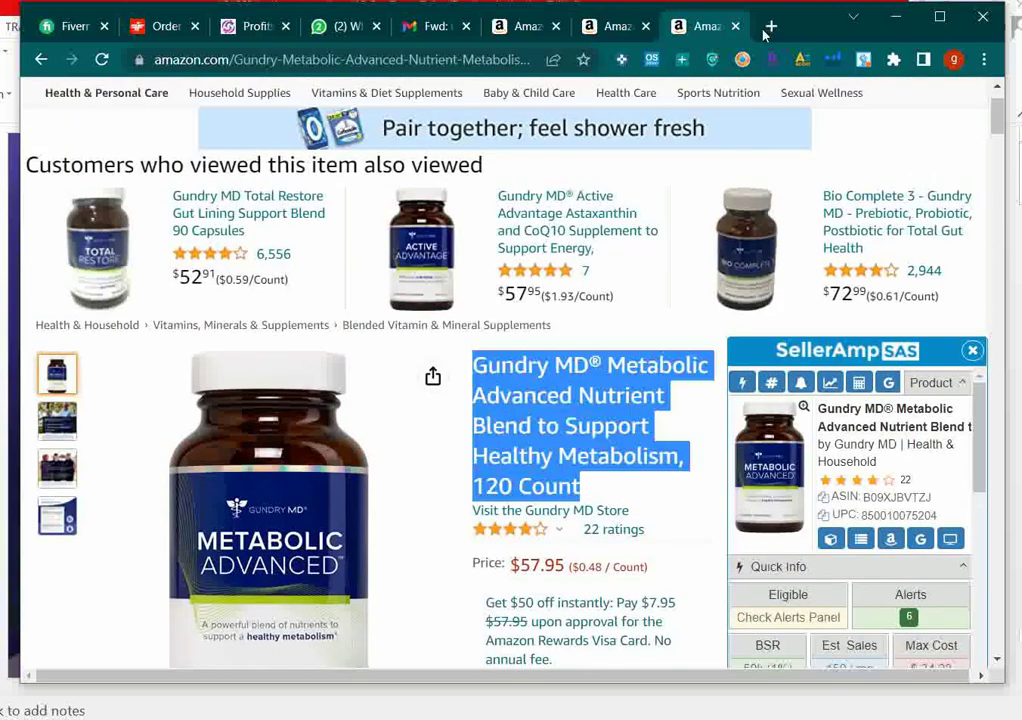
{"action": "left_click", "coordinate": [771, 26]}
{"action": "key", "text": "ctrl+v"}
{"action": "type", "text": "USA"}
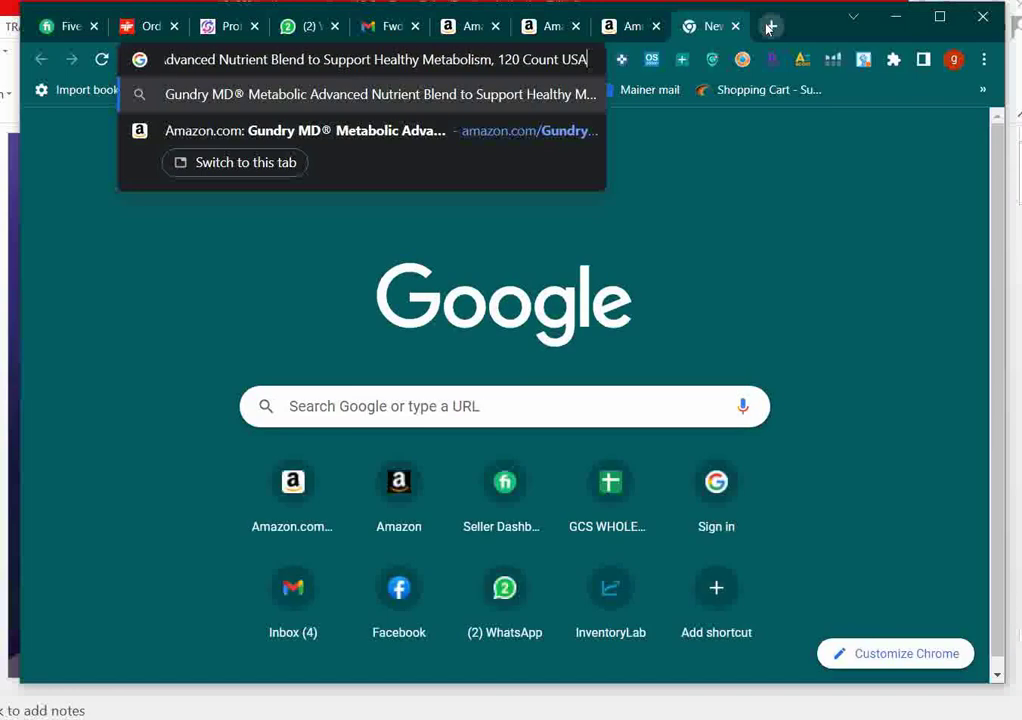
{"action": "key", "text": "Return"}
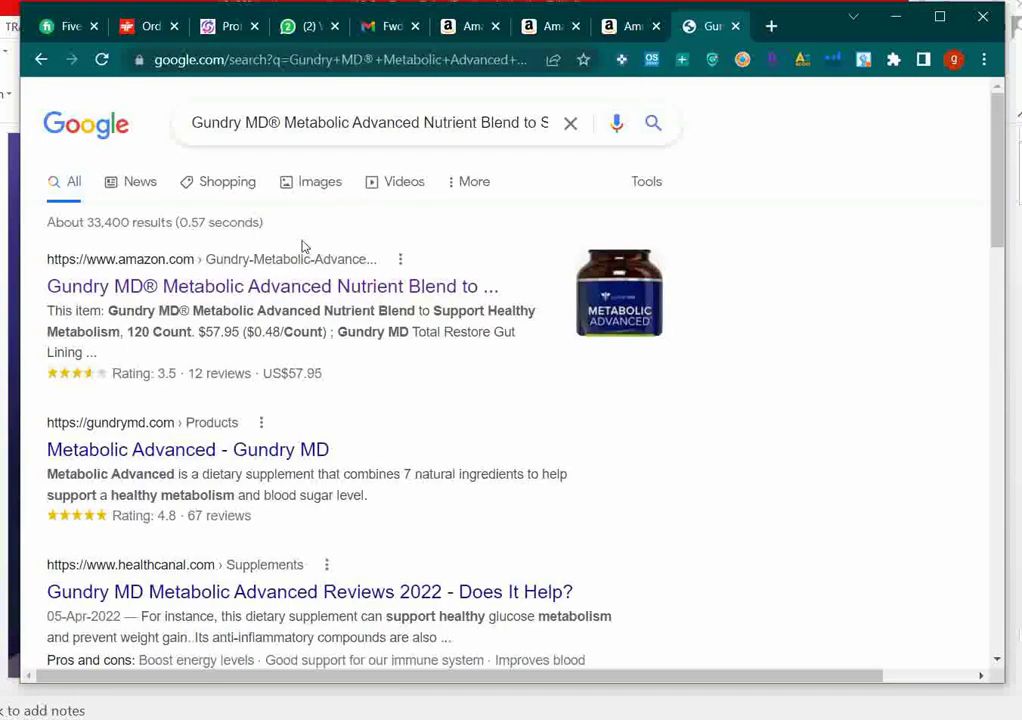
Step: Open the gundrymd.com Metabolic Advanced search result in a new tab
{"action": "scroll", "coordinate": [285, 300], "scroll_direction": "down", "scroll_amount": 1}
{"action": "right_click", "coordinate": [297, 355]}
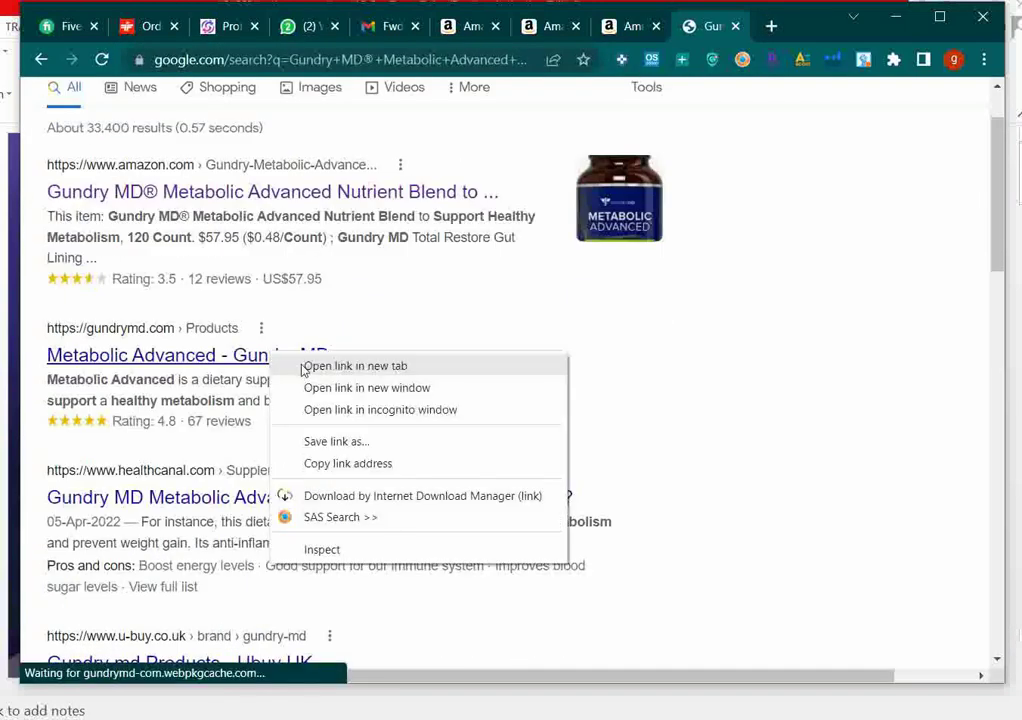
{"action": "left_click", "coordinate": [305, 368]}
Step: Look through the results for other suppliers, check the count in the Tienda Mia snippet and open that result in a new tab
{"action": "scroll", "coordinate": [305, 370], "scroll_direction": "down", "scroll_amount": 2}
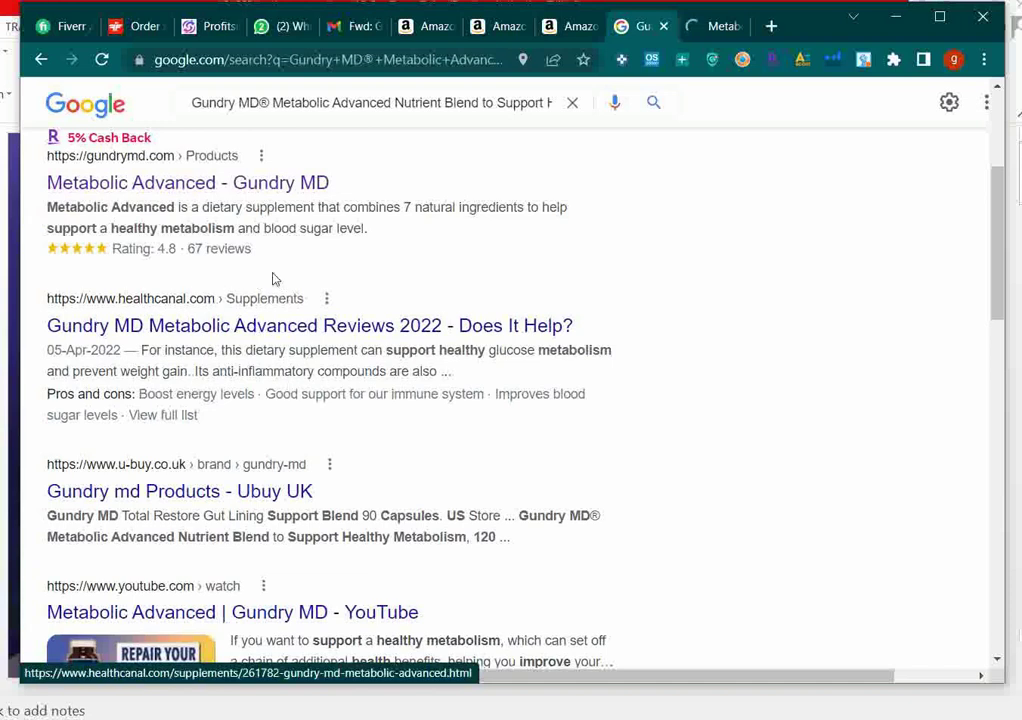
{"action": "scroll", "coordinate": [250, 300], "scroll_direction": "down", "scroll_amount": 2}
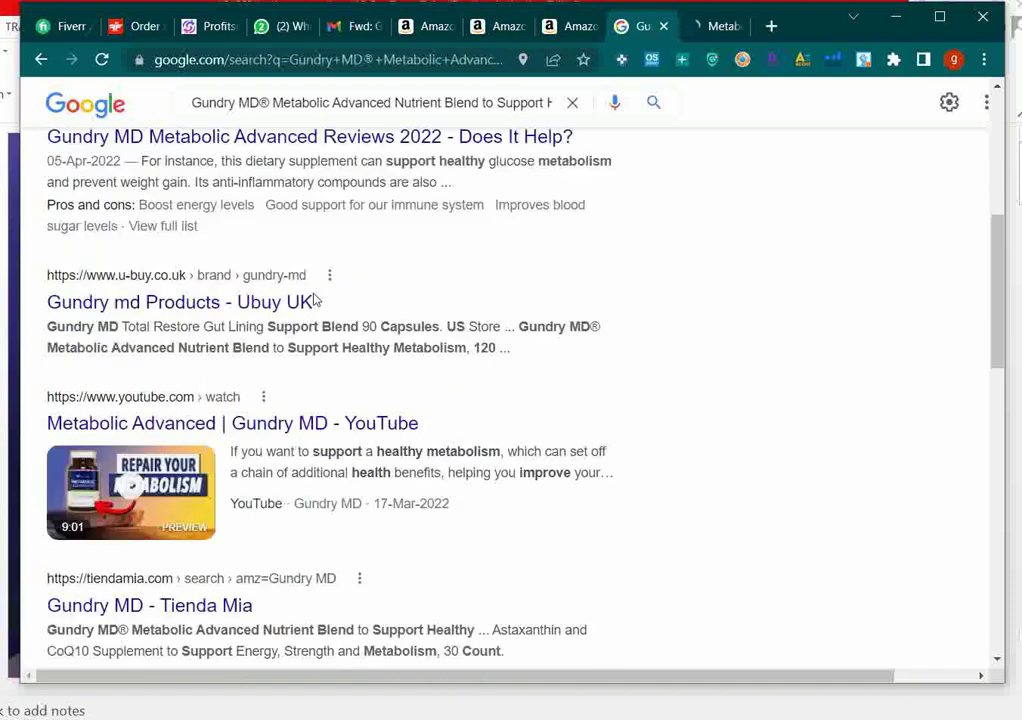
{"action": "scroll", "coordinate": [388, 428], "scroll_direction": "down", "scroll_amount": 2}
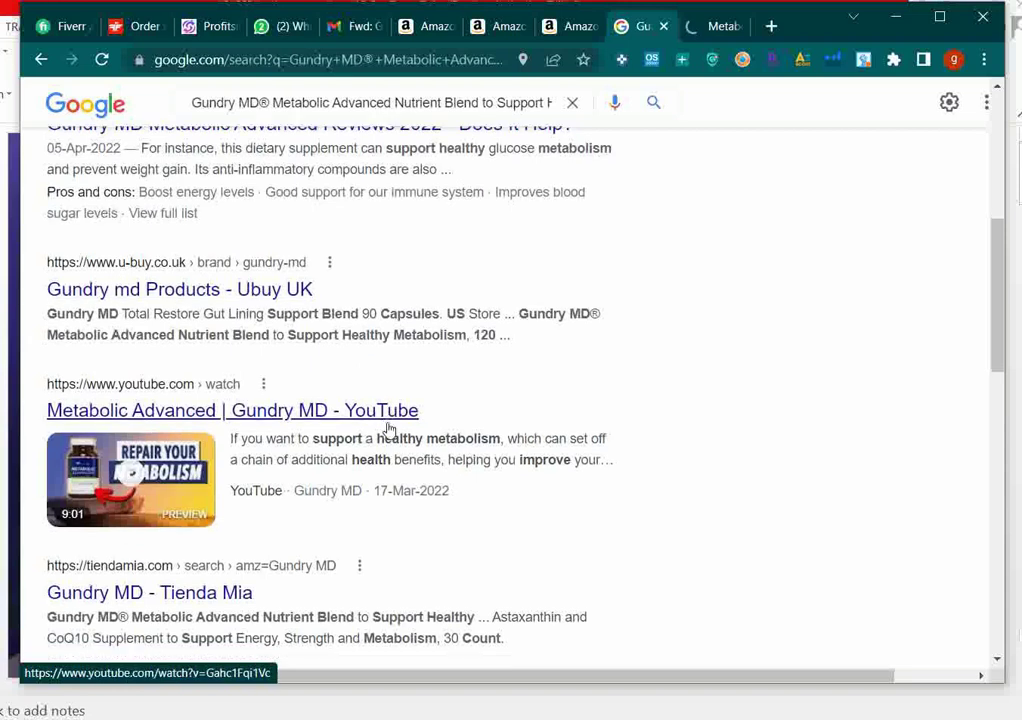
{"action": "scroll", "coordinate": [390, 428], "scroll_direction": "down", "scroll_amount": 2}
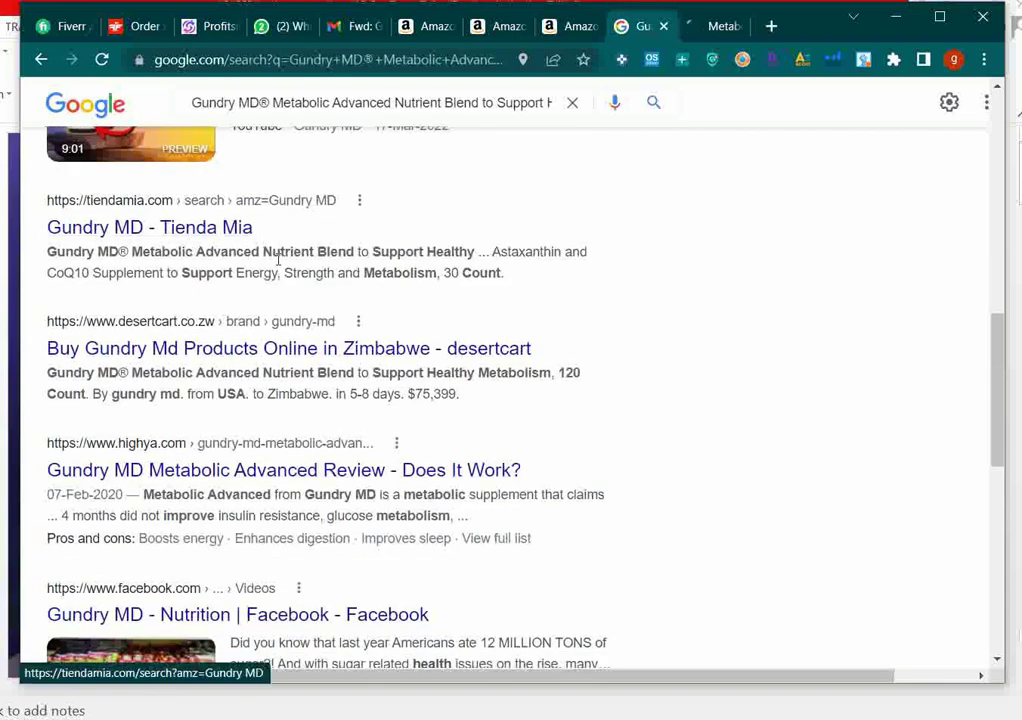
{"action": "left_click_drag", "start_coordinate": [513, 285], "coordinate": [437, 279]}
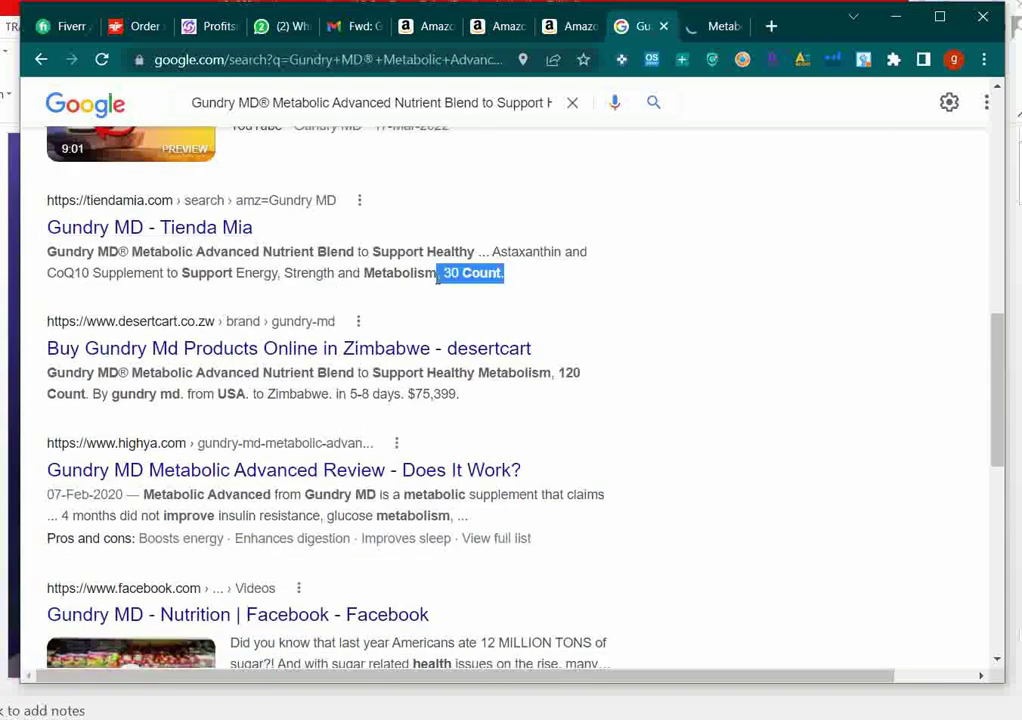
{"action": "right_click", "coordinate": [220, 228]}
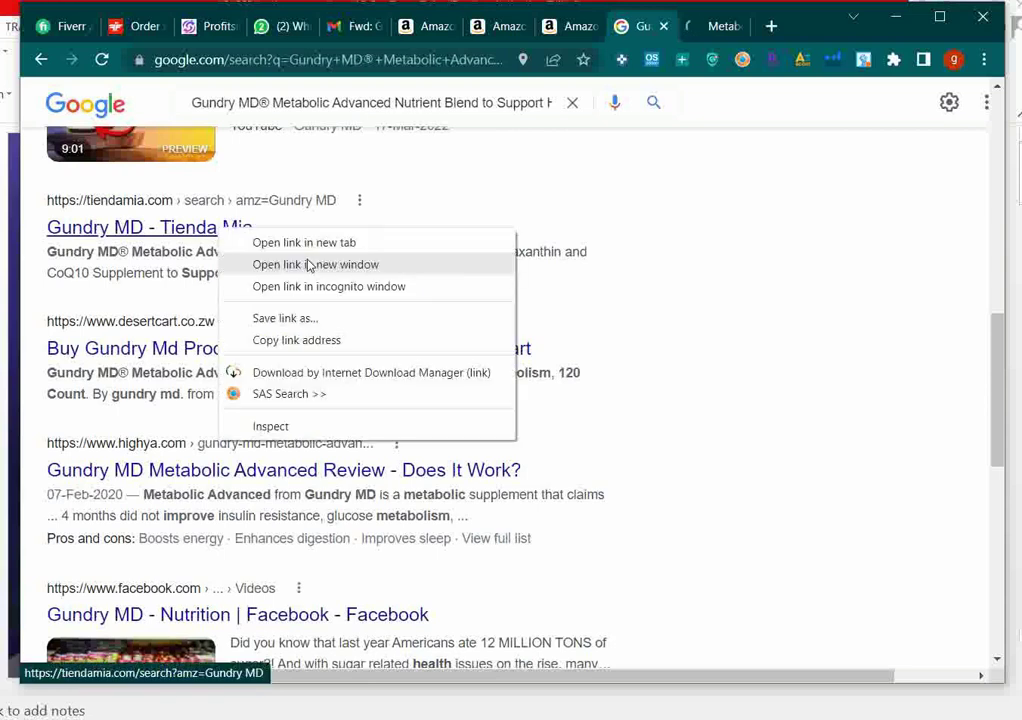
{"action": "left_click", "coordinate": [283, 242]}
Step: Check the remaining results on the first page and go to the second page of Google results
{"action": "scroll", "coordinate": [176, 258], "scroll_direction": "down", "scroll_amount": 1}
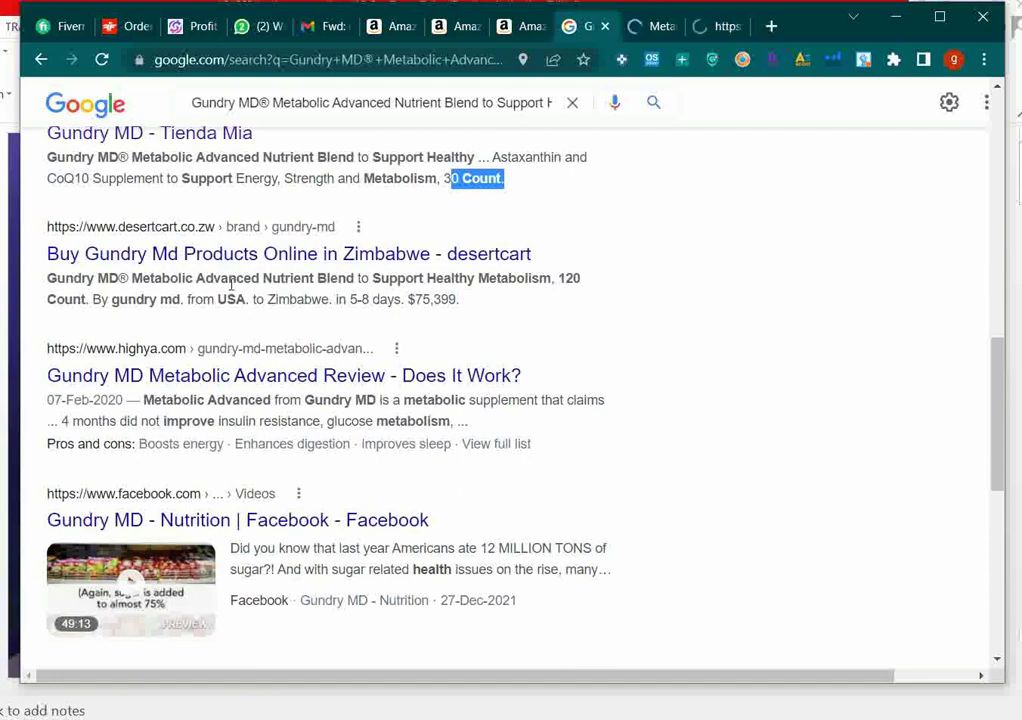
{"action": "scroll", "coordinate": [264, 399], "scroll_direction": "down", "scroll_amount": 4}
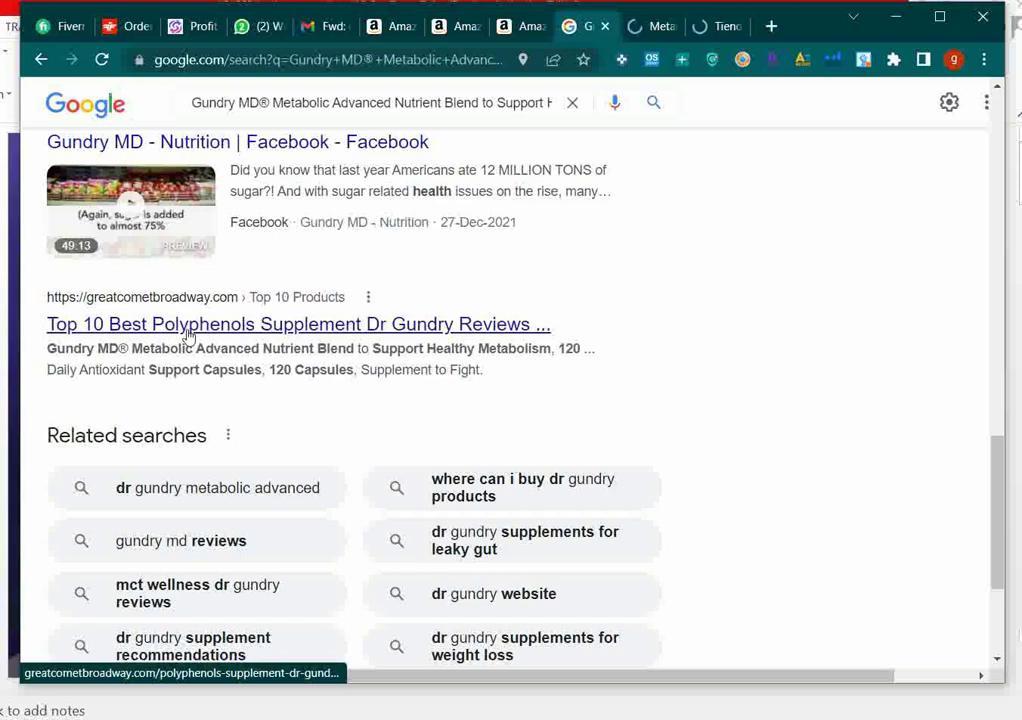
{"action": "scroll", "coordinate": [282, 333], "scroll_direction": "down", "scroll_amount": 3}
{"action": "left_click", "coordinate": [329, 519]}
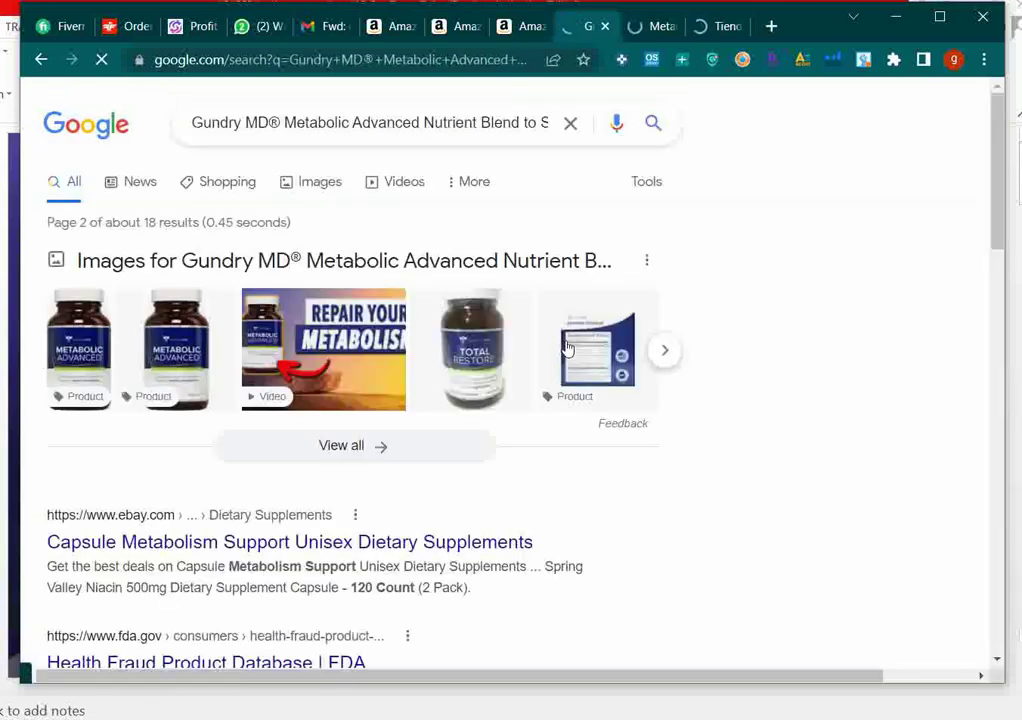
Step: Open the humanfoodbar.com "Save 29% on Gundry MD Metabolic Advanced" result in a new tab
{"action": "scroll", "coordinate": [566, 347], "scroll_direction": "down", "scroll_amount": 3}
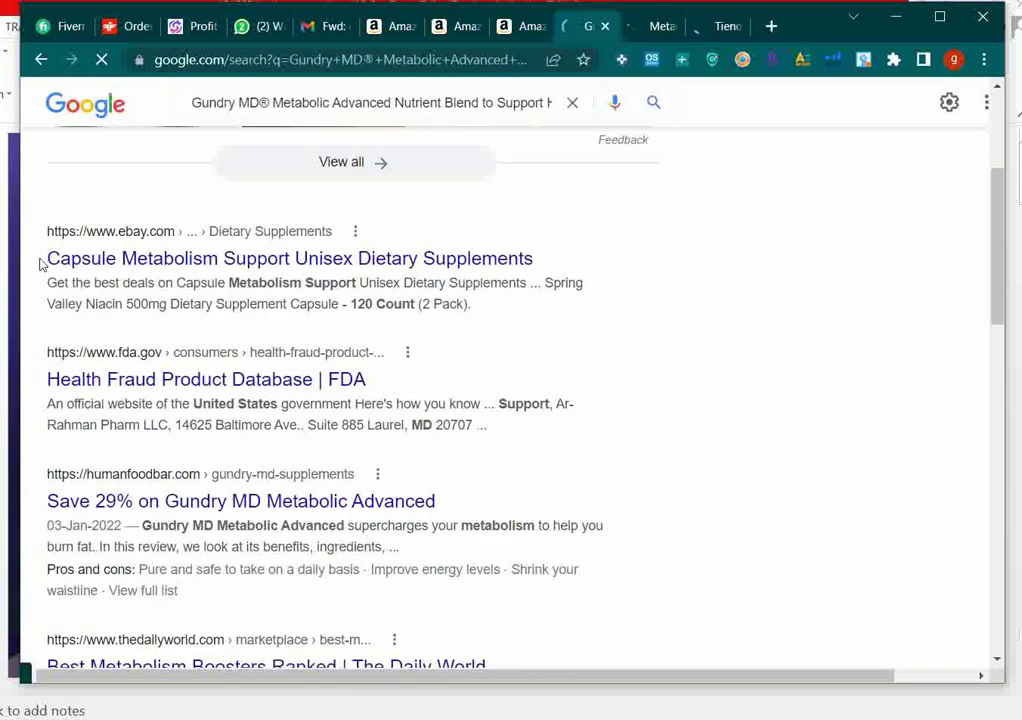
{"action": "scroll", "coordinate": [269, 303], "scroll_direction": "down", "scroll_amount": 1}
{"action": "scroll", "coordinate": [274, 309], "scroll_direction": "down", "scroll_amount": 1}
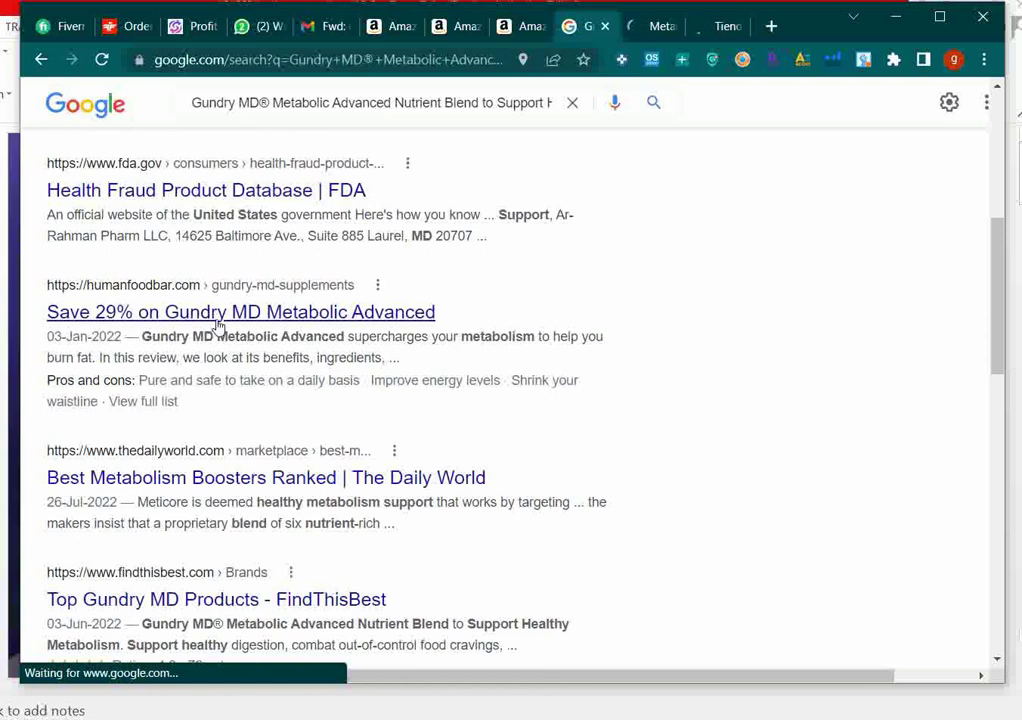
{"action": "right_click", "coordinate": [219, 325]}
{"action": "left_click", "coordinate": [251, 335]}
Step: Scan the rest of the second results page, switch to the opened Gundry MD product page and postpone the Rakuten cash back offer
{"action": "scroll", "coordinate": [251, 335], "scroll_direction": "down", "scroll_amount": 1}
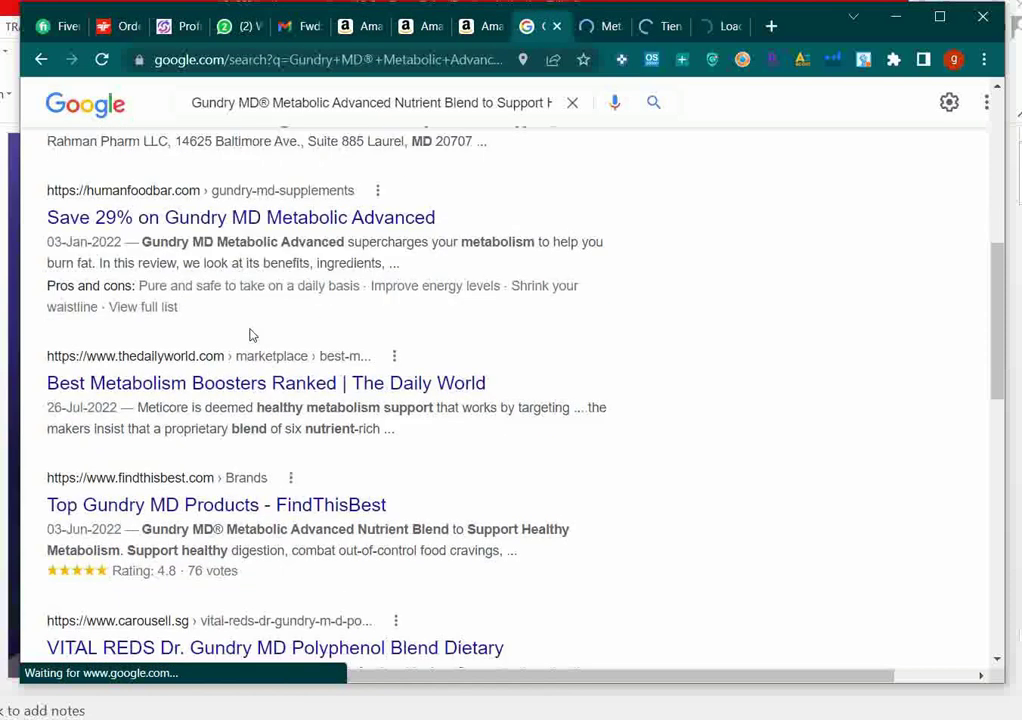
{"action": "scroll", "coordinate": [251, 336], "scroll_direction": "up", "scroll_amount": 1}
{"action": "scroll", "coordinate": [251, 331], "scroll_direction": "down", "scroll_amount": 1}
{"action": "scroll", "coordinate": [200, 300], "scroll_direction": "up", "scroll_amount": 1}
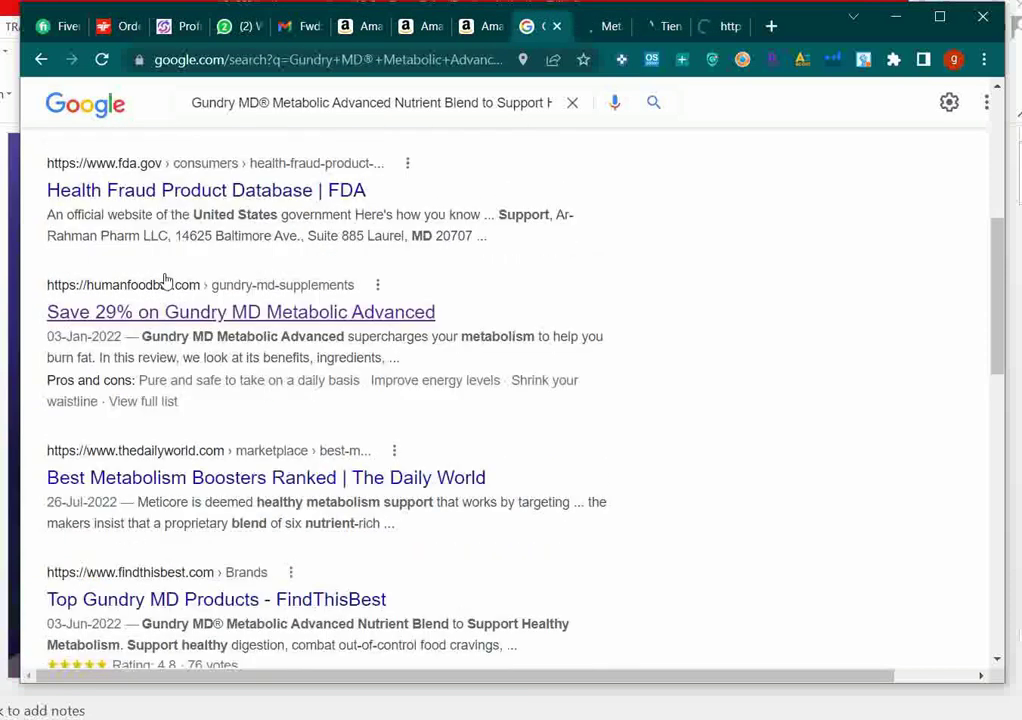
{"action": "scroll", "coordinate": [272, 365], "scroll_direction": "down", "scroll_amount": 4}
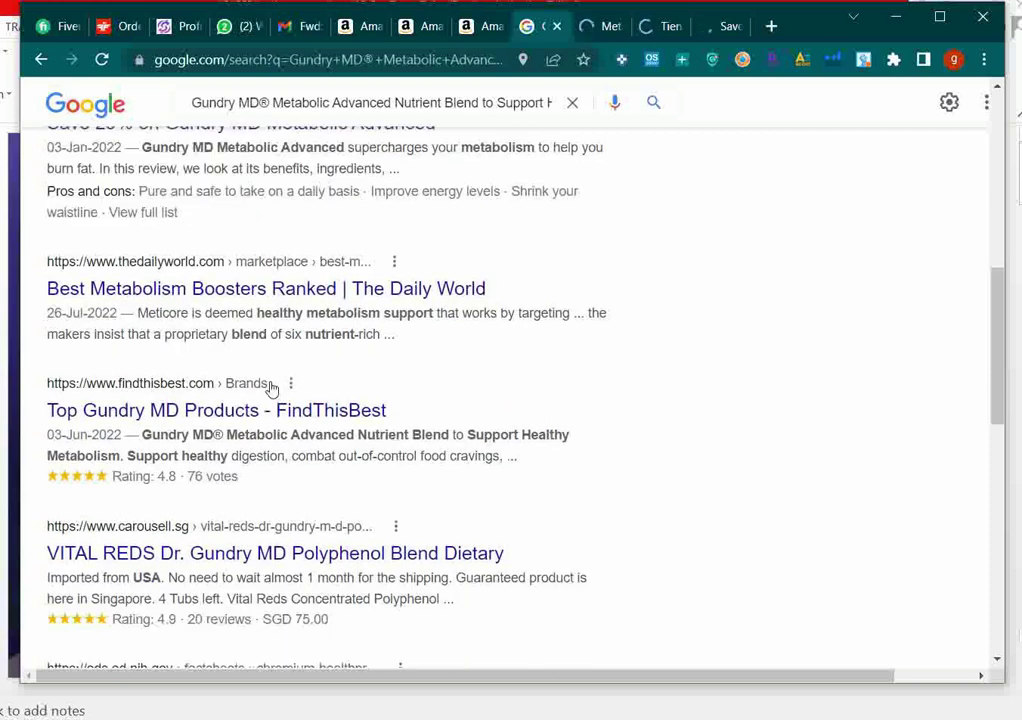
{"action": "scroll", "coordinate": [271, 382], "scroll_direction": "down", "scroll_amount": 2}
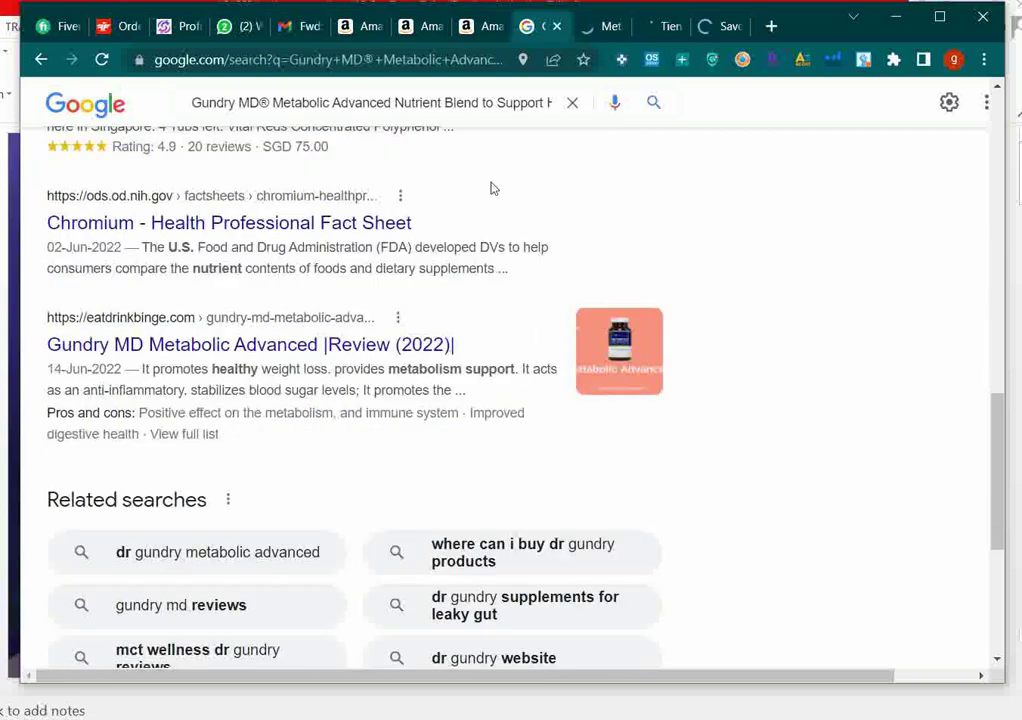
{"action": "left_click", "coordinate": [606, 30]}
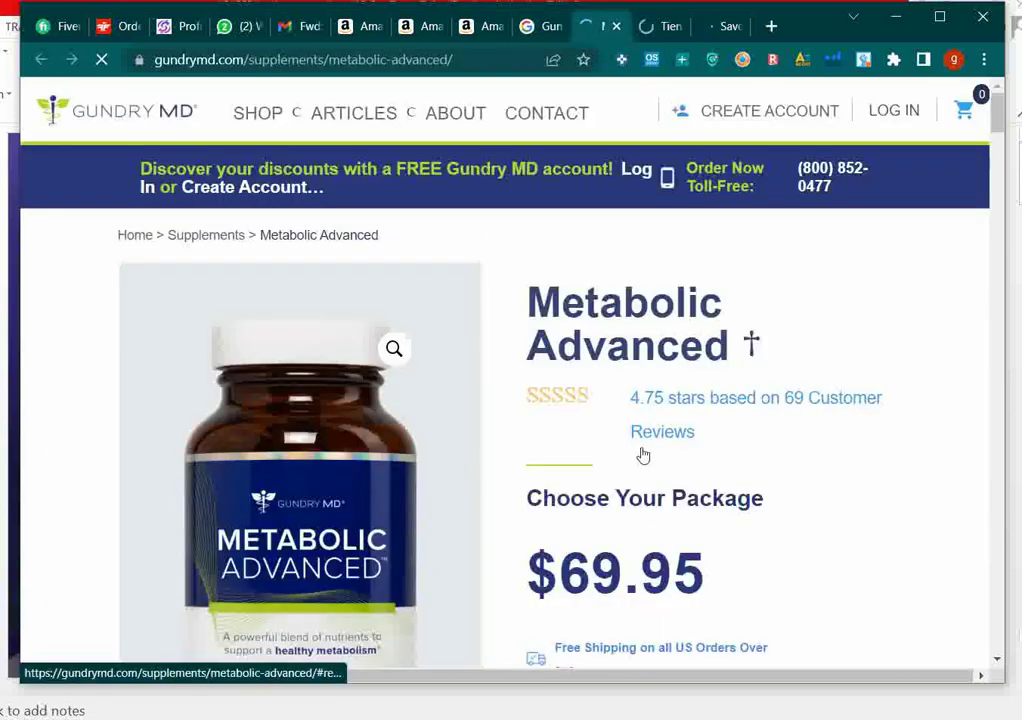
{"action": "scroll", "coordinate": [643, 454], "scroll_direction": "down", "scroll_amount": 2}
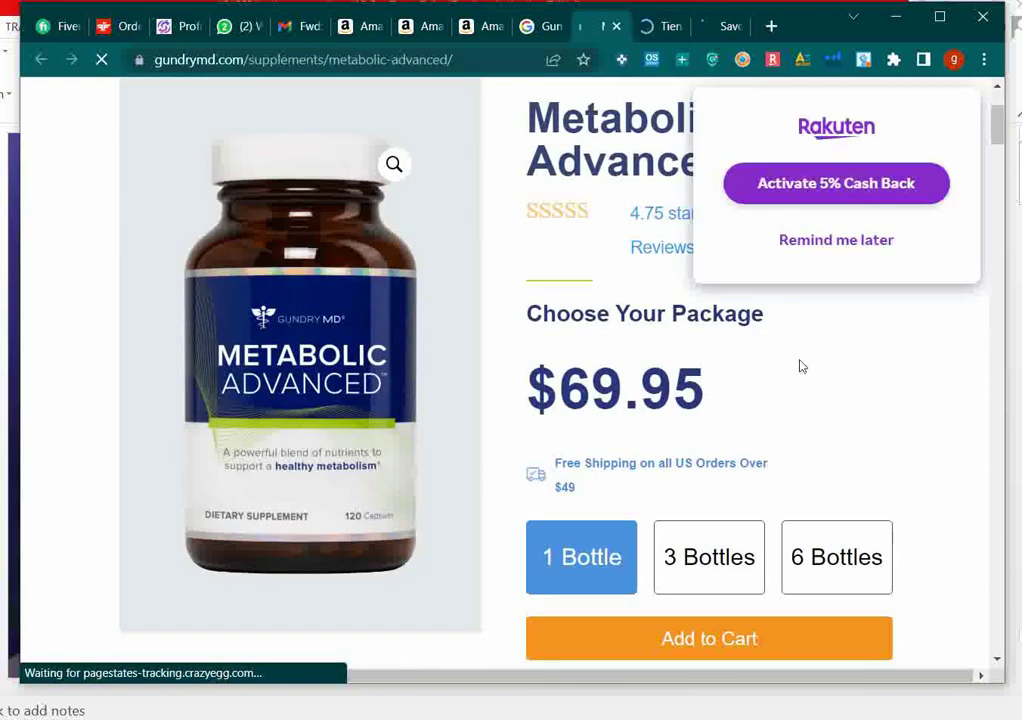
{"action": "left_click", "coordinate": [853, 246]}
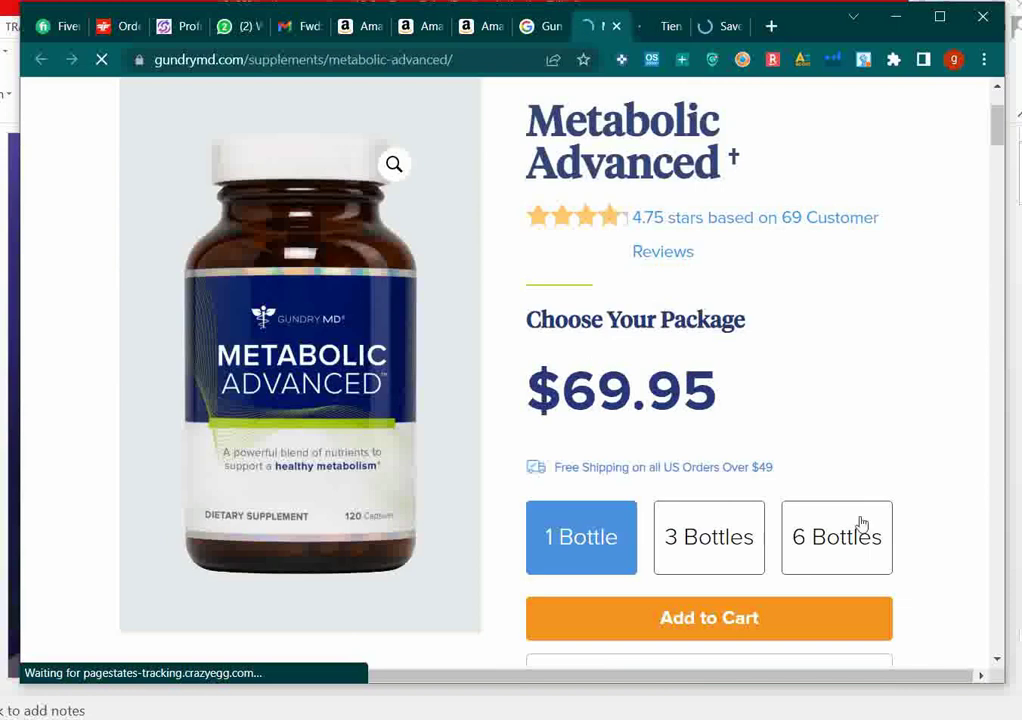
Step: Check the single-bottle price, select the 6 Bottles package and review its regular price and free-account price
{"action": "left_click_drag", "start_coordinate": [577, 396], "coordinate": [624, 392]}
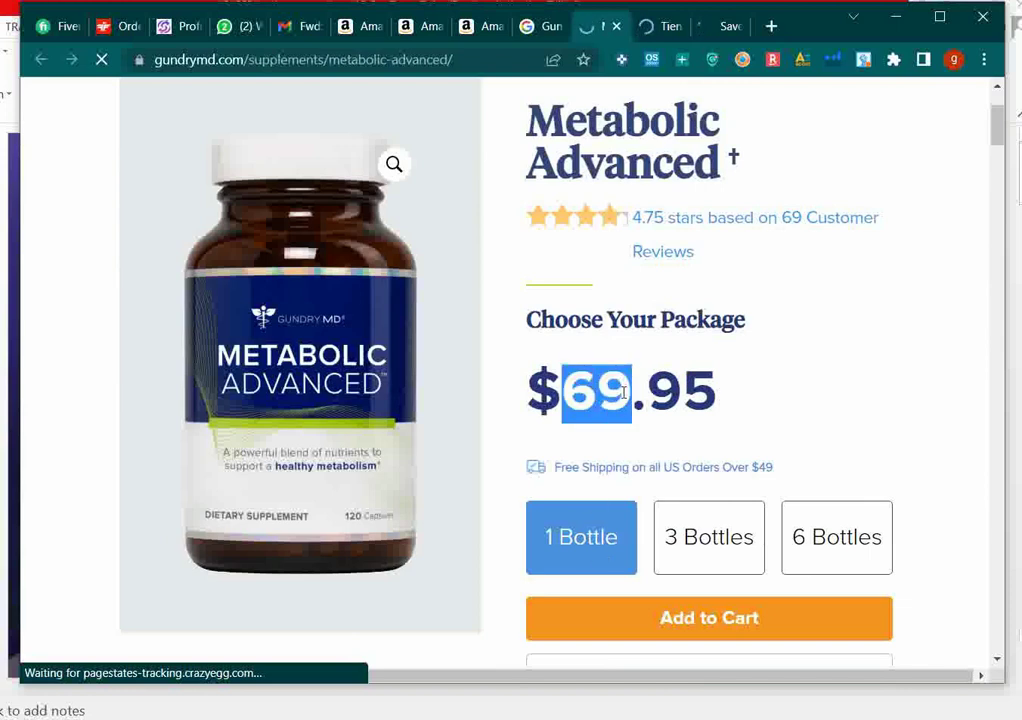
{"action": "left_click", "coordinate": [844, 537]}
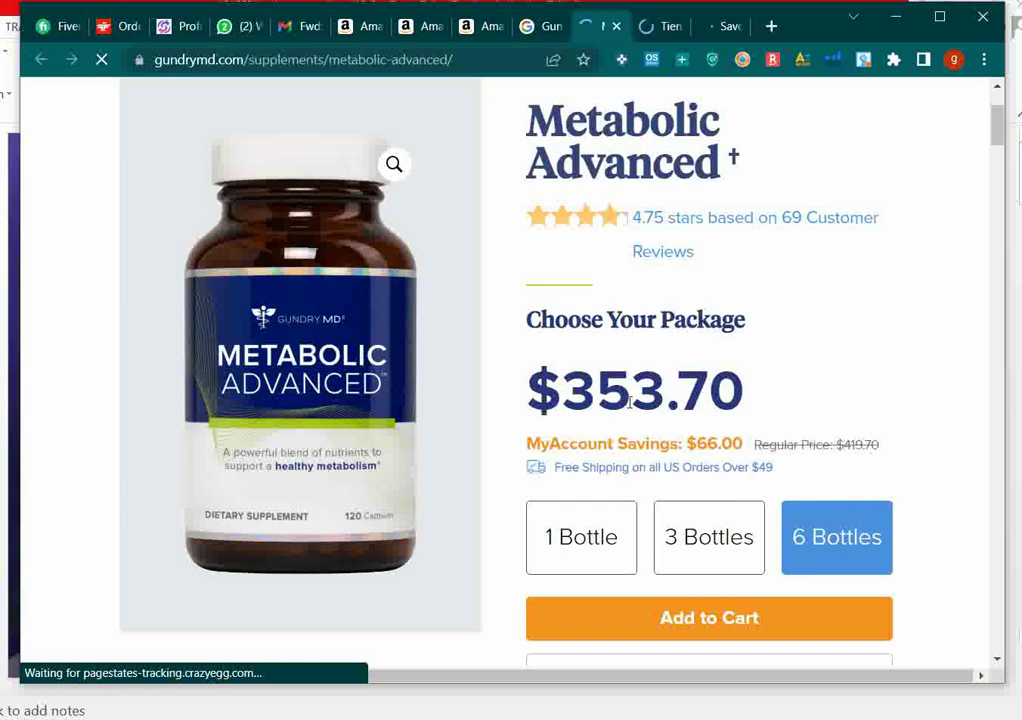
{"action": "scroll", "coordinate": [725, 298], "scroll_direction": "down", "scroll_amount": 3}
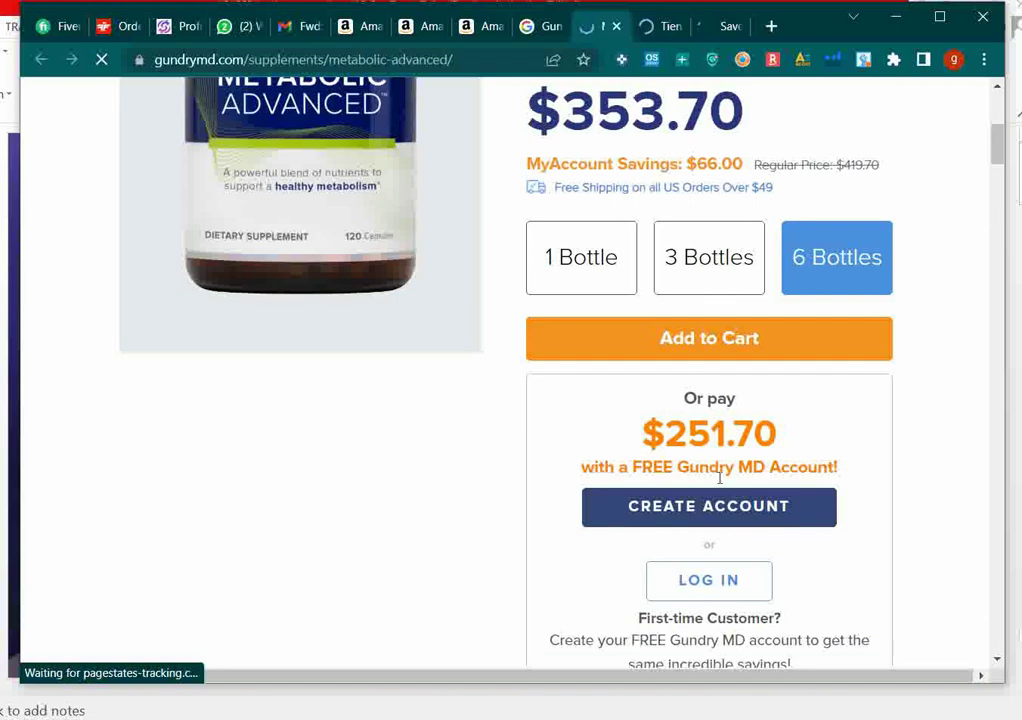
{"action": "scroll", "coordinate": [719, 478], "scroll_direction": "down", "scroll_amount": 1}
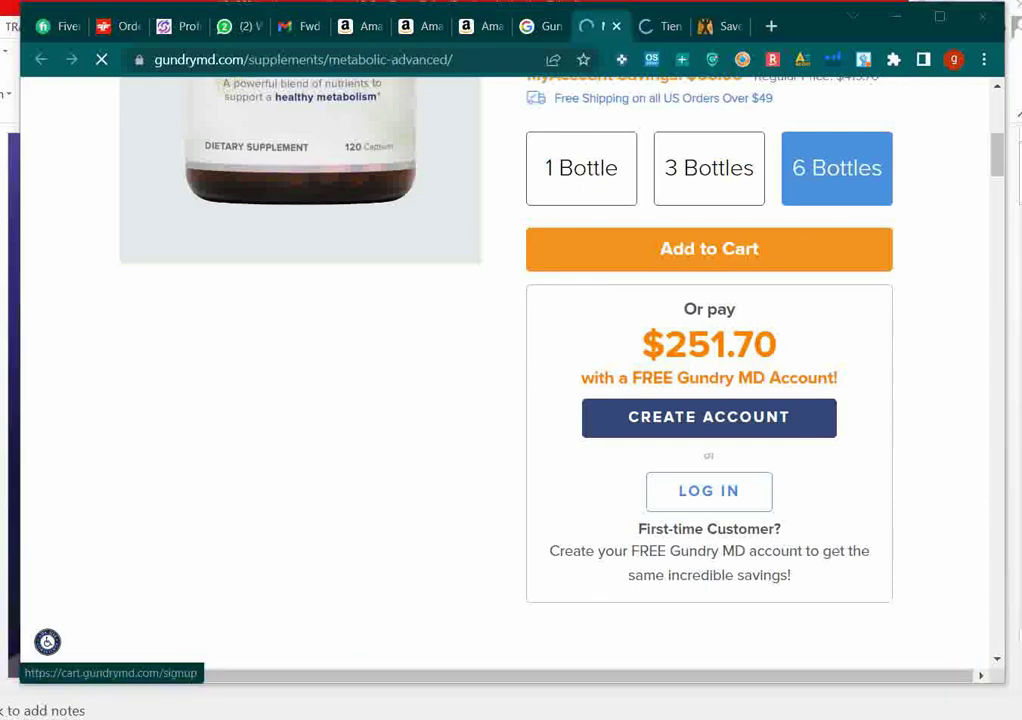
Step: Open the Windows Calculator, move it clear of the package prices and bring the 6 Bottles price into view
{"action": "key", "text": "super"}
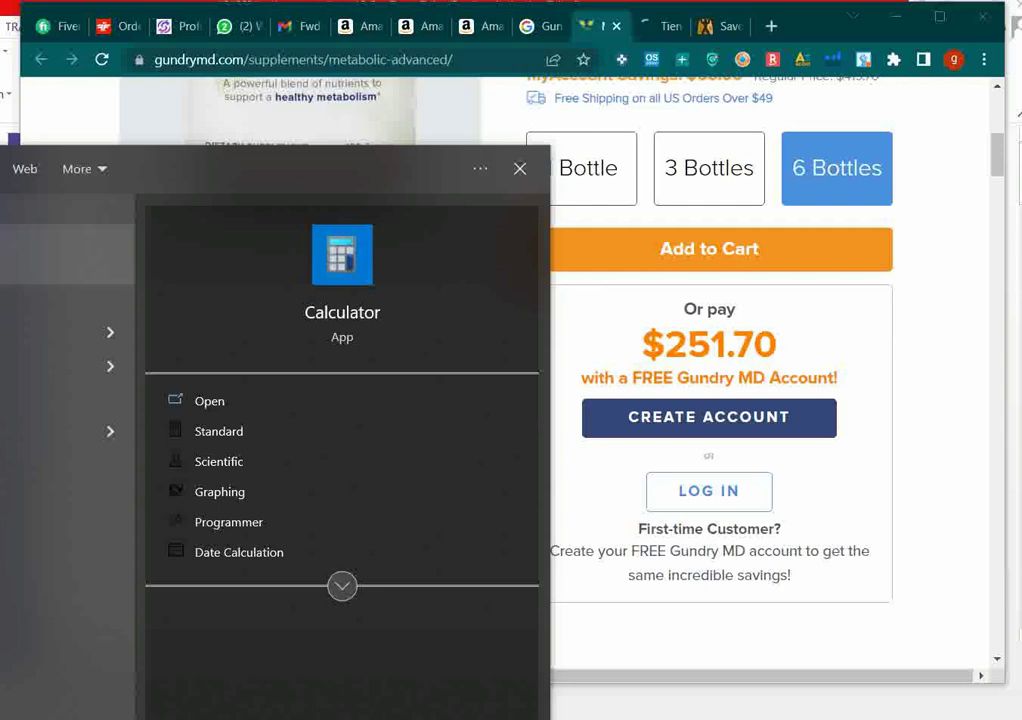
{"action": "key", "text": "Return"}
{"action": "left_click_drag", "start_coordinate": [748, 184], "coordinate": [173, 171]}
{"action": "scroll", "coordinate": [620, 381], "scroll_direction": "up", "scroll_amount": 4}
{"action": "scroll", "coordinate": [625, 384], "scroll_direction": "up", "scroll_amount": 3}
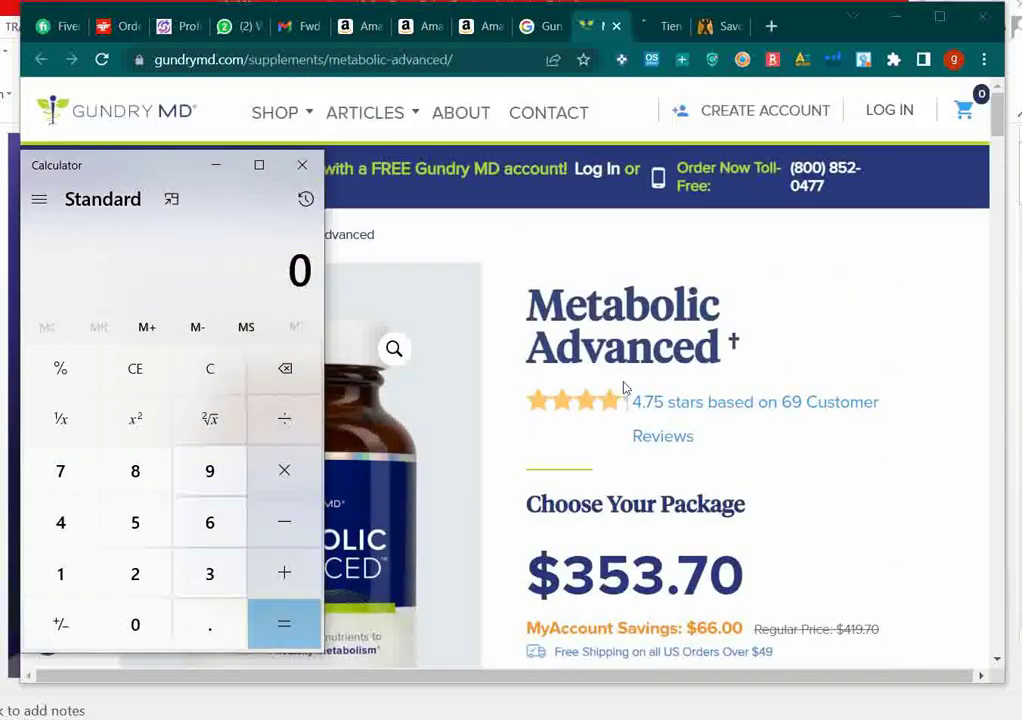
{"action": "scroll", "coordinate": [525, 319], "scroll_direction": "down", "scroll_amount": 2}
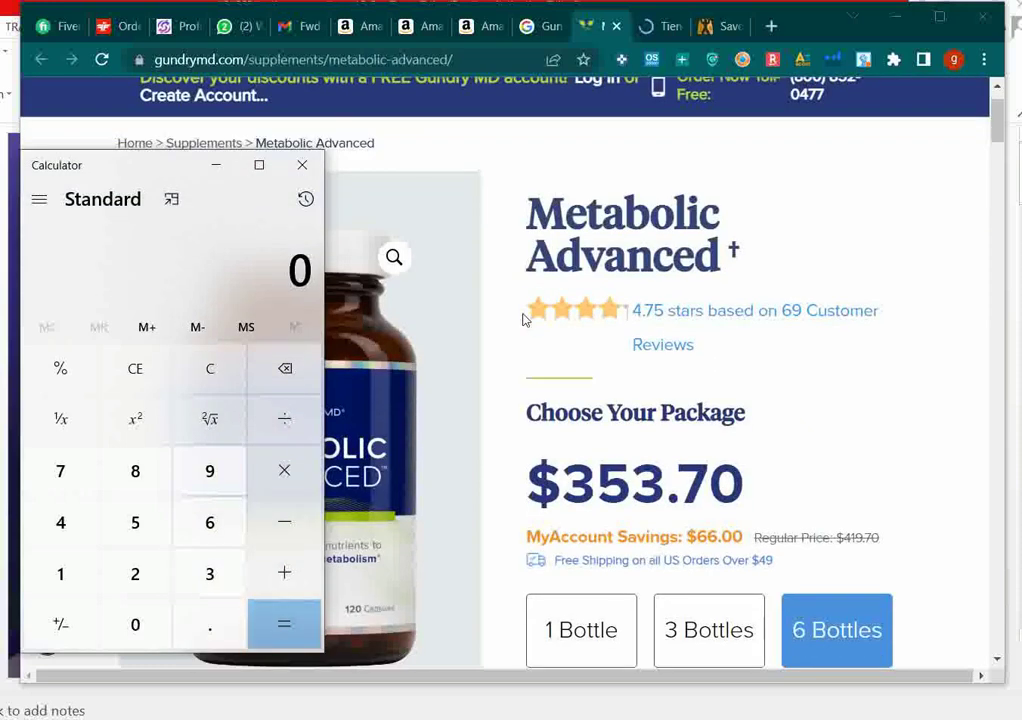
Step: Calculate the per-bottle cost of the 6 Bottles package by dividing the free-account price of 251.70 by 6
{"action": "scroll", "coordinate": [523, 319], "scroll_direction": "up", "scroll_amount": 2}
{"action": "scroll", "coordinate": [596, 332], "scroll_direction": "down", "scroll_amount": 5}
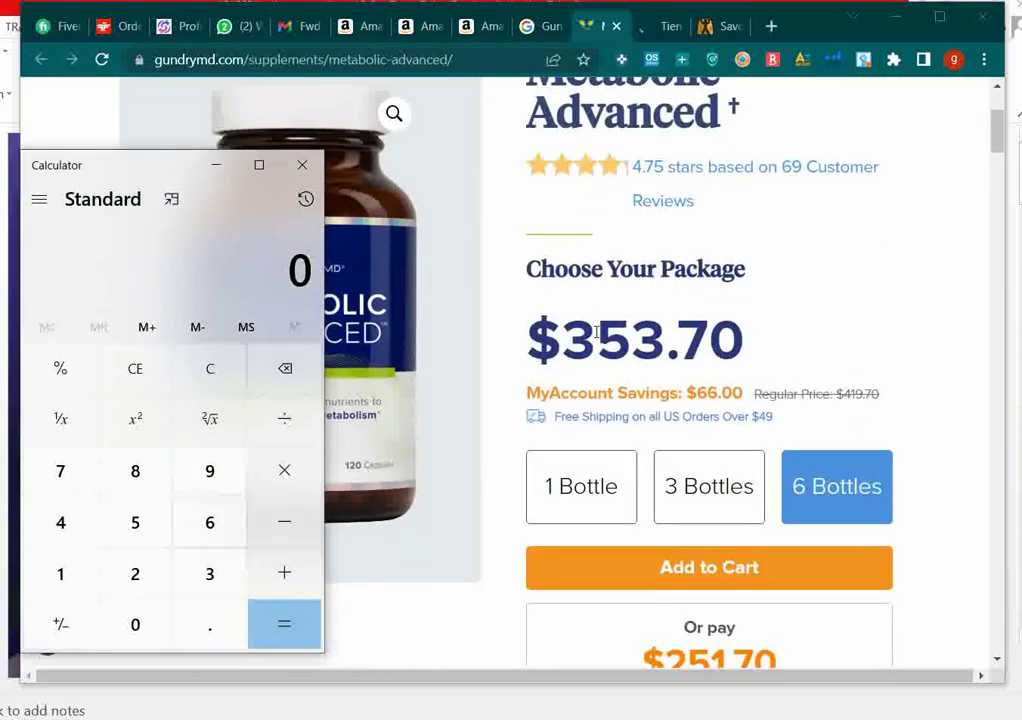
{"action": "left_click", "coordinate": [140, 582]}
{"action": "left_click", "coordinate": [135, 522]}
{"action": "left_click", "coordinate": [64, 576]}
{"action": "left_click", "coordinate": [209, 633]}
{"action": "left_click", "coordinate": [52, 472]}
{"action": "left_click", "coordinate": [146, 630]}
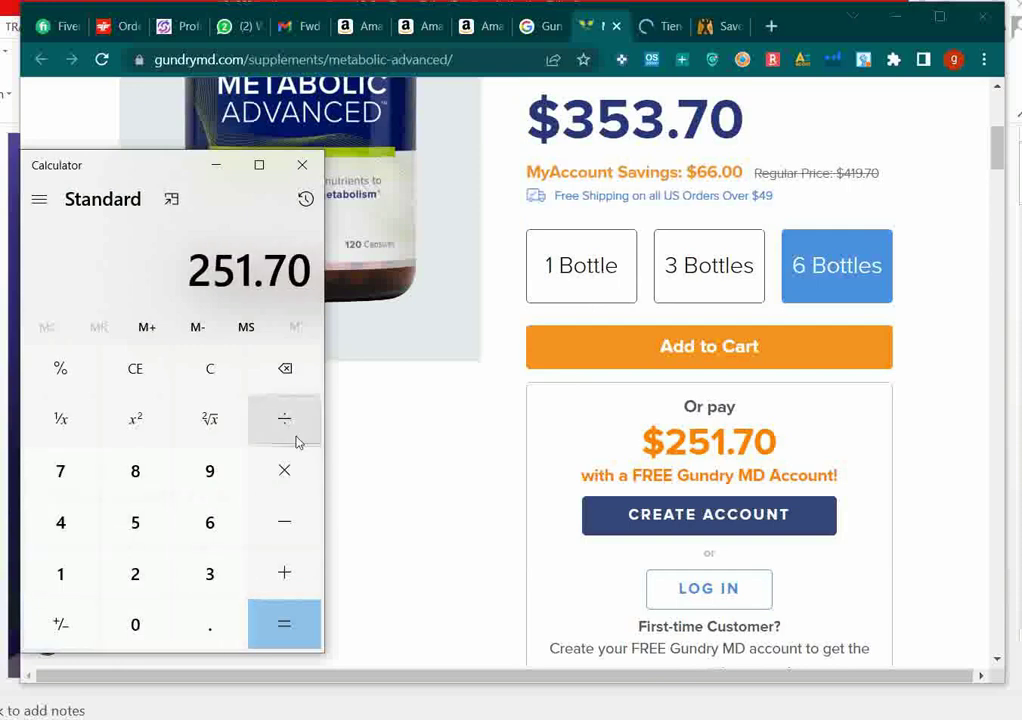
{"action": "left_click", "coordinate": [295, 438]}
{"action": "left_click", "coordinate": [214, 525]}
{"action": "left_click", "coordinate": [280, 622]}
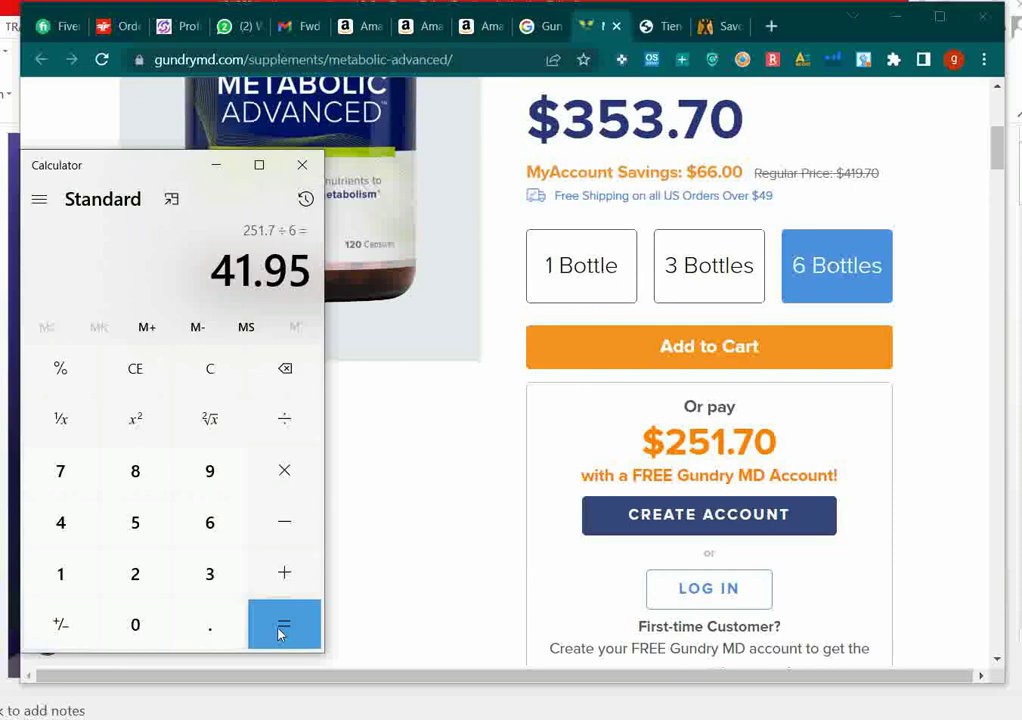
Step: Close the calculator, return to the Amazon listing for Metabolic Advanced and set the SellerAmp cost price to $42
{"action": "left_click", "coordinate": [302, 164]}
{"action": "left_click", "coordinate": [480, 26]}
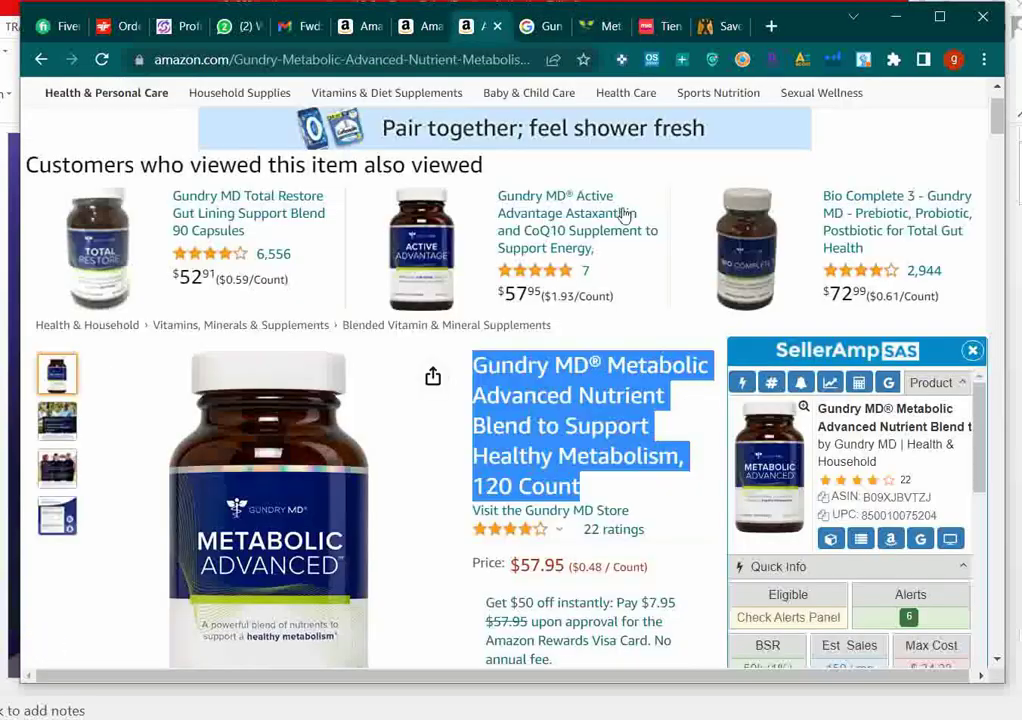
{"action": "scroll", "coordinate": [800, 567], "scroll_direction": "down", "scroll_amount": 2}
{"action": "left_click", "coordinate": [816, 532]}
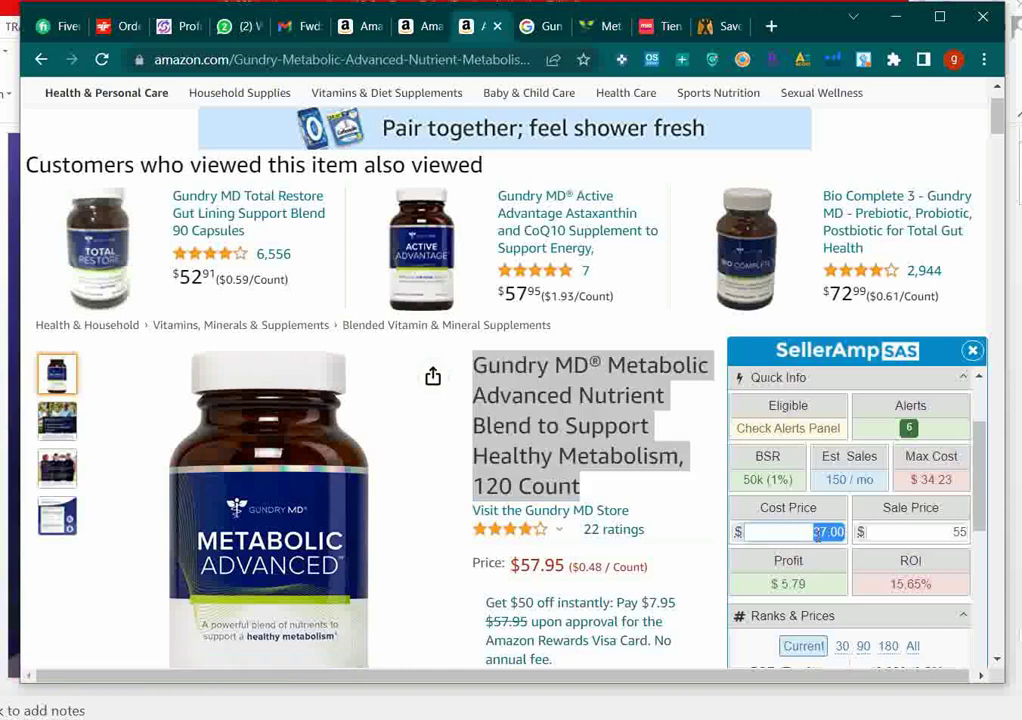
{"action": "type", "text": "42"}
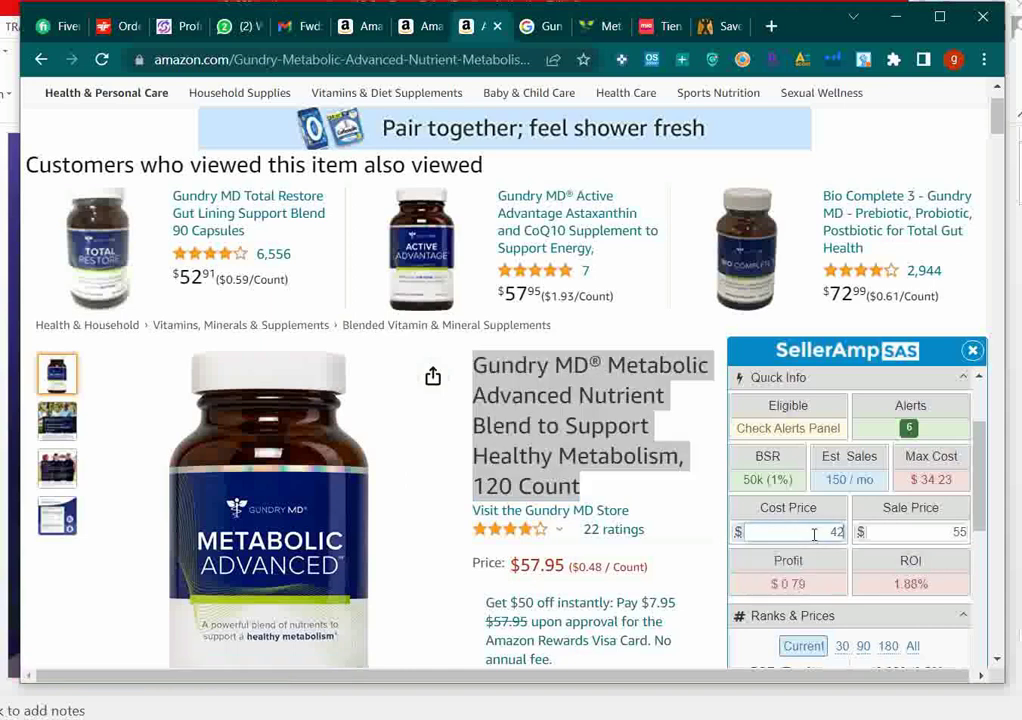
{"action": "left_click", "coordinate": [897, 583]}
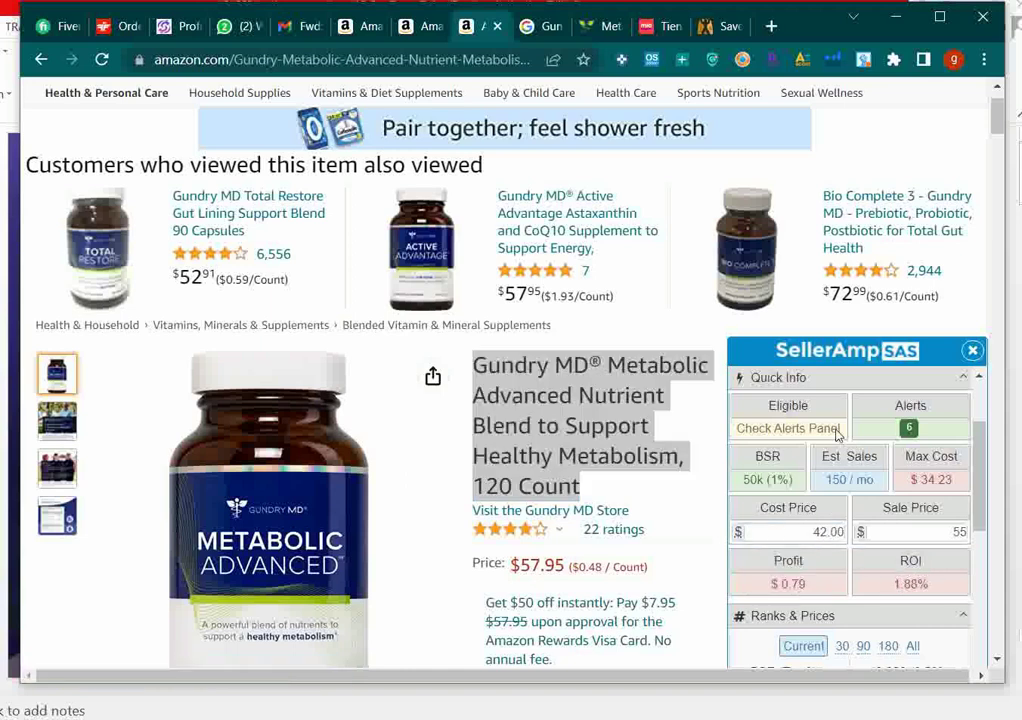
Step: Close the SellerAmp panel on the Amazon listing, and skim and close the humanfoodbar.com Metabolic Advanced review page after dismissing its sign-up popup
{"action": "left_click", "coordinate": [973, 352]}
{"action": "left_click", "coordinate": [722, 26]}
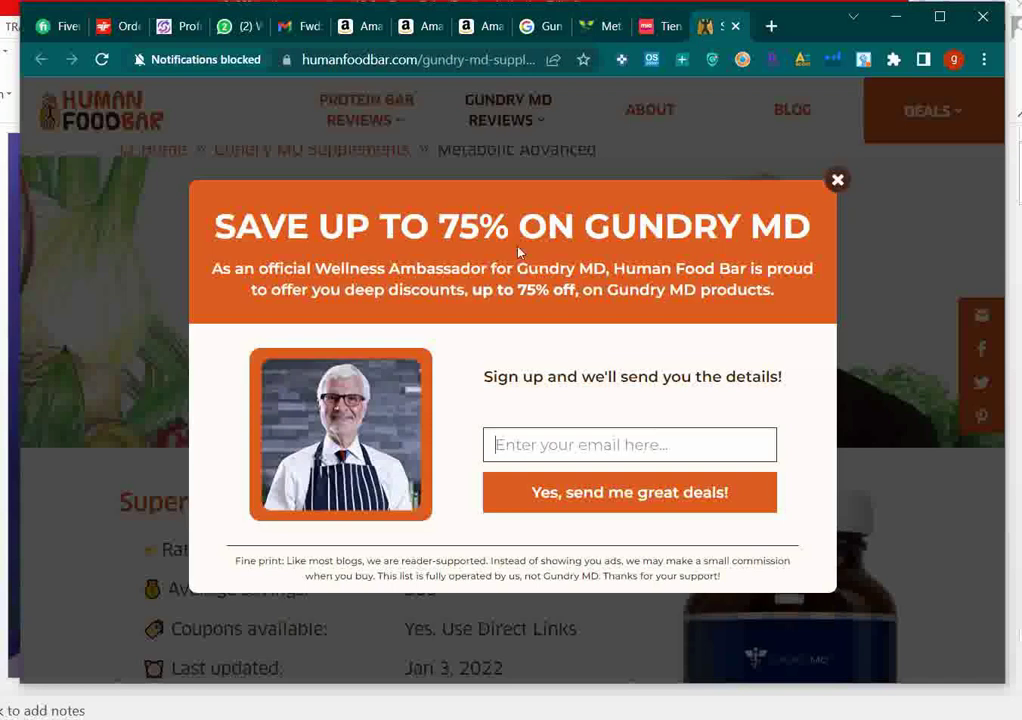
{"action": "left_click", "coordinate": [668, 155]}
{"action": "scroll", "coordinate": [380, 372], "scroll_direction": "down", "scroll_amount": 3}
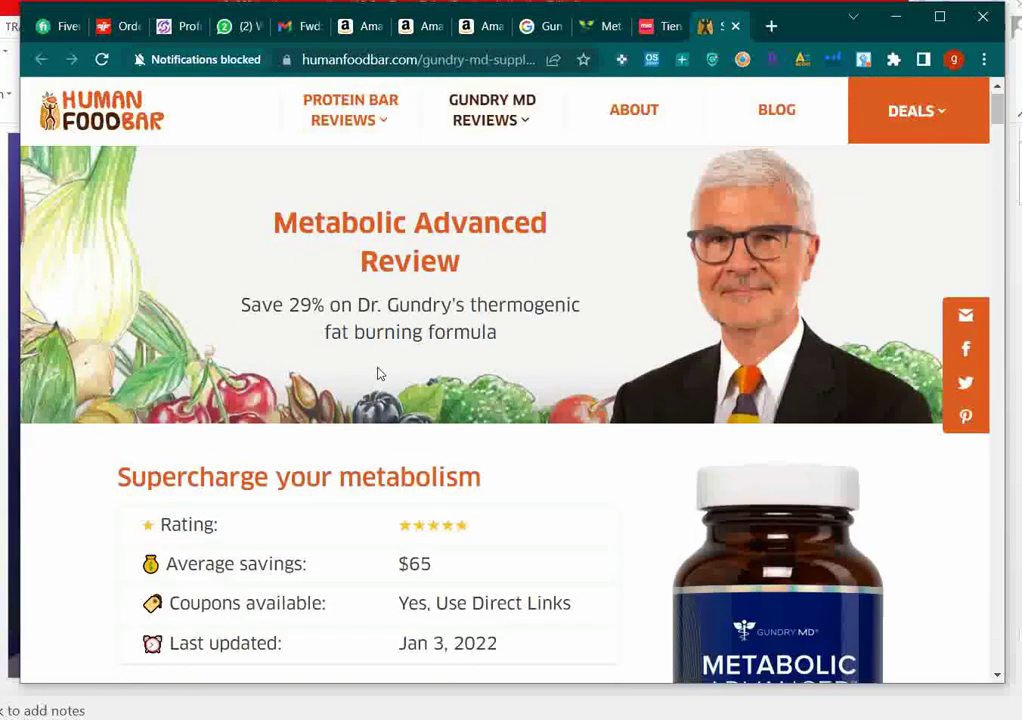
{"action": "scroll", "coordinate": [380, 372], "scroll_direction": "down", "scroll_amount": 5}
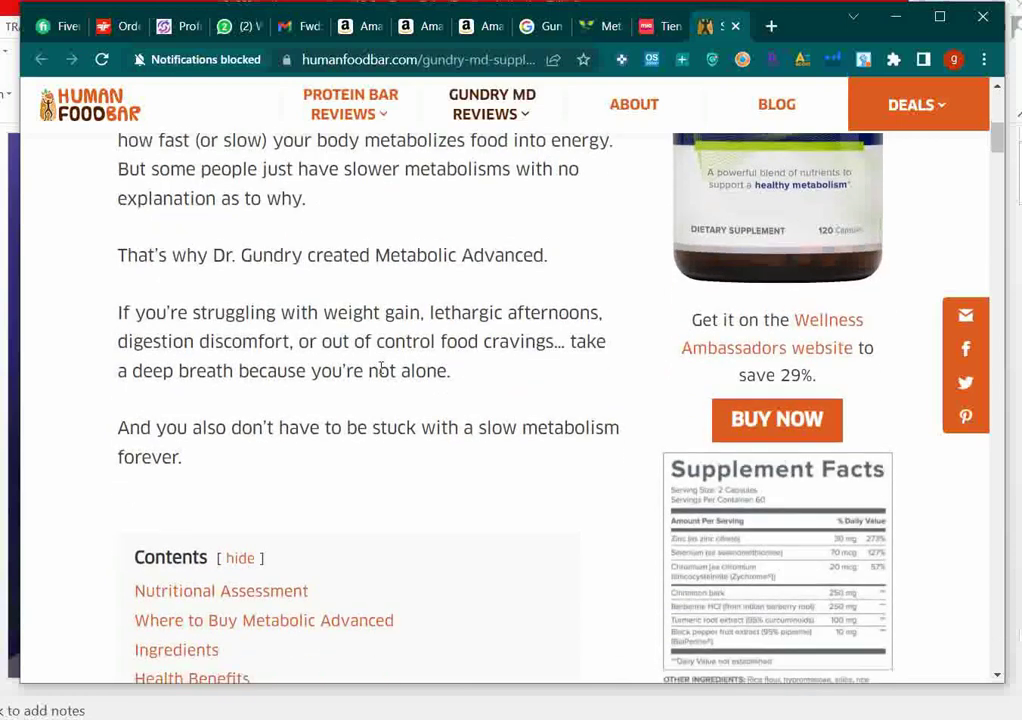
{"action": "scroll", "coordinate": [380, 372], "scroll_direction": "up", "scroll_amount": 5}
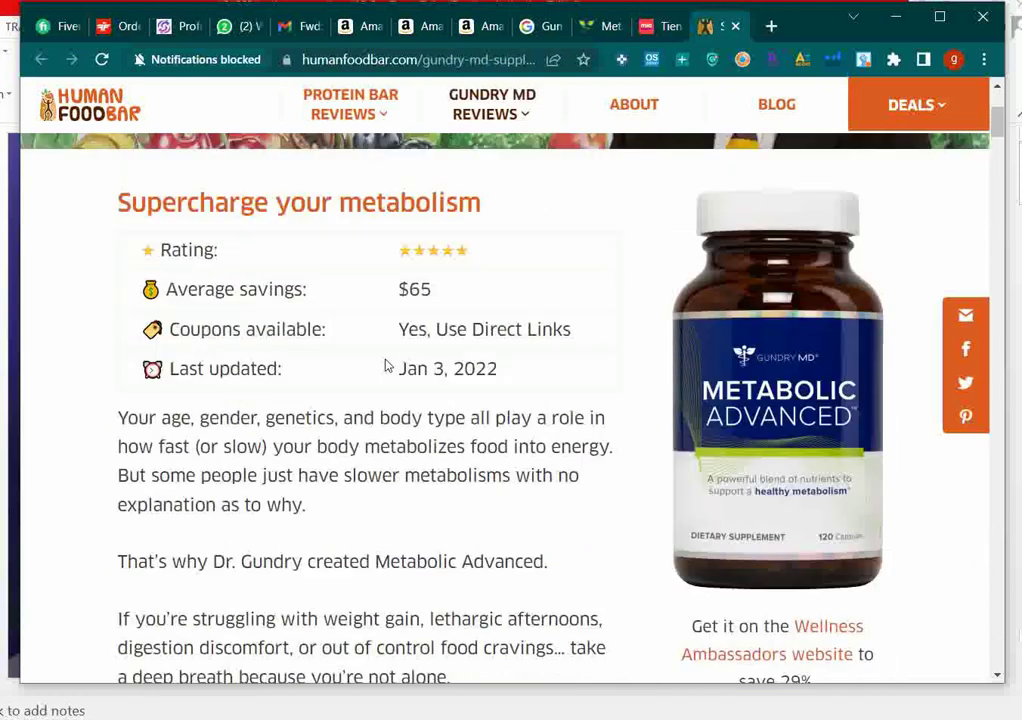
{"action": "scroll", "coordinate": [386, 364], "scroll_direction": "down", "scroll_amount": 10}
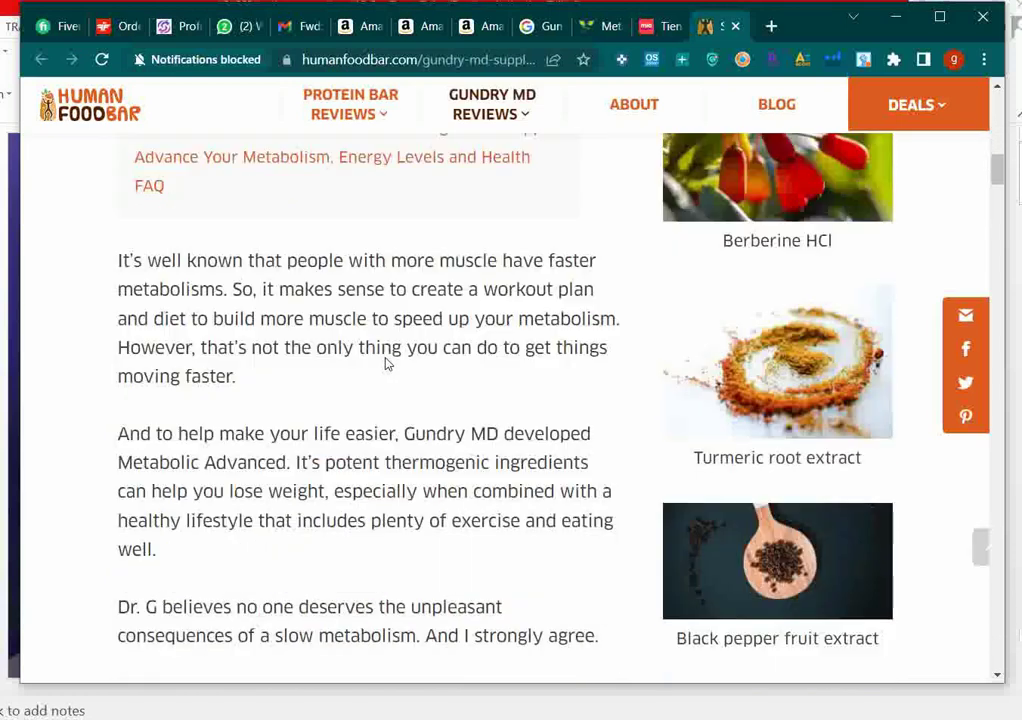
{"action": "scroll", "coordinate": [391, 360], "scroll_direction": "down", "scroll_amount": 3}
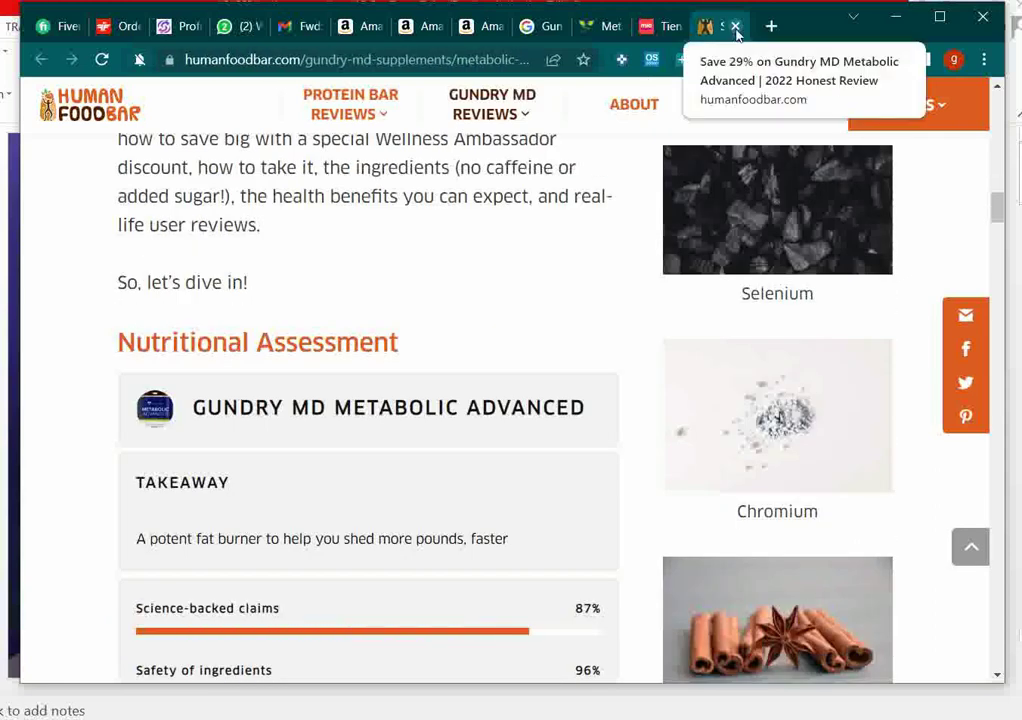
{"action": "left_click", "coordinate": [736, 27]}
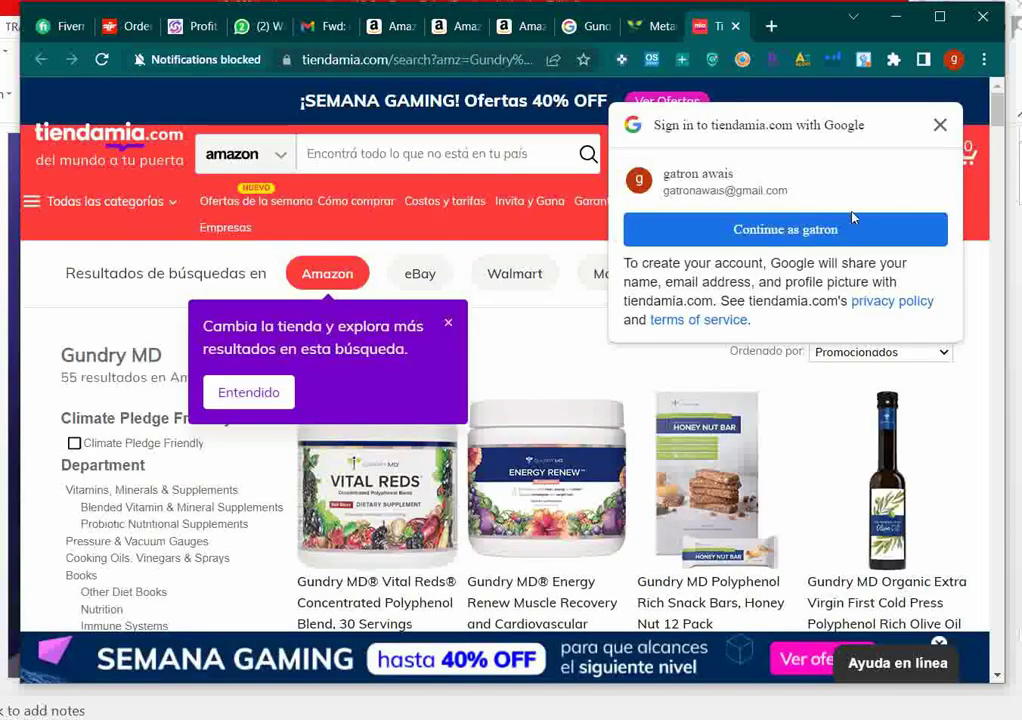
Step: Dismiss the Google sign-in prompt on tiendamia.com, look over the Gundry MD results and close the page
{"action": "left_click", "coordinate": [940, 124]}
{"action": "scroll", "coordinate": [688, 273], "scroll_direction": "down", "scroll_amount": 2}
{"action": "scroll", "coordinate": [520, 269], "scroll_direction": "up", "scroll_amount": 2}
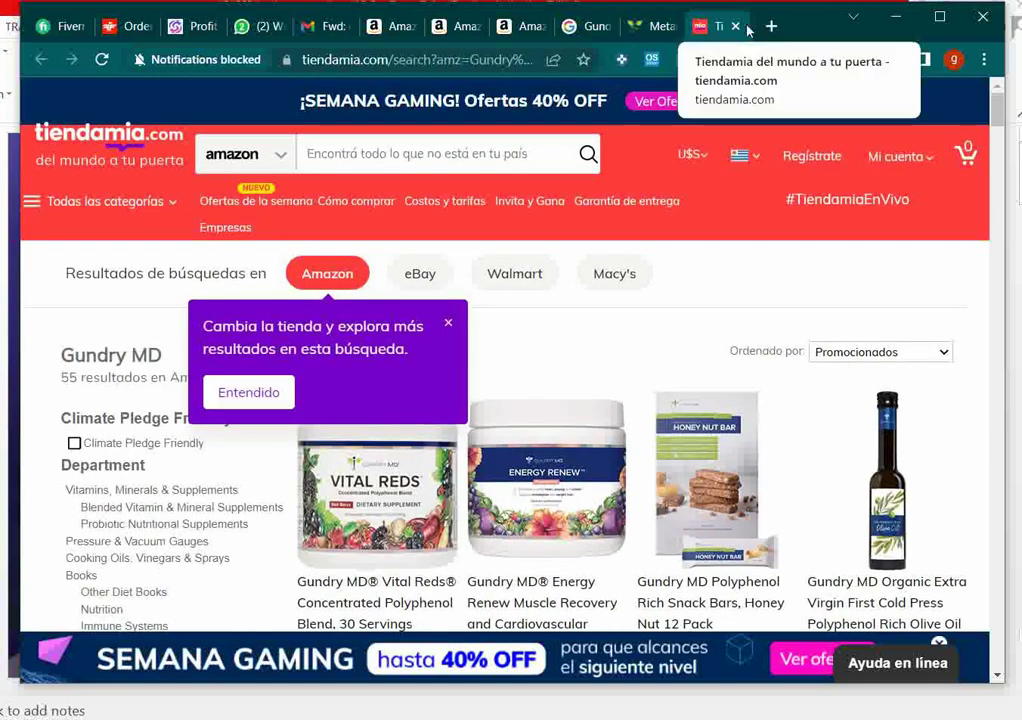
{"action": "left_click", "coordinate": [738, 27]}
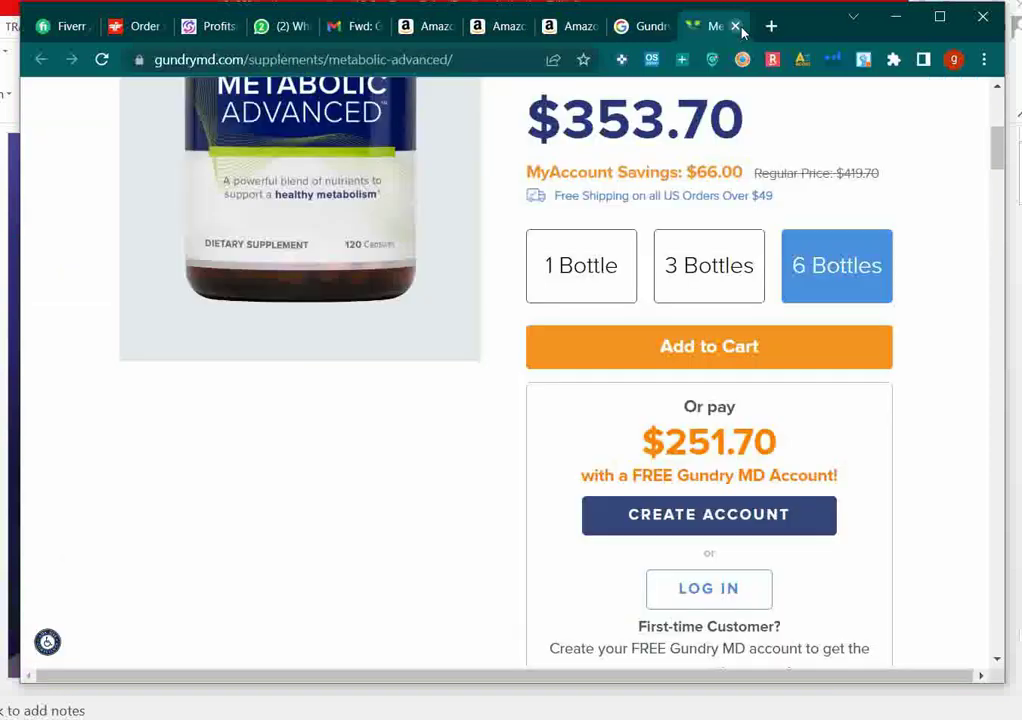
Step: Check the Metabolic Advanced package prices on gundrymd.com, and close that page, its Google results and the Amazon product page
{"action": "scroll", "coordinate": [810, 310], "scroll_direction": "up", "scroll_amount": 1}
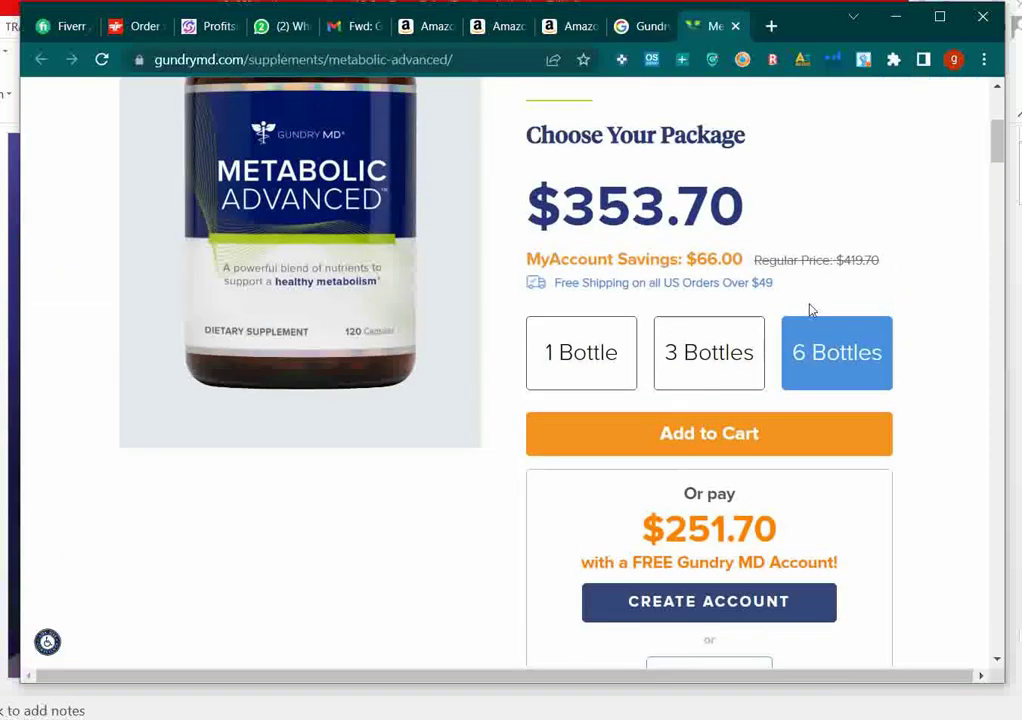
{"action": "scroll", "coordinate": [703, 392], "scroll_direction": "down", "scroll_amount": 6}
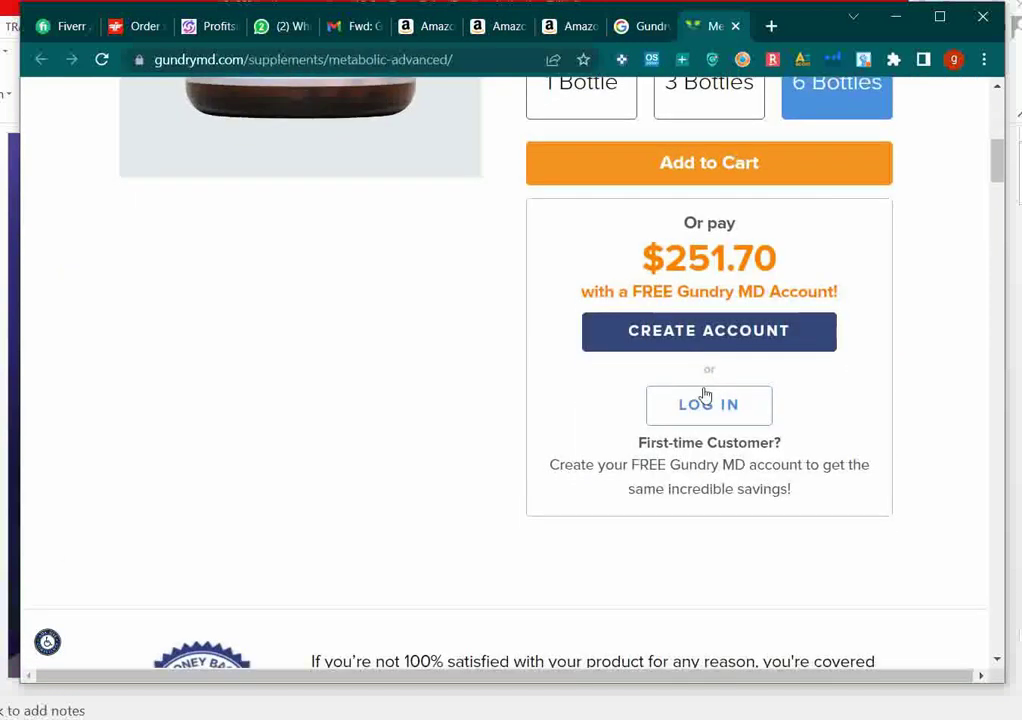
{"action": "scroll", "coordinate": [703, 396], "scroll_direction": "up", "scroll_amount": 10}
{"action": "scroll", "coordinate": [710, 392], "scroll_direction": "down", "scroll_amount": 10}
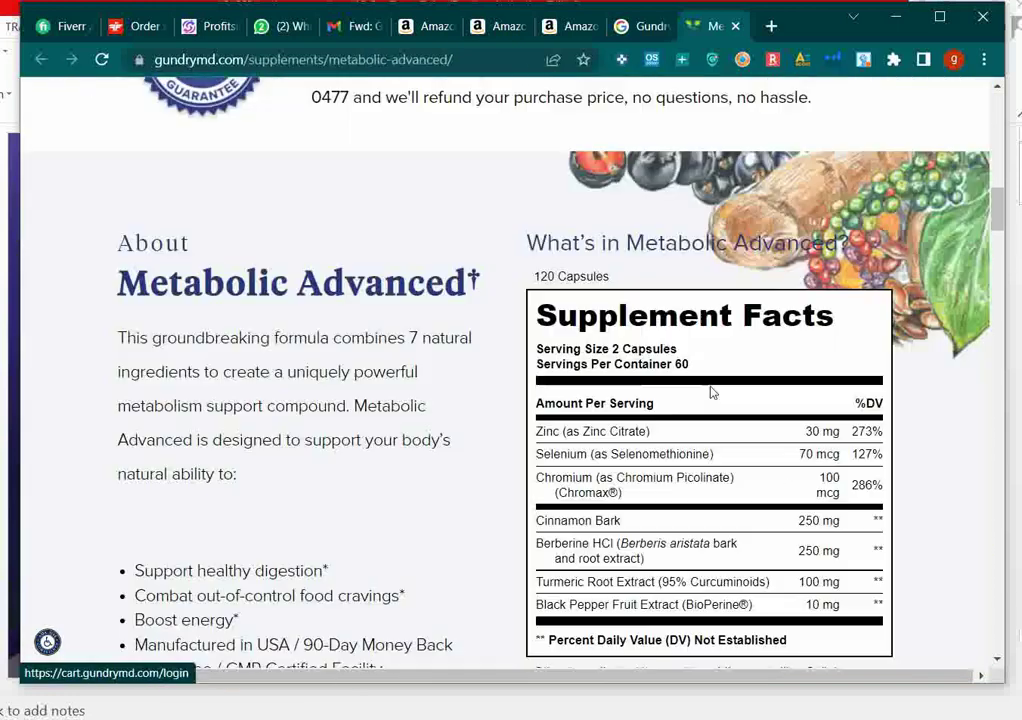
{"action": "scroll", "coordinate": [711, 388], "scroll_direction": "up", "scroll_amount": 8}
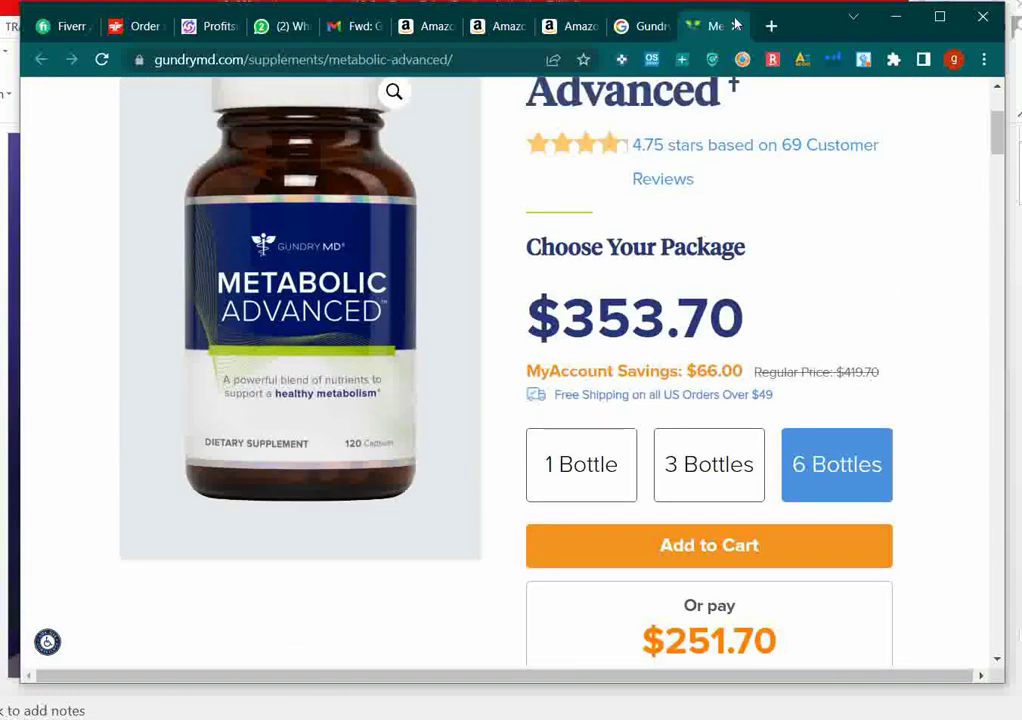
{"action": "left_click", "coordinate": [736, 27]}
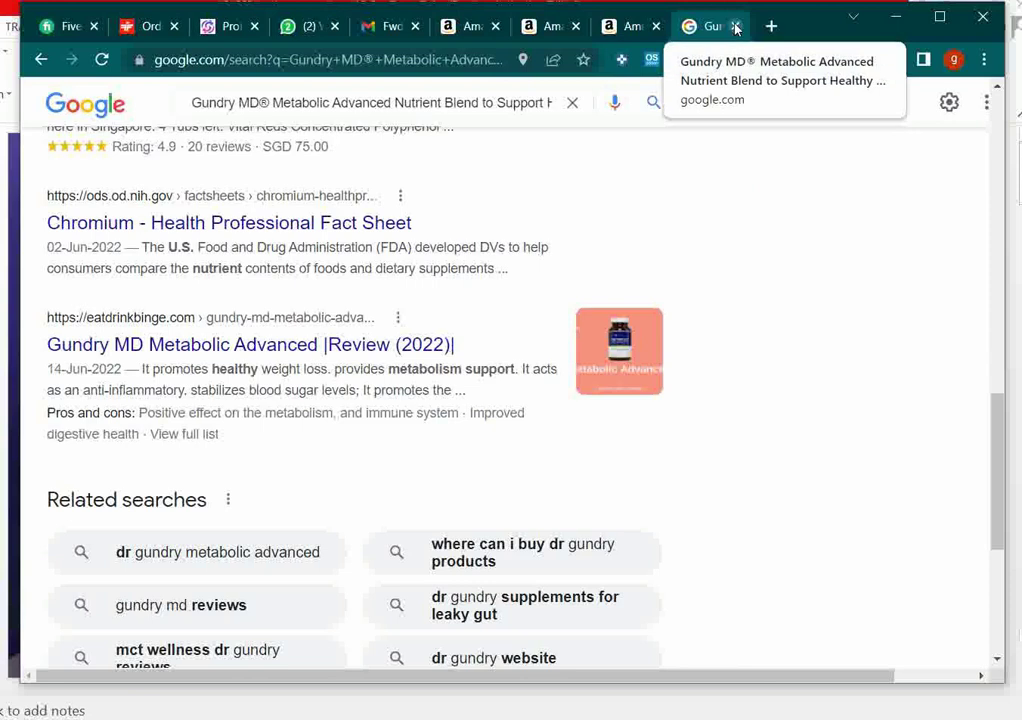
{"action": "left_click", "coordinate": [736, 27]}
{"action": "left_click", "coordinate": [736, 27]}
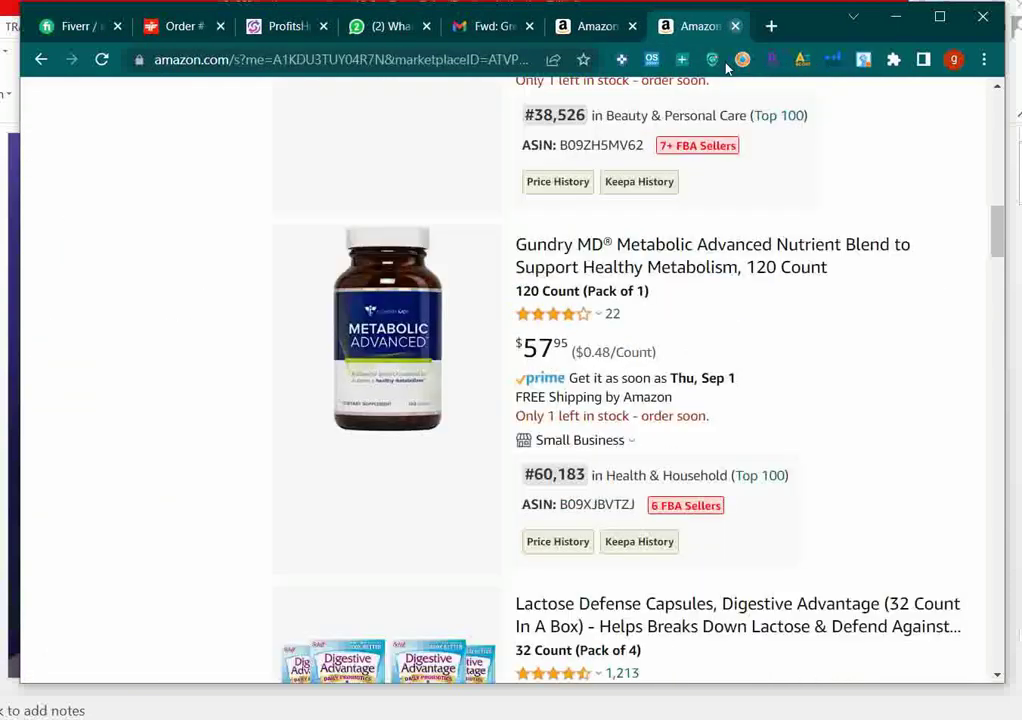
Step: Copy the title of the SPRINGFIELD ARMORY XD(M) 9mm & .40 S&W Mag Loader XDM3510ML from the seller's Amazon product list
{"action": "scroll", "coordinate": [521, 515], "scroll_direction": "down", "scroll_amount": 4}
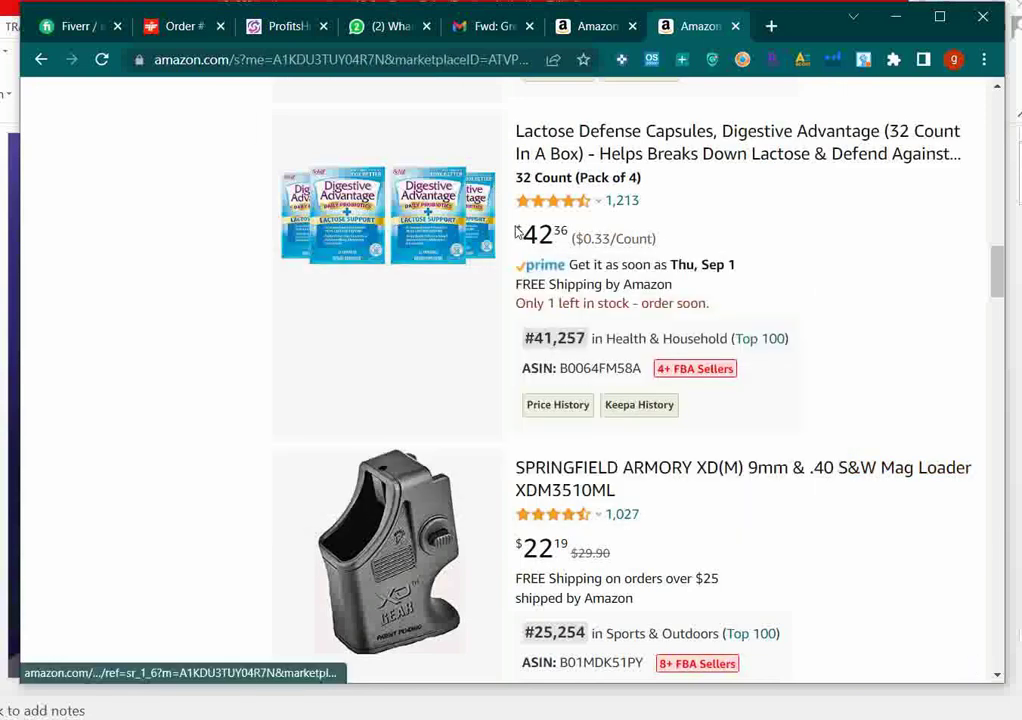
{"action": "mouse_move", "coordinate": [398, 222]}
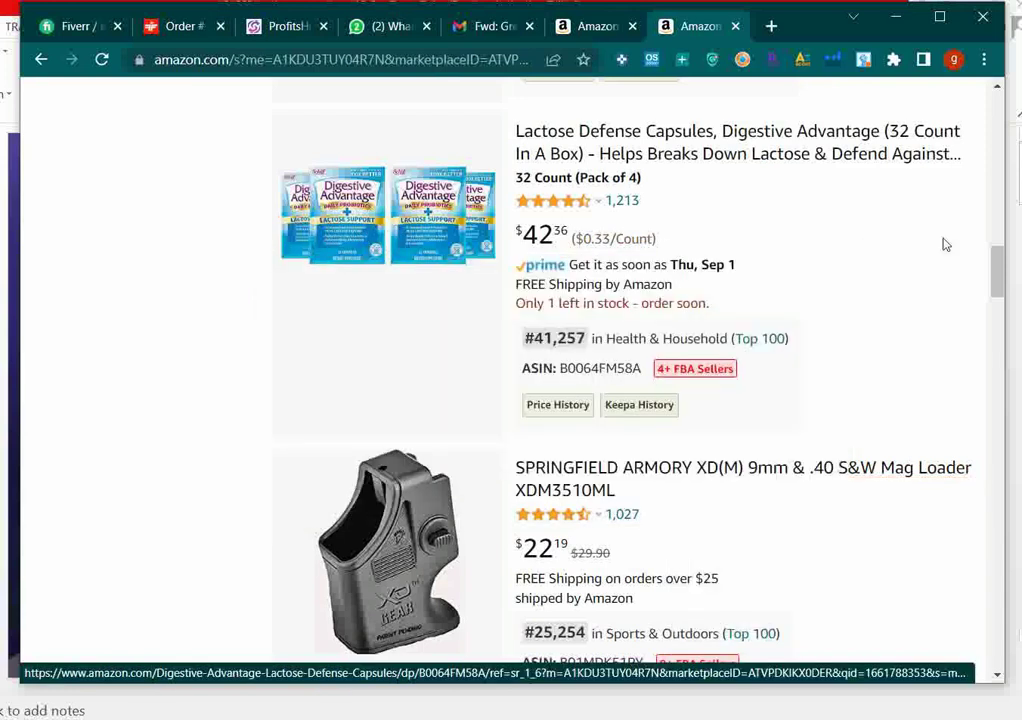
{"action": "scroll", "coordinate": [842, 271], "scroll_direction": "down", "scroll_amount": 1}
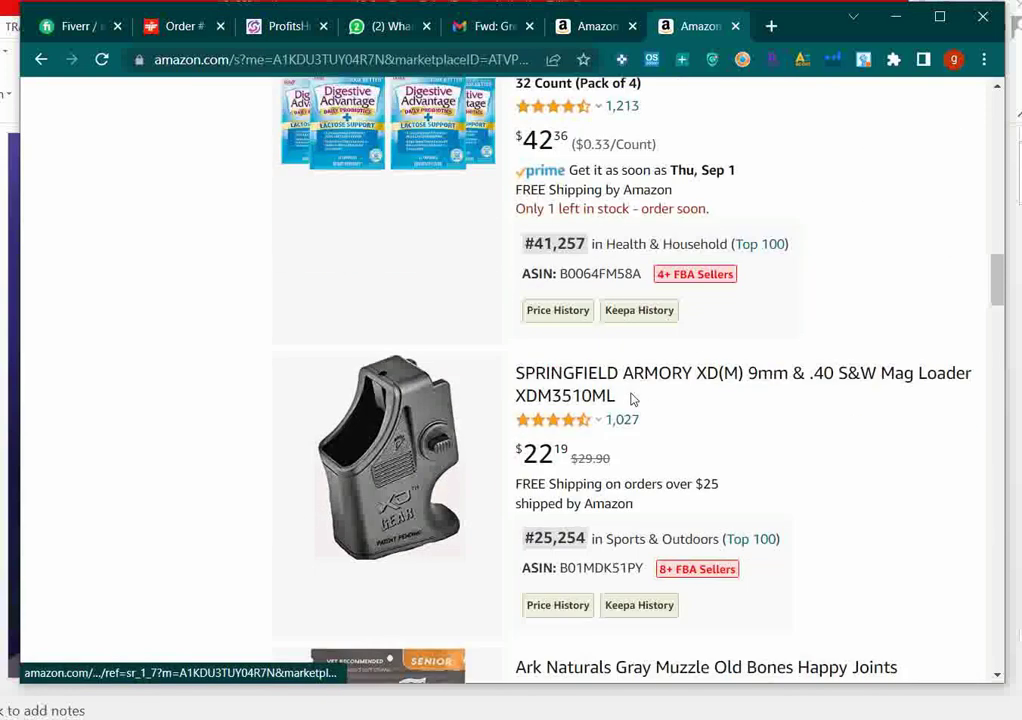
{"action": "mouse_move", "coordinate": [559, 399]}
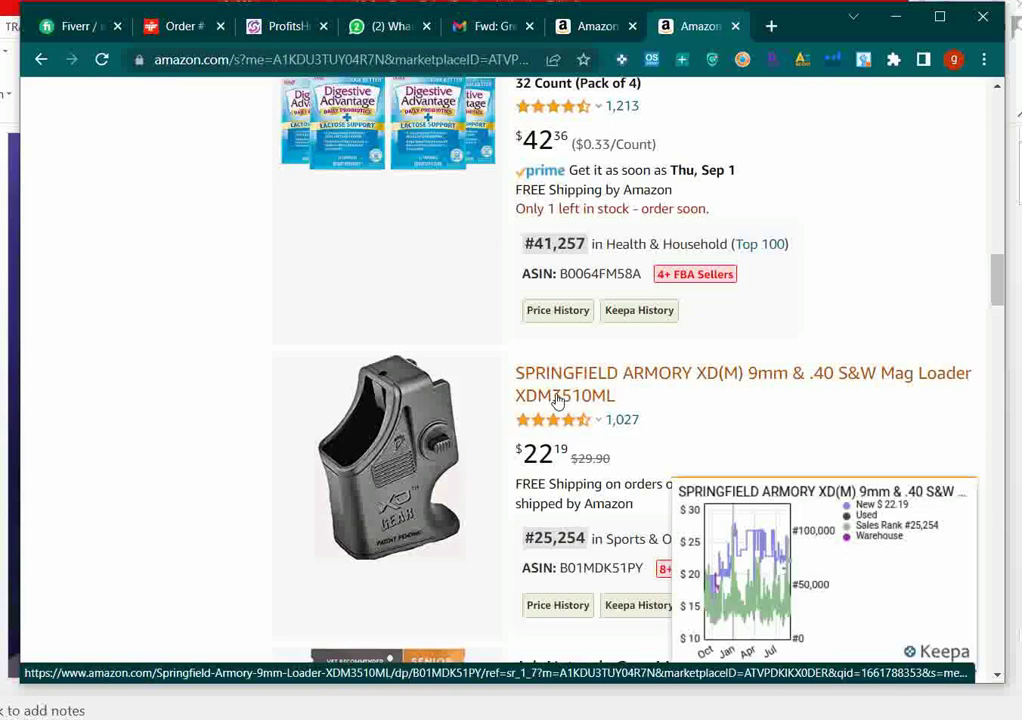
{"action": "scroll", "coordinate": [487, 403], "scroll_direction": "down", "scroll_amount": 2}
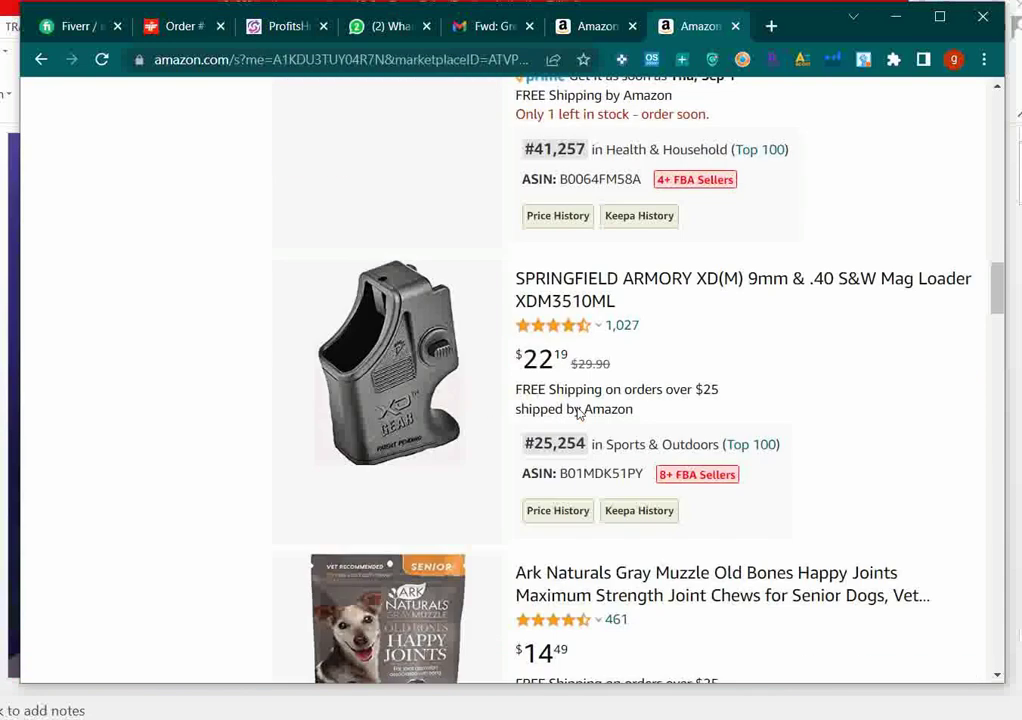
{"action": "mouse_move", "coordinate": [570, 313]}
{"action": "left_click_drag", "start_coordinate": [628, 312], "coordinate": [516, 281]}
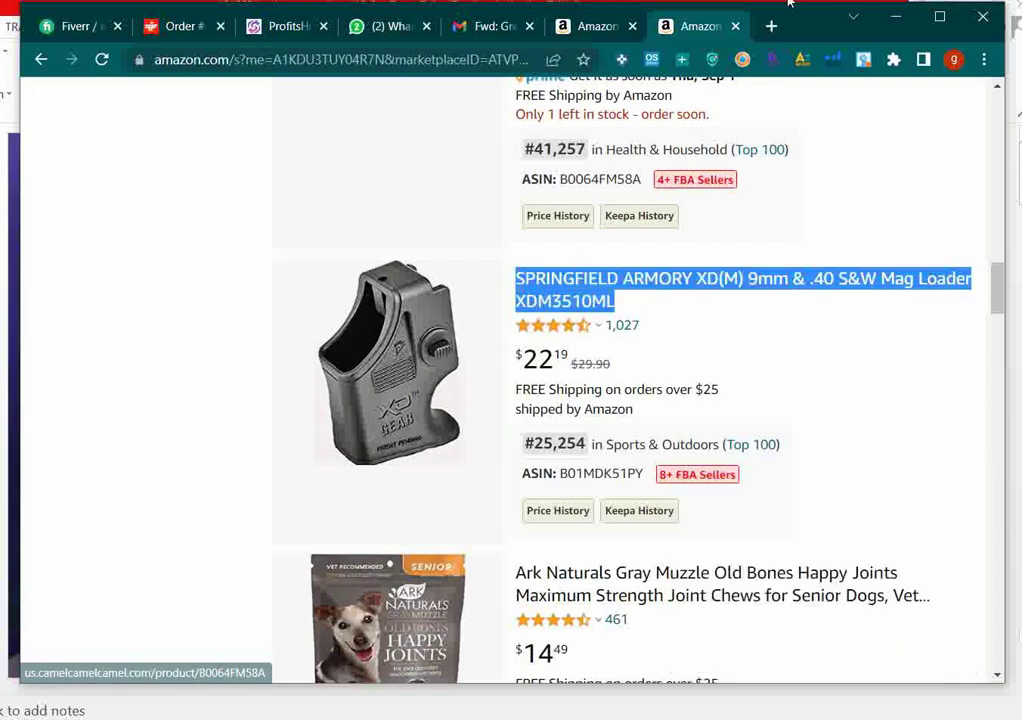
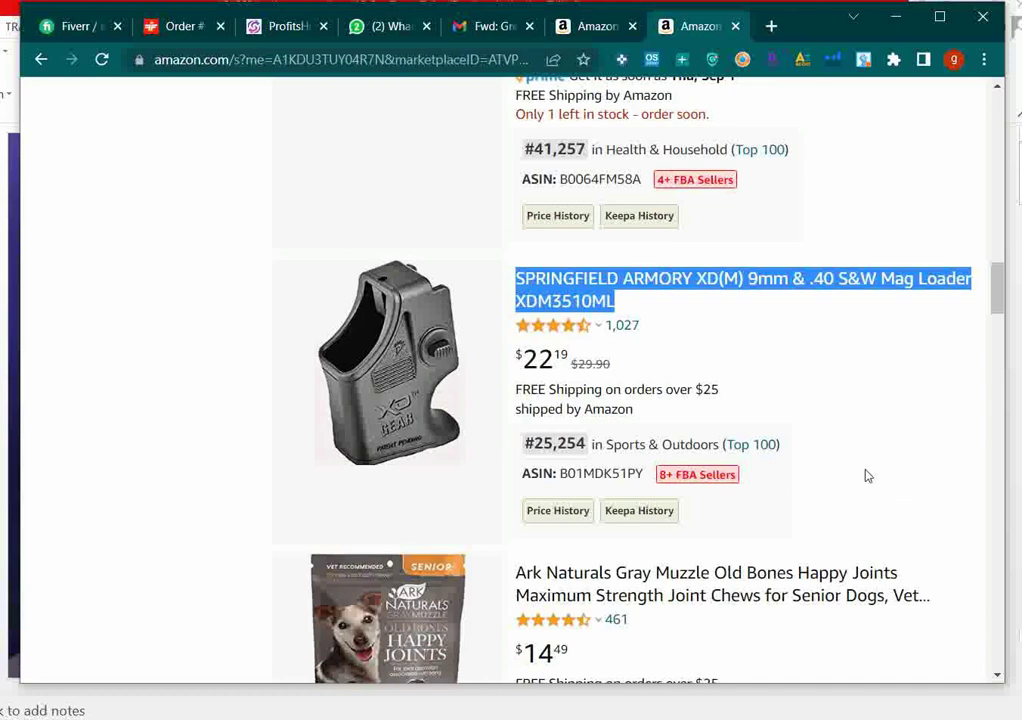
{"action": "mouse_move", "coordinate": [543, 307]}
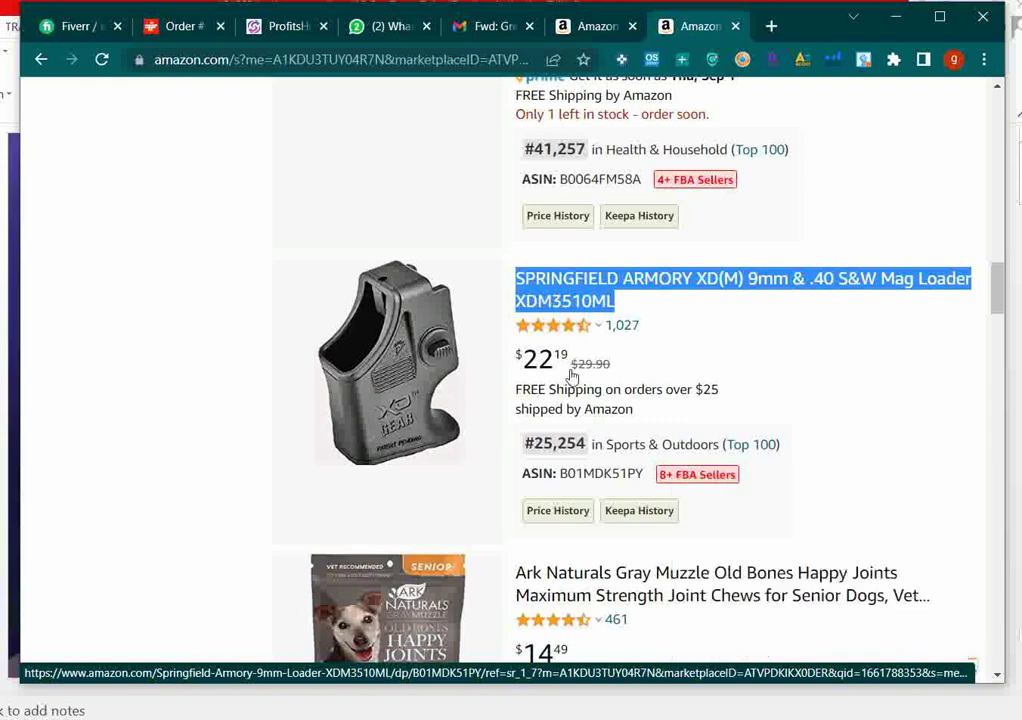
{"action": "key", "text": "Tab"}
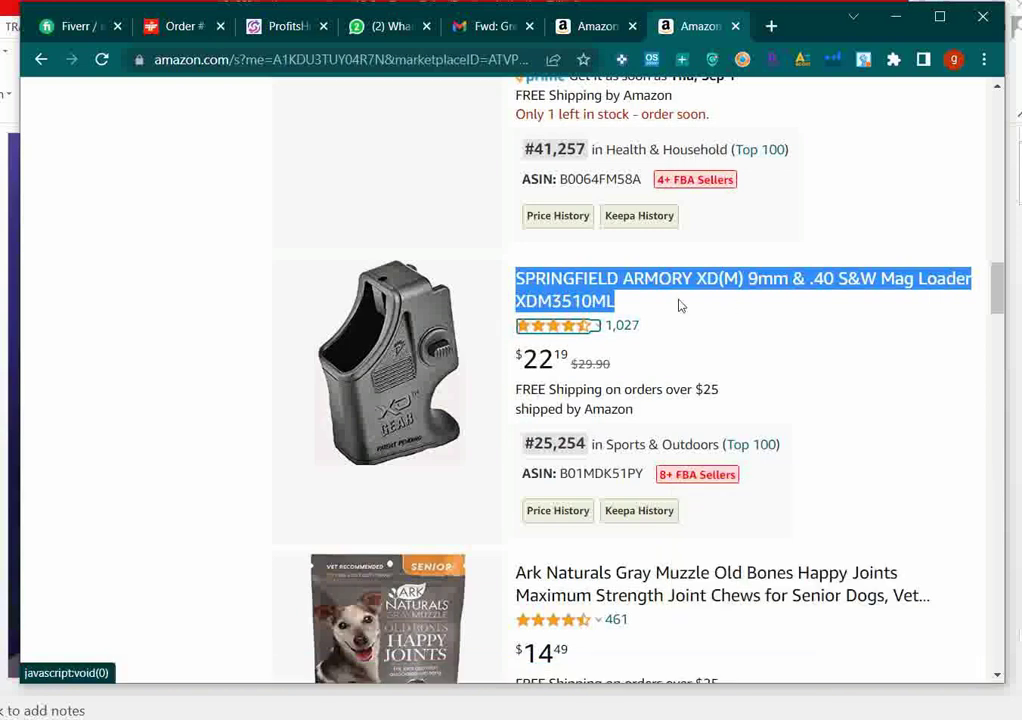
Step: Search Google in a new tab for "SPRINGFIELD ARMORY XD(M) 9mm & .40 S&W Mag Loader XDM3510ML"
{"action": "left_click", "coordinate": [771, 26]}
{"action": "type", "text": "SPRINGFIELD ARMORY XD(M) 9mm & .40 S&W Mag Loader XDM3510ML"}
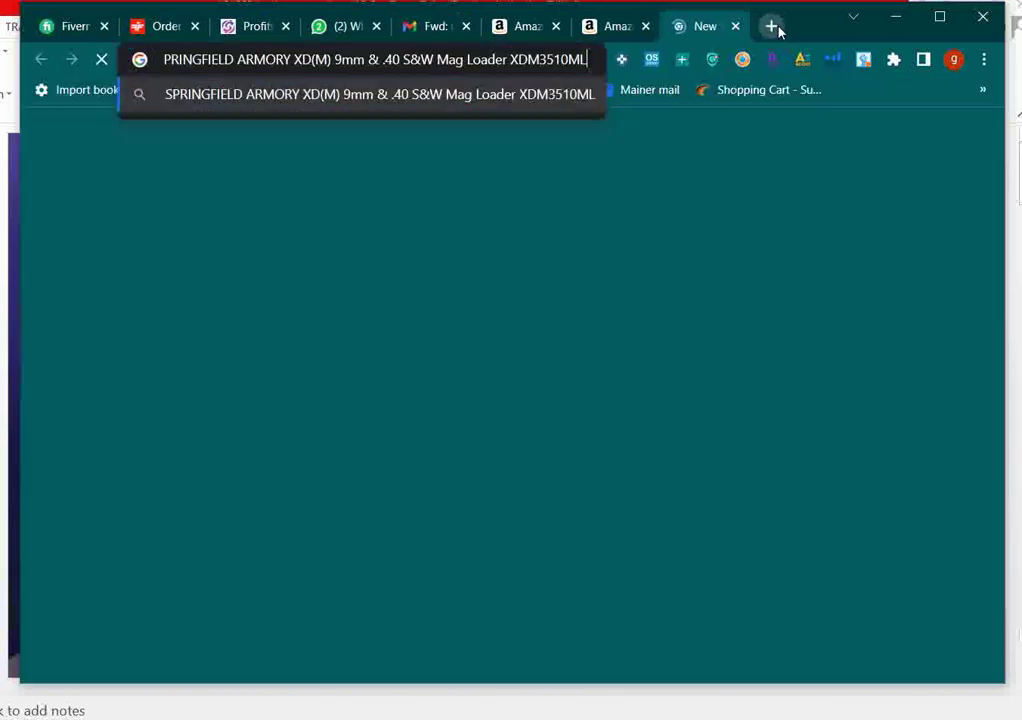
{"action": "key", "text": "Return"}
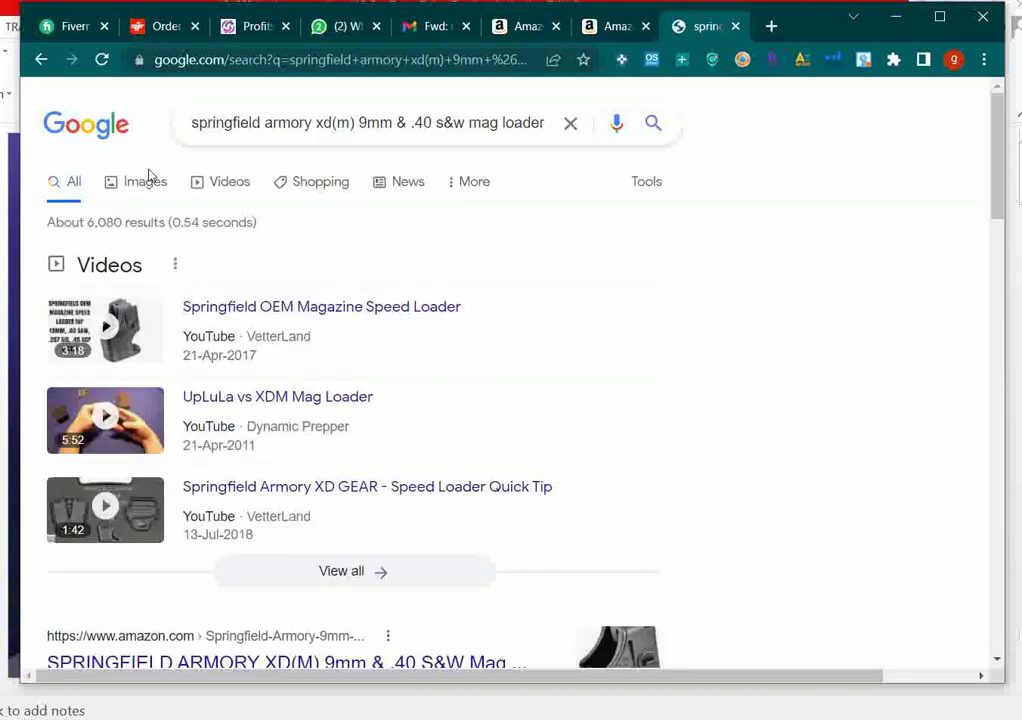
Step: Open the XD-M 9mm/.40SW Mag Loader result from store.springfield-armory.com in a new tab
{"action": "scroll", "coordinate": [300, 209], "scroll_direction": "down", "scroll_amount": 4}
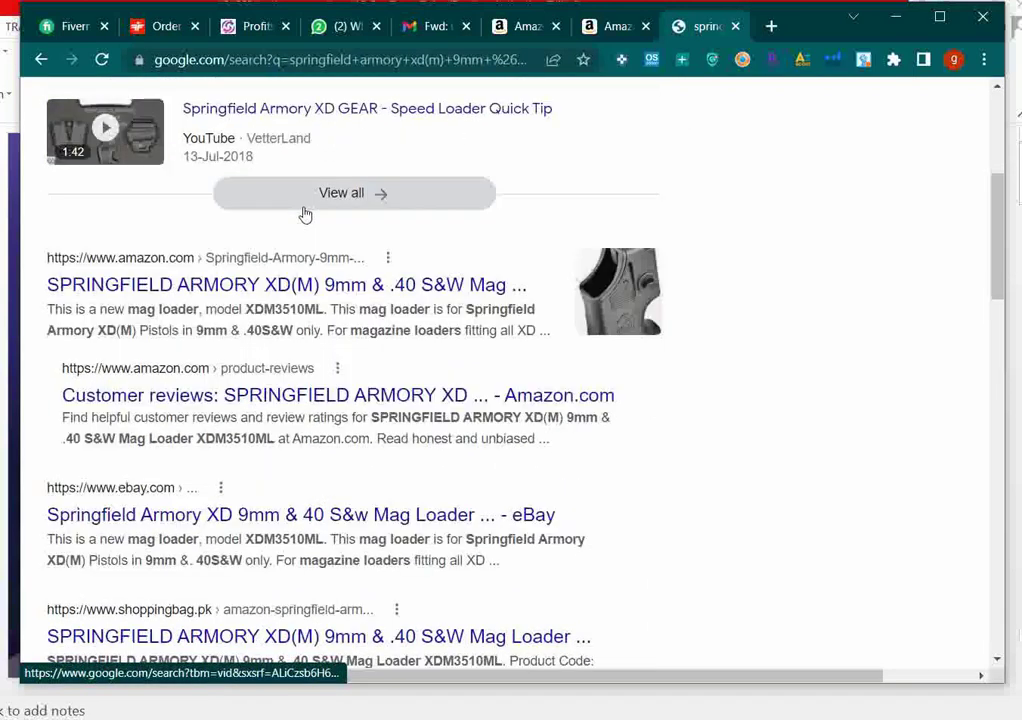
{"action": "left_click", "coordinate": [303, 212]}
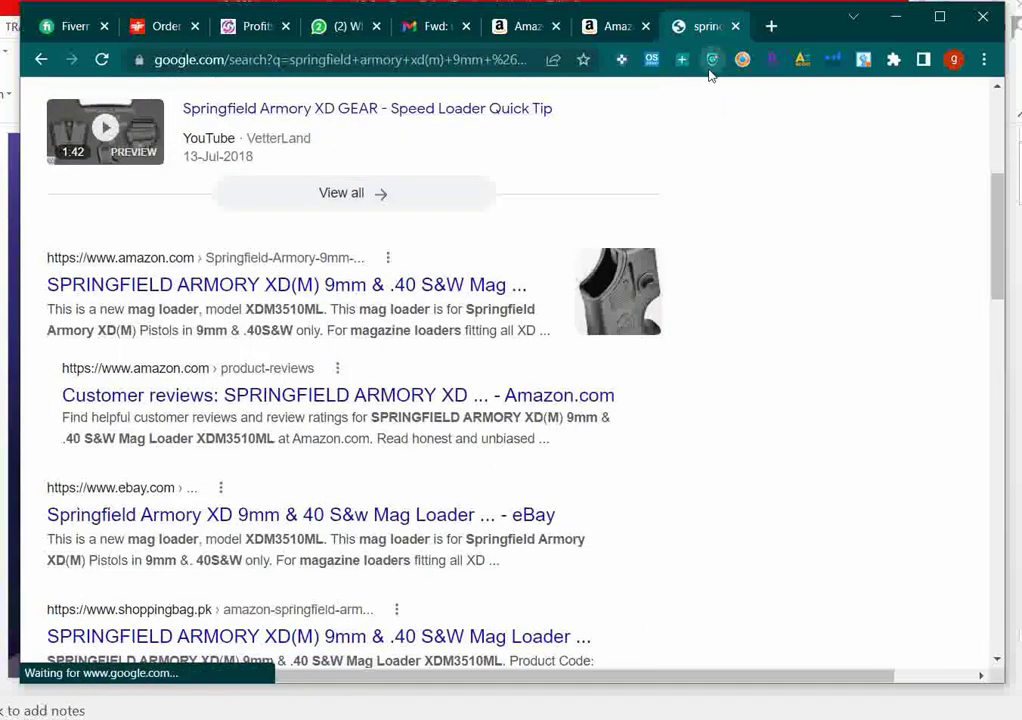
{"action": "left_click", "coordinate": [709, 70]}
{"action": "left_click", "coordinate": [709, 70]}
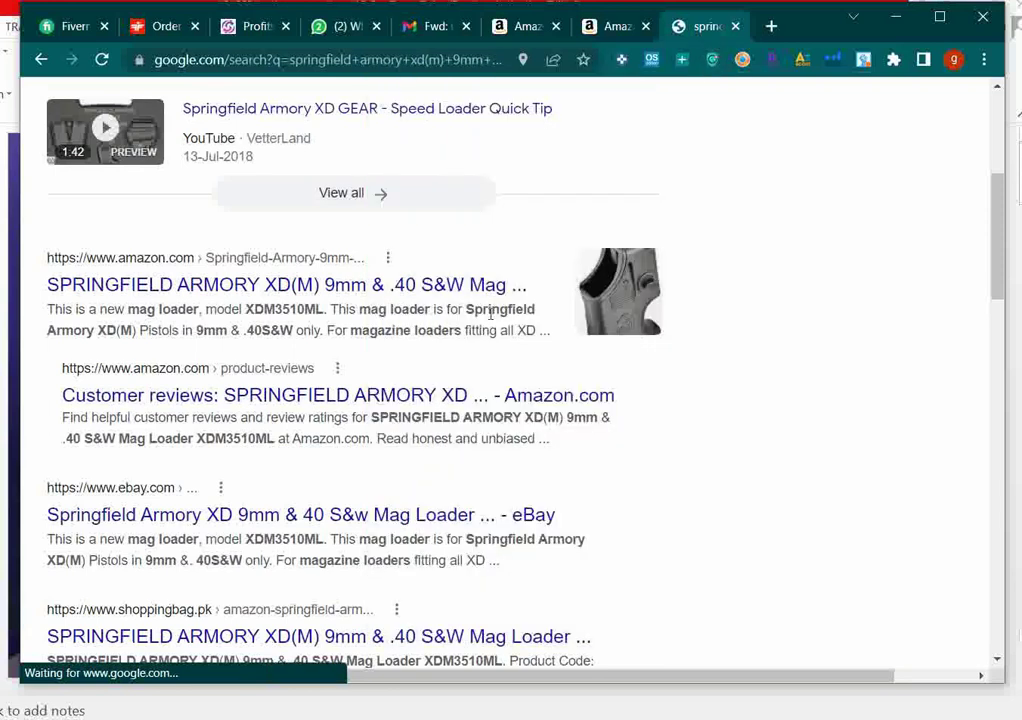
{"action": "scroll", "coordinate": [392, 290], "scroll_direction": "up", "scroll_amount": 4}
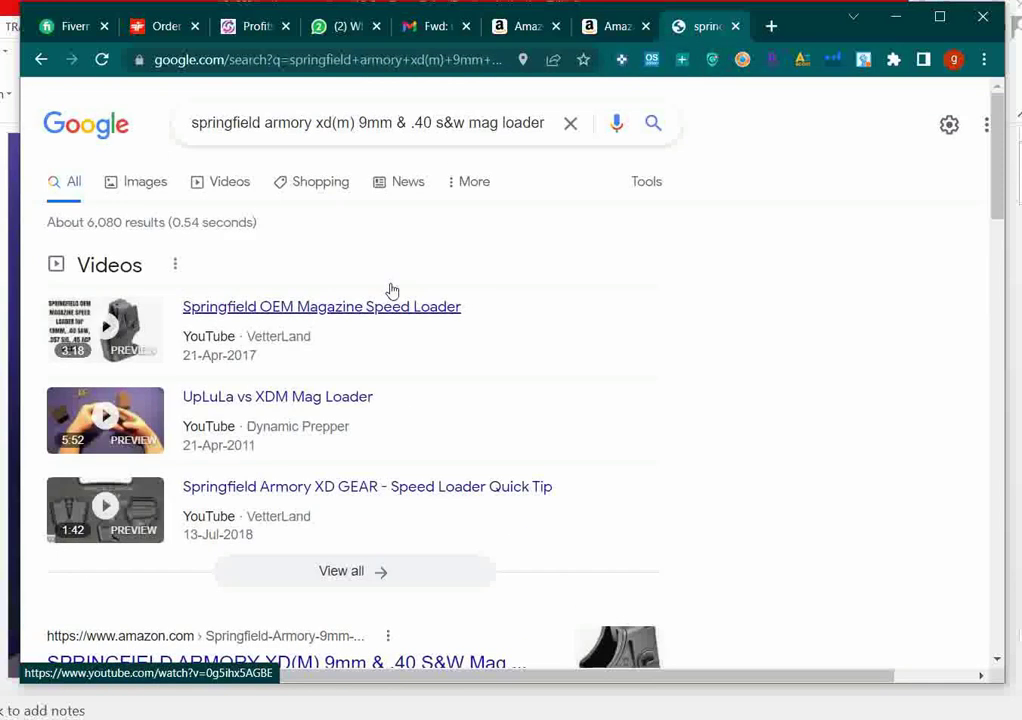
{"action": "scroll", "coordinate": [392, 290], "scroll_direction": "down", "scroll_amount": 8}
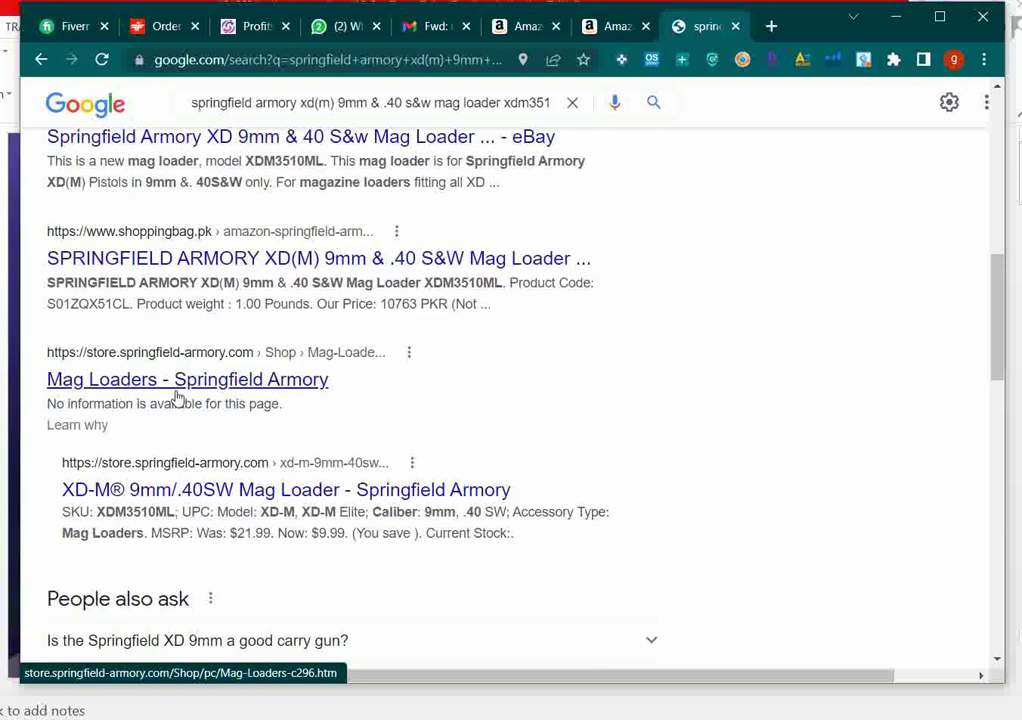
{"action": "scroll", "coordinate": [475, 305], "scroll_direction": "up", "scroll_amount": 1}
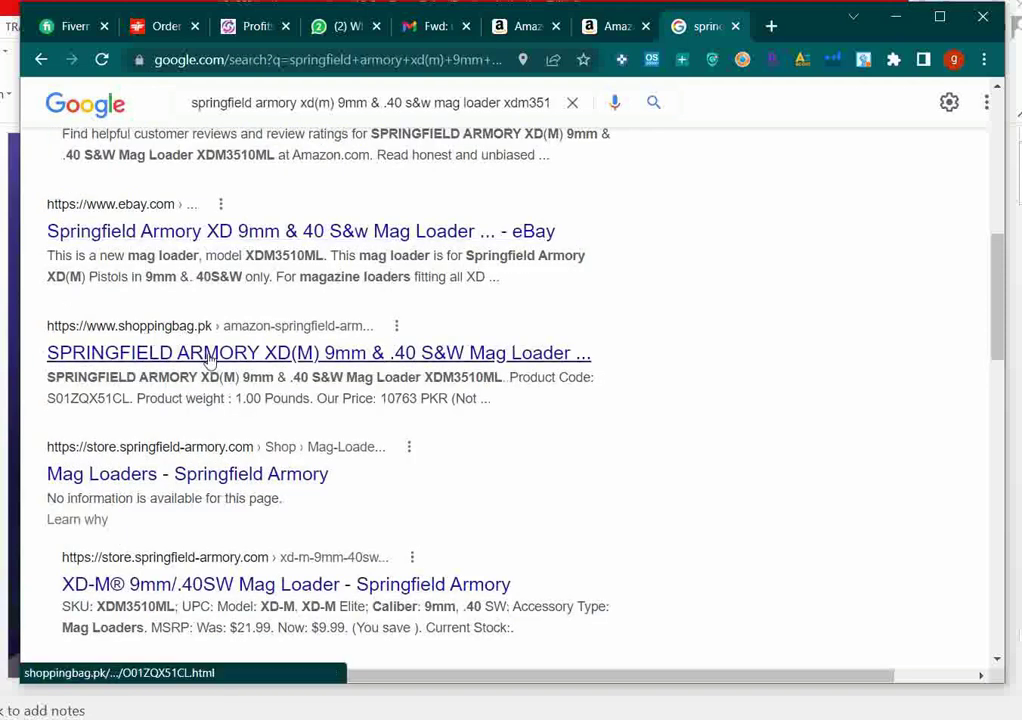
{"action": "scroll", "coordinate": [207, 360], "scroll_direction": "down", "scroll_amount": 2}
{"action": "right_click", "coordinate": [249, 407]}
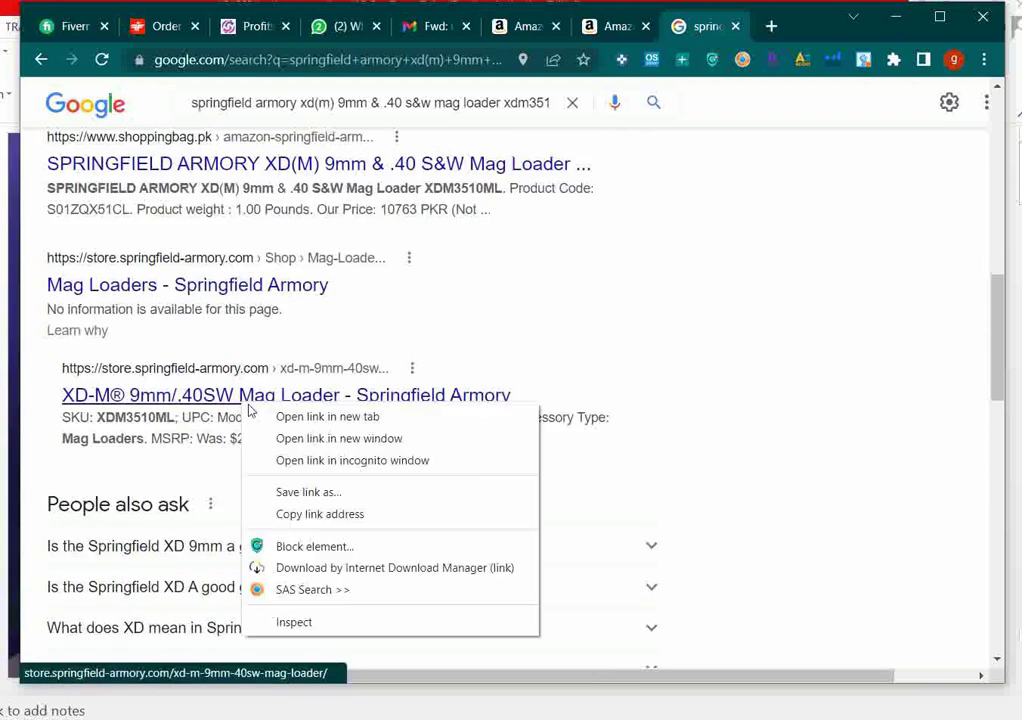
{"action": "left_click", "coordinate": [274, 416]}
Step: Go to page 2 of the Google results for the Springfield Armory XDM3510ML mag loader
{"action": "scroll", "coordinate": [272, 417], "scroll_direction": "down", "scroll_amount": 1}
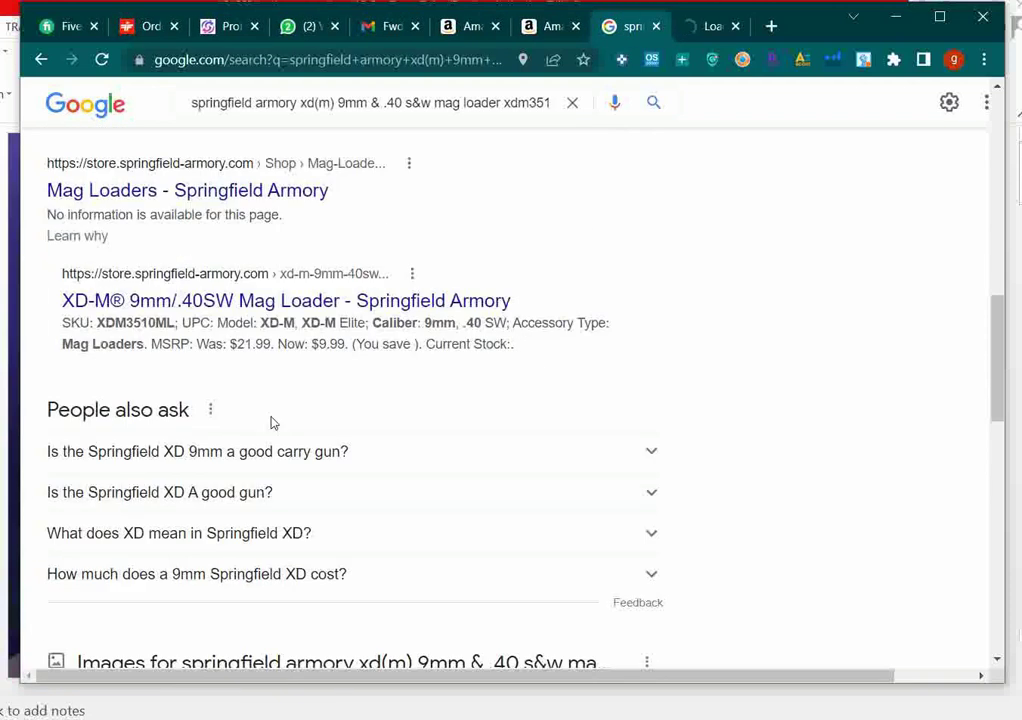
{"action": "scroll", "coordinate": [272, 421], "scroll_direction": "down", "scroll_amount": 10}
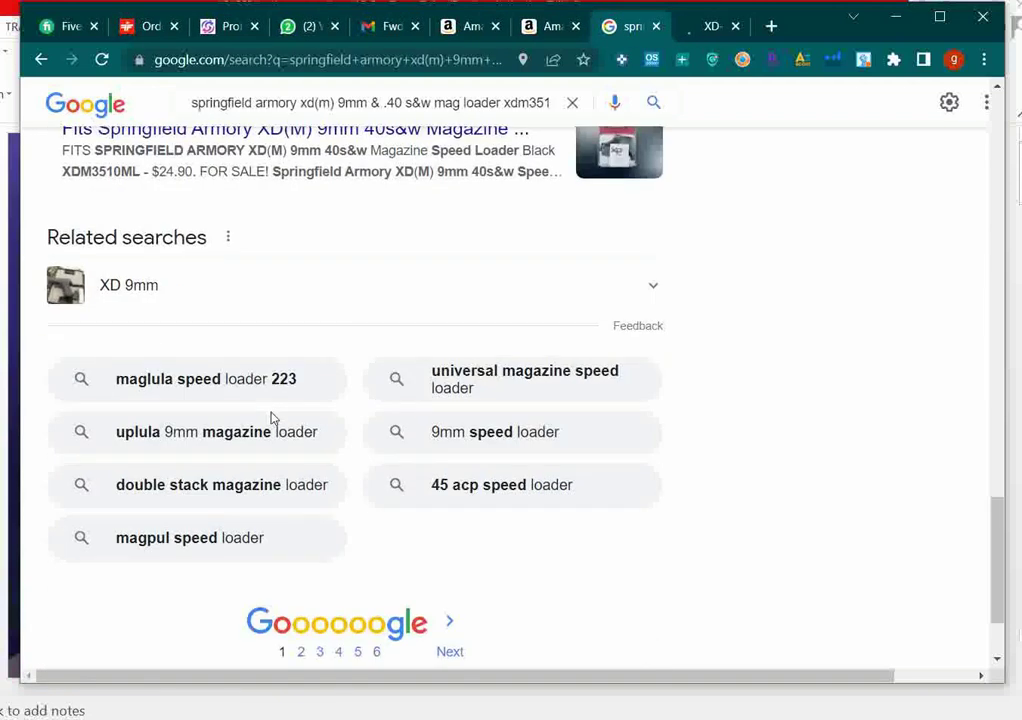
{"action": "scroll", "coordinate": [271, 418], "scroll_direction": "down", "scroll_amount": 2}
{"action": "left_click", "coordinate": [299, 522]}
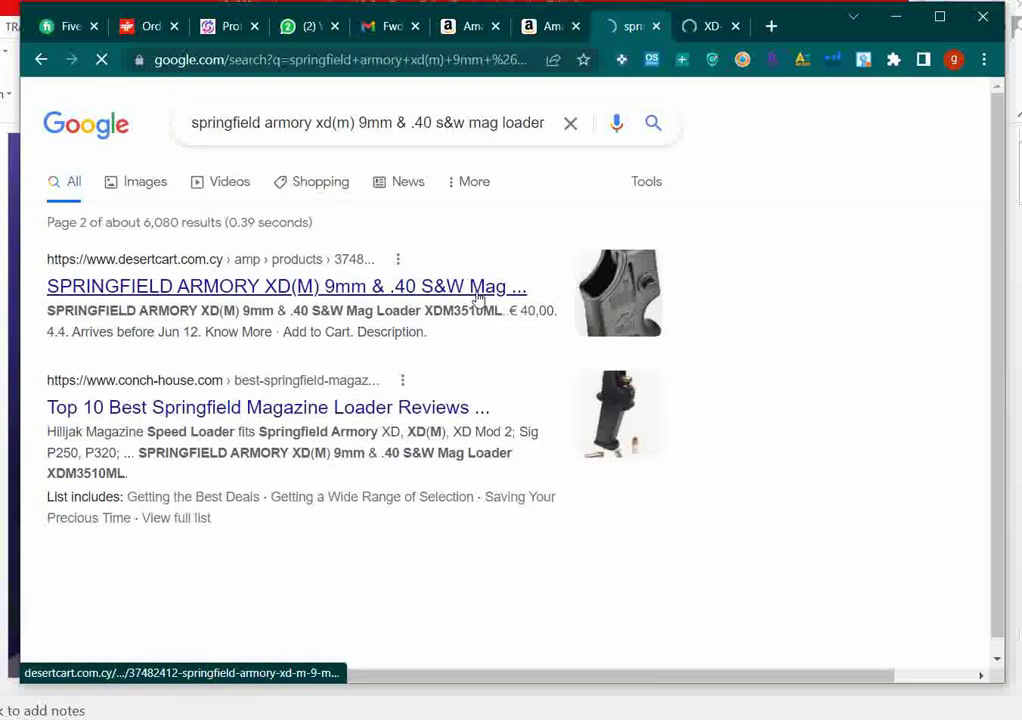
Step: Open the americanspeedloaders.com result for the Springfield XD XDM 9mm or 40 S&W Magazine Speed Loader in a new tab
{"action": "scroll", "coordinate": [274, 252], "scroll_direction": "down", "scroll_amount": 2}
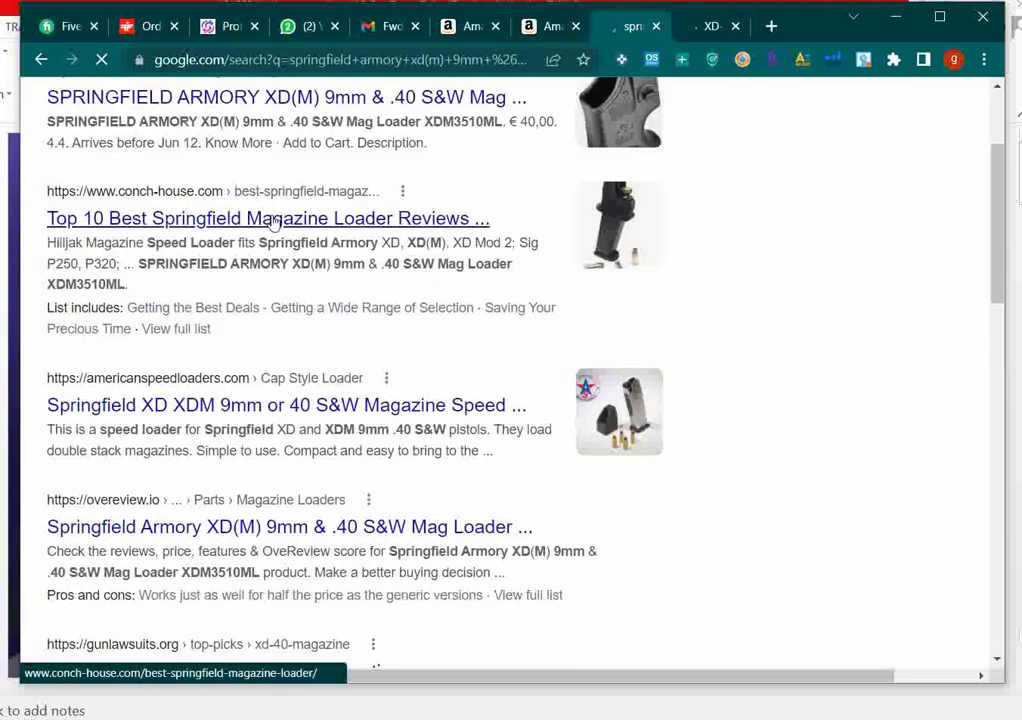
{"action": "scroll", "coordinate": [280, 222], "scroll_direction": "down", "scroll_amount": 2}
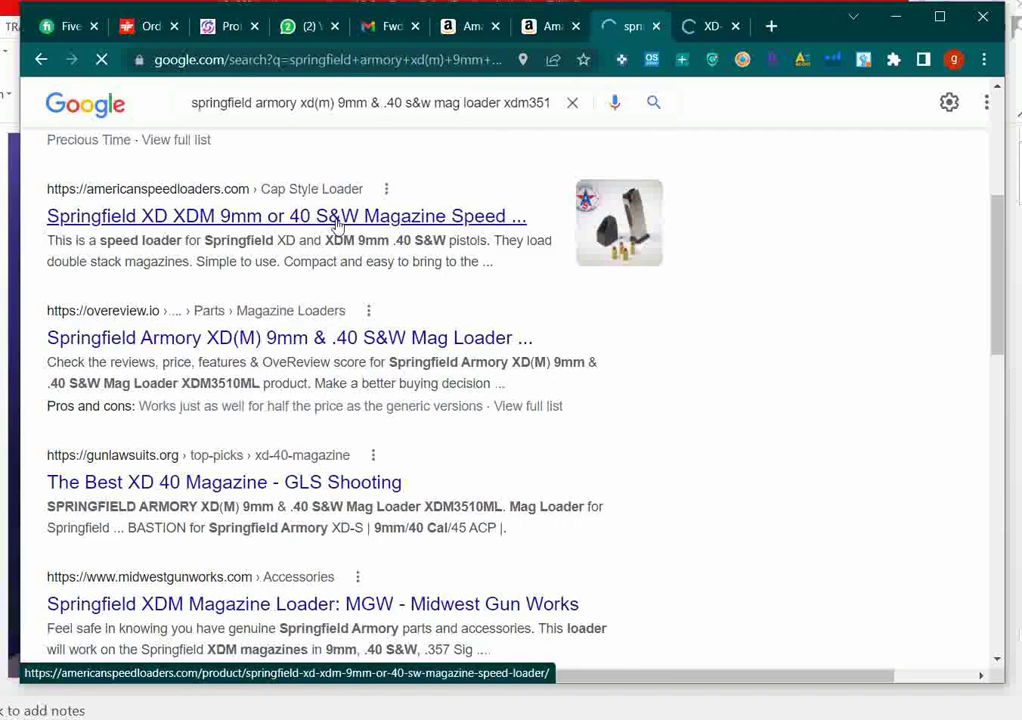
{"action": "right_click", "coordinate": [338, 222]}
{"action": "left_click", "coordinate": [358, 235]}
Step: Open the Midwest Gun Works result for the Springfield XDM Magazine Loader in a new tab
{"action": "scroll", "coordinate": [353, 259], "scroll_direction": "down", "scroll_amount": 3}
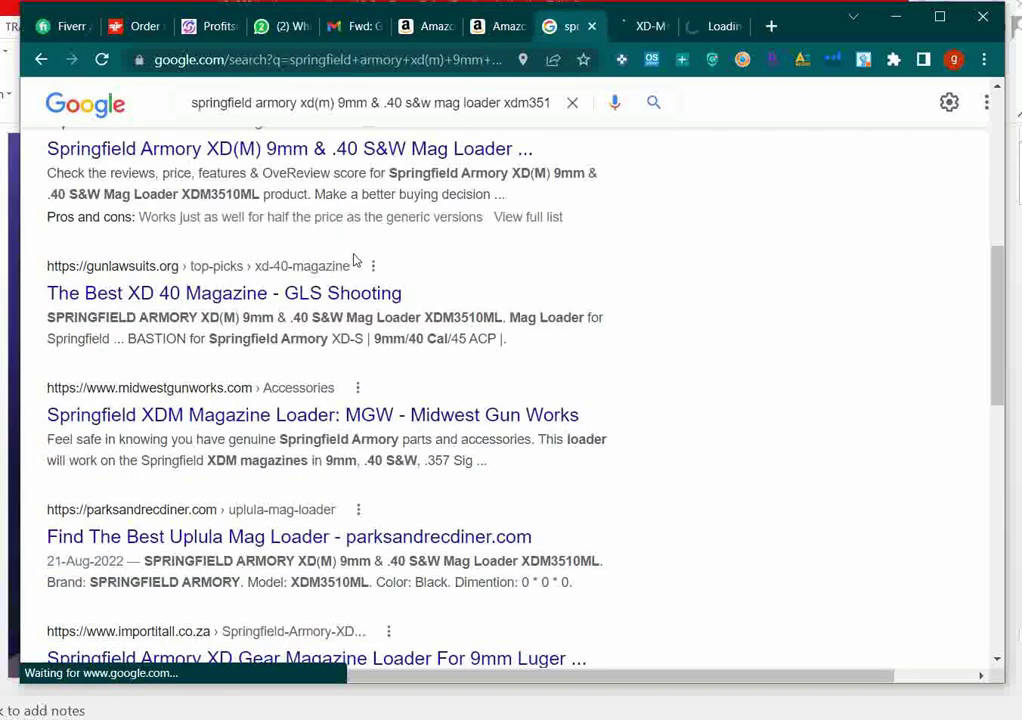
{"action": "scroll", "coordinate": [353, 259], "scroll_direction": "down", "scroll_amount": 1}
{"action": "right_click", "coordinate": [356, 228]}
{"action": "left_click", "coordinate": [362, 246]}
Step: Open the parksandrecdiner.com Uplula Mag Loader result and the cheaperthandirt.com XDM Gear Magazine Loader result in new tabs
{"action": "scroll", "coordinate": [340, 252], "scroll_direction": "down", "scroll_amount": 1}
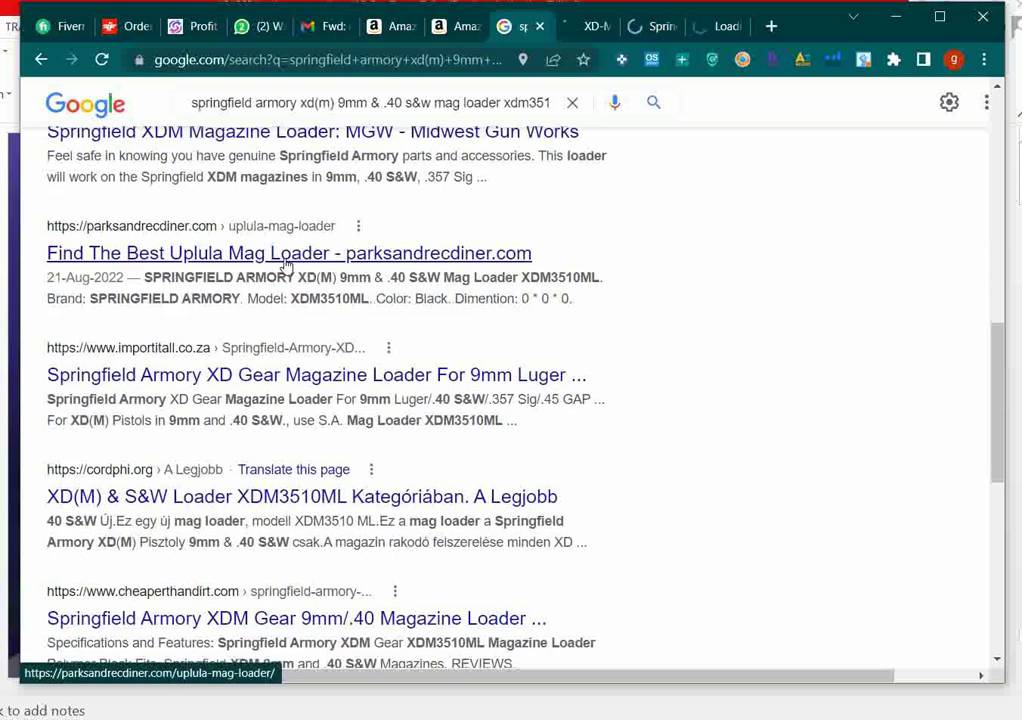
{"action": "right_click", "coordinate": [285, 263]}
{"action": "left_click", "coordinate": [322, 276]}
{"action": "scroll", "coordinate": [328, 287], "scroll_direction": "down", "scroll_amount": 2}
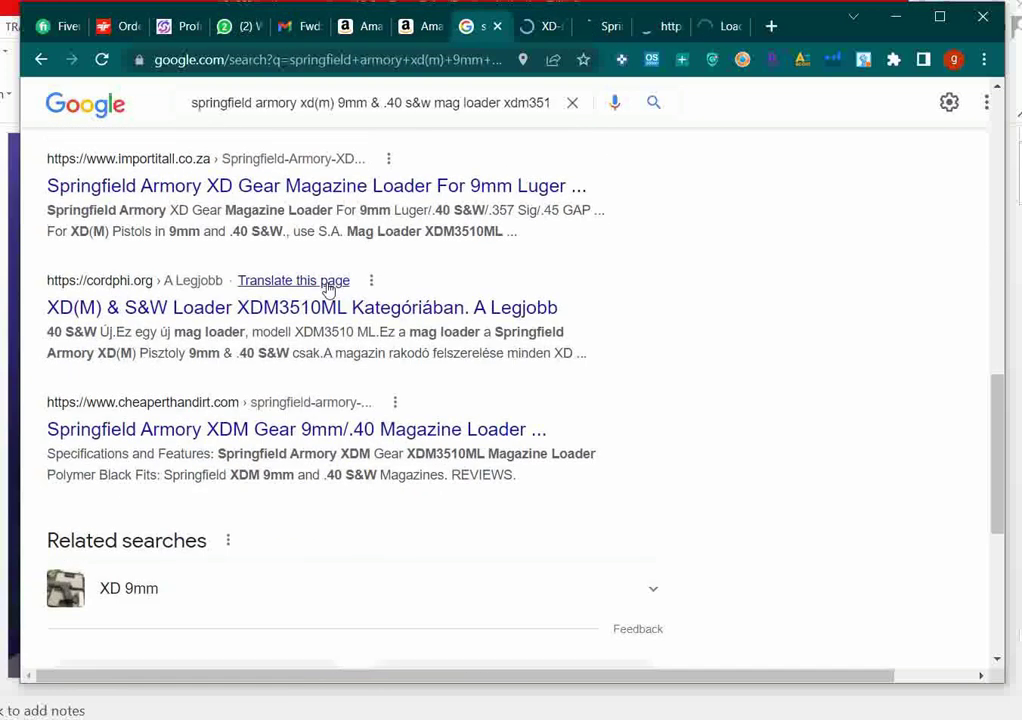
{"action": "right_click", "coordinate": [389, 436]}
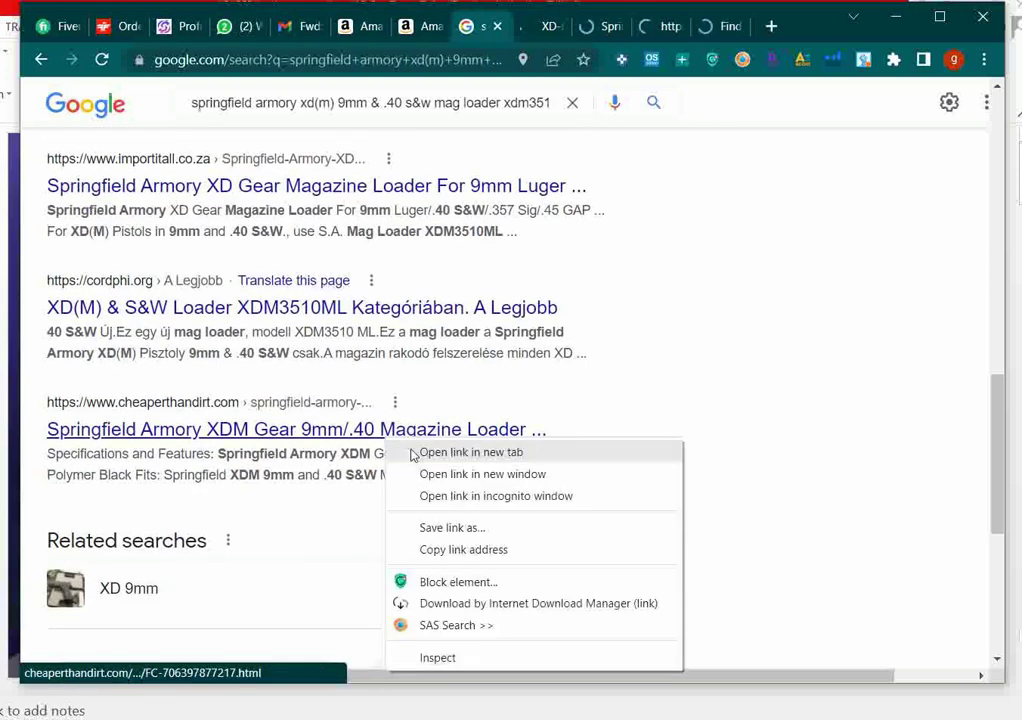
{"action": "left_click", "coordinate": [470, 452]}
Step: Move the seller's Amazon product list tab after the Google results tab and copy the Springfield Armory mag loader's ASIN
{"action": "left_click", "coordinate": [425, 26]}
{"action": "left_click_drag", "start_coordinate": [425, 27], "coordinate": [438, 28]}
{"action": "left_click", "coordinate": [574, 478]}
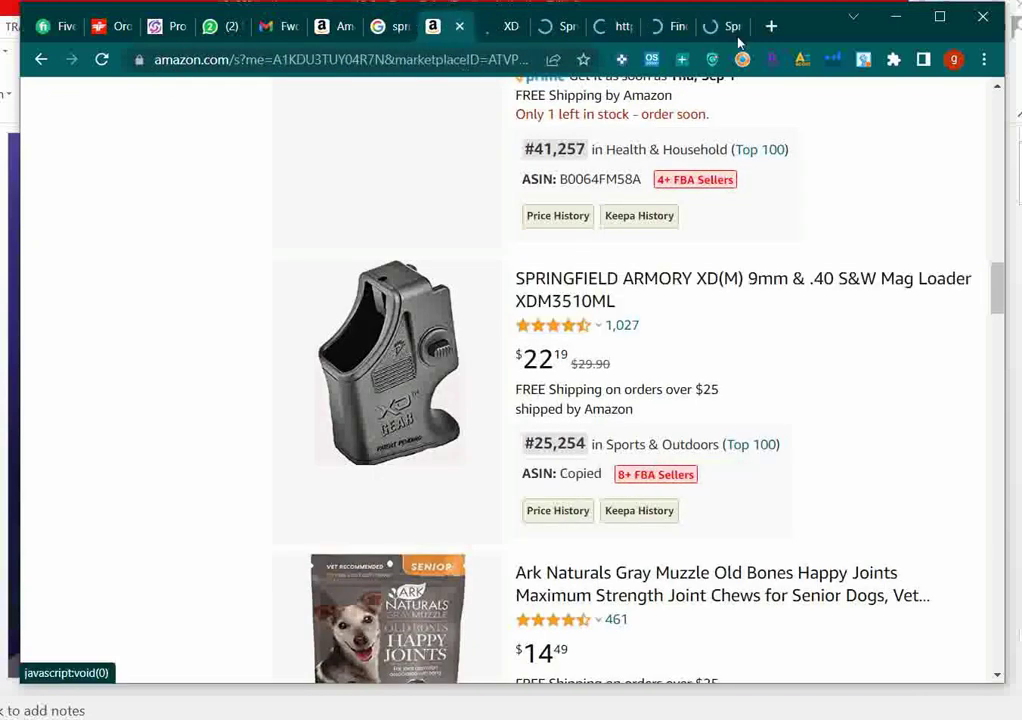
Step: Search Google in a new tab for "B01MDK51PY" and open the Amazon page of the Springfield Armory mag loader
{"action": "left_click", "coordinate": [771, 26]}
{"action": "type", "text": "B01MDK51PY"}
{"action": "key", "text": "Return"}
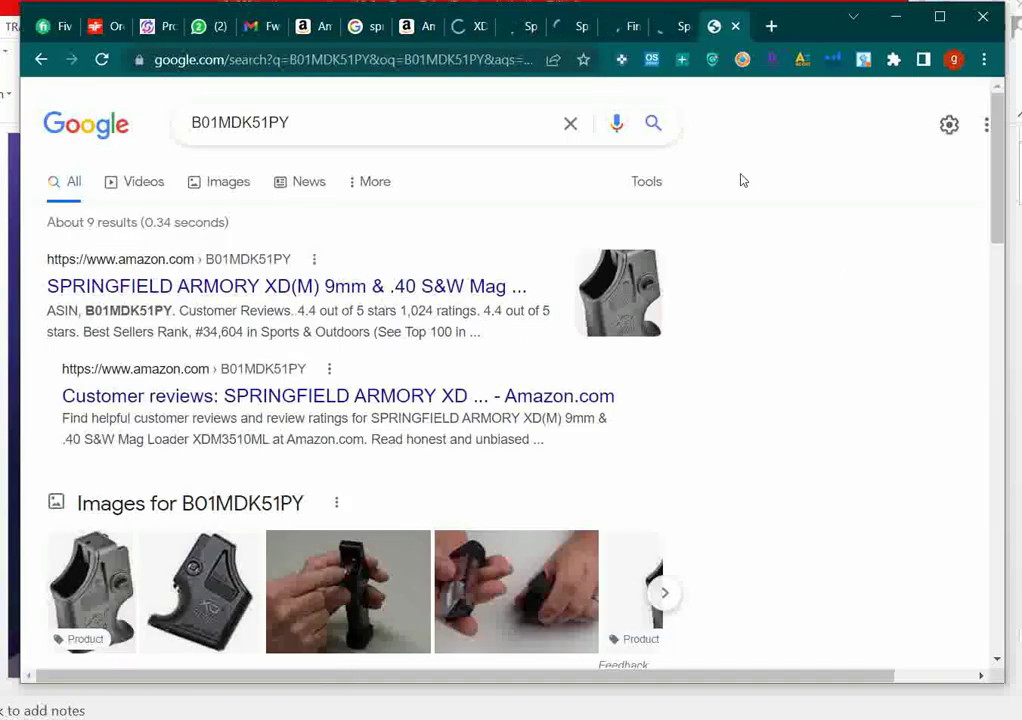
{"action": "left_click", "coordinate": [205, 288]}
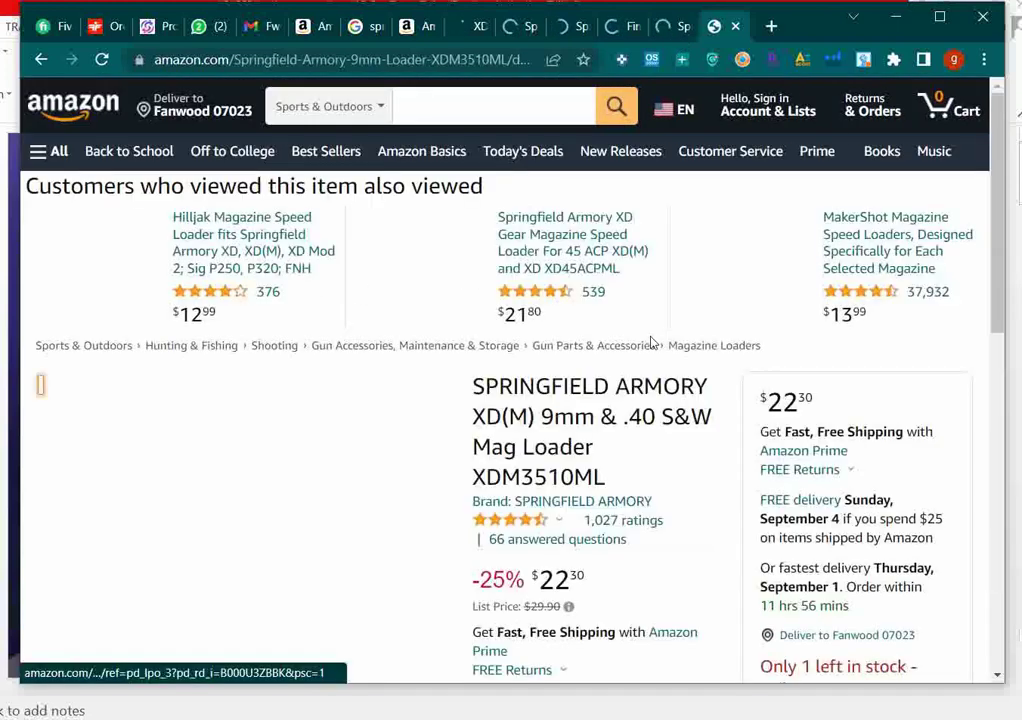
Step: Examine the mag loader's price, stock, other sellers' offers and Keepa price history on its Amazon page
{"action": "scroll", "coordinate": [785, 381], "scroll_direction": "down", "scroll_amount": 3}
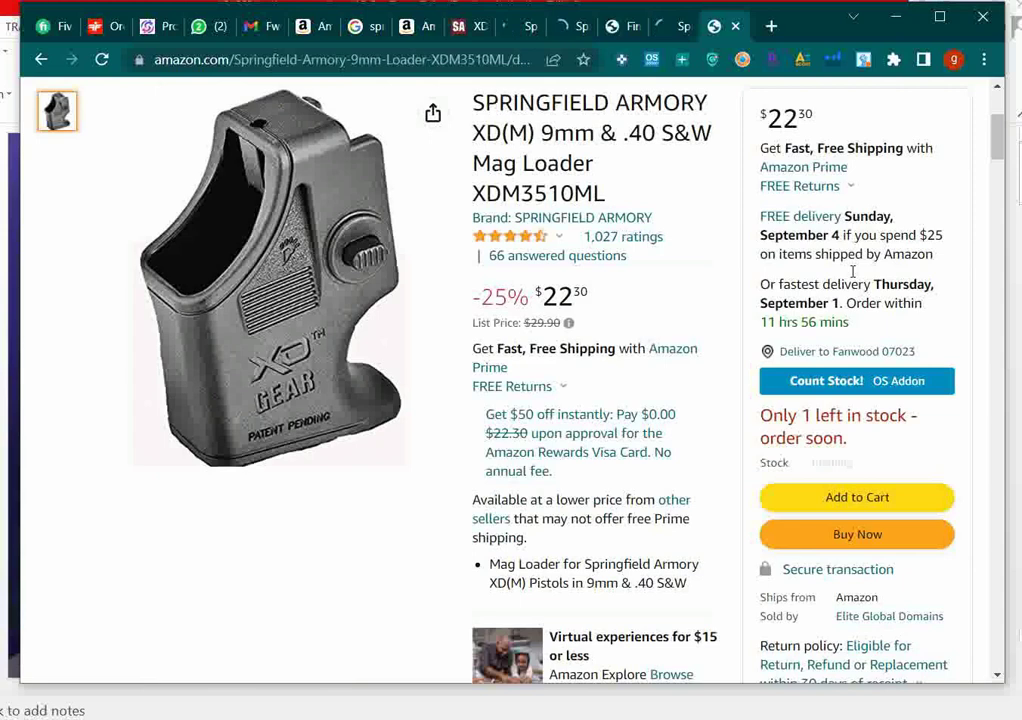
{"action": "scroll", "coordinate": [855, 270], "scroll_direction": "down", "scroll_amount": 2}
{"action": "scroll", "coordinate": [858, 270], "scroll_direction": "down", "scroll_amount": 1}
{"action": "scroll", "coordinate": [858, 275], "scroll_direction": "up", "scroll_amount": 4}
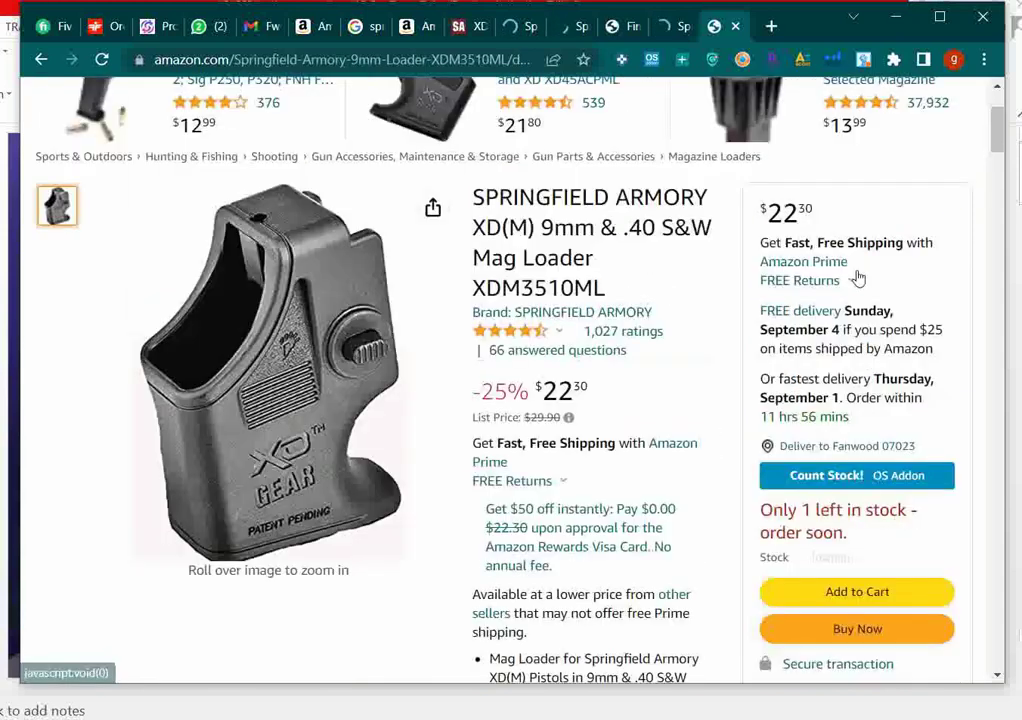
{"action": "scroll", "coordinate": [858, 278], "scroll_direction": "up", "scroll_amount": 2}
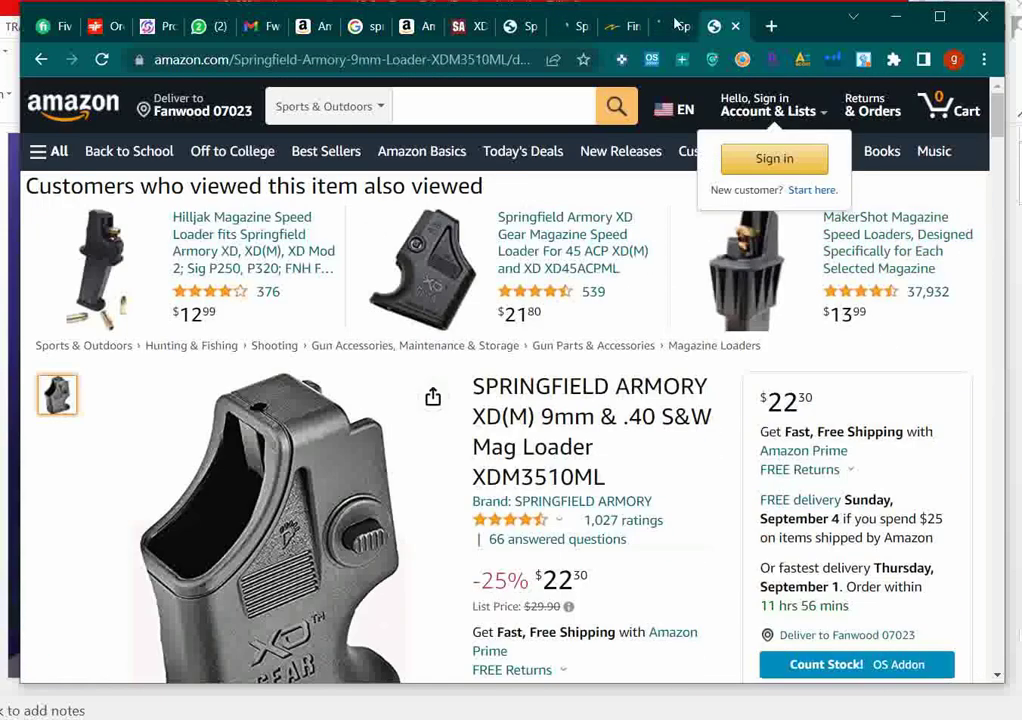
{"action": "scroll", "coordinate": [733, 355], "scroll_direction": "down", "scroll_amount": 10}
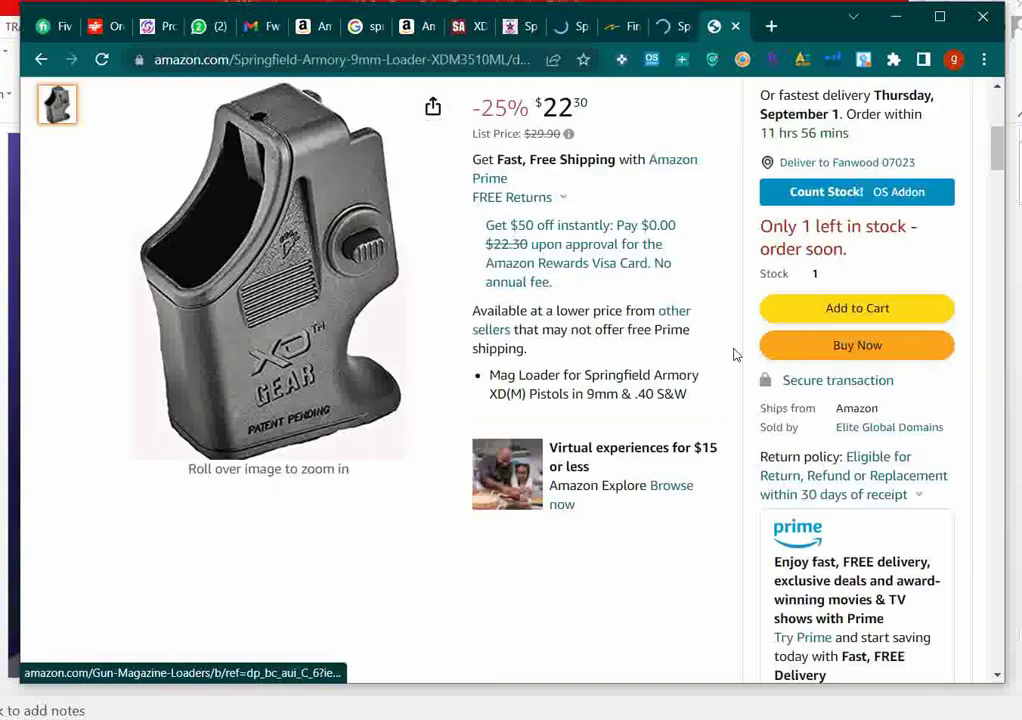
{"action": "scroll", "coordinate": [733, 355], "scroll_direction": "down", "scroll_amount": 3}
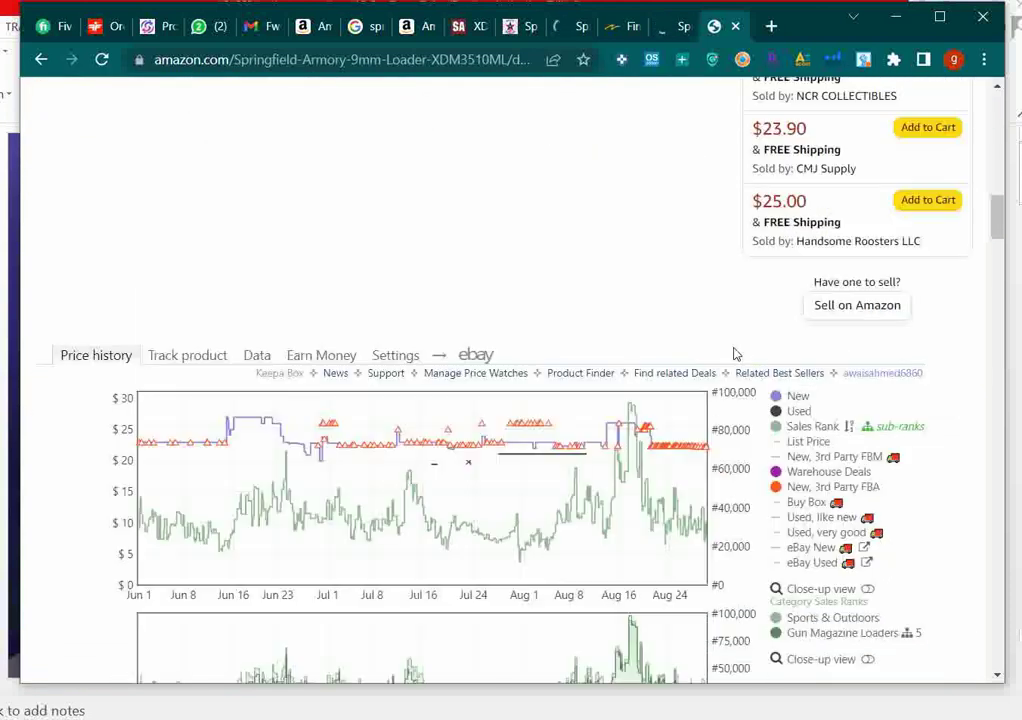
{"action": "scroll", "coordinate": [735, 354], "scroll_direction": "up", "scroll_amount": 12}
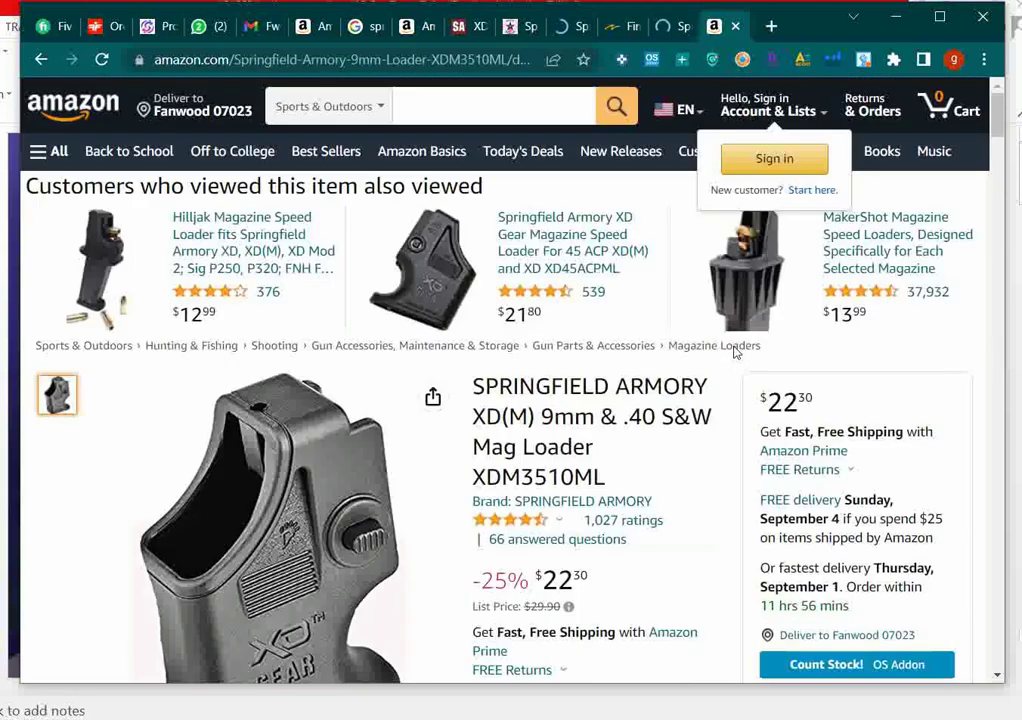
Step: Check the magazine loader's availability on cheaperthandirt.com, dismissing the pop-up, and close that page
{"action": "left_click", "coordinate": [675, 22]}
{"action": "scroll", "coordinate": [720, 270], "scroll_direction": "down", "scroll_amount": 4}
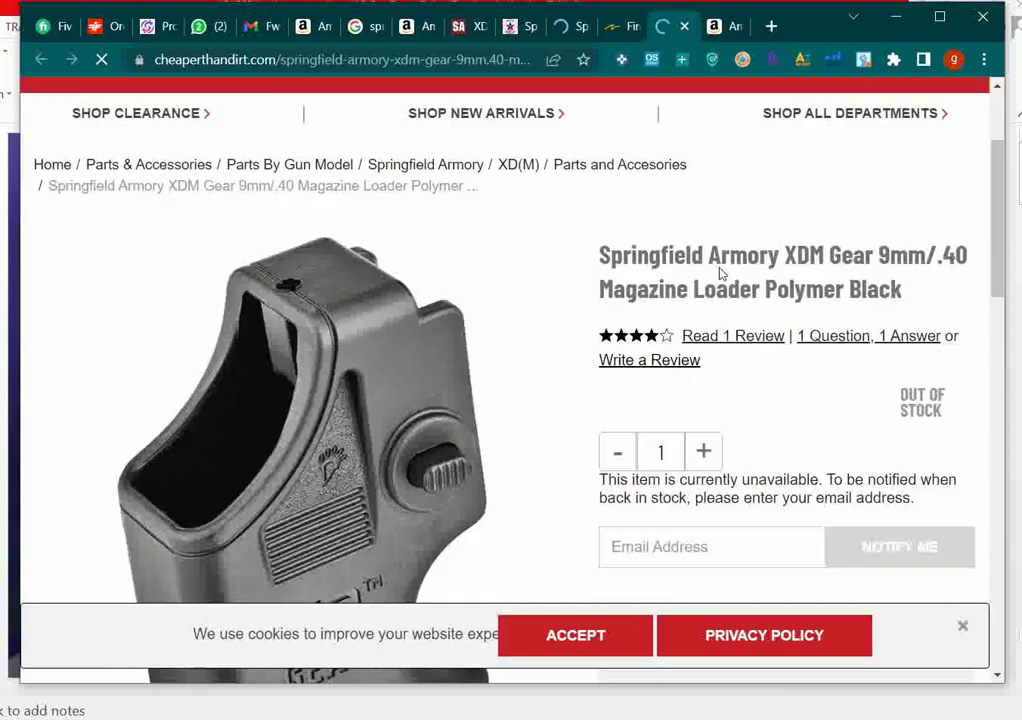
{"action": "scroll", "coordinate": [720, 272], "scroll_direction": "up", "scroll_amount": 1}
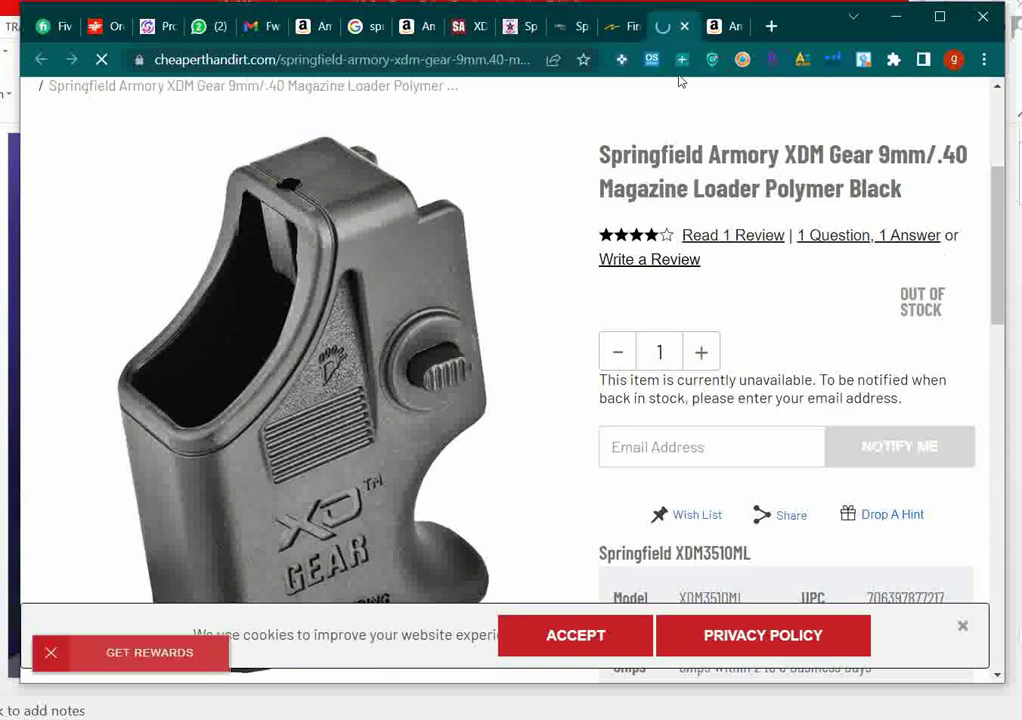
{"action": "scroll", "coordinate": [817, 269], "scroll_direction": "down", "scroll_amount": 1}
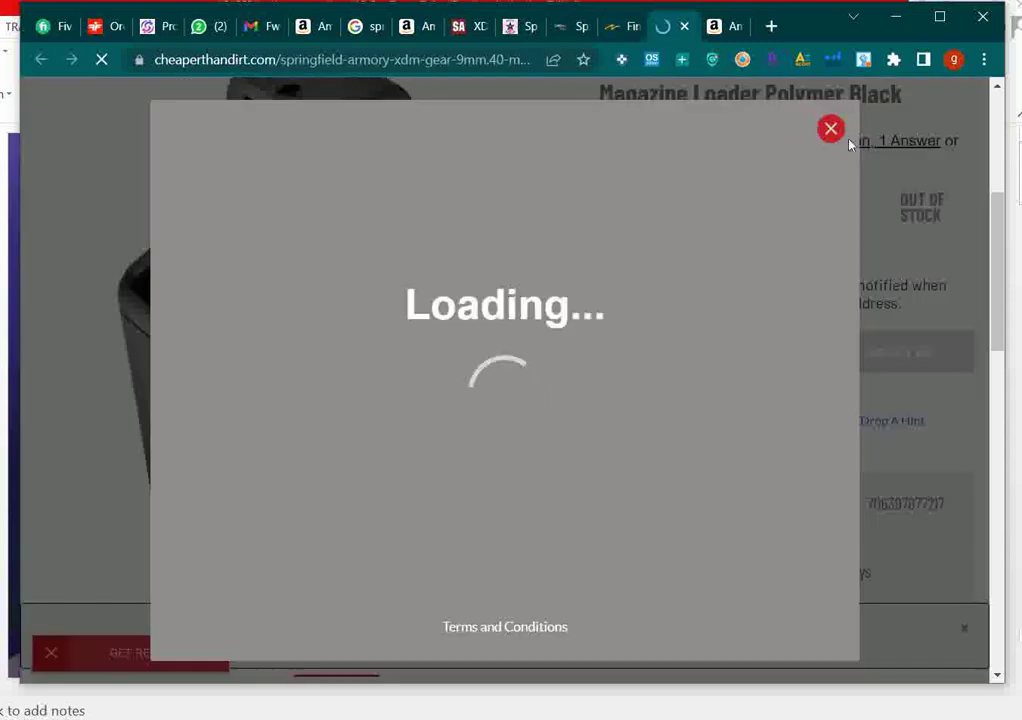
{"action": "left_click", "coordinate": [829, 137]}
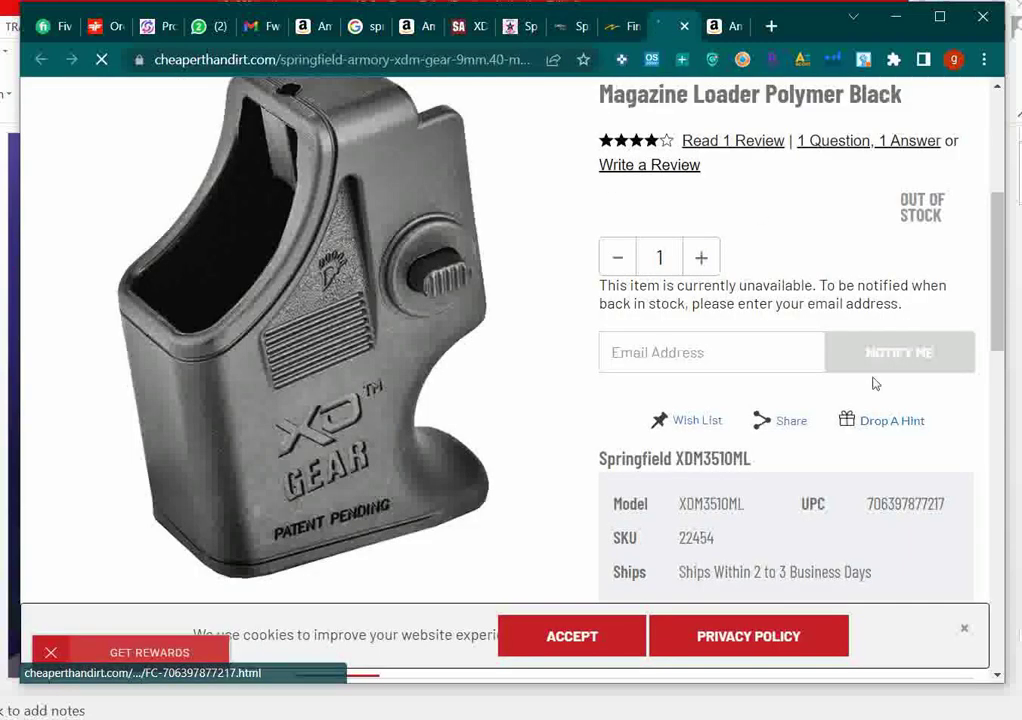
{"action": "scroll", "coordinate": [645, 337], "scroll_direction": "down", "scroll_amount": 2}
{"action": "scroll", "coordinate": [771, 335], "scroll_direction": "up", "scroll_amount": 4}
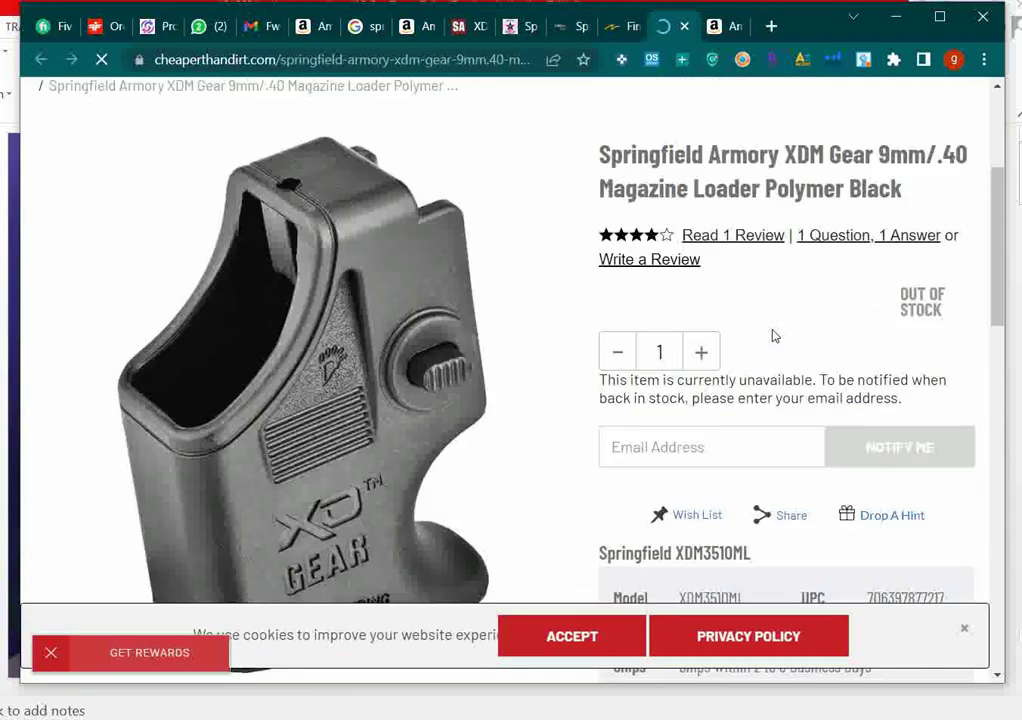
{"action": "left_click", "coordinate": [684, 26]}
Step: Look through the mag loader list on parksandrecdiner.com and close that page
{"action": "left_click", "coordinate": [628, 26]}
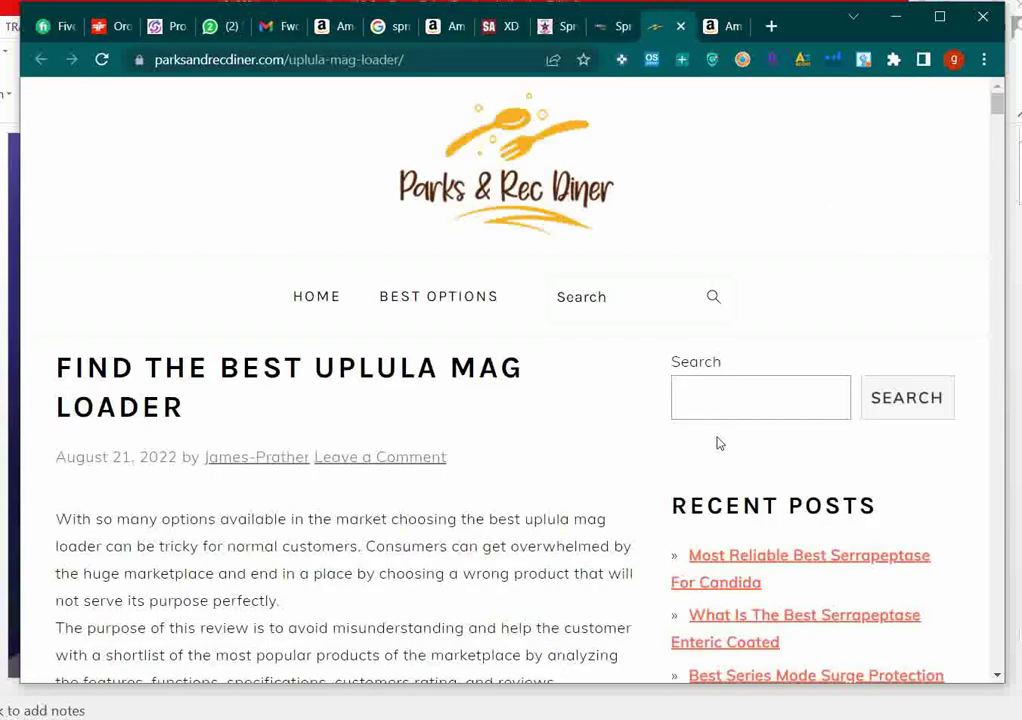
{"action": "scroll", "coordinate": [719, 443], "scroll_direction": "down", "scroll_amount": 9}
{"action": "scroll", "coordinate": [719, 443], "scroll_direction": "up", "scroll_amount": 1}
{"action": "scroll", "coordinate": [719, 443], "scroll_direction": "up", "scroll_amount": 5}
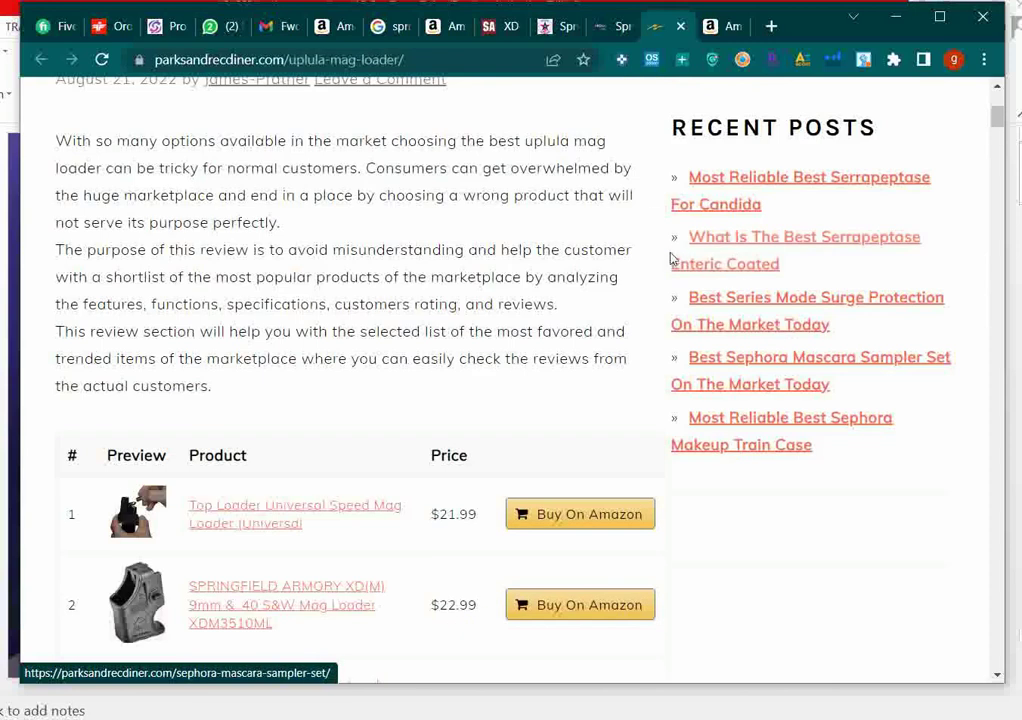
{"action": "left_click", "coordinate": [680, 26]}
Step: Check the Springfield XDM Magazine Loader's price and stock status on midwestgunworks.com and close that page
{"action": "left_click", "coordinate": [615, 22]}
{"action": "scroll", "coordinate": [677, 381], "scroll_direction": "down", "scroll_amount": 3}
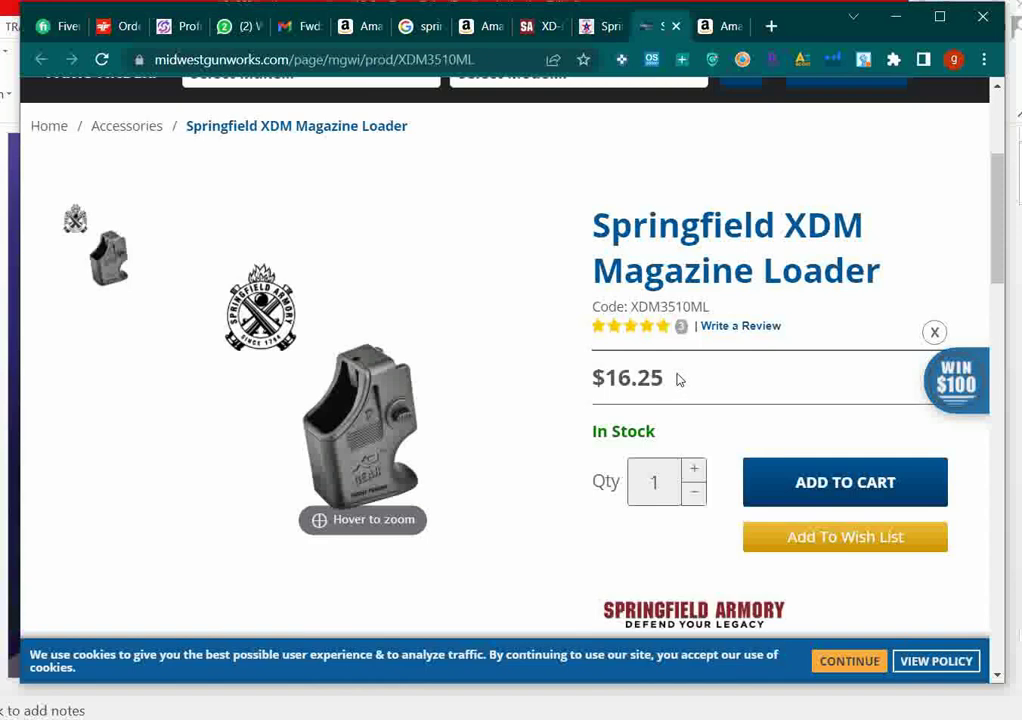
{"action": "scroll", "coordinate": [844, 388], "scroll_direction": "down", "scroll_amount": 2}
{"action": "scroll", "coordinate": [844, 390], "scroll_direction": "down", "scroll_amount": 3}
{"action": "scroll", "coordinate": [846, 386], "scroll_direction": "up", "scroll_amount": 1}
{"action": "scroll", "coordinate": [846, 386], "scroll_direction": "up", "scroll_amount": 6}
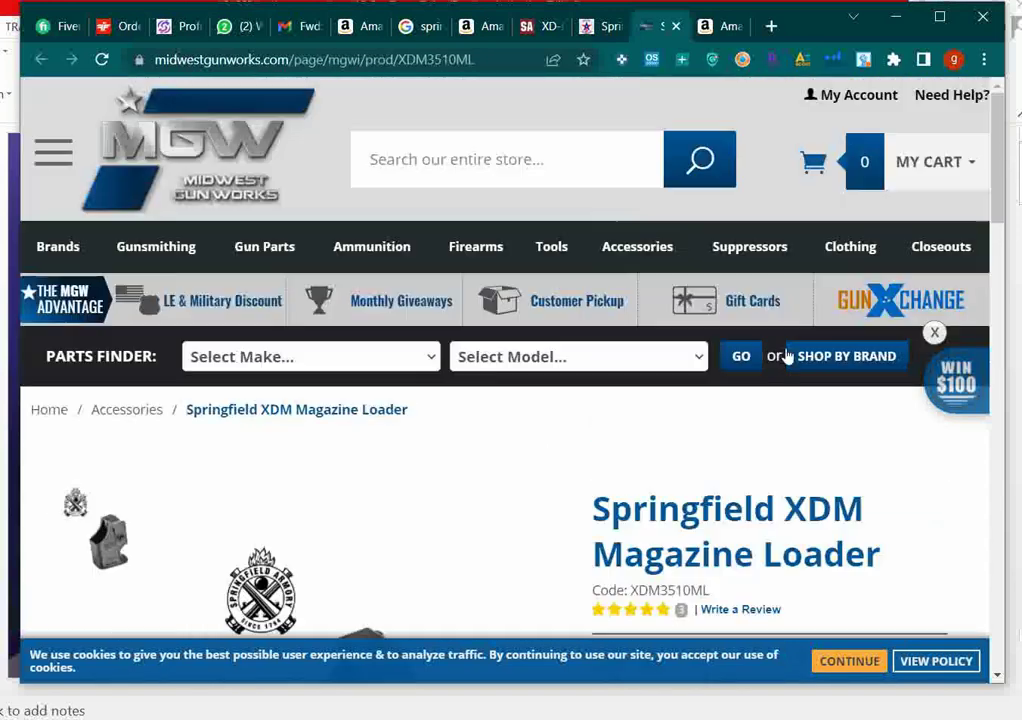
{"action": "left_click", "coordinate": [675, 28]}
Step: Check the speed loader's price on americanspeedloaders.com and set the SellerAmp cost price to 15 on the mag loader's Amazon page
{"action": "left_click", "coordinate": [603, 26]}
{"action": "scroll", "coordinate": [295, 432], "scroll_direction": "down", "scroll_amount": 2}
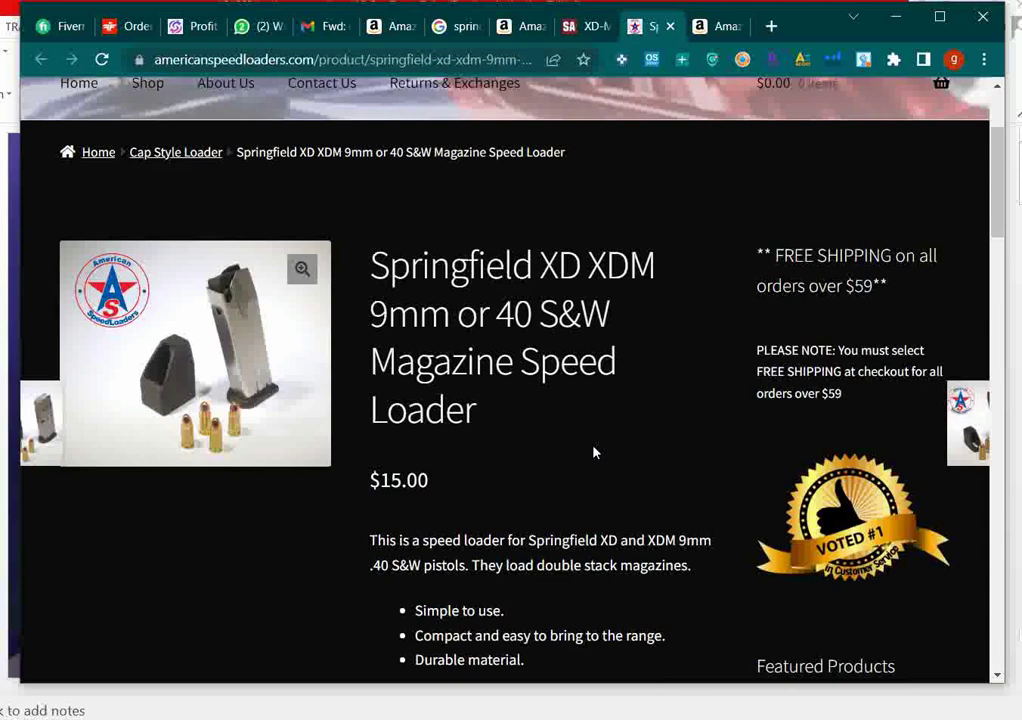
{"action": "left_click", "coordinate": [702, 28]}
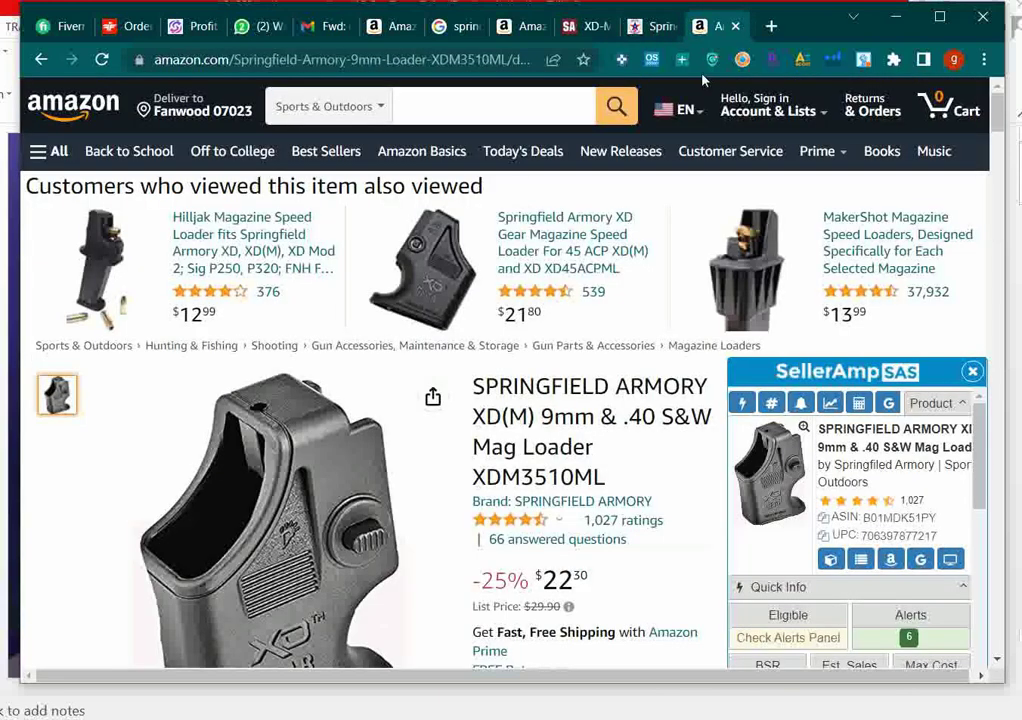
{"action": "scroll", "coordinate": [790, 548], "scroll_direction": "down", "scroll_amount": 3}
{"action": "left_click", "coordinate": [799, 552]}
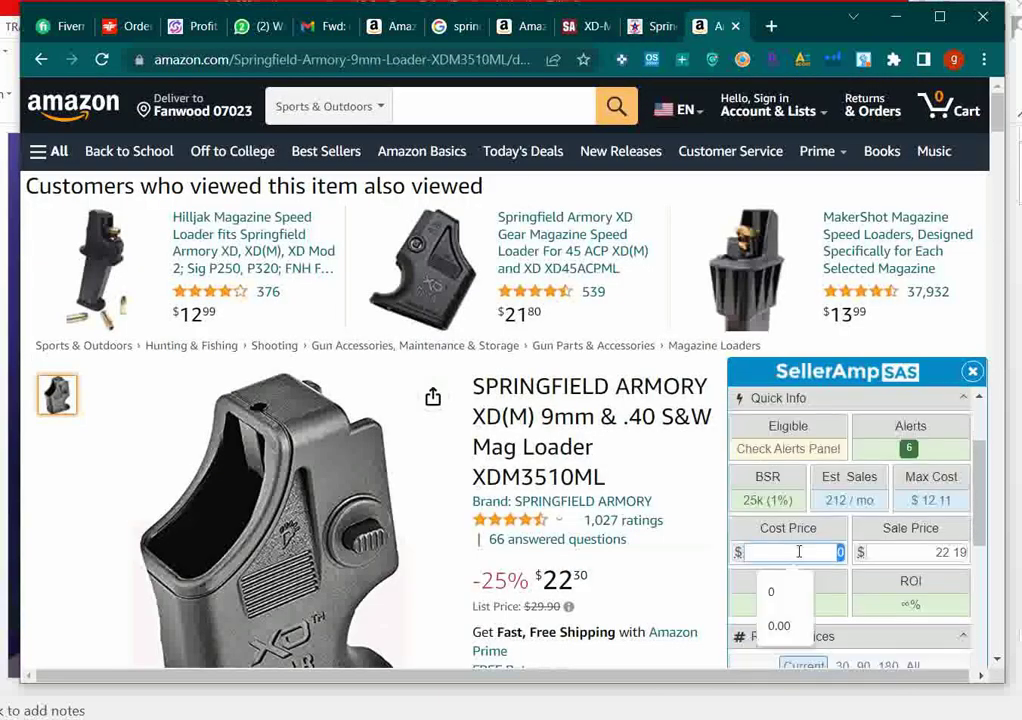
{"action": "type", "text": "15"}
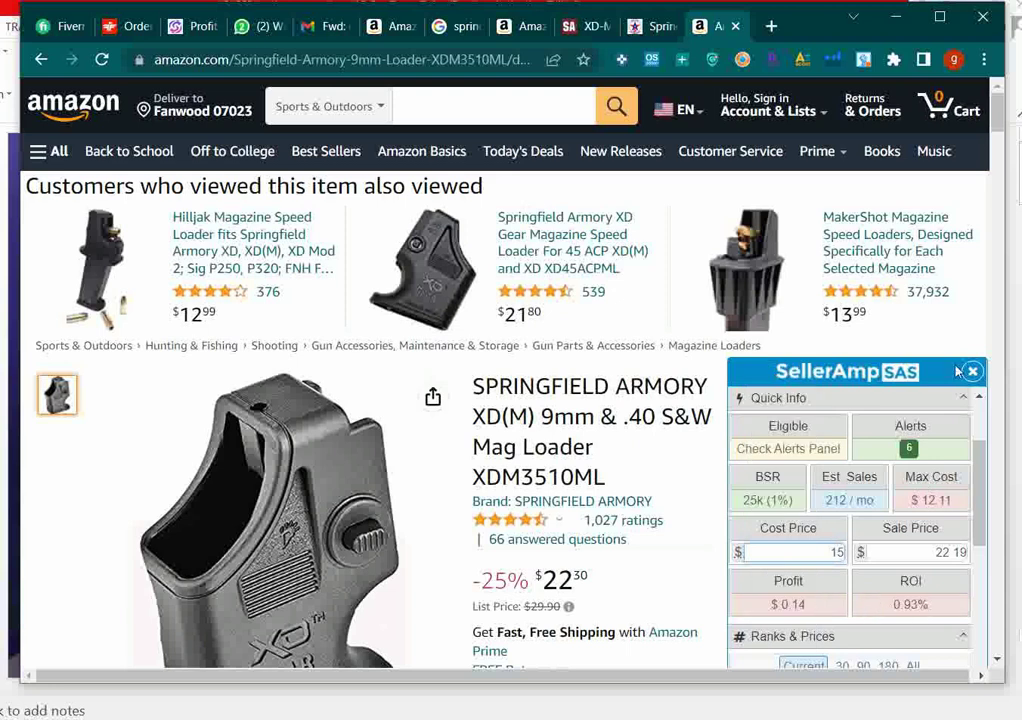
Step: Search Google for the speed loader's copied americanspeedloaders.com title with "USA bulk" added: "Springfield XD XDM 9mm or 40 S&W Magazine Speed Loader USA bulk"
{"action": "left_click", "coordinate": [662, 26]}
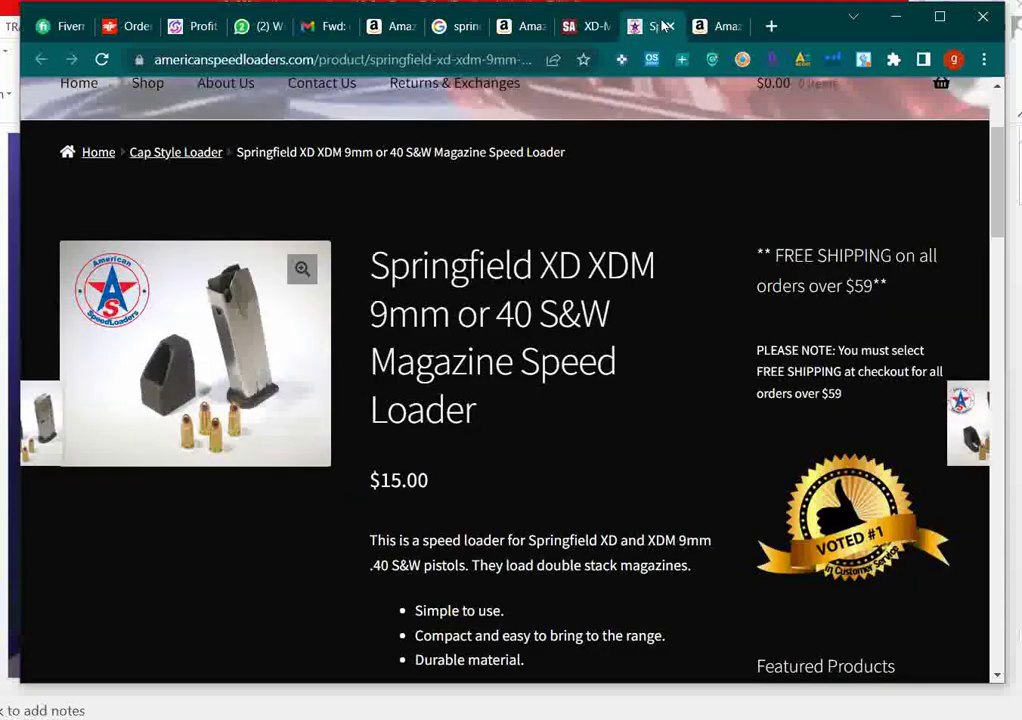
{"action": "left_click", "coordinate": [715, 32]}
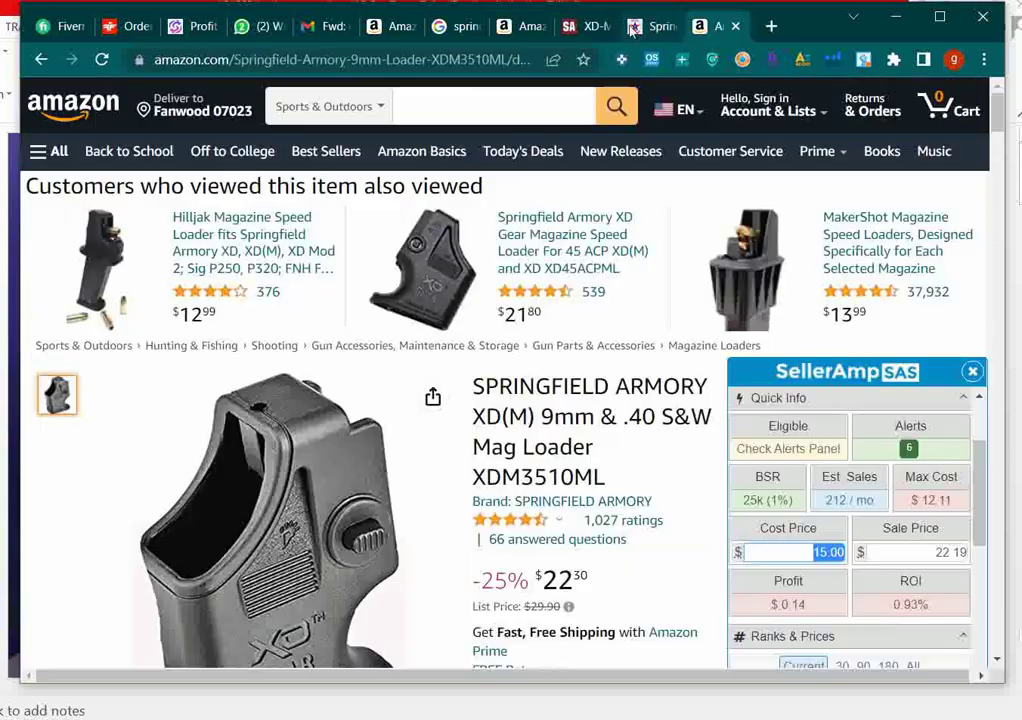
{"action": "left_click", "coordinate": [645, 28]}
{"action": "left_click_drag", "start_coordinate": [487, 408], "coordinate": [368, 262]}
{"action": "key", "text": "ctrl+c"}
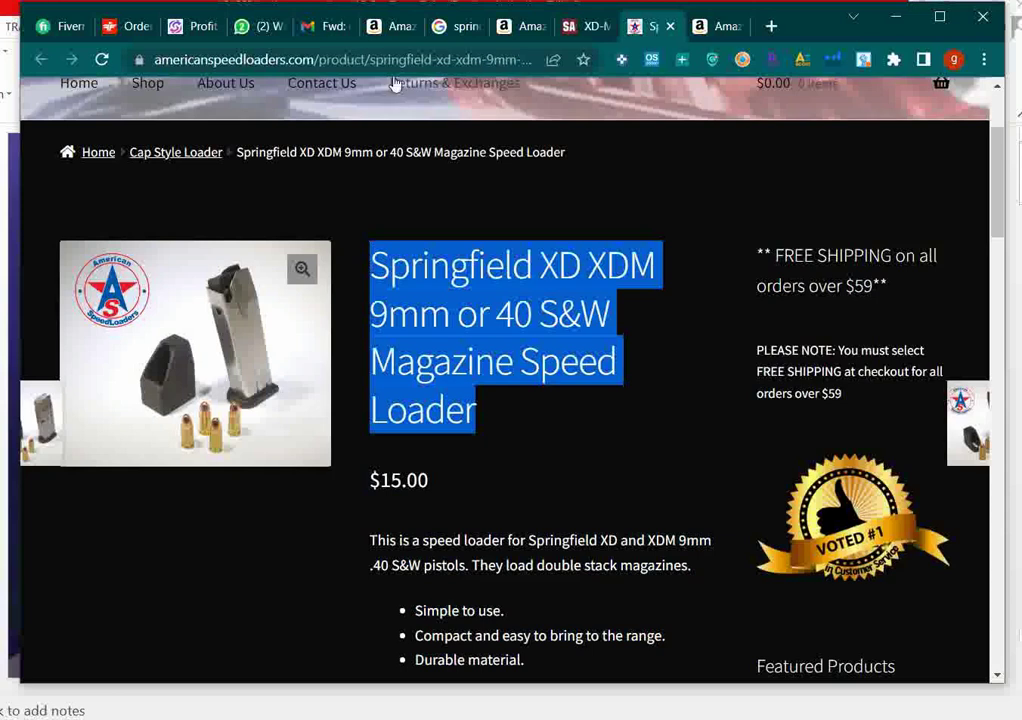
{"action": "left_click", "coordinate": [402, 60]}
{"action": "key", "text": "ctrl+v"}
{"action": "type", "text": "US"}
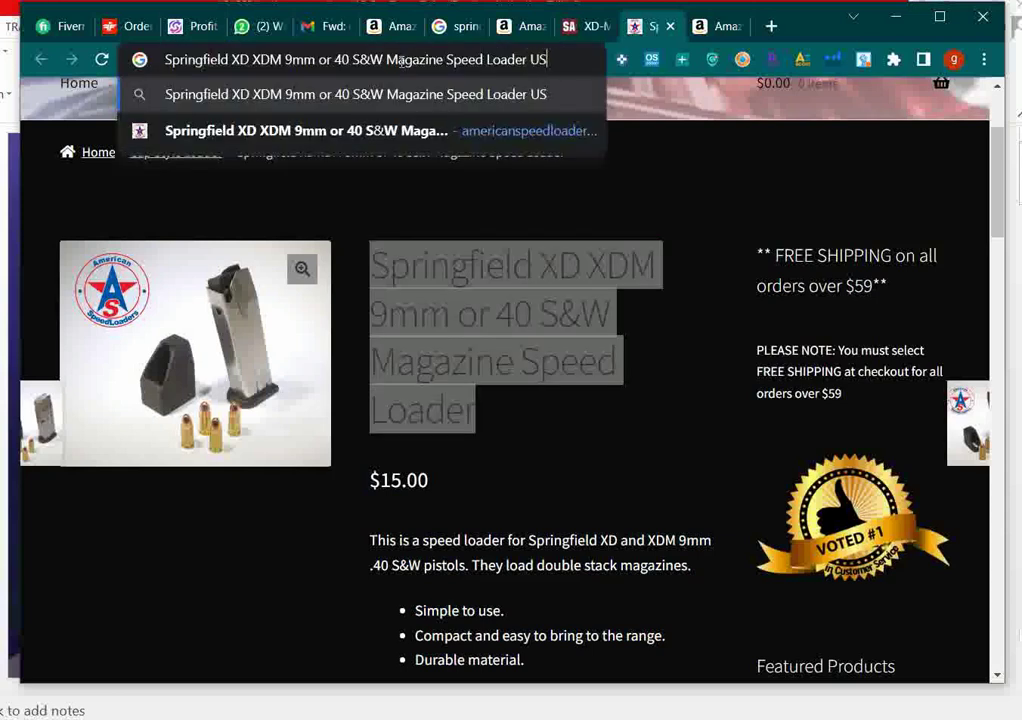
{"action": "type", "text": "A bulk"}
{"action": "key", "text": "Return"}
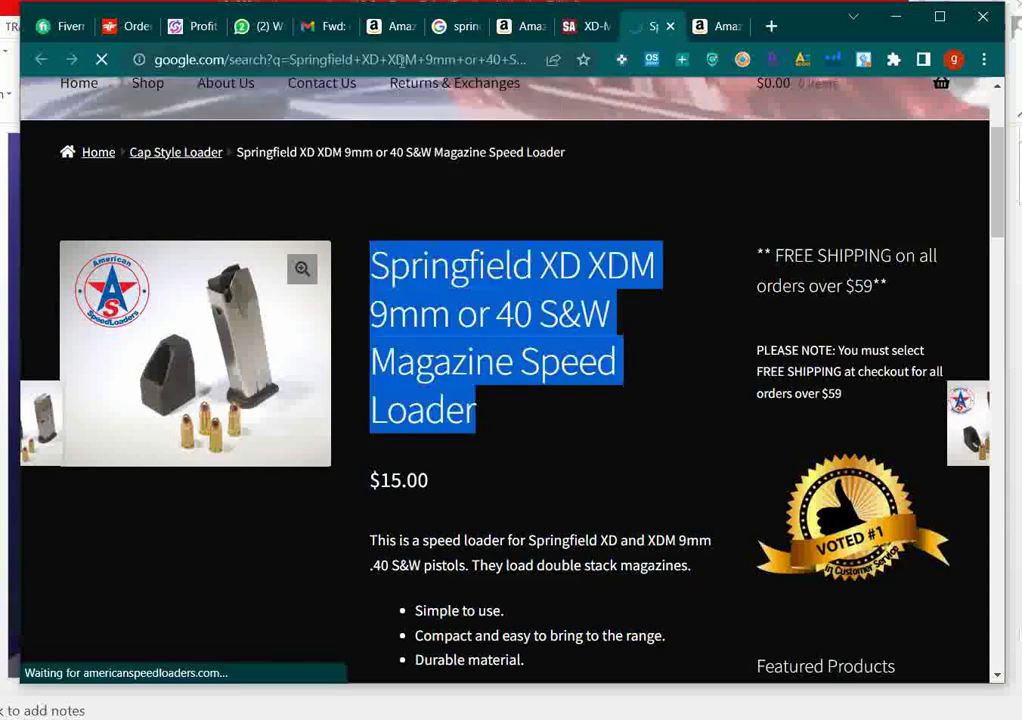
Step: Open the makershot.com, americanspeedloaders.com and raeind.com speed loader results in separate tabs and look through the remaining results
{"action": "scroll", "coordinate": [277, 236], "scroll_direction": "down", "scroll_amount": 3}
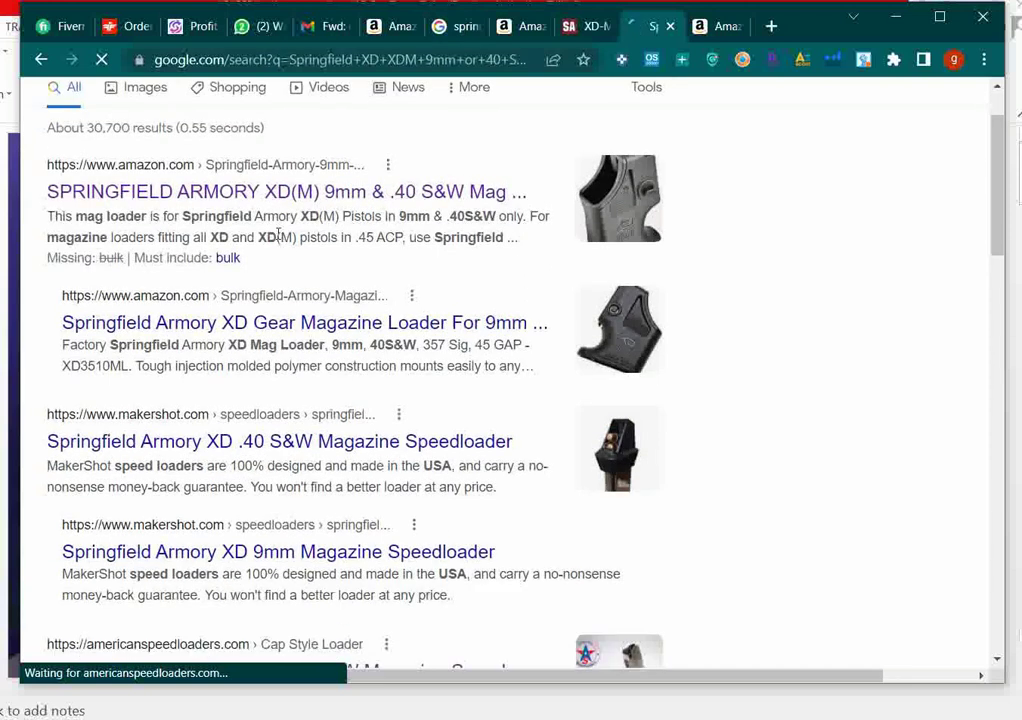
{"action": "right_click", "coordinate": [330, 355]}
{"action": "left_click", "coordinate": [370, 364]}
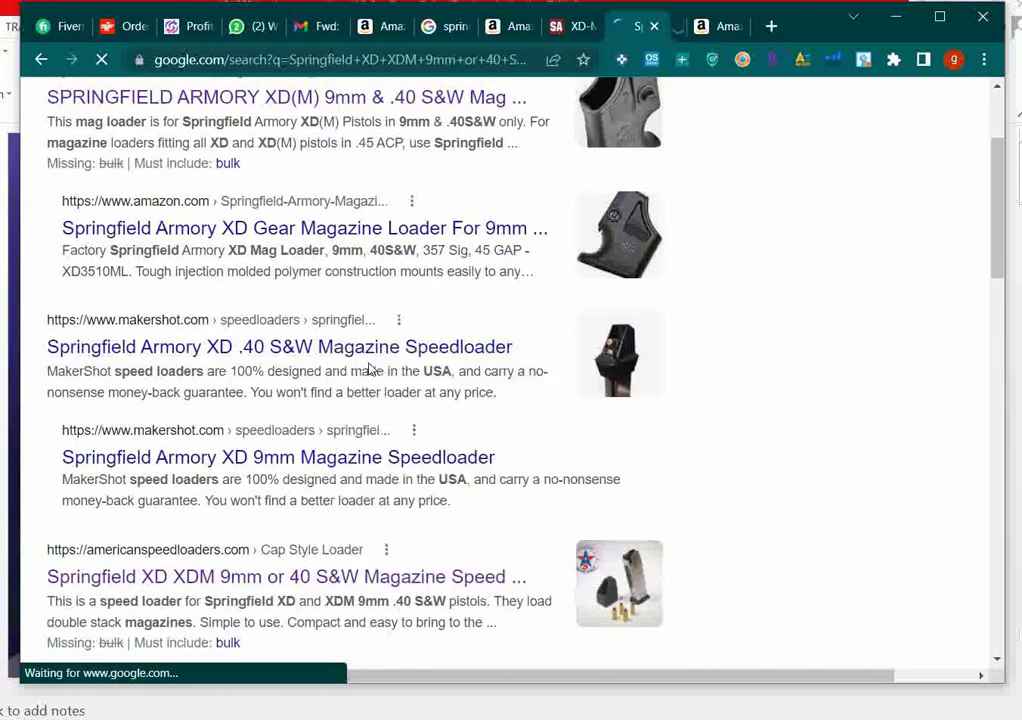
{"action": "scroll", "coordinate": [370, 365], "scroll_direction": "down", "scroll_amount": 3}
{"action": "scroll", "coordinate": [327, 286], "scroll_direction": "down", "scroll_amount": 2}
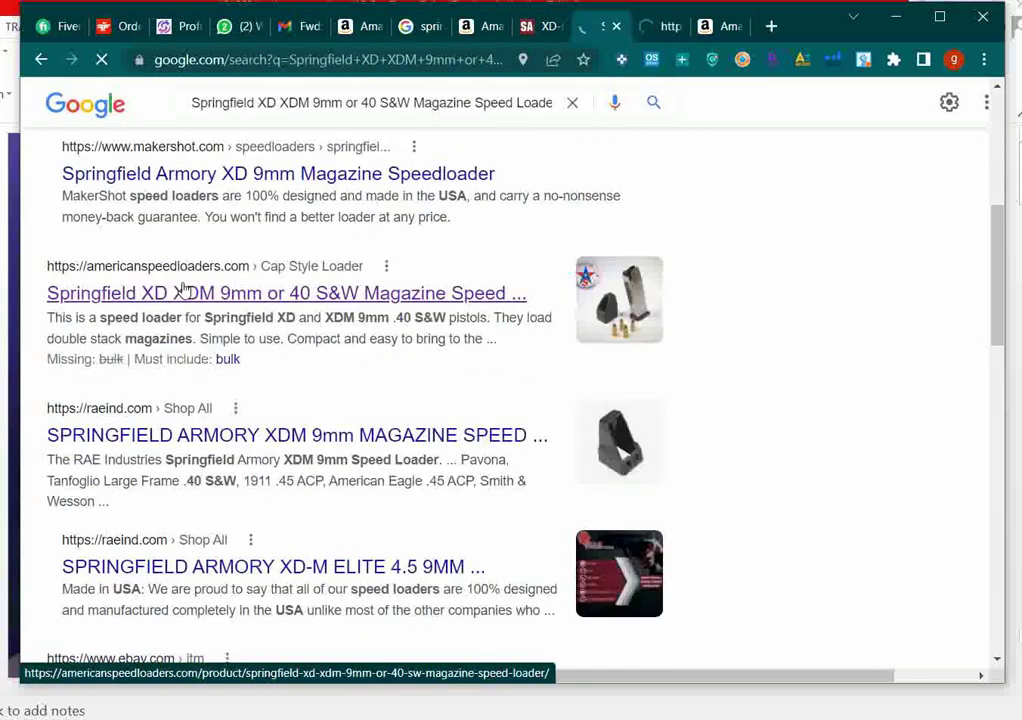
{"action": "right_click", "coordinate": [210, 310]}
{"action": "left_click", "coordinate": [247, 321]}
{"action": "scroll", "coordinate": [246, 321], "scroll_direction": "down", "scroll_amount": 3}
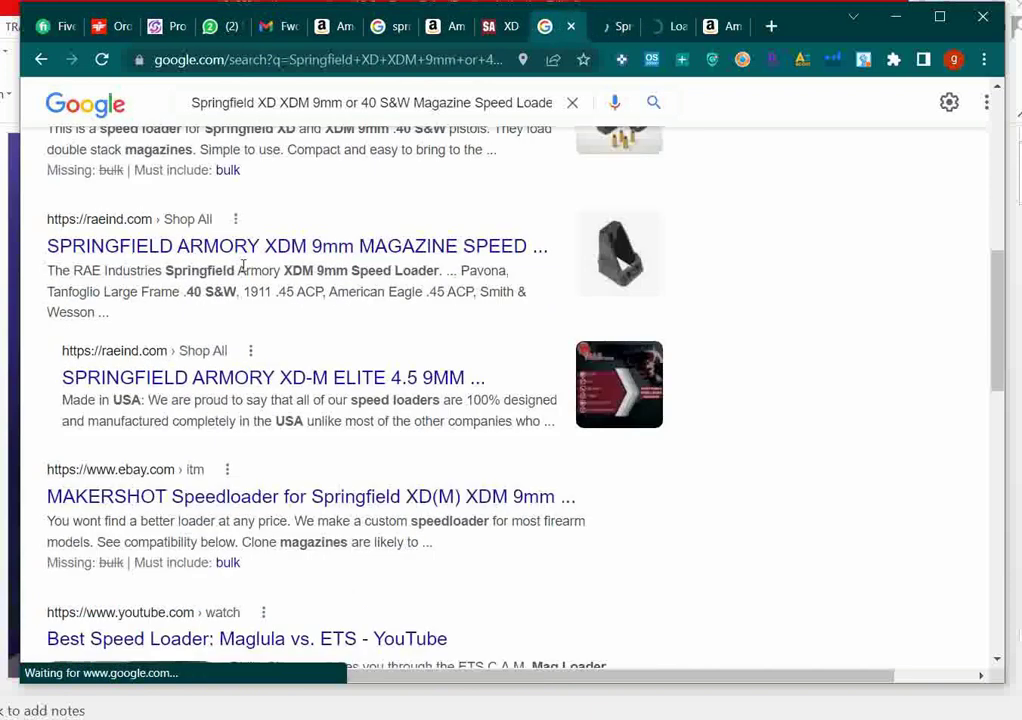
{"action": "right_click", "coordinate": [244, 263]}
{"action": "left_click", "coordinate": [264, 280]}
{"action": "scroll", "coordinate": [265, 280], "scroll_direction": "down", "scroll_amount": 6}
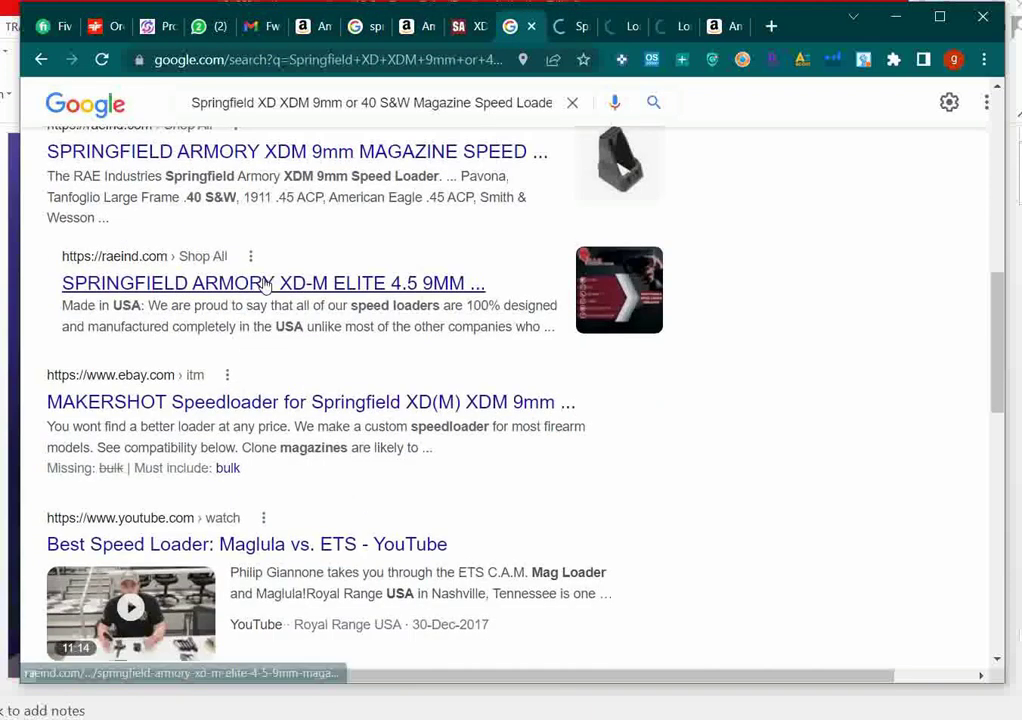
{"action": "scroll", "coordinate": [265, 312], "scroll_direction": "down", "scroll_amount": 12}
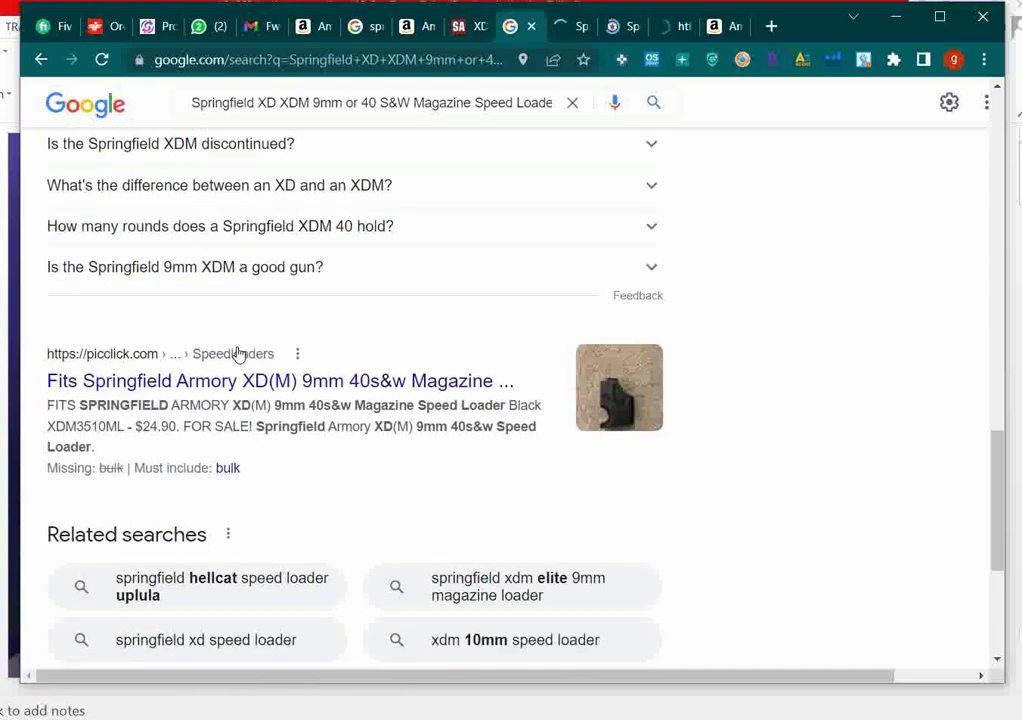
Step: Check the price and description of the Springfield Armory XD .40 S&W Magazine Speedloader on makershot.com and close that page
{"action": "left_click", "coordinate": [565, 22]}
{"action": "scroll", "coordinate": [490, 250], "scroll_direction": "down", "scroll_amount": 3}
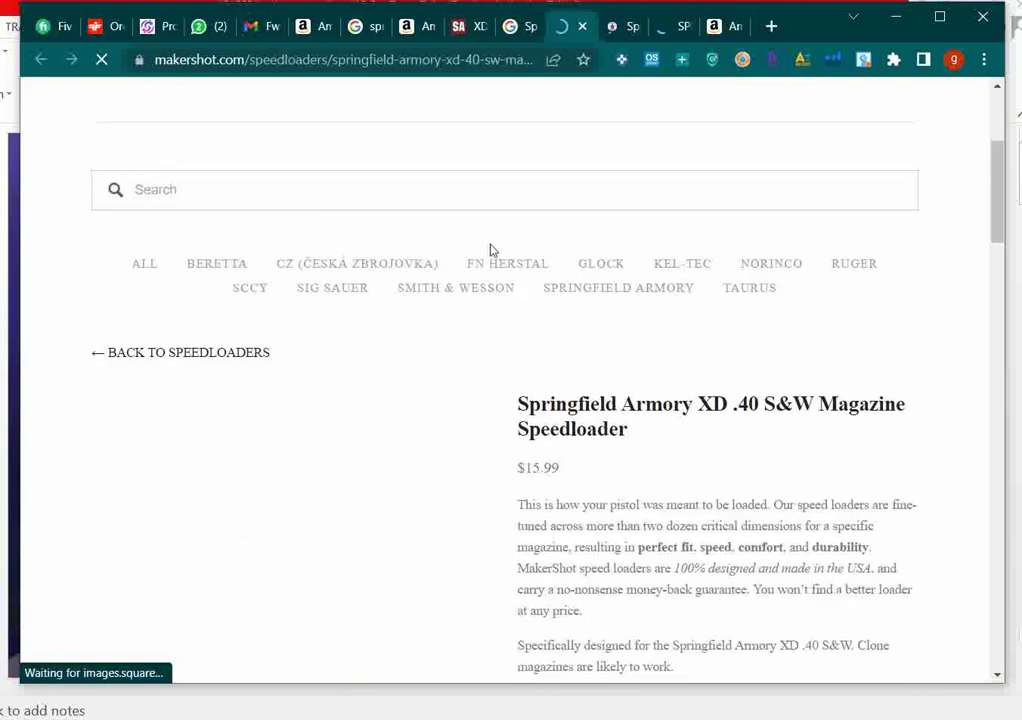
{"action": "scroll", "coordinate": [490, 250], "scroll_direction": "down", "scroll_amount": 5}
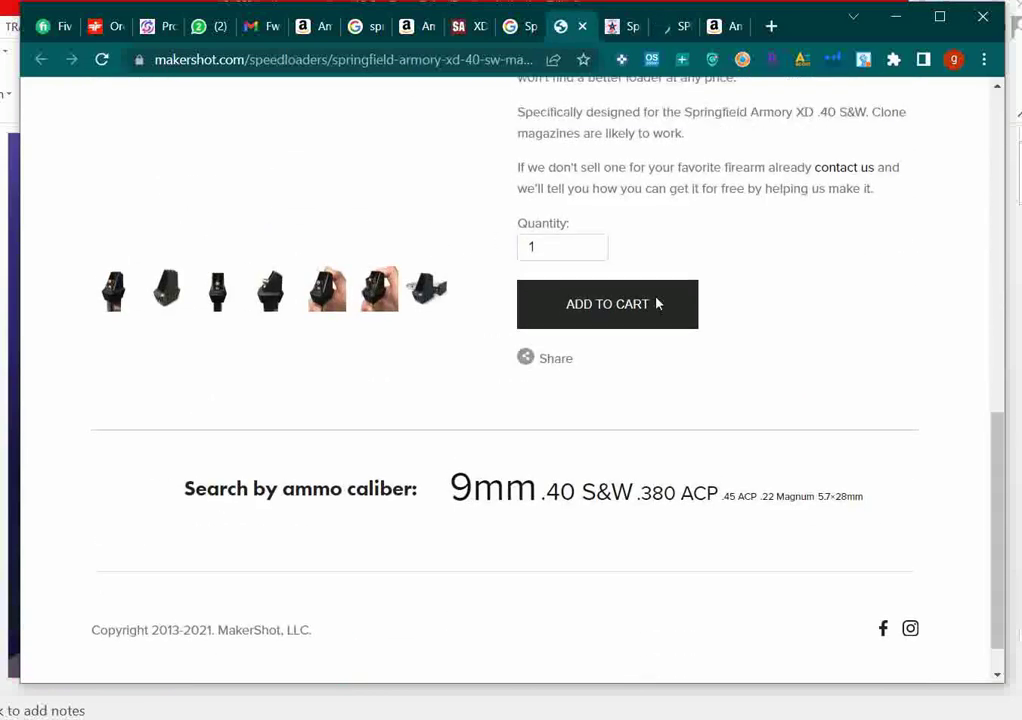
{"action": "scroll", "coordinate": [657, 303], "scroll_direction": "up", "scroll_amount": 7}
{"action": "scroll", "coordinate": [572, 431], "scroll_direction": "down", "scroll_amount": 3}
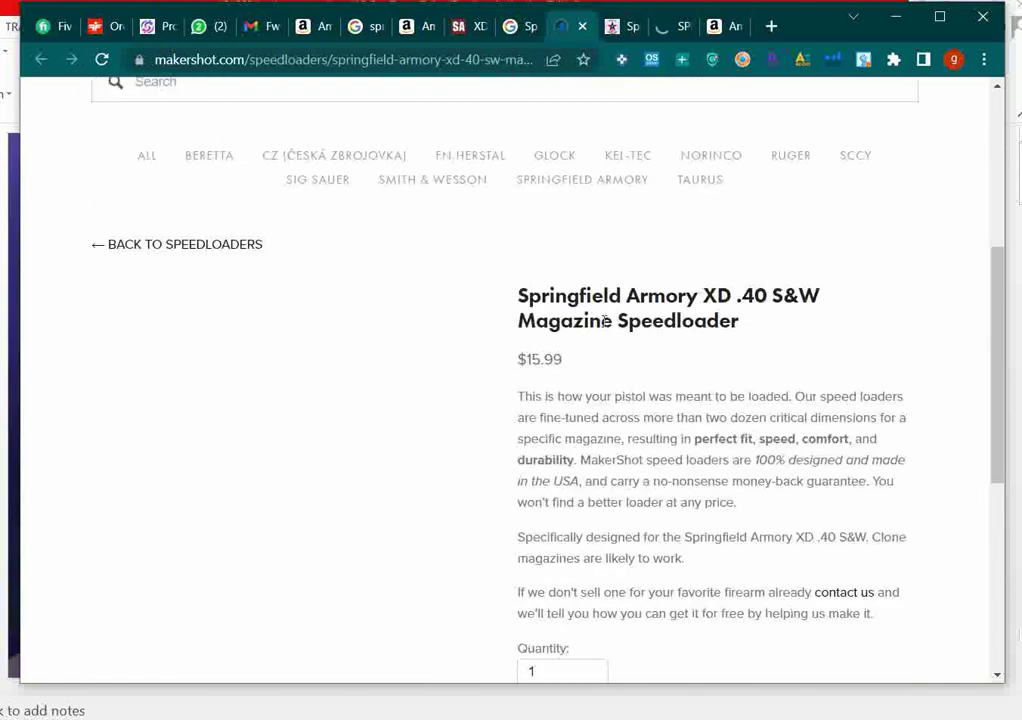
{"action": "left_click", "coordinate": [583, 28]}
Step: Review the speed loader's price and purchase details on the reopened americanspeedloaders.com page and close that page
{"action": "scroll", "coordinate": [636, 403], "scroll_direction": "down", "scroll_amount": 3}
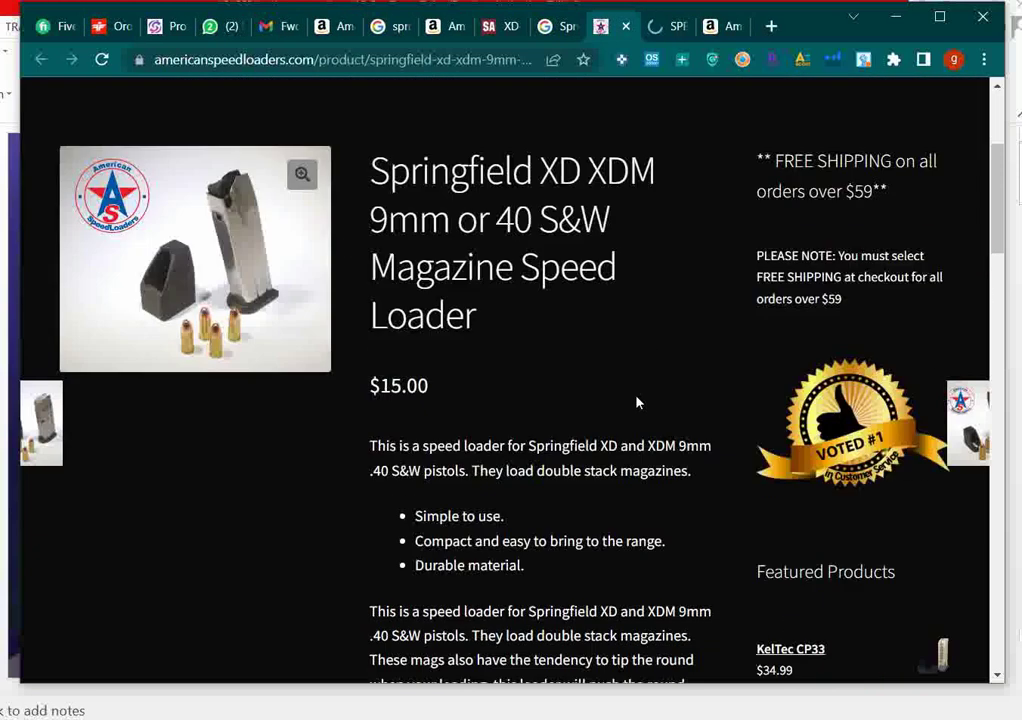
{"action": "scroll", "coordinate": [691, 312], "scroll_direction": "down", "scroll_amount": 5}
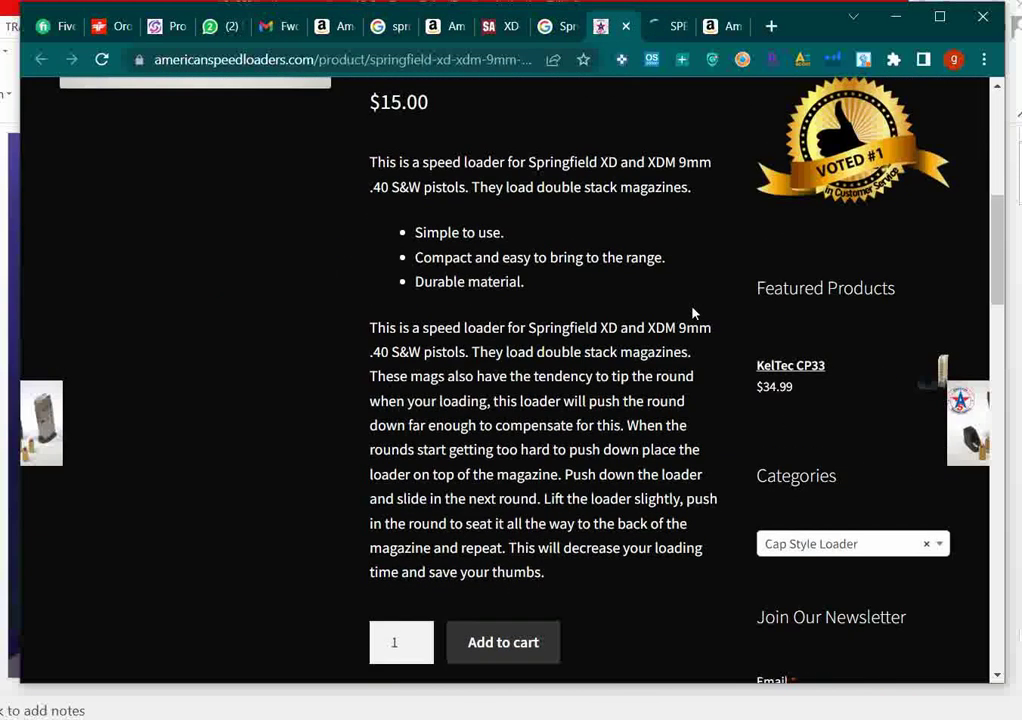
{"action": "scroll", "coordinate": [694, 311], "scroll_direction": "down", "scroll_amount": 4}
{"action": "scroll", "coordinate": [693, 308], "scroll_direction": "up", "scroll_amount": 10}
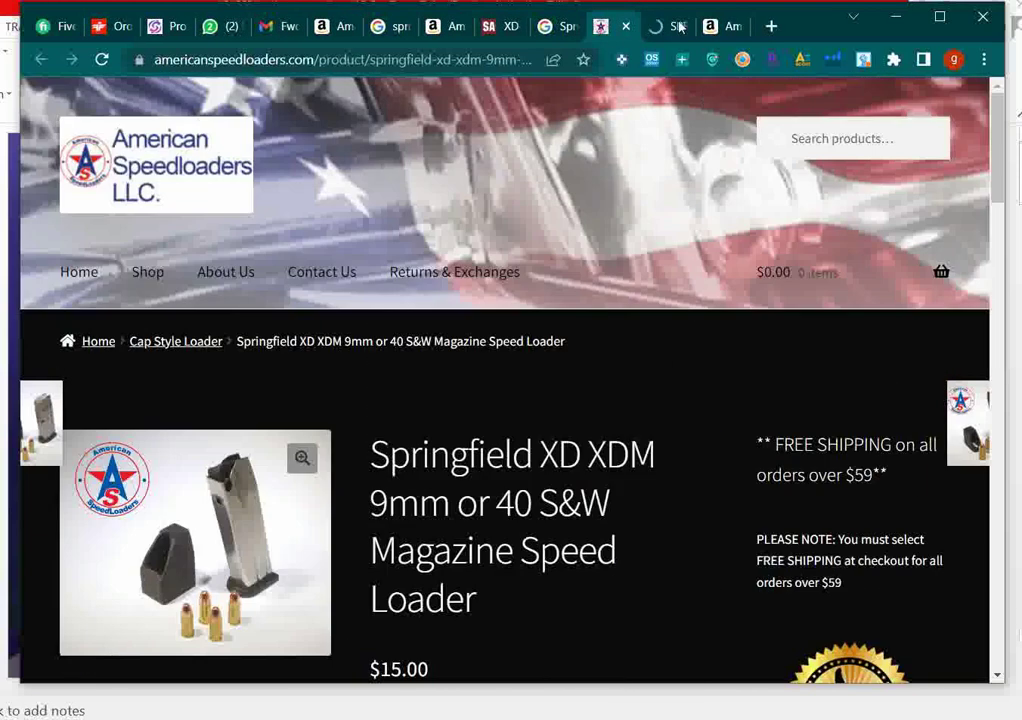
{"action": "left_click", "coordinate": [627, 27]}
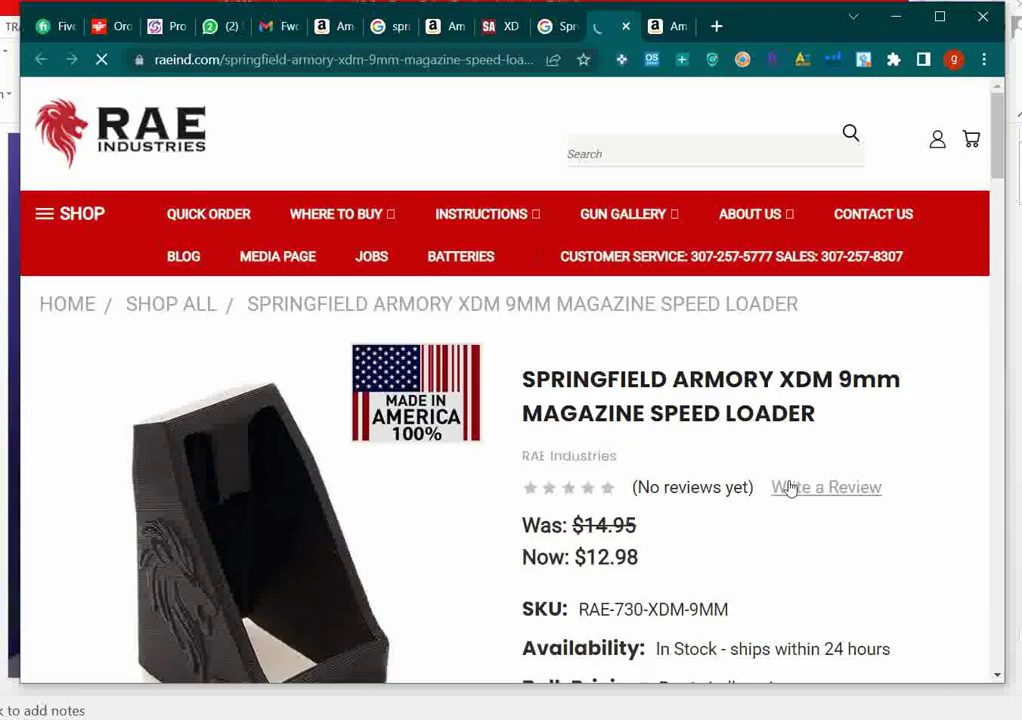
Step: Compare the raeind.com speed loader with the Amazon mag loader listing and set the SellerAmp cost price to 12.98
{"action": "scroll", "coordinate": [788, 486], "scroll_direction": "down", "scroll_amount": 2}
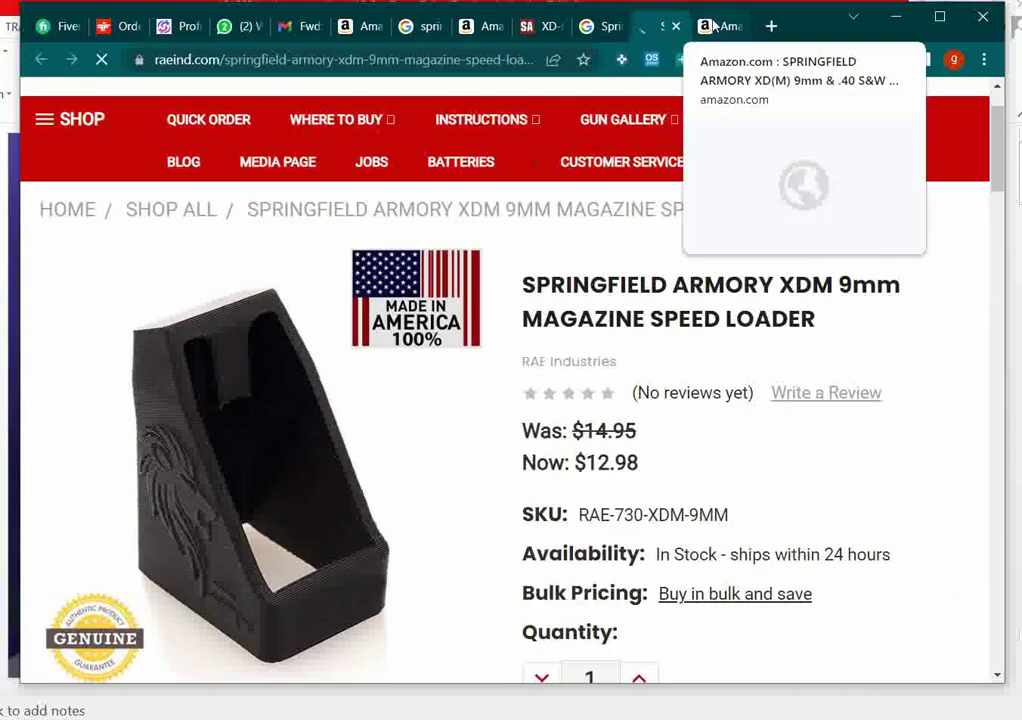
{"action": "left_click", "coordinate": [713, 25]}
{"action": "scroll", "coordinate": [600, 265], "scroll_direction": "down", "scroll_amount": 3}
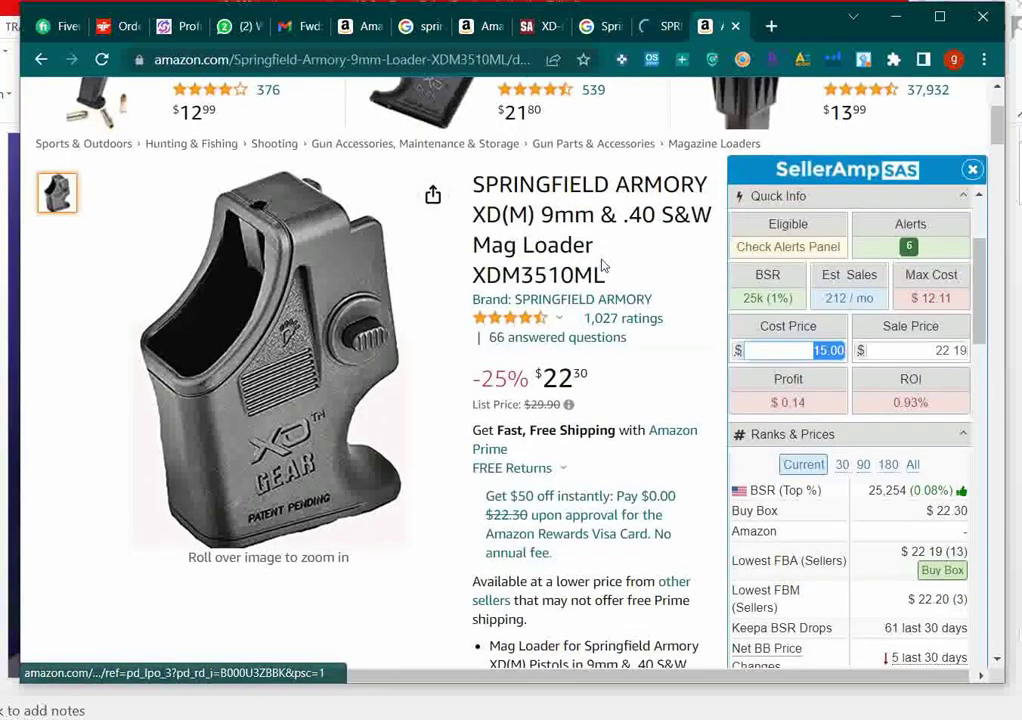
{"action": "left_click", "coordinate": [645, 27]}
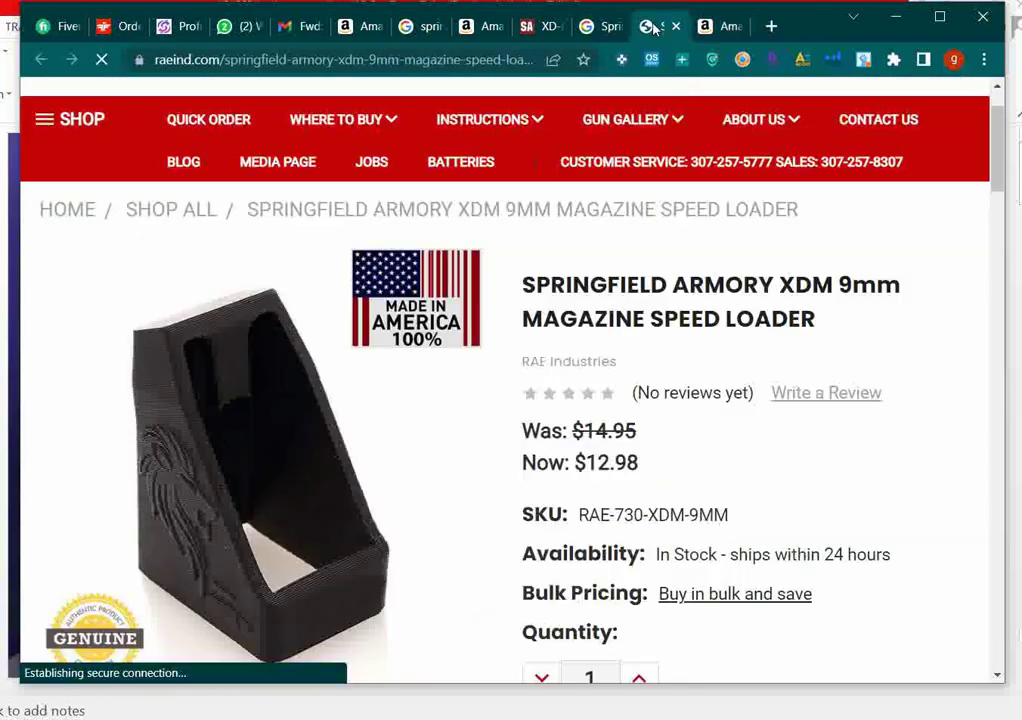
{"action": "left_click_drag", "start_coordinate": [645, 472], "coordinate": [588, 465]}
{"action": "left_click", "coordinate": [706, 27]}
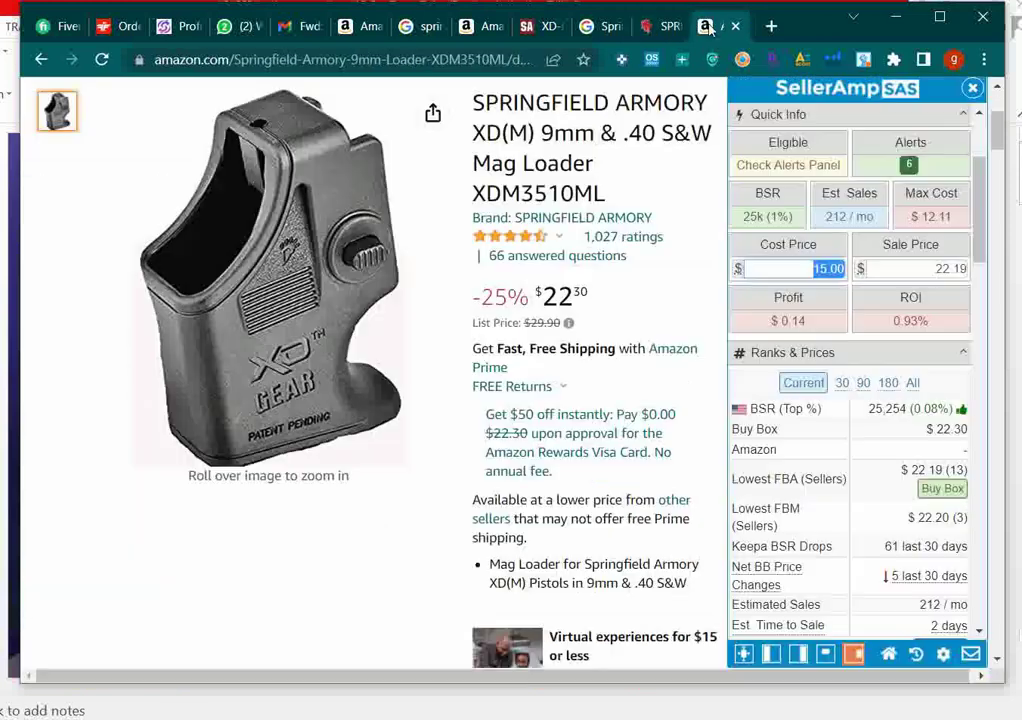
{"action": "type", "text": "1"}
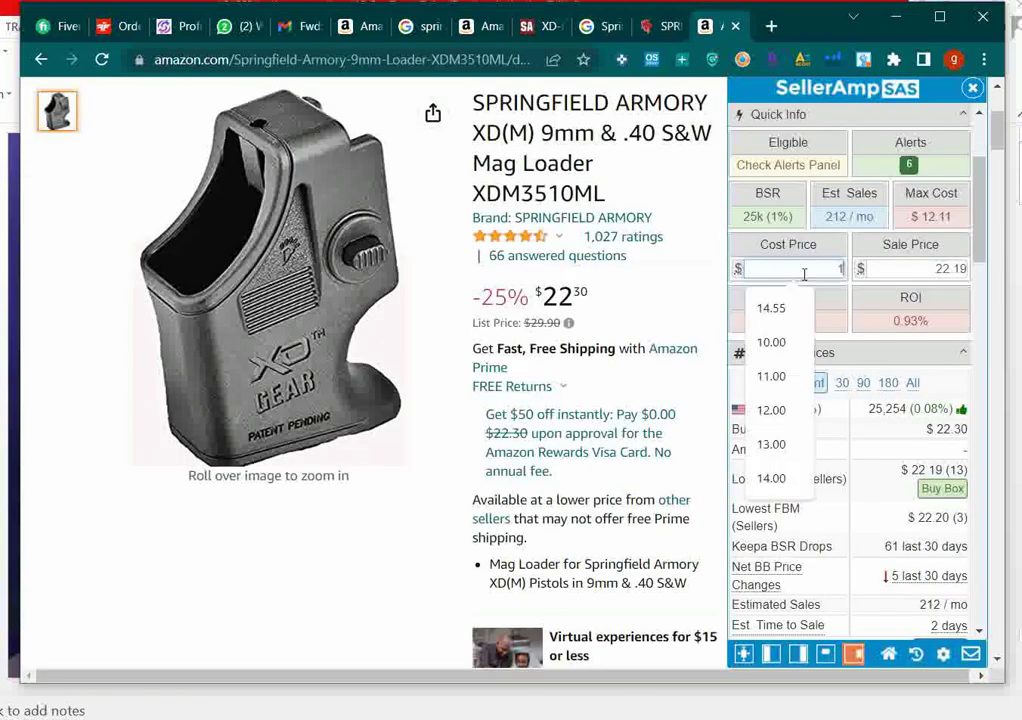
{"action": "type", "text": "2.98"}
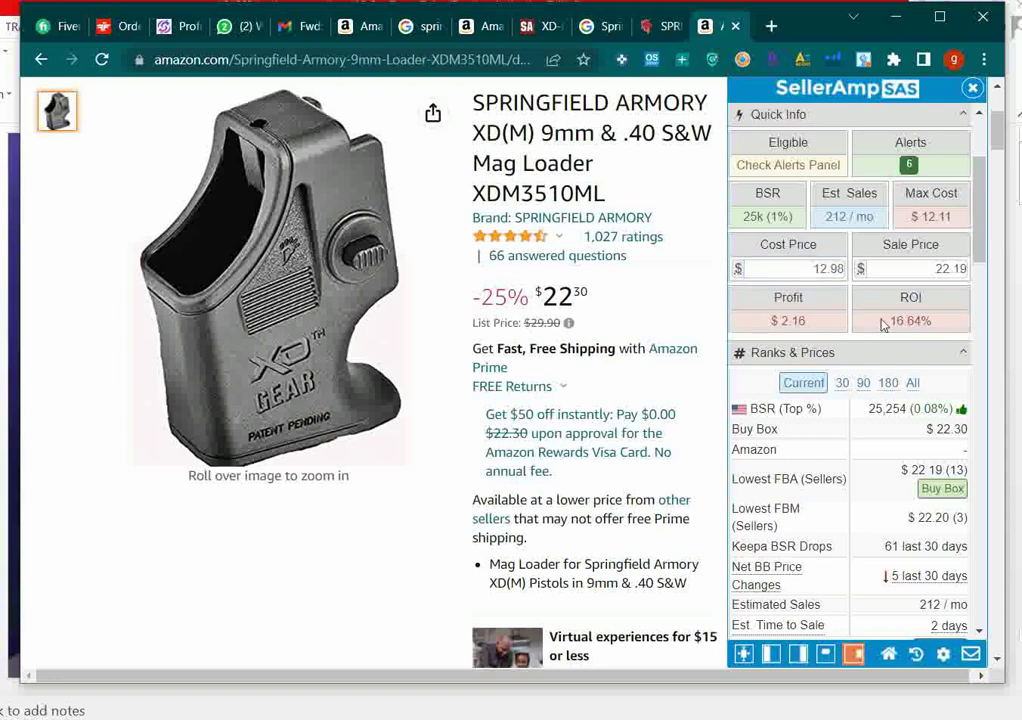
Step: Check the ROI and the estimated monthly sales for the mag loader in SellerAmp's quick info
{"action": "left_click_drag", "start_coordinate": [928, 321], "coordinate": [889, 321]}
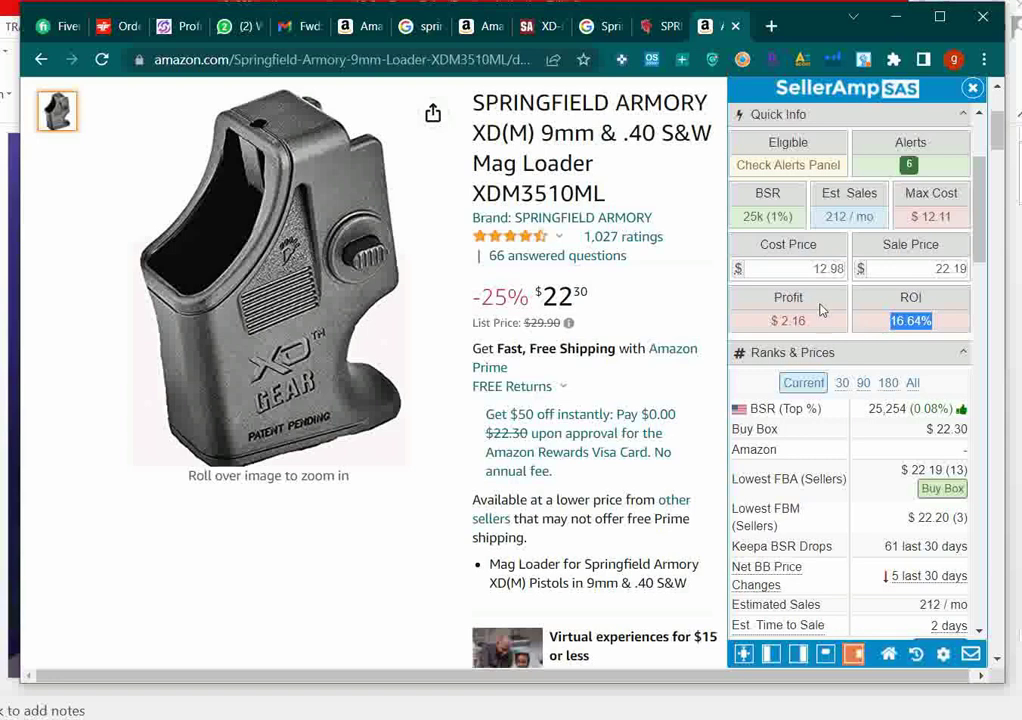
{"action": "scroll", "coordinate": [828, 309], "scroll_direction": "up", "scroll_amount": 1}
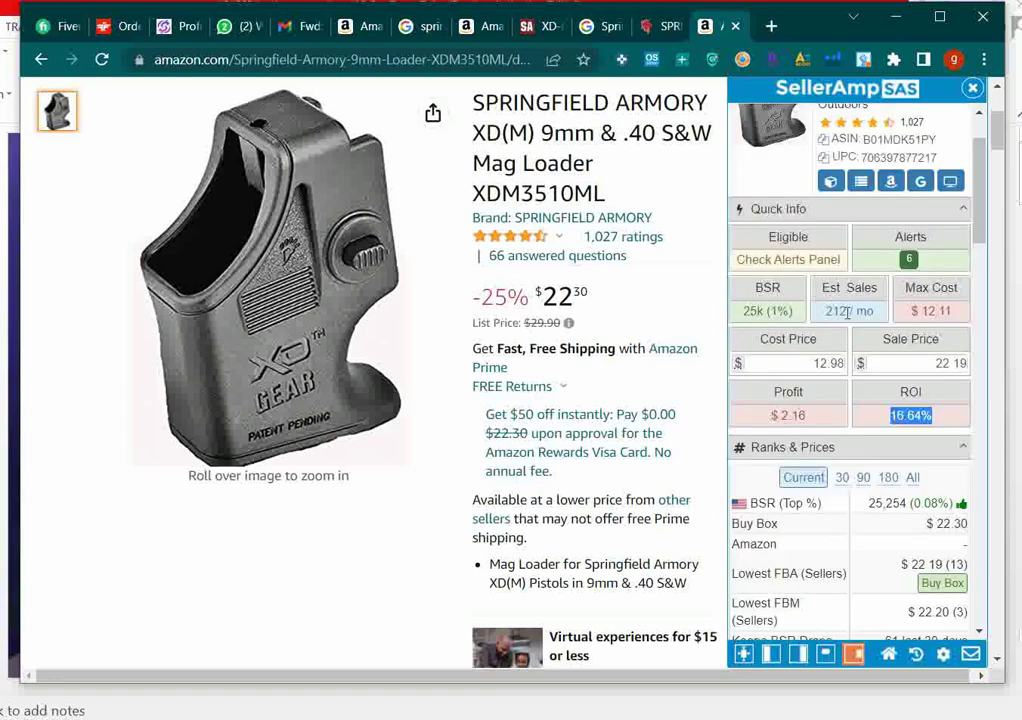
{"action": "left_click_drag", "start_coordinate": [847, 312], "coordinate": [827, 316]}
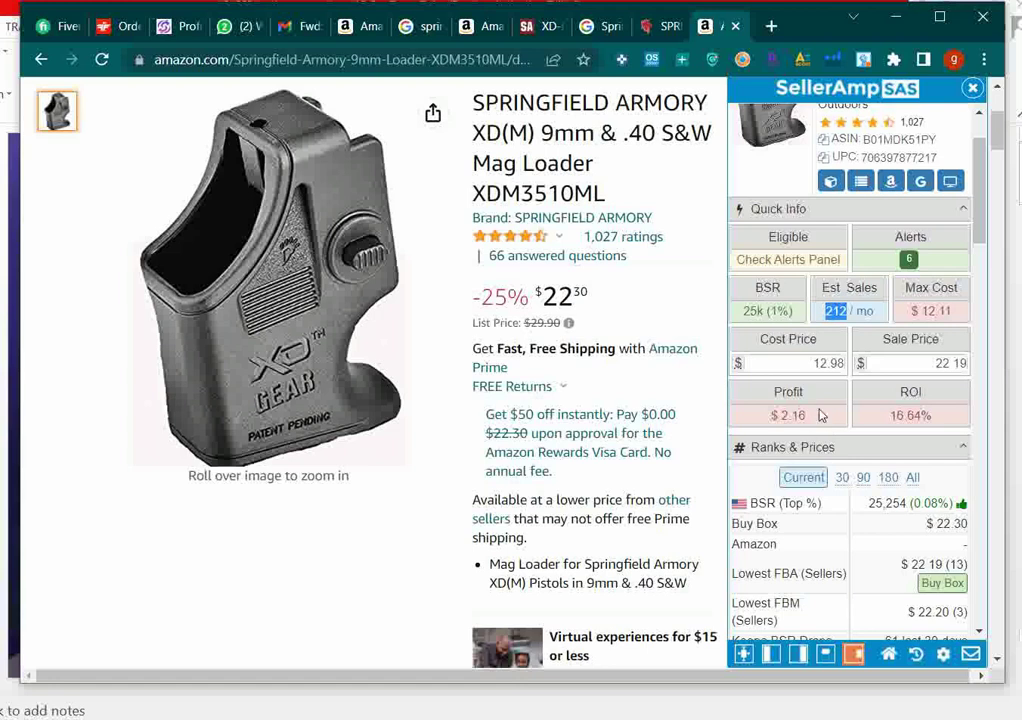
Step: Count the sellers' stock for the mag loader, check the SellerAmp alerts, and dismiss the stock count and SellerAmp overlays
{"action": "scroll", "coordinate": [666, 388], "scroll_direction": "down", "scroll_amount": 4}
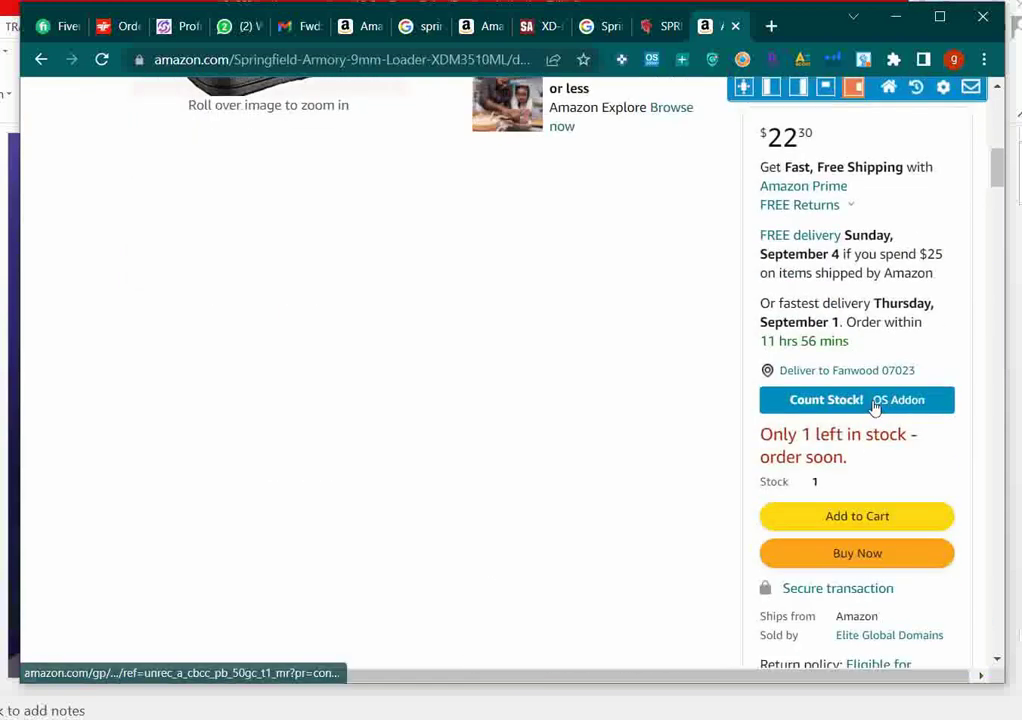
{"action": "left_click", "coordinate": [811, 405]}
{"action": "scroll", "coordinate": [603, 420], "scroll_direction": "down", "scroll_amount": 2}
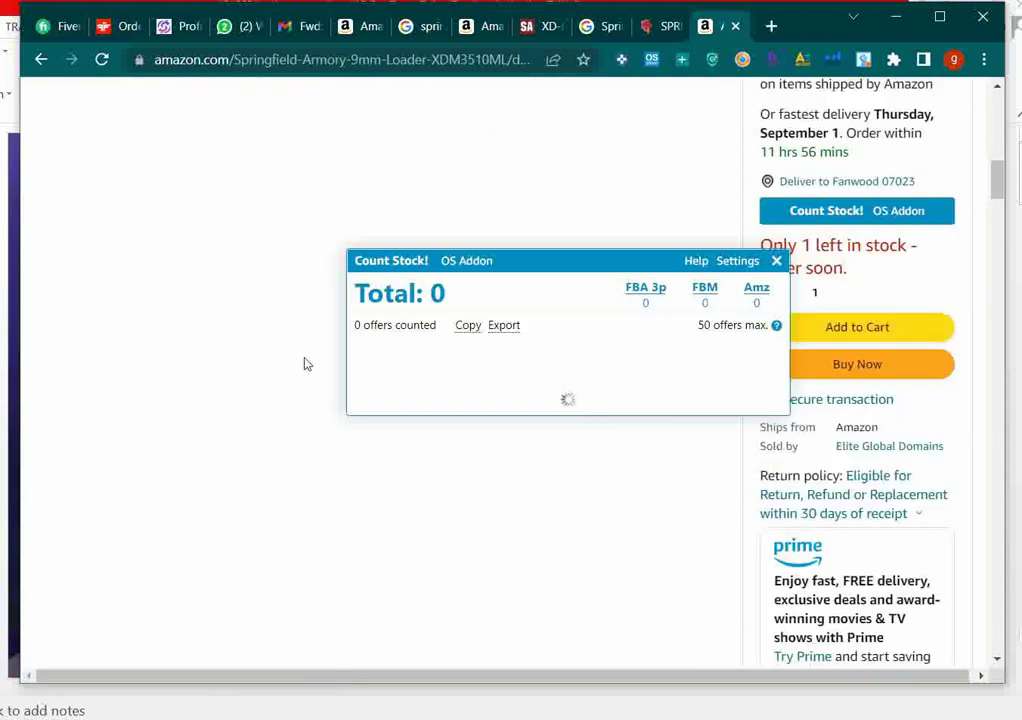
{"action": "scroll", "coordinate": [395, 372], "scroll_direction": "down", "scroll_amount": 3}
{"action": "scroll", "coordinate": [400, 372], "scroll_direction": "up", "scroll_amount": 8}
{"action": "scroll", "coordinate": [405, 372], "scroll_direction": "up", "scroll_amount": 2}
{"action": "mouse_move", "coordinate": [913, 452]}
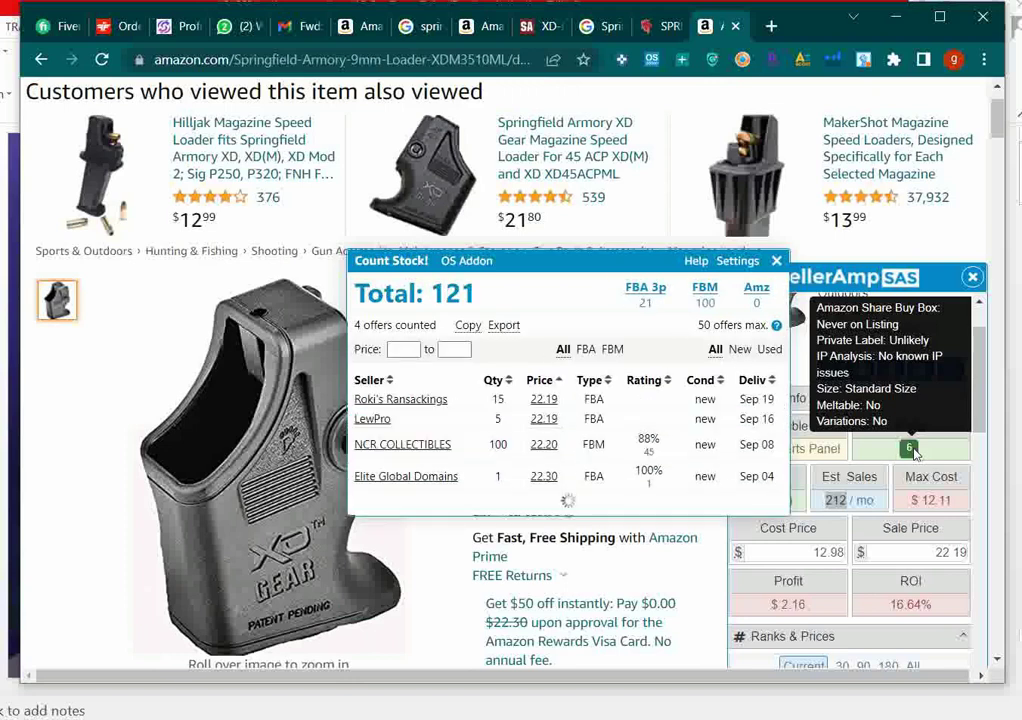
{"action": "left_click", "coordinate": [777, 262]}
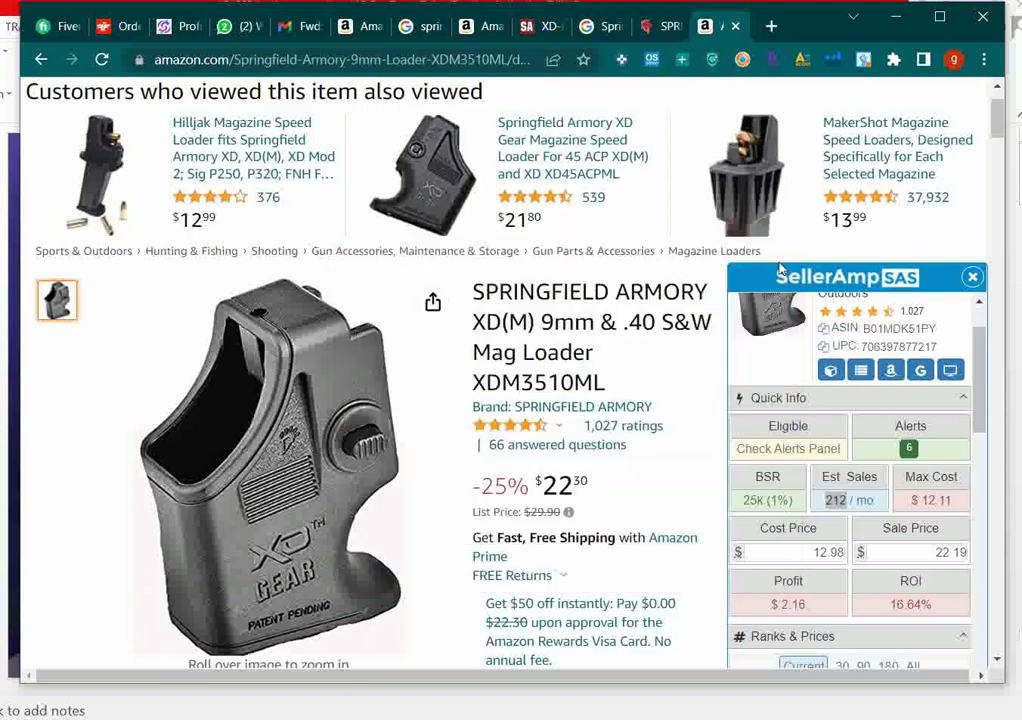
{"action": "left_click", "coordinate": [972, 276]}
{"action": "scroll", "coordinate": [570, 376], "scroll_direction": "down", "scroll_amount": 5}
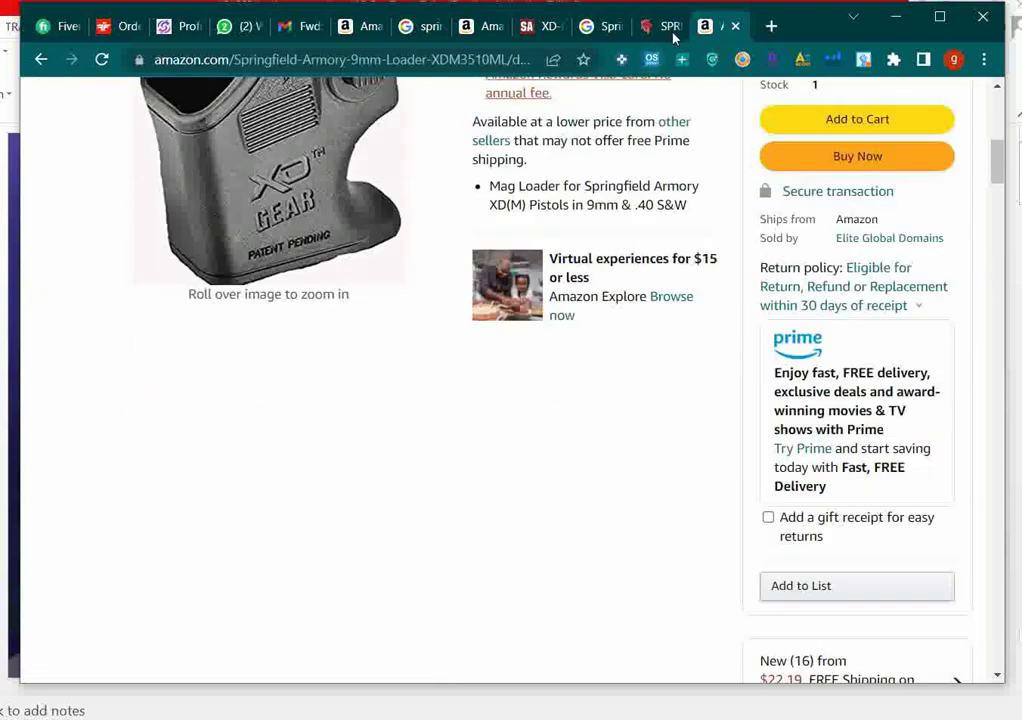
Step: View the bulk discount rates for the Springfield Armory XDM 9mm speed loader on raeind.com and dismiss them
{"action": "left_click", "coordinate": [659, 22]}
{"action": "scroll", "coordinate": [790, 493], "scroll_direction": "down", "scroll_amount": 1}
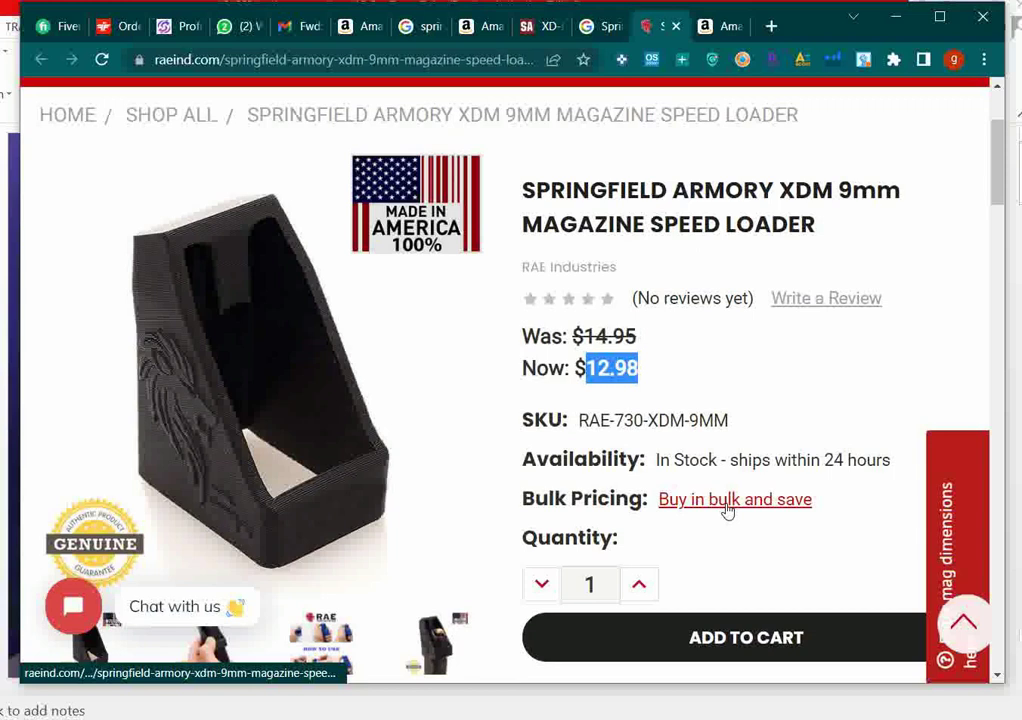
{"action": "scroll", "coordinate": [725, 506], "scroll_direction": "down", "scroll_amount": 1}
{"action": "left_click", "coordinate": [688, 411]}
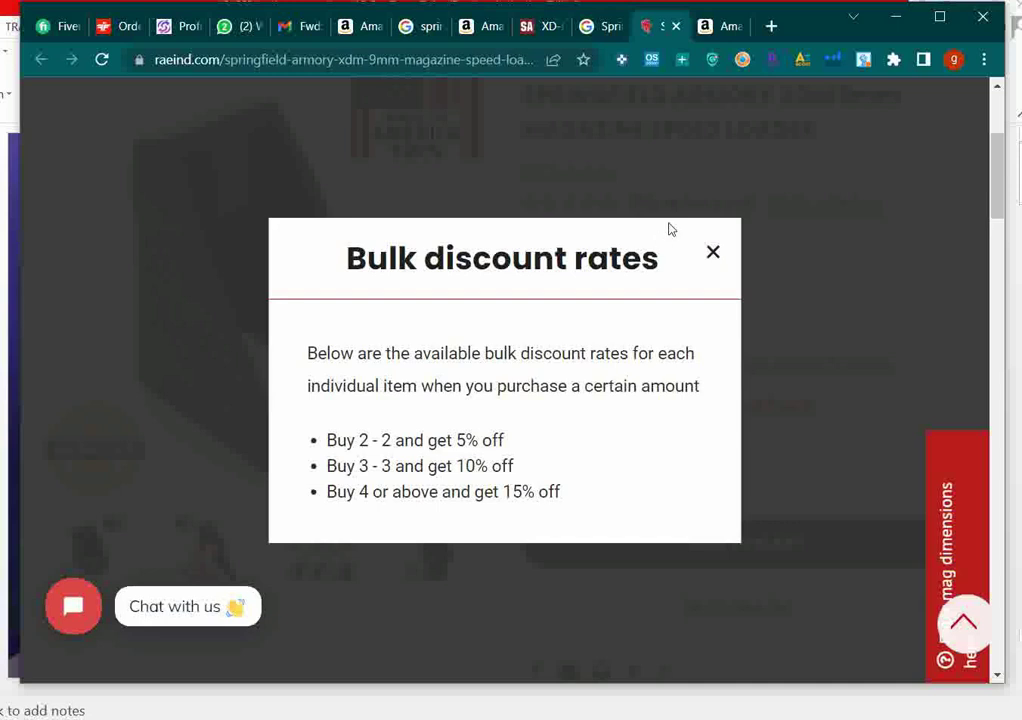
{"action": "left_click", "coordinate": [713, 256]}
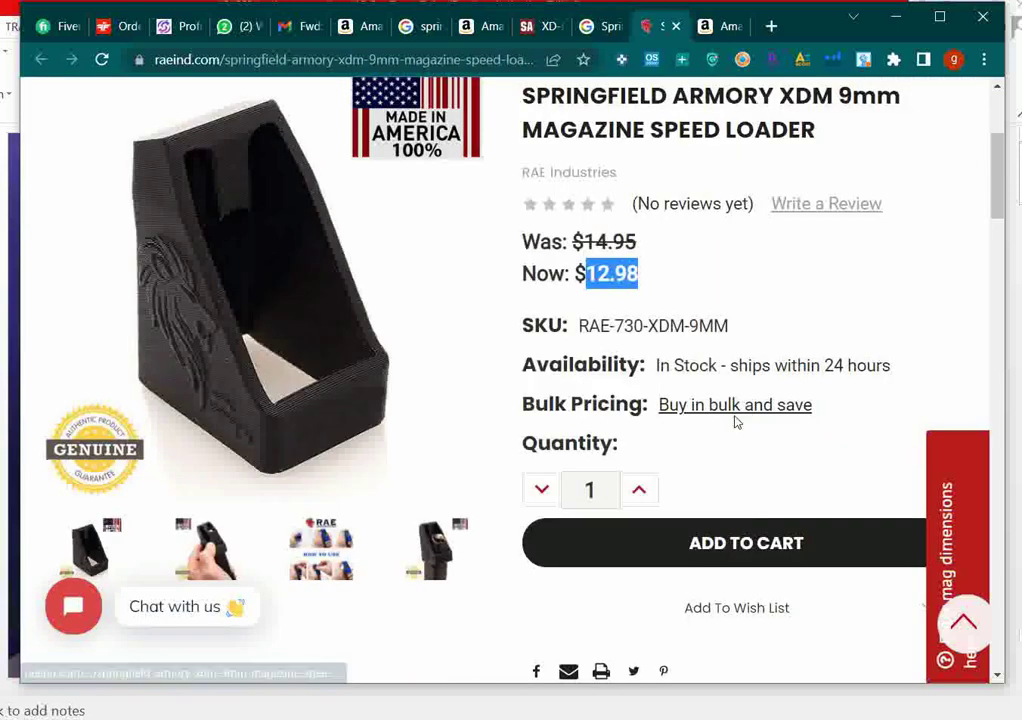
Step: Add 100 units of the Springfield Armory XDM 9mm speed loader to the raeind.com cart and check the bulk unit price
{"action": "double_click", "coordinate": [610, 489]}
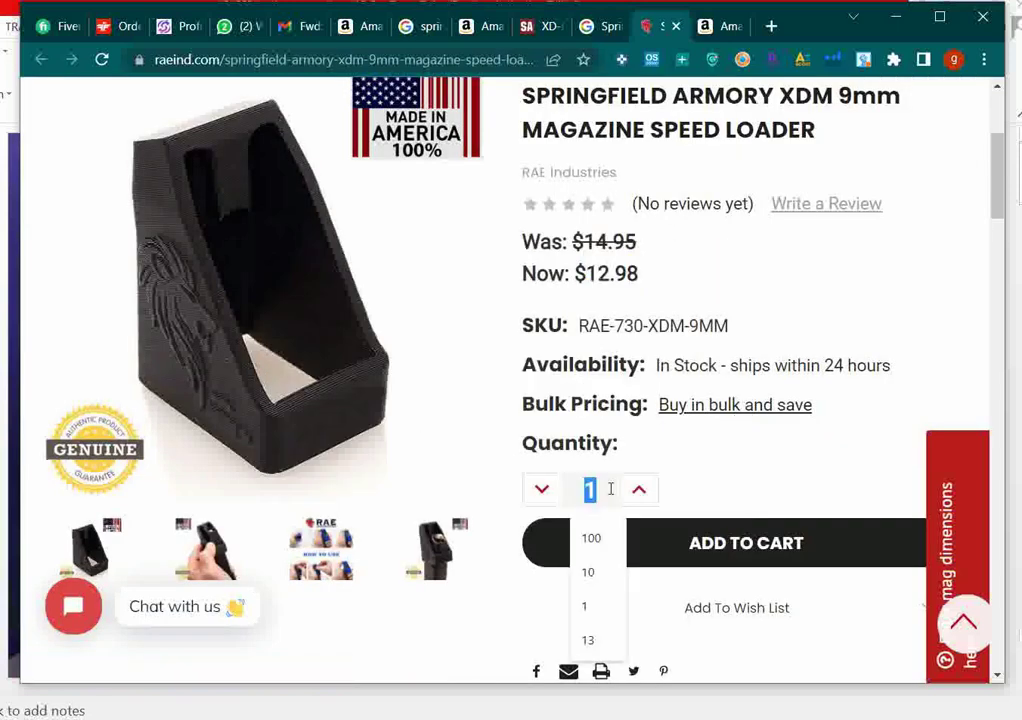
{"action": "left_click", "coordinate": [591, 538]}
{"action": "left_click", "coordinate": [655, 530]}
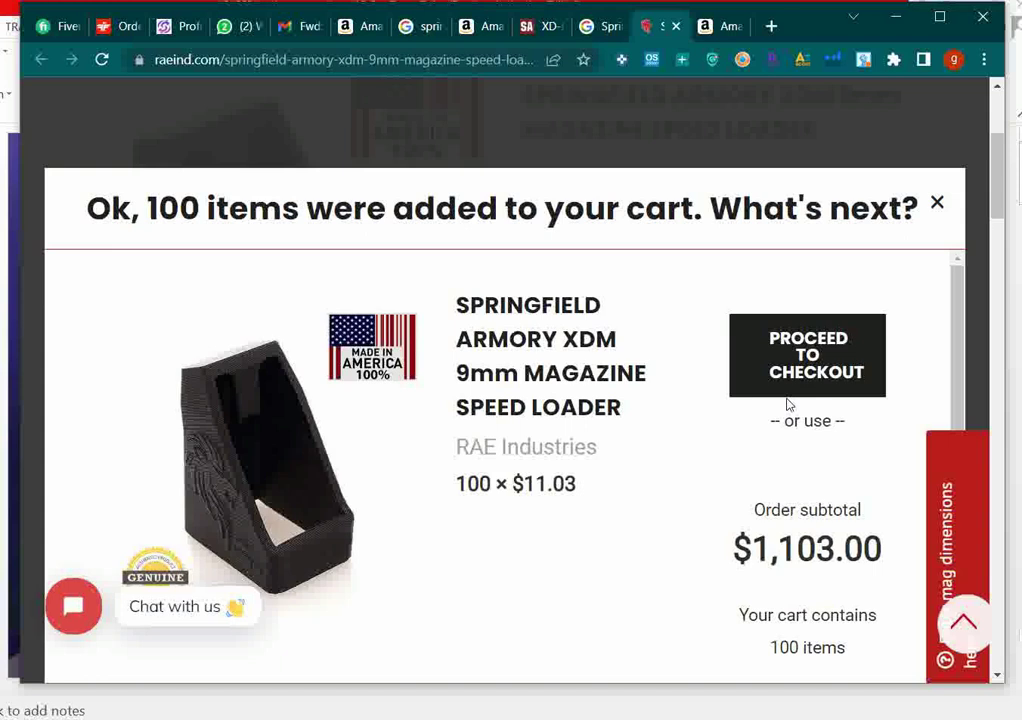
{"action": "scroll", "coordinate": [787, 403], "scroll_direction": "down", "scroll_amount": 2}
{"action": "left_click_drag", "start_coordinate": [574, 396], "coordinate": [524, 390]}
Step: Return to the Amazon mag loader listing, reopen SellerAmp, and set the cost price to 12.00
{"action": "left_click", "coordinate": [705, 26]}
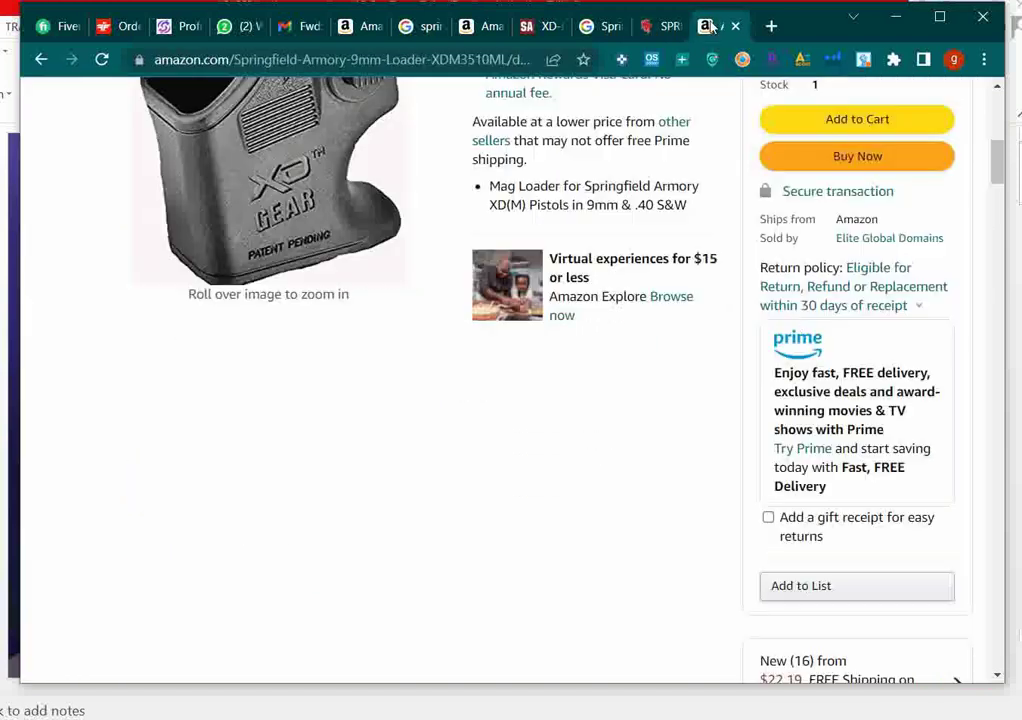
{"action": "scroll", "coordinate": [805, 378], "scroll_direction": "up", "scroll_amount": 10}
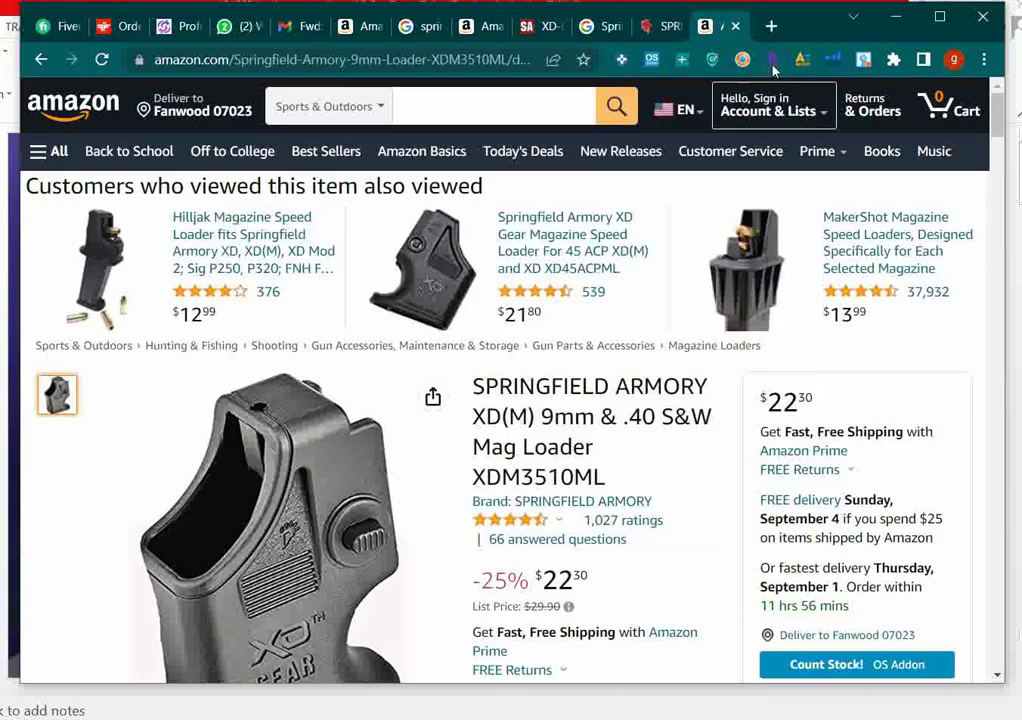
{"action": "left_click", "coordinate": [741, 60]}
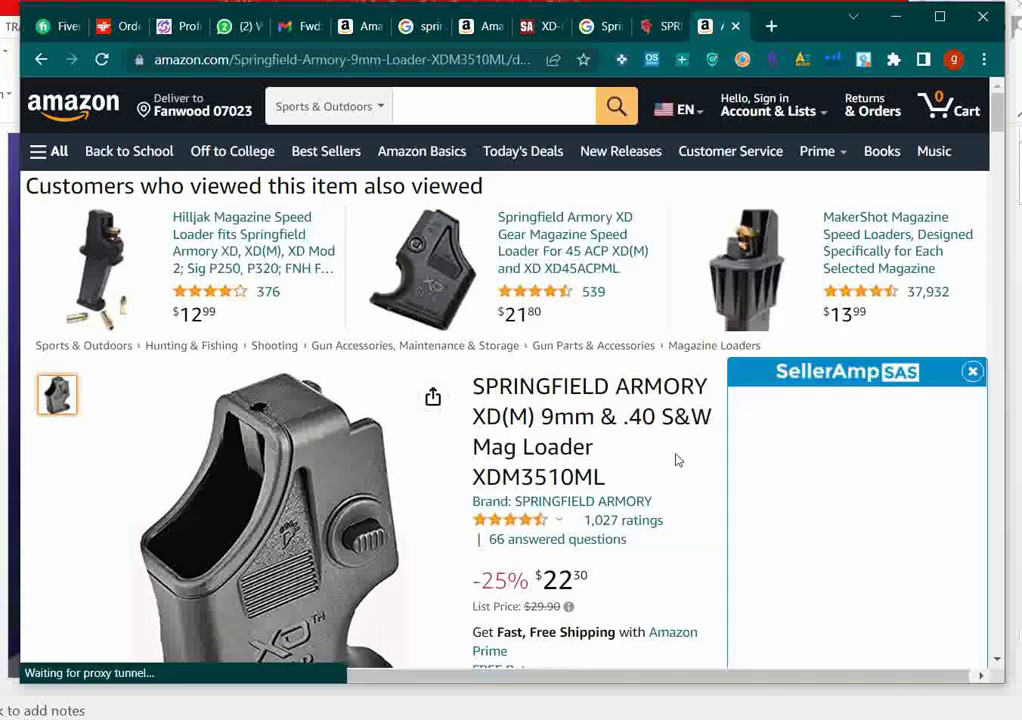
{"action": "scroll", "coordinate": [660, 483], "scroll_direction": "down", "scroll_amount": 2}
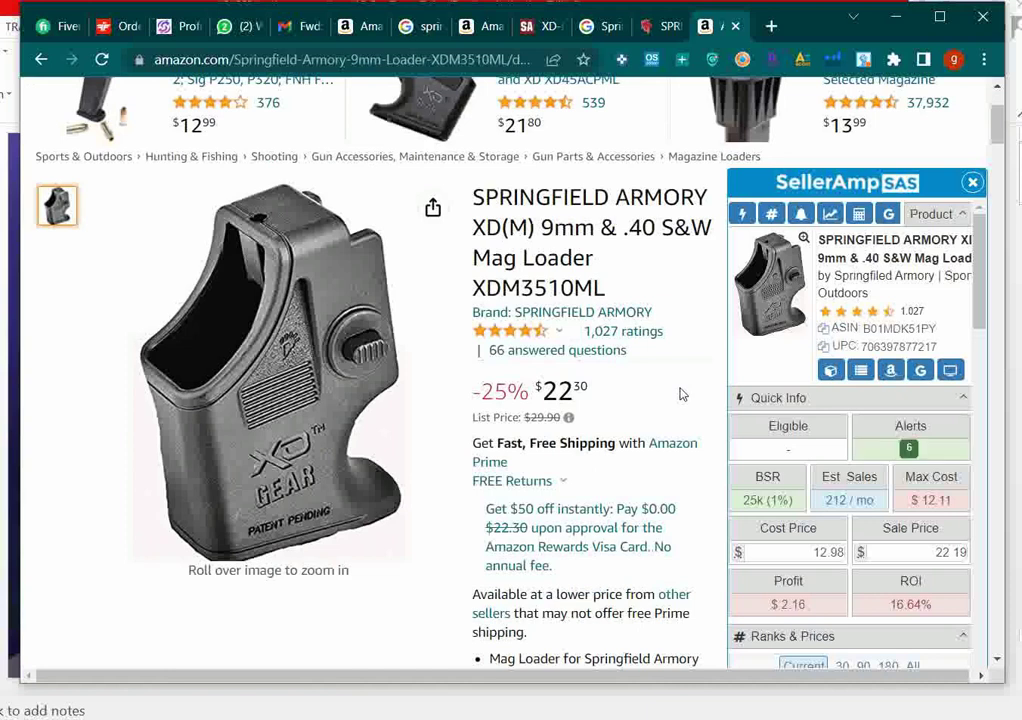
{"action": "scroll", "coordinate": [843, 552], "scroll_direction": "down", "scroll_amount": 1}
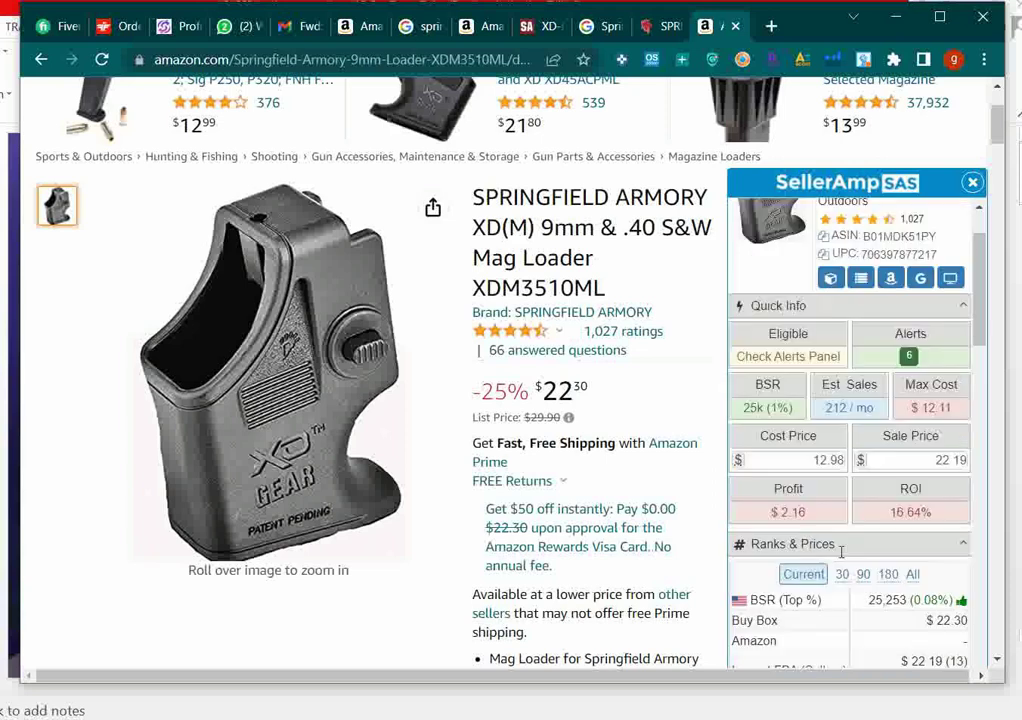
{"action": "double_click", "coordinate": [824, 456]}
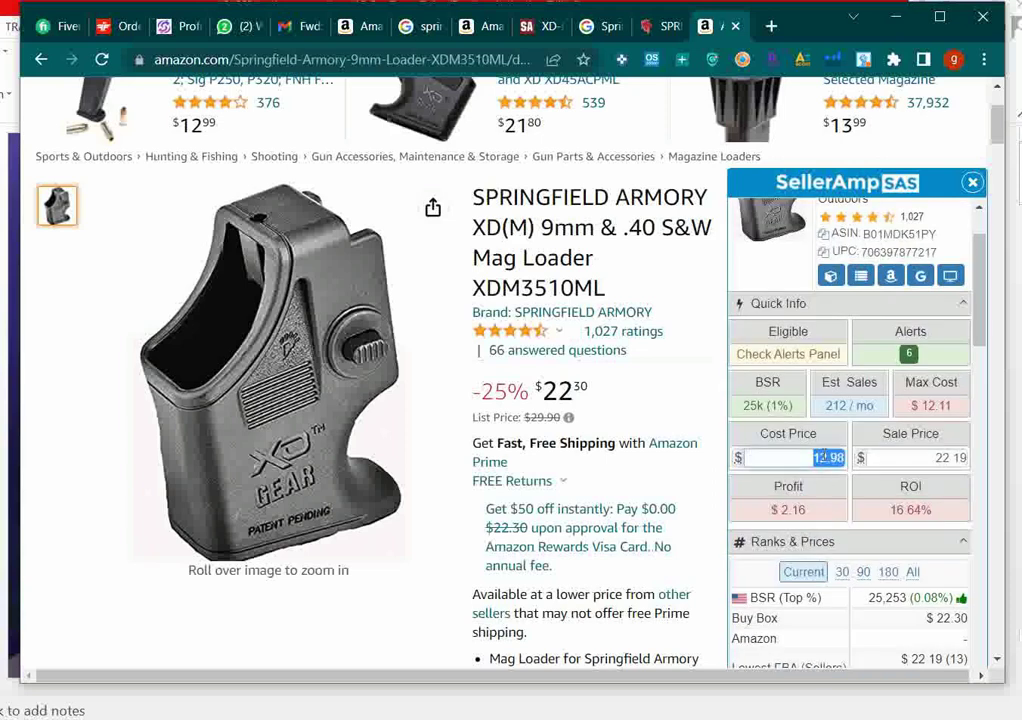
{"action": "type", "text": "12"}
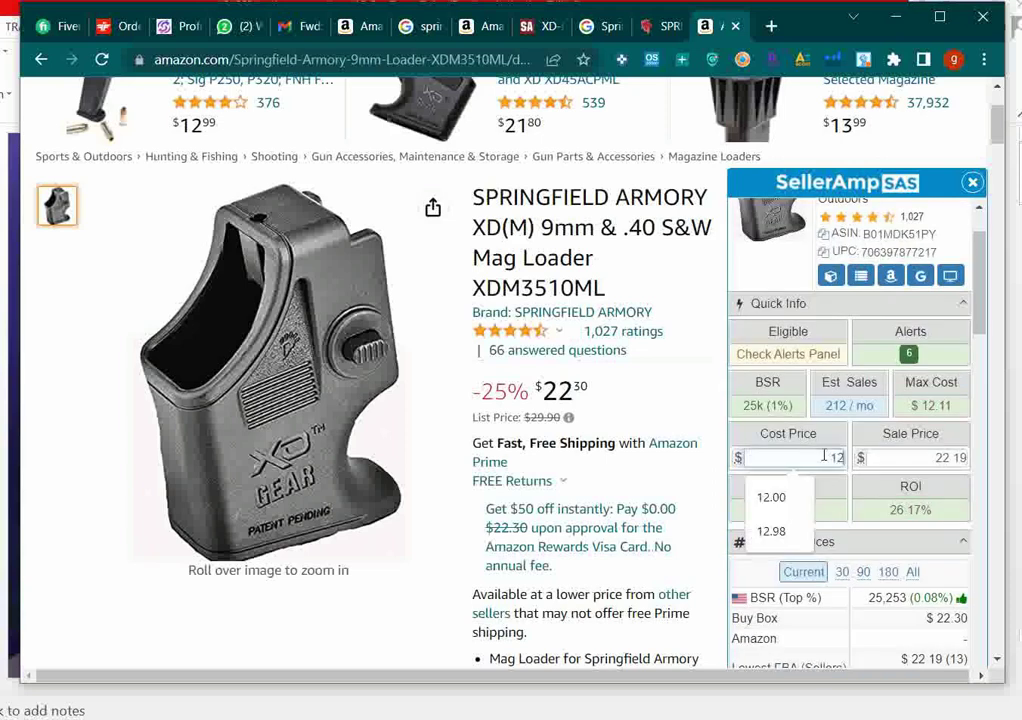
{"action": "left_click", "coordinate": [849, 498]}
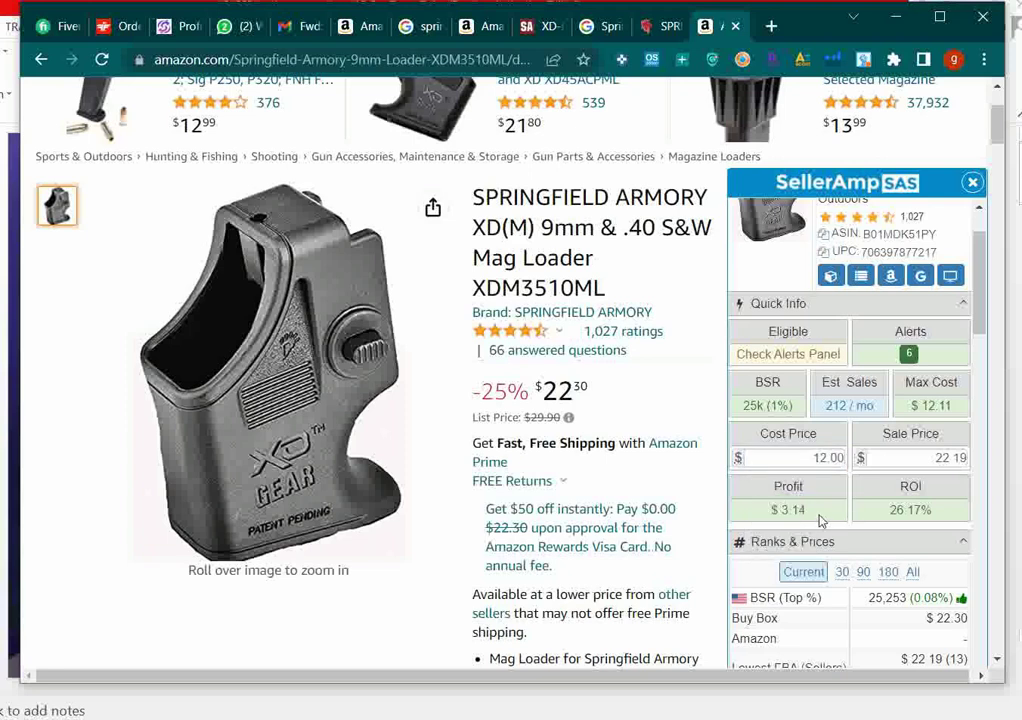
Step: Check the recalculated ROI and profit for the mag loader, and dismiss the SellerAmp overlay
{"action": "double_click", "coordinate": [904, 511]}
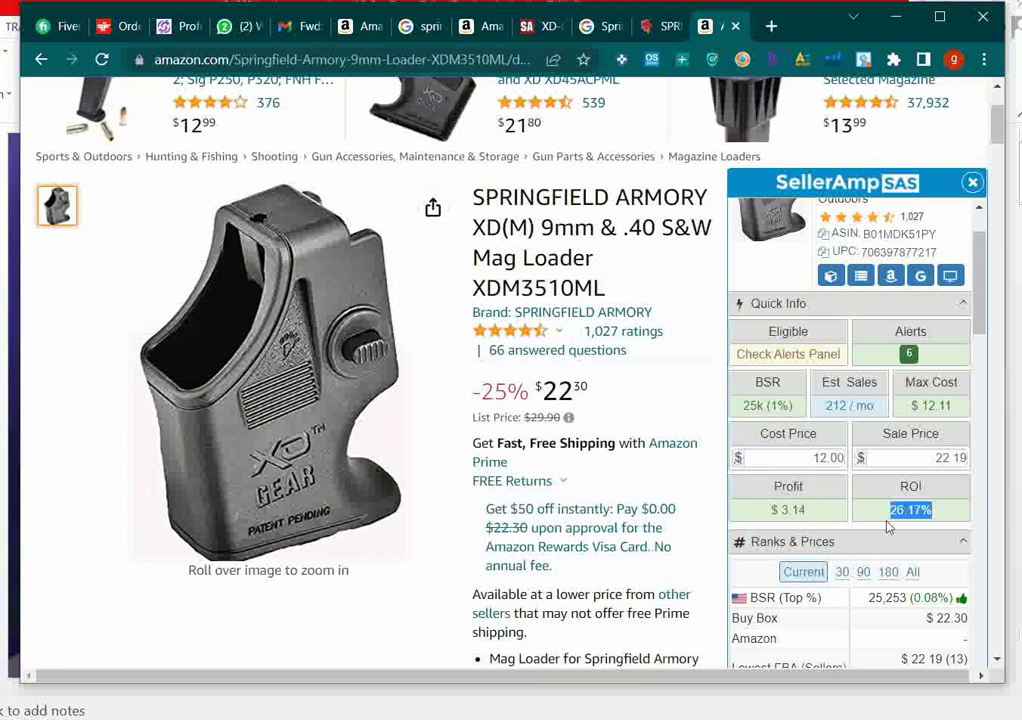
{"action": "double_click", "coordinate": [790, 511]}
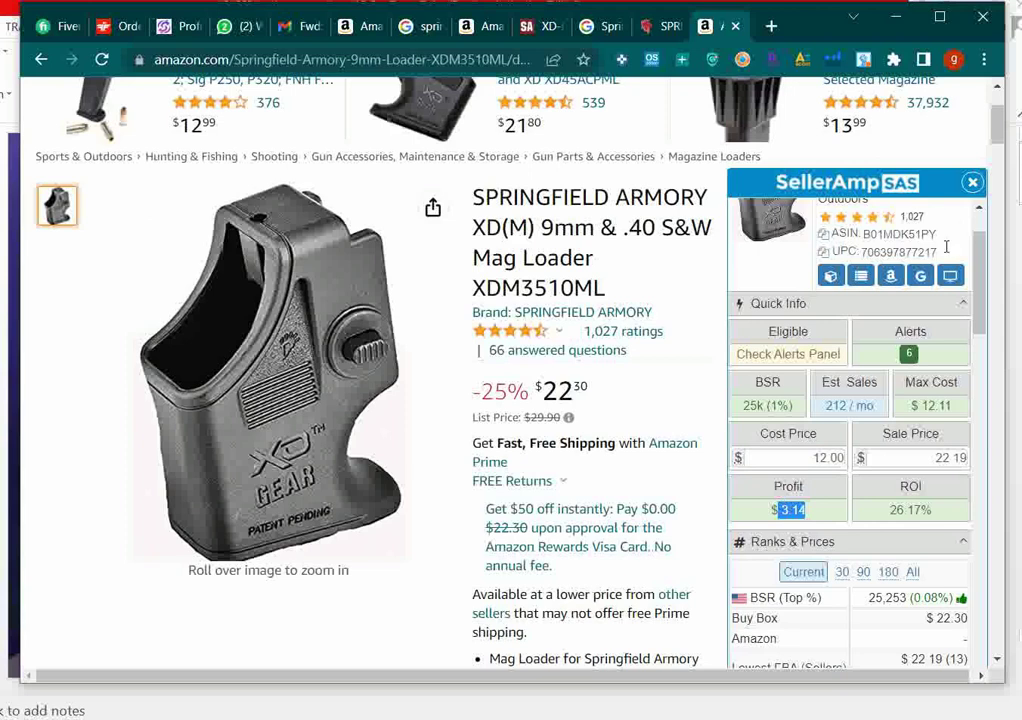
{"action": "left_click", "coordinate": [972, 182]}
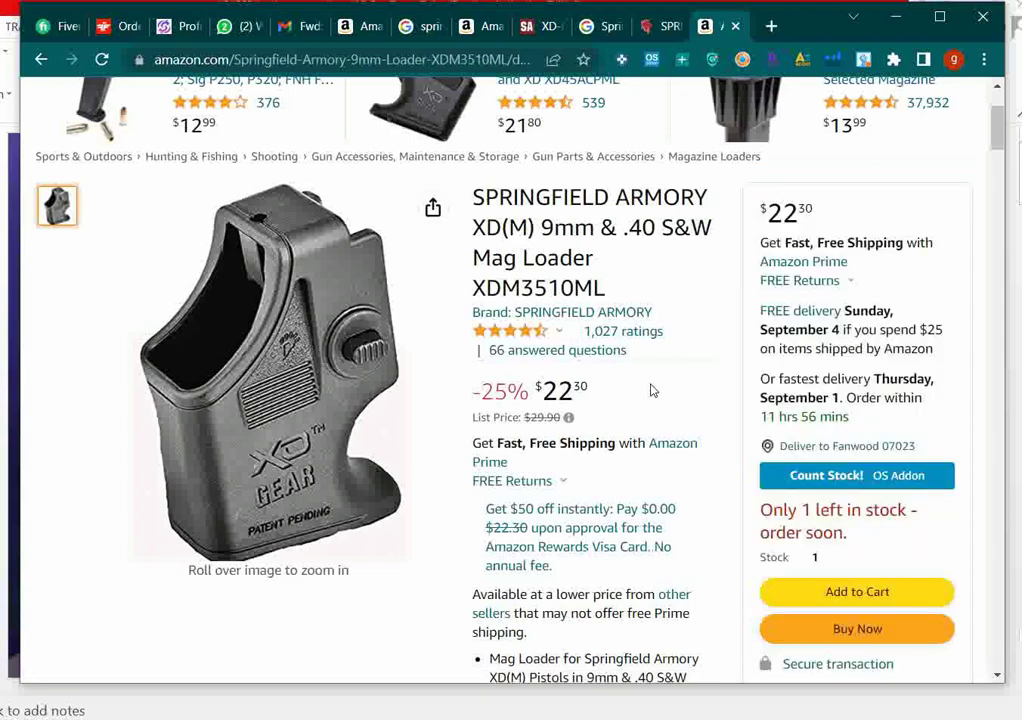
Step: Review the mag loader's Keepa price history chart and its product details data
{"action": "scroll", "coordinate": [652, 392], "scroll_direction": "down", "scroll_amount": 3}
{"action": "scroll", "coordinate": [652, 390], "scroll_direction": "down", "scroll_amount": 11}
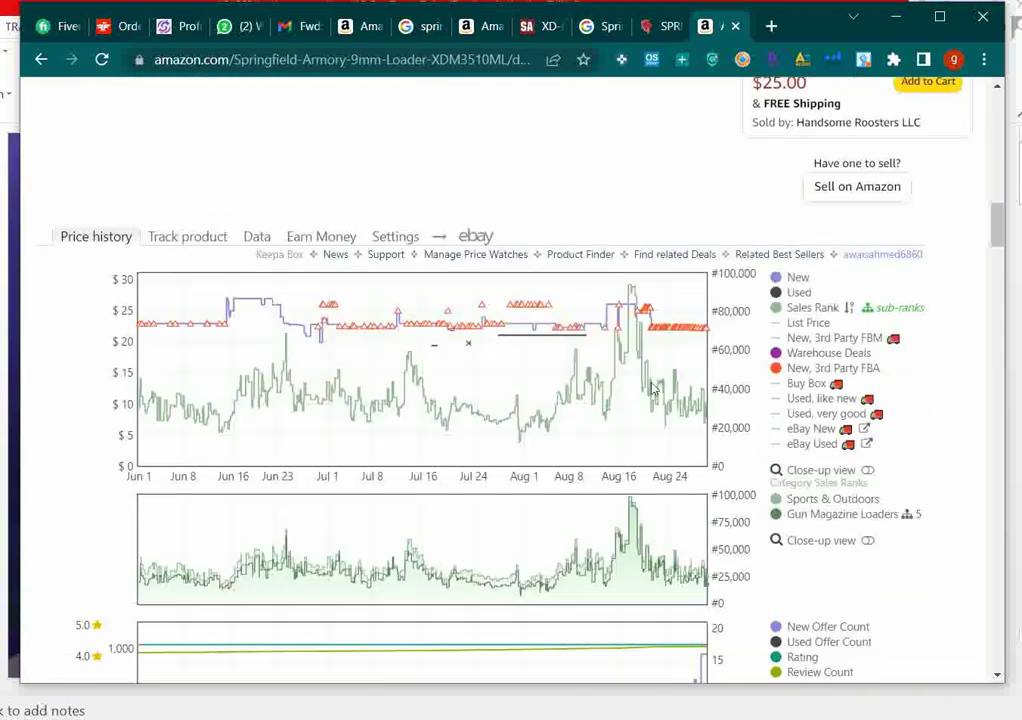
{"action": "scroll", "coordinate": [380, 192], "scroll_direction": "up", "scroll_amount": 2}
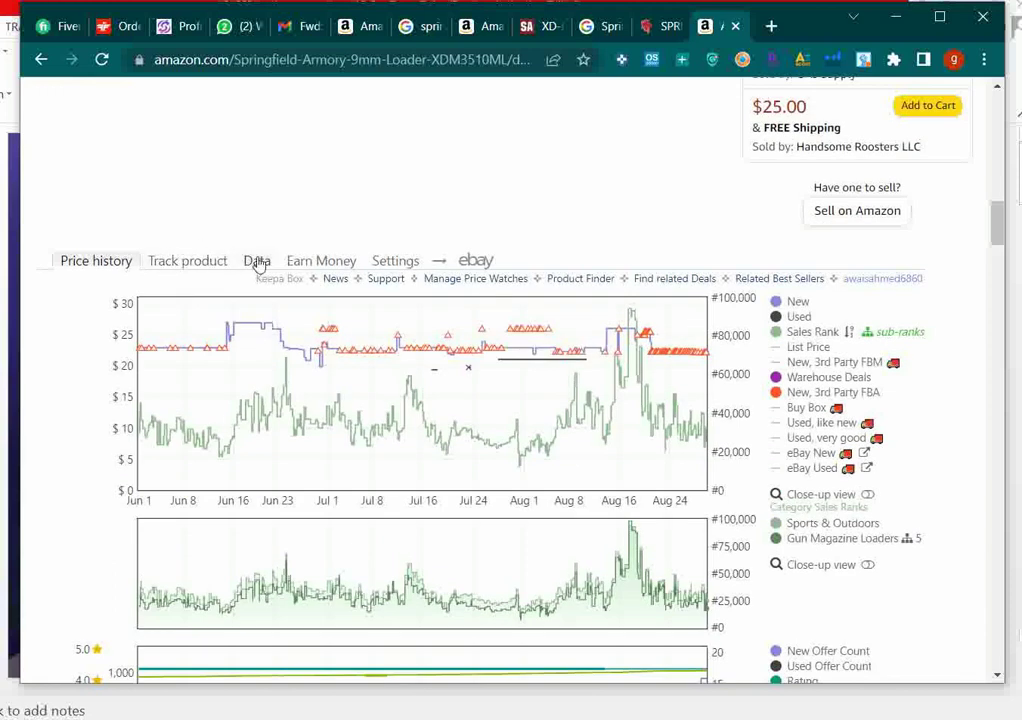
{"action": "left_click", "coordinate": [256, 262]}
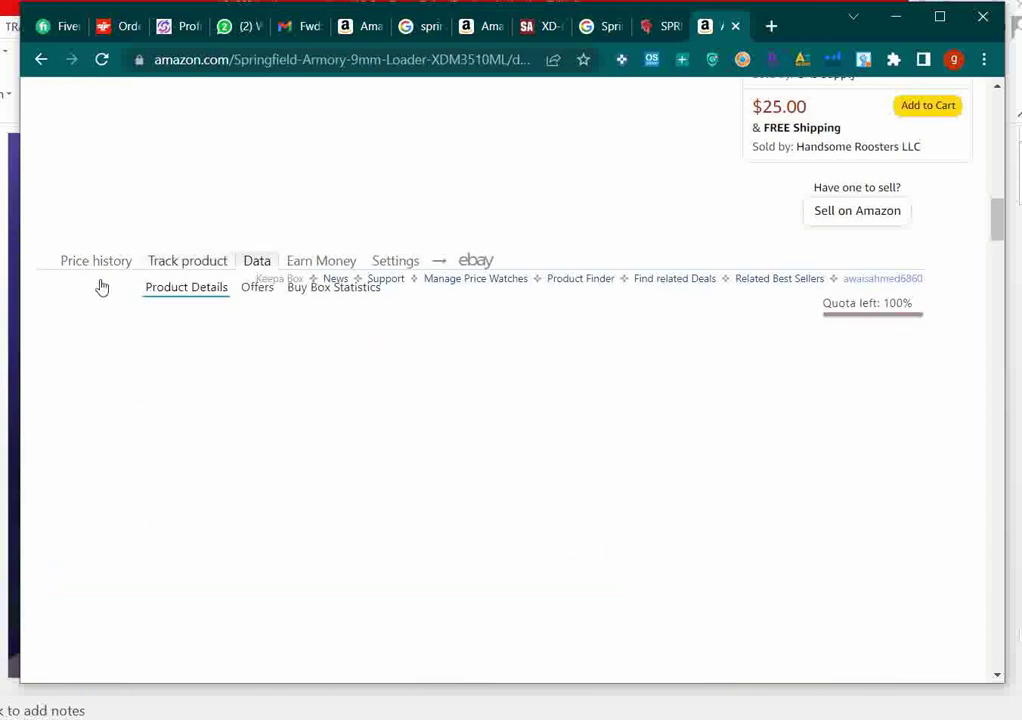
{"action": "scroll", "coordinate": [331, 490], "scroll_direction": "down", "scroll_amount": 3}
{"action": "scroll", "coordinate": [331, 488], "scroll_direction": "up", "scroll_amount": 3}
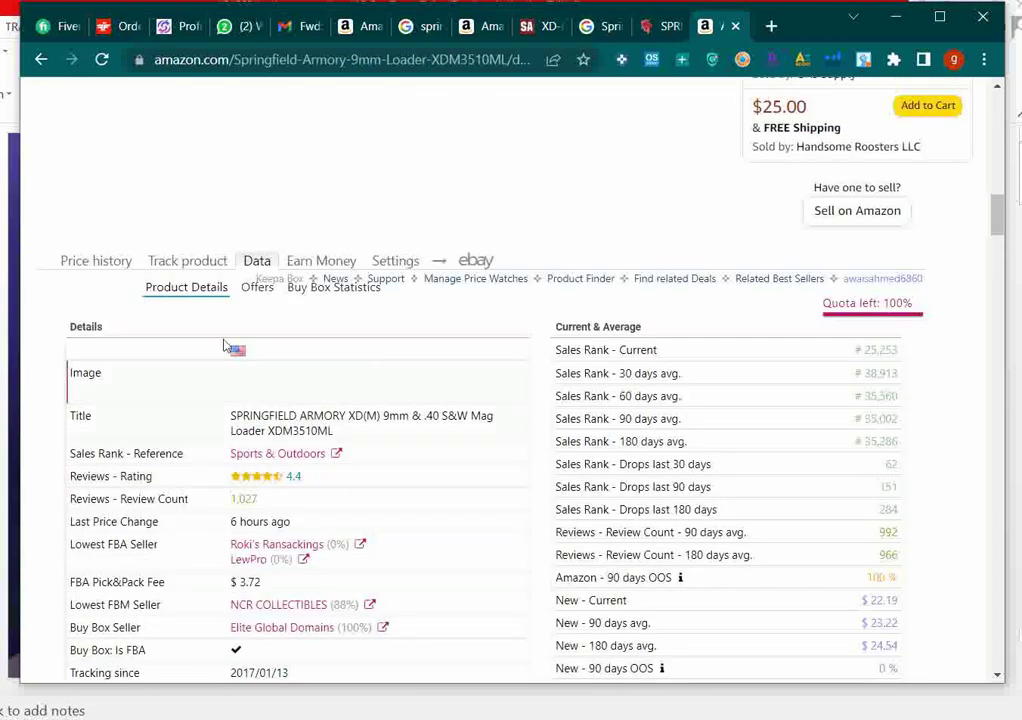
Step: Open the Keepa offers data for the mag loader and review the sellers' prices and stock
{"action": "left_click", "coordinate": [255, 288]}
{"action": "scroll", "coordinate": [396, 410], "scroll_direction": "down", "scroll_amount": 1}
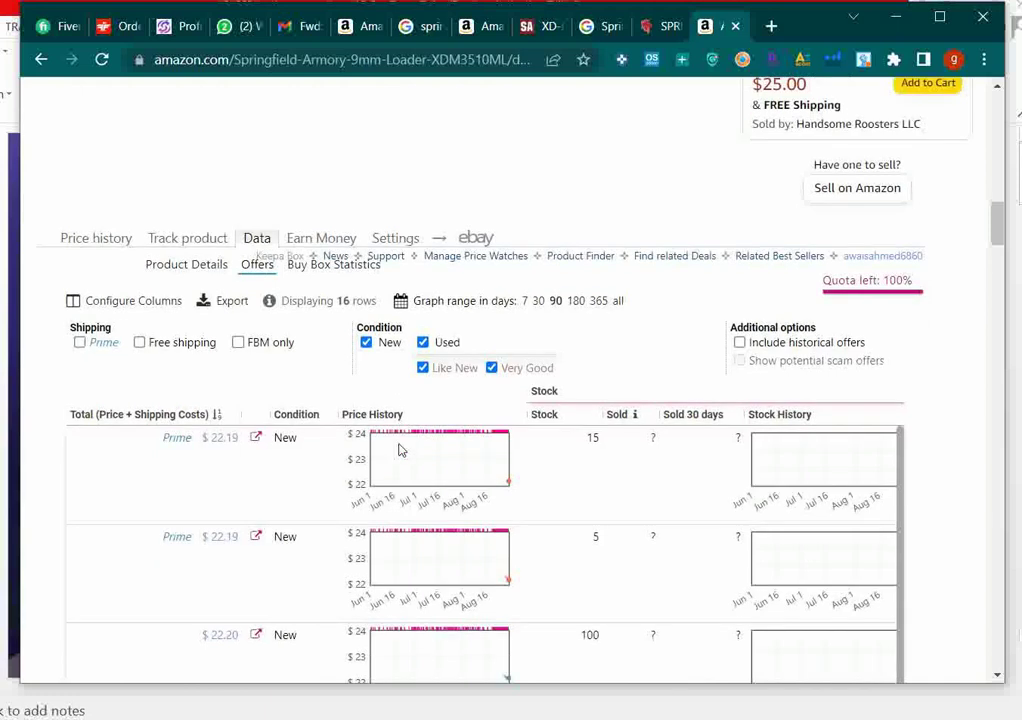
{"action": "scroll", "coordinate": [225, 377], "scroll_direction": "down", "scroll_amount": 2}
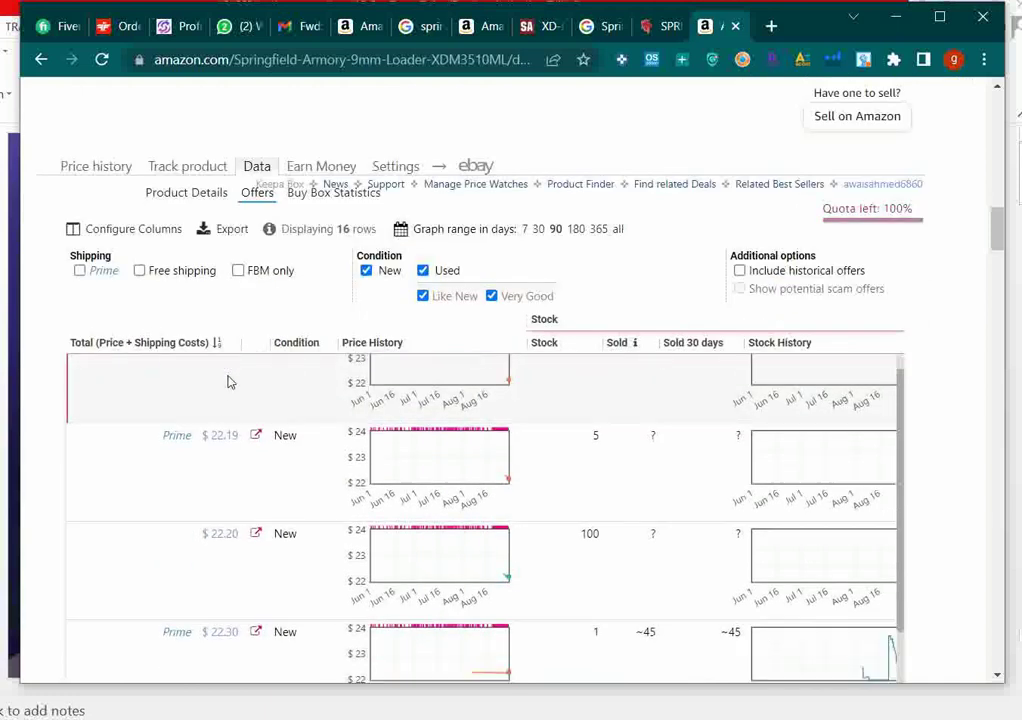
{"action": "scroll", "coordinate": [228, 380], "scroll_direction": "down", "scroll_amount": 6}
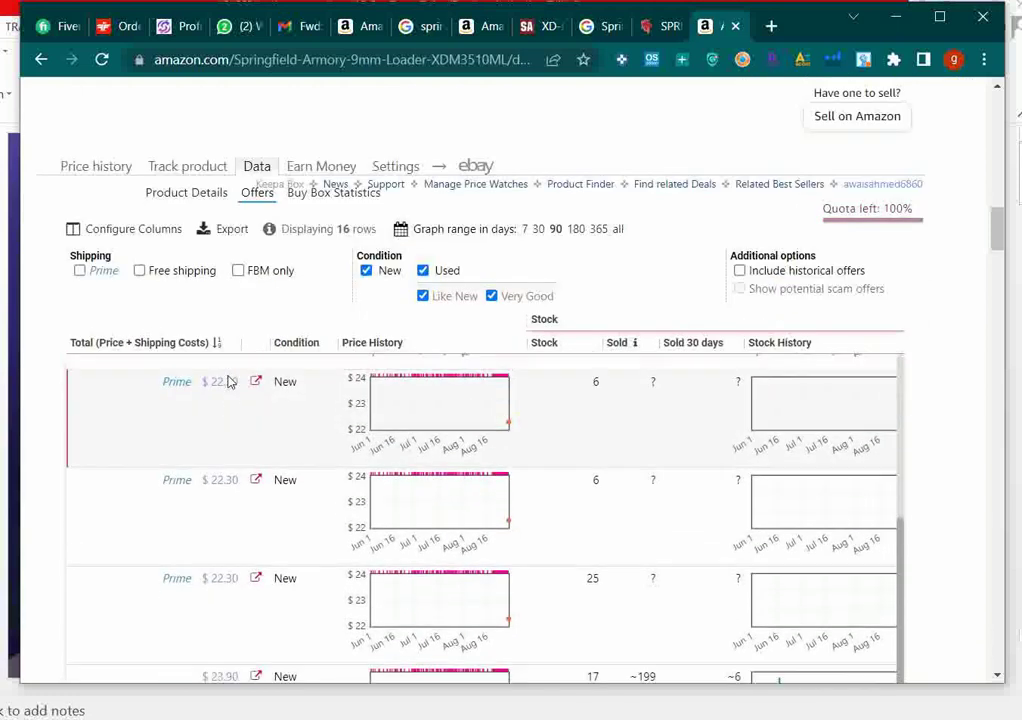
{"action": "scroll", "coordinate": [357, 455], "scroll_direction": "down", "scroll_amount": 2}
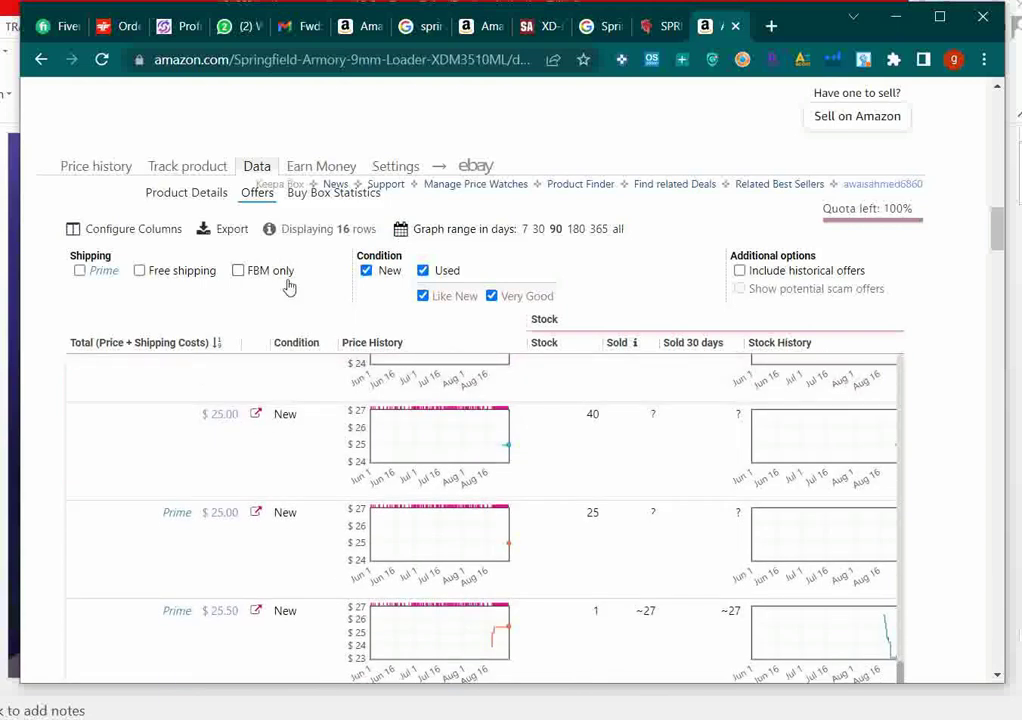
Step: Filter the Keepa offers to Prime shipping and review their prices, stock and 30-day sales
{"action": "left_click", "coordinate": [106, 274]}
{"action": "scroll", "coordinate": [350, 497], "scroll_direction": "up", "scroll_amount": 5}
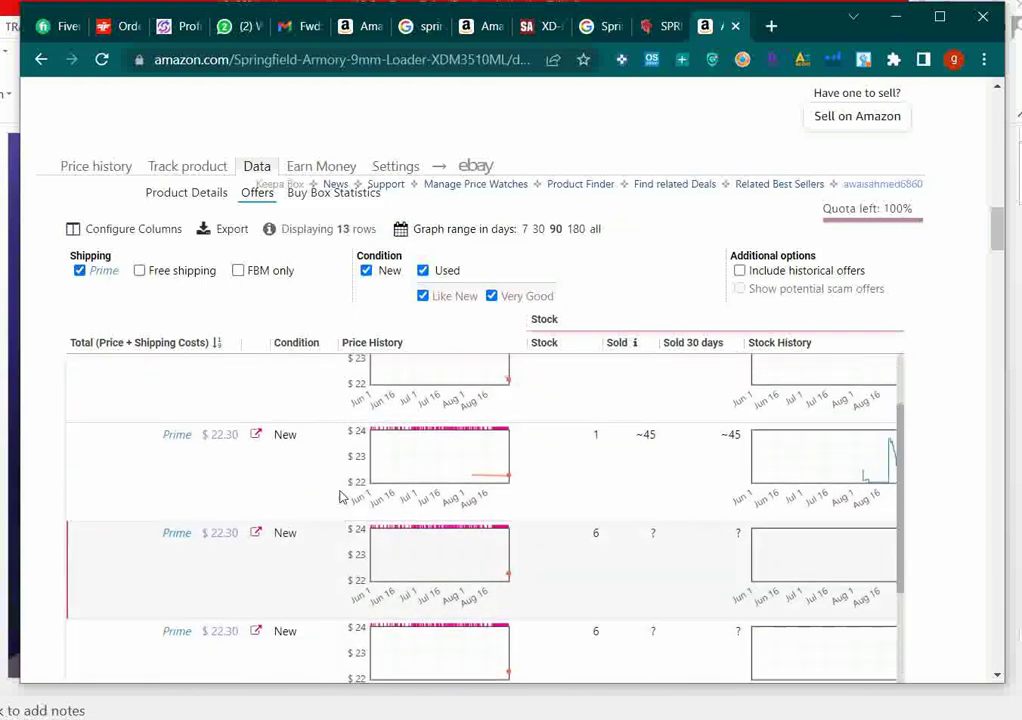
{"action": "scroll", "coordinate": [197, 451], "scroll_direction": "down", "scroll_amount": 5}
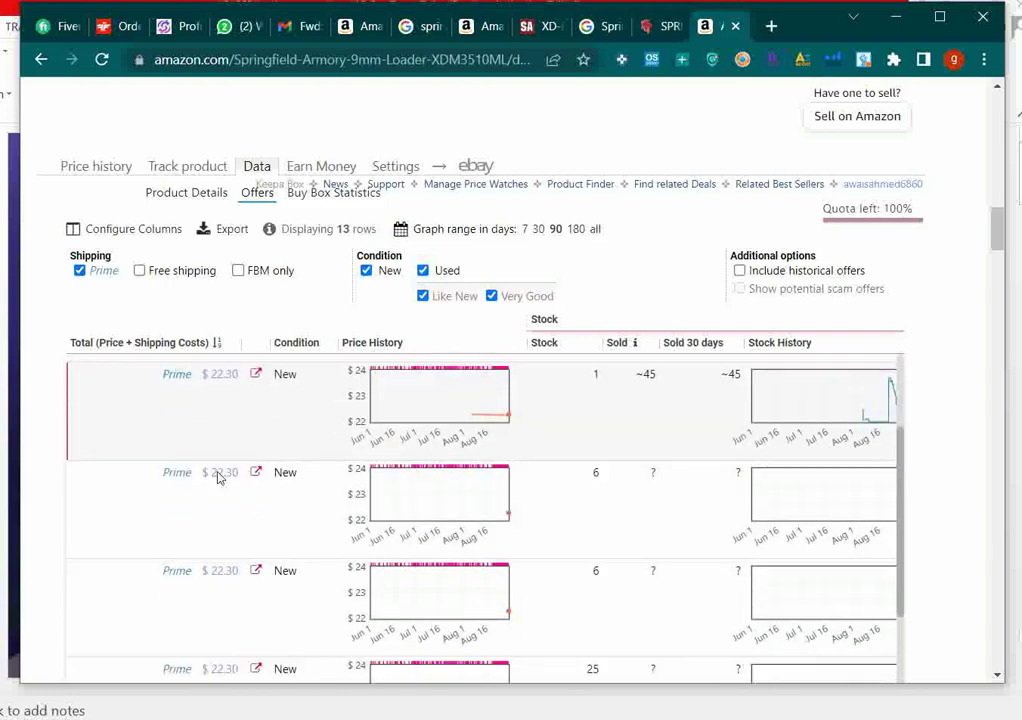
{"action": "scroll", "coordinate": [218, 478], "scroll_direction": "down", "scroll_amount": 3}
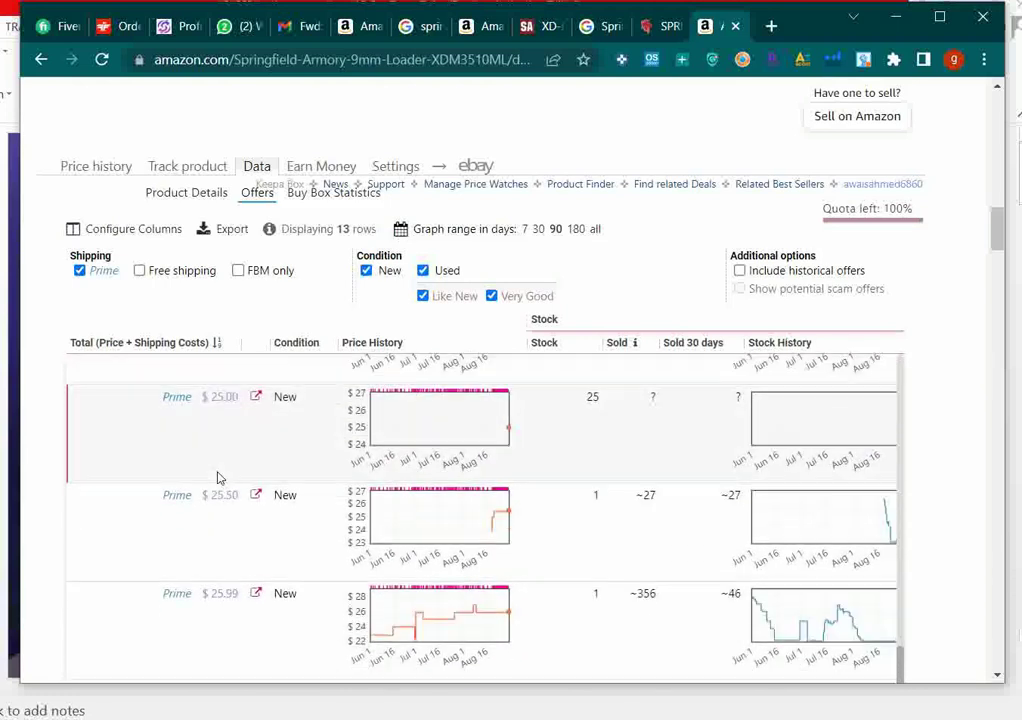
{"action": "scroll", "coordinate": [231, 532], "scroll_direction": "down", "scroll_amount": 2}
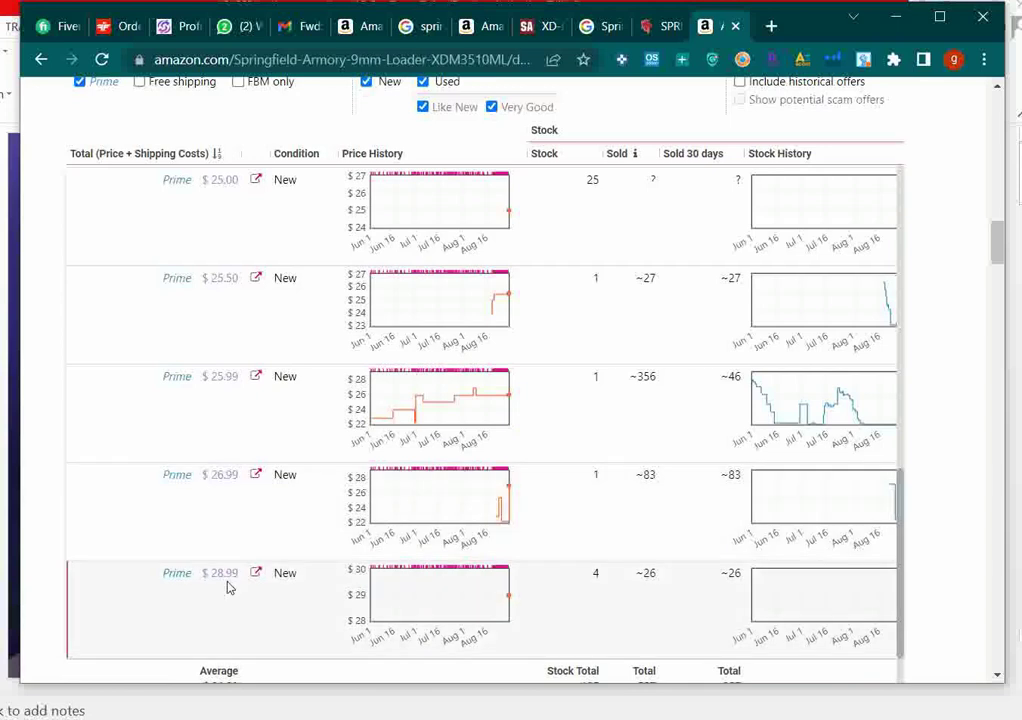
{"action": "scroll", "coordinate": [228, 588], "scroll_direction": "up", "scroll_amount": 8}
{"action": "scroll", "coordinate": [295, 444], "scroll_direction": "up", "scroll_amount": 1}
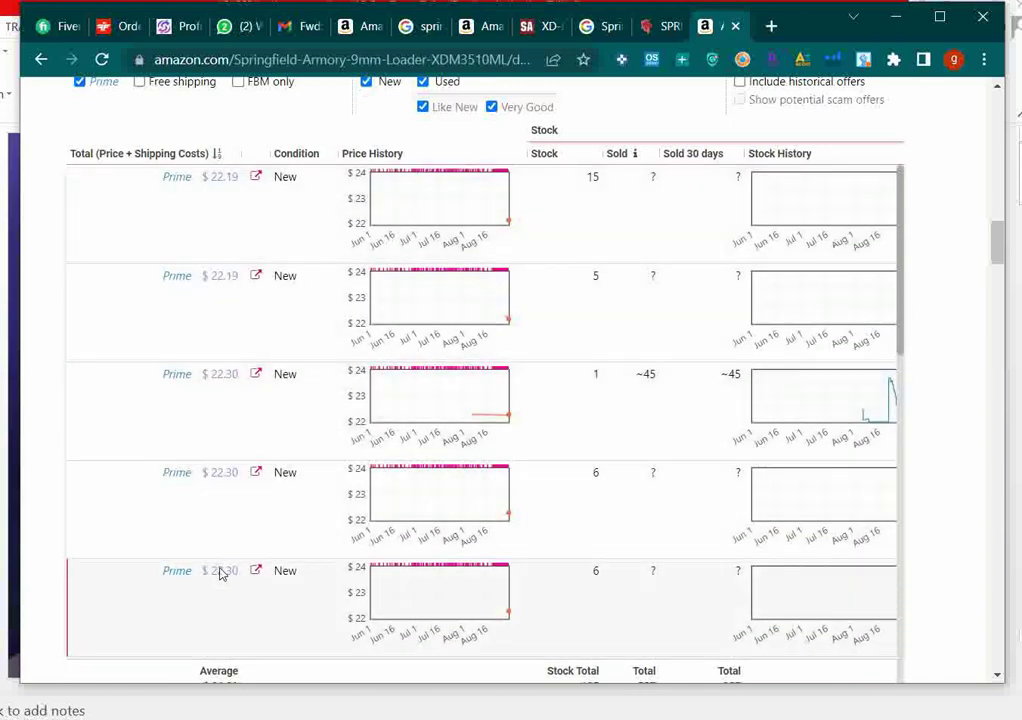
{"action": "scroll", "coordinate": [300, 395], "scroll_direction": "down", "scroll_amount": 2}
{"action": "scroll", "coordinate": [343, 408], "scroll_direction": "up", "scroll_amount": 2}
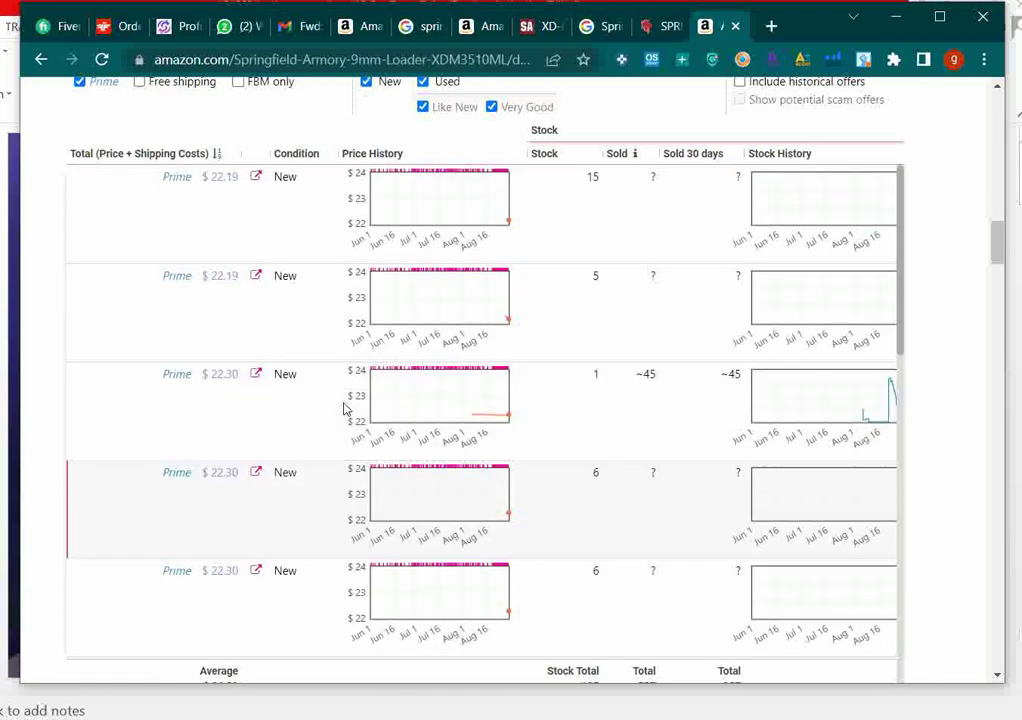
{"action": "scroll", "coordinate": [588, 361], "scroll_direction": "up", "scroll_amount": 3}
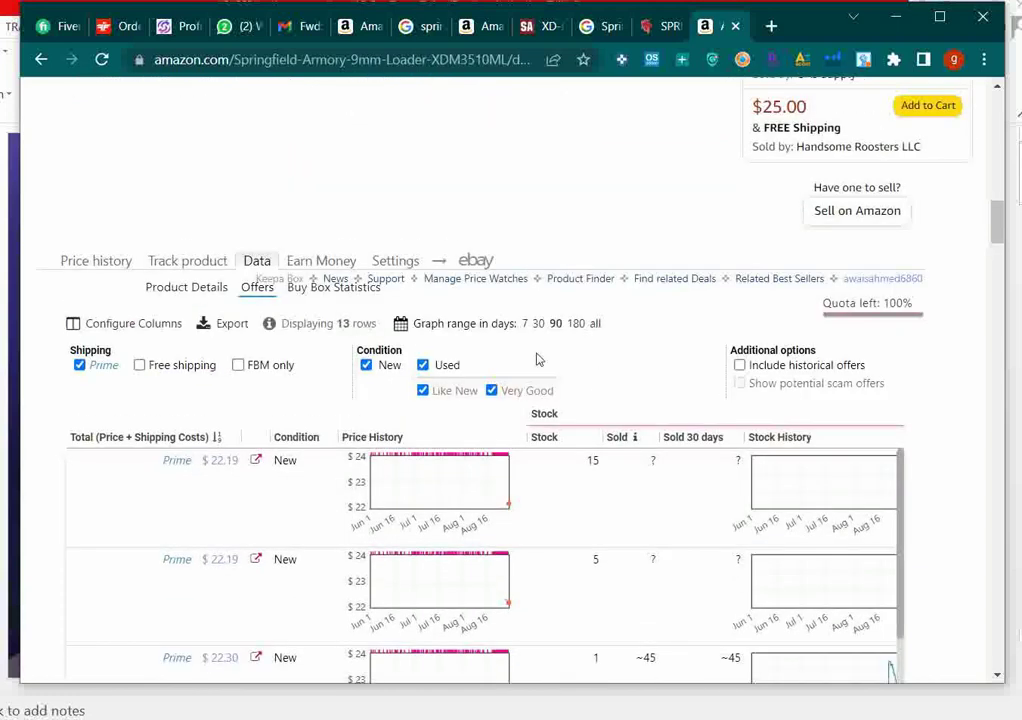
Step: Exclude used-condition offers from the Keepa list and review the remaining new Prime offers
{"action": "left_click", "coordinate": [423, 365]}
{"action": "scroll", "coordinate": [335, 421], "scroll_direction": "down", "scroll_amount": 2}
{"action": "scroll", "coordinate": [269, 349], "scroll_direction": "down", "scroll_amount": 3}
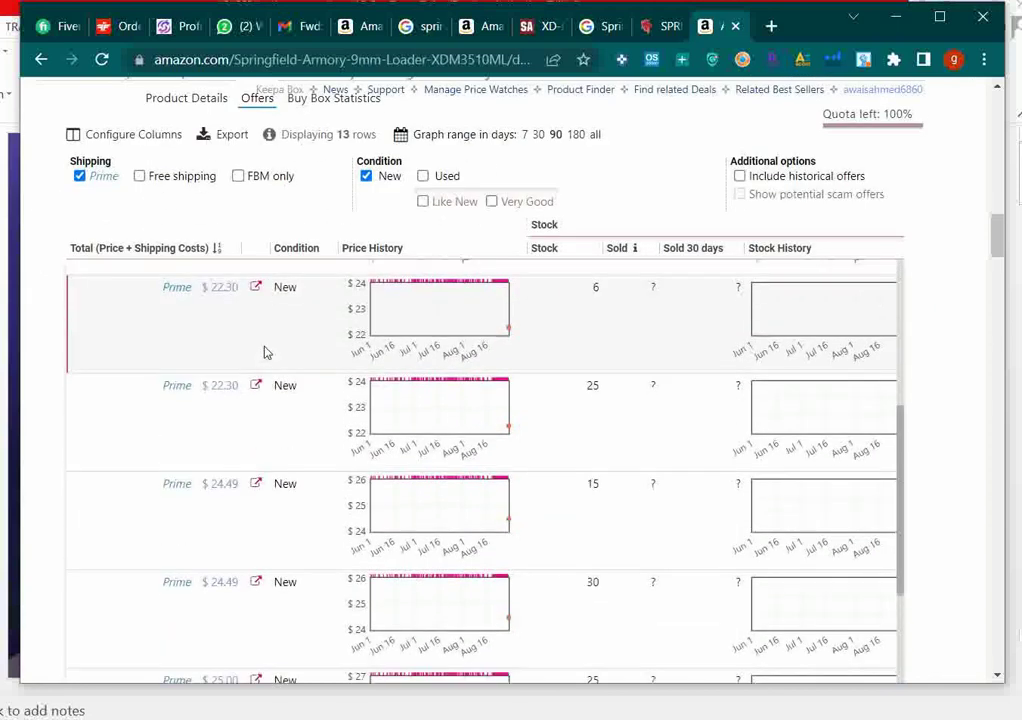
{"action": "scroll", "coordinate": [264, 352], "scroll_direction": "down", "scroll_amount": 5}
{"action": "scroll", "coordinate": [493, 404], "scroll_direction": "up", "scroll_amount": 6}
{"action": "scroll", "coordinate": [493, 404], "scroll_direction": "up", "scroll_amount": 2}
{"action": "scroll", "coordinate": [600, 200], "scroll_direction": "up", "scroll_amount": 3}
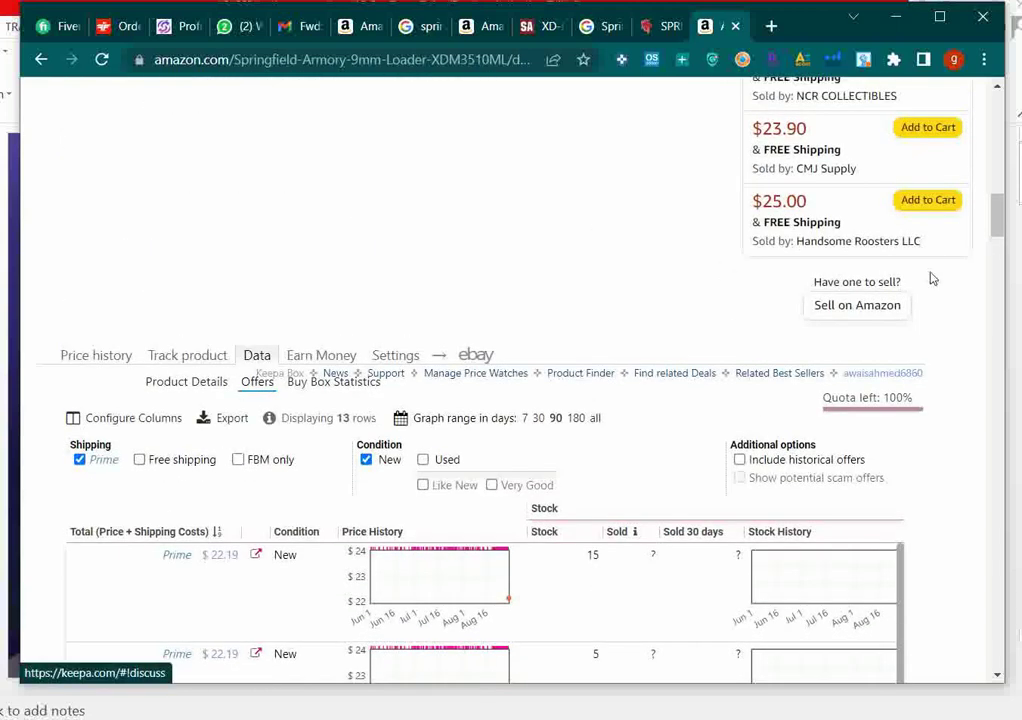
Step: Check Keepa's Buy Box Statistics for each seller's win percentage and average price on the mag loader
{"action": "scroll", "coordinate": [430, 400], "scroll_direction": "up", "scroll_amount": 2}
{"action": "scroll", "coordinate": [310, 480], "scroll_direction": "down", "scroll_amount": 1}
{"action": "scroll", "coordinate": [296, 487], "scroll_direction": "down", "scroll_amount": 1}
{"action": "left_click", "coordinate": [334, 384]}
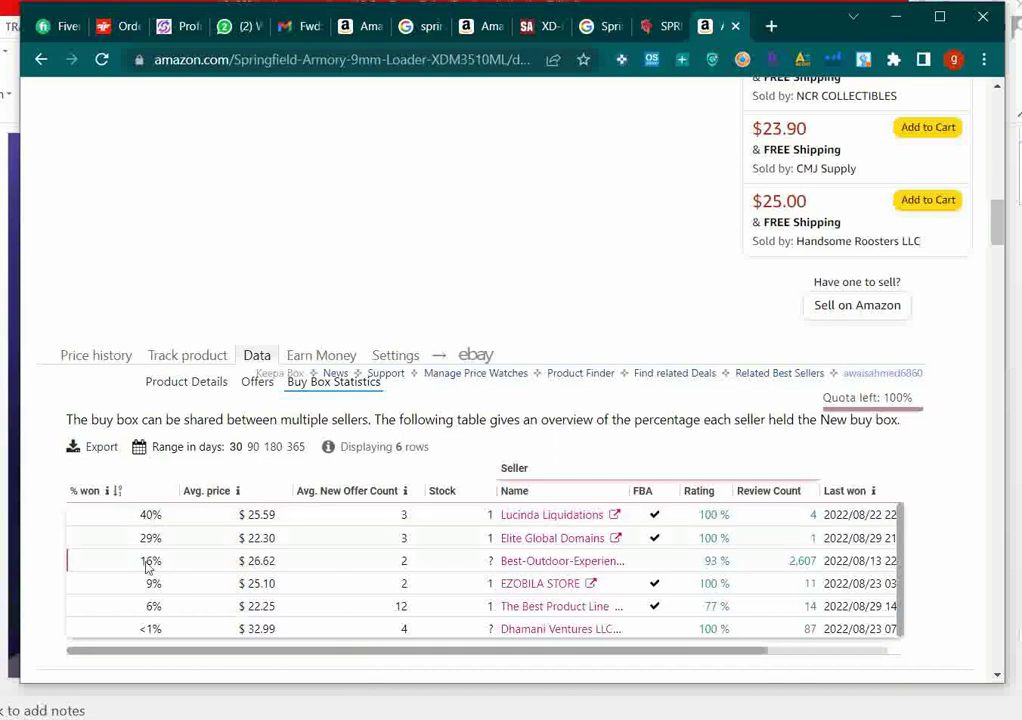
{"action": "mouse_move", "coordinate": [448, 370]}
{"action": "scroll", "coordinate": [448, 370], "scroll_direction": "up", "scroll_amount": 15}
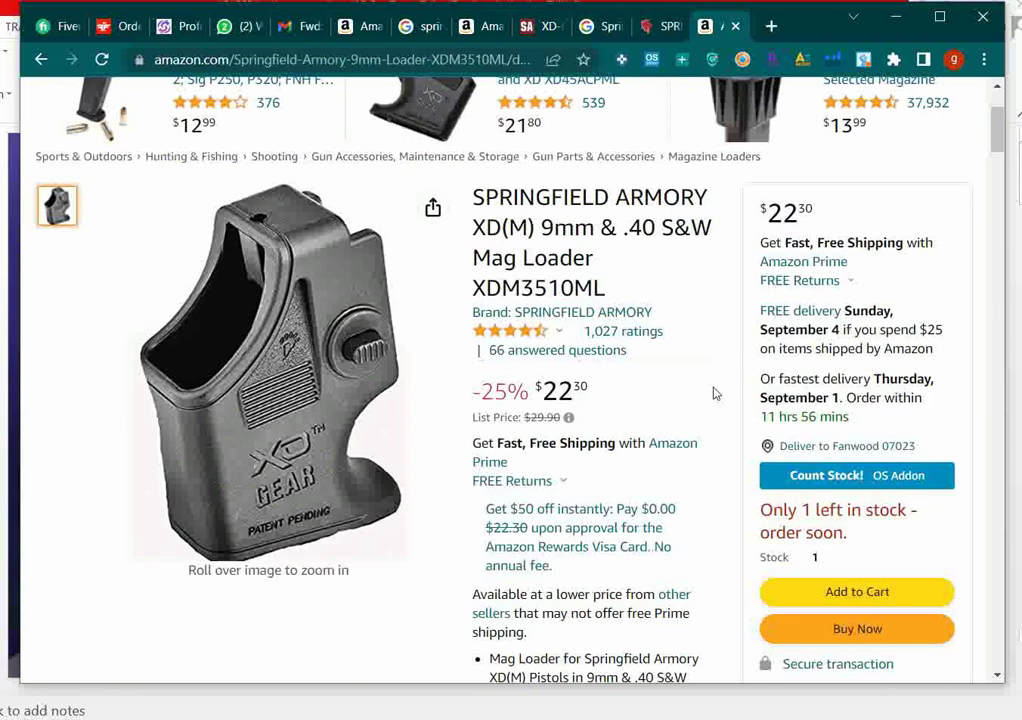
Step: Count the sellers' stock for the mag loader, show only FBA offers, and dismiss the stock count
{"action": "left_click", "coordinate": [840, 476]}
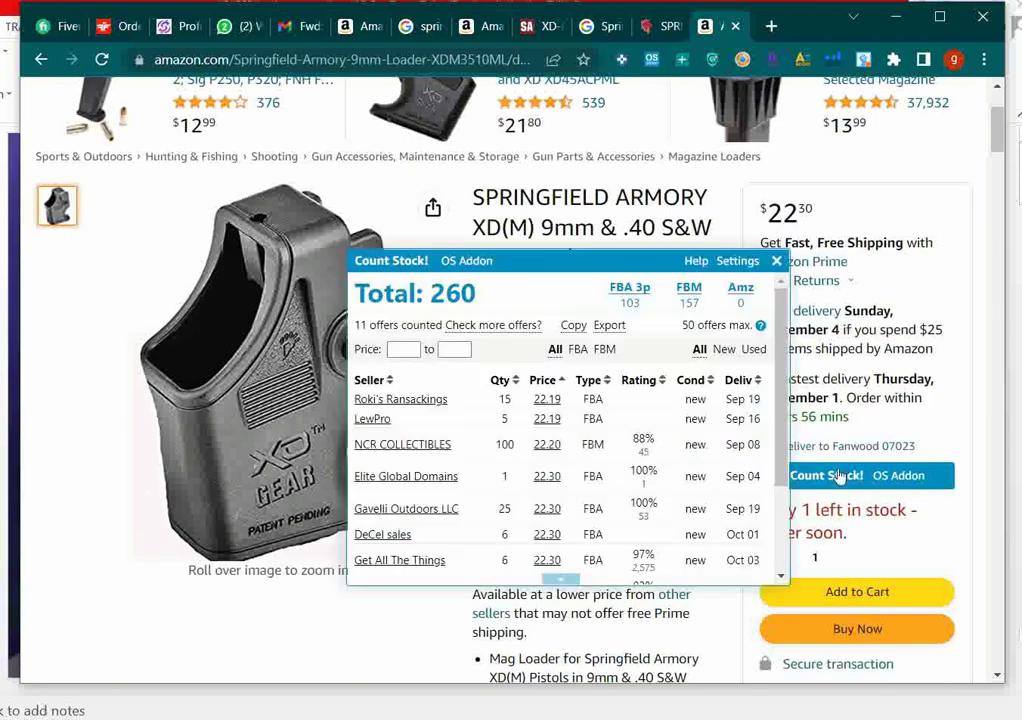
{"action": "scroll", "coordinate": [604, 401], "scroll_direction": "down", "scroll_amount": 3}
{"action": "scroll", "coordinate": [603, 401], "scroll_direction": "up", "scroll_amount": 1}
{"action": "scroll", "coordinate": [603, 401], "scroll_direction": "up", "scroll_amount": 1}
{"action": "left_click", "coordinate": [578, 316]}
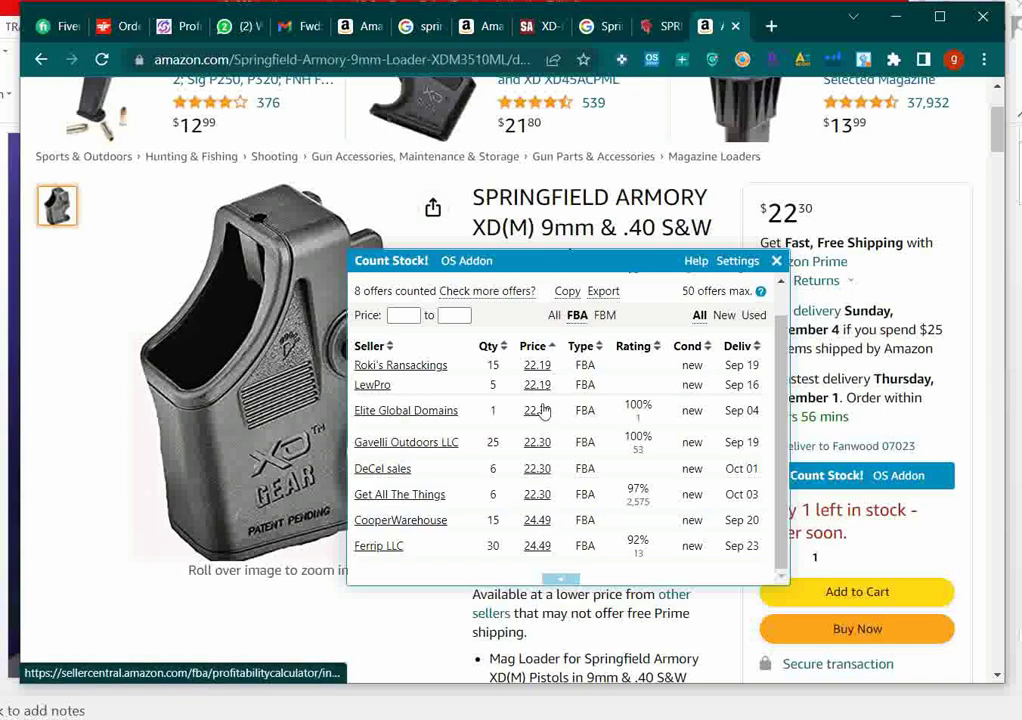
{"action": "left_click", "coordinate": [776, 261]}
{"action": "scroll", "coordinate": [880, 315], "scroll_direction": "up", "scroll_amount": 2}
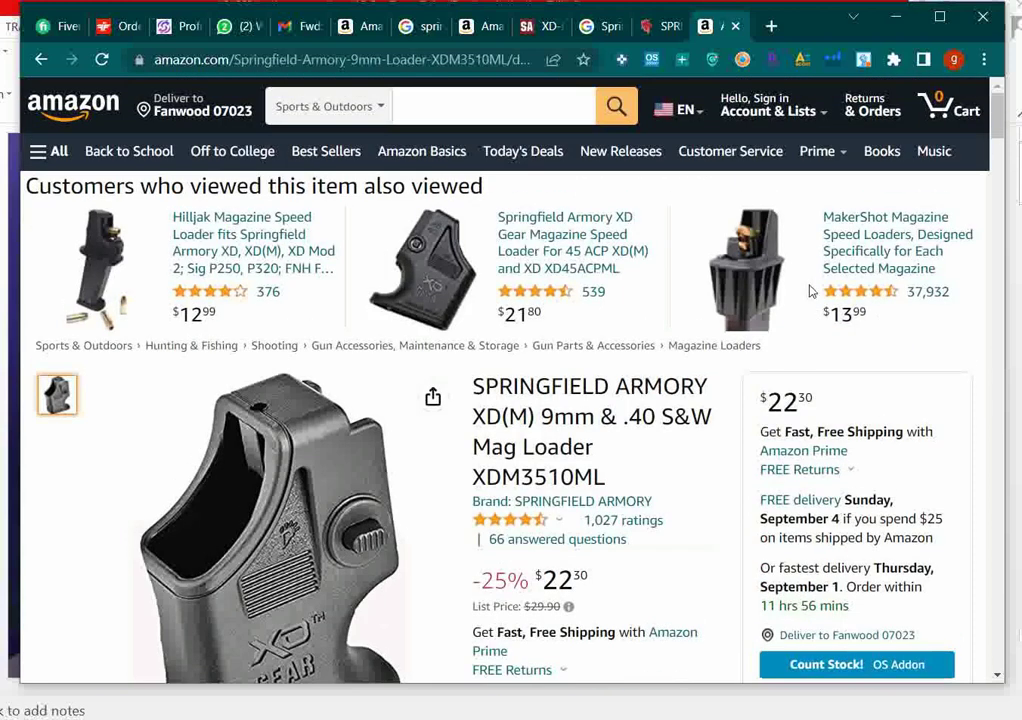
Step: Check the mag loader's Amazon listing details against the 100-unit cart on the RAE Industries site
{"action": "scroll", "coordinate": [713, 354], "scroll_direction": "down", "scroll_amount": 2}
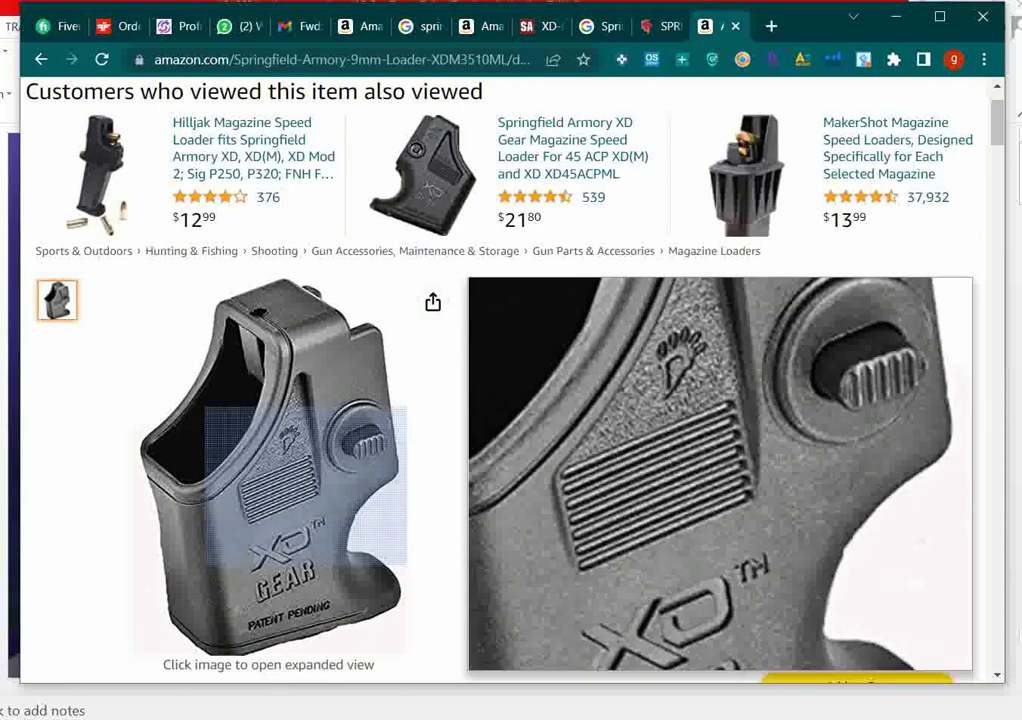
{"action": "scroll", "coordinate": [731, 412], "scroll_direction": "down", "scroll_amount": 3}
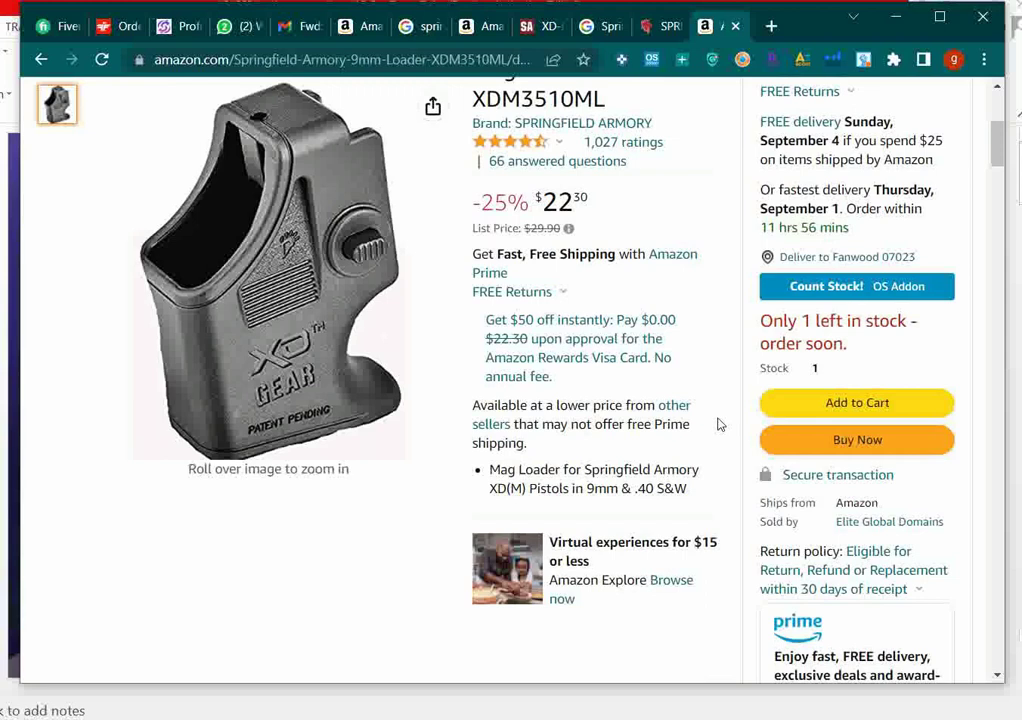
{"action": "scroll", "coordinate": [720, 425], "scroll_direction": "up", "scroll_amount": 4}
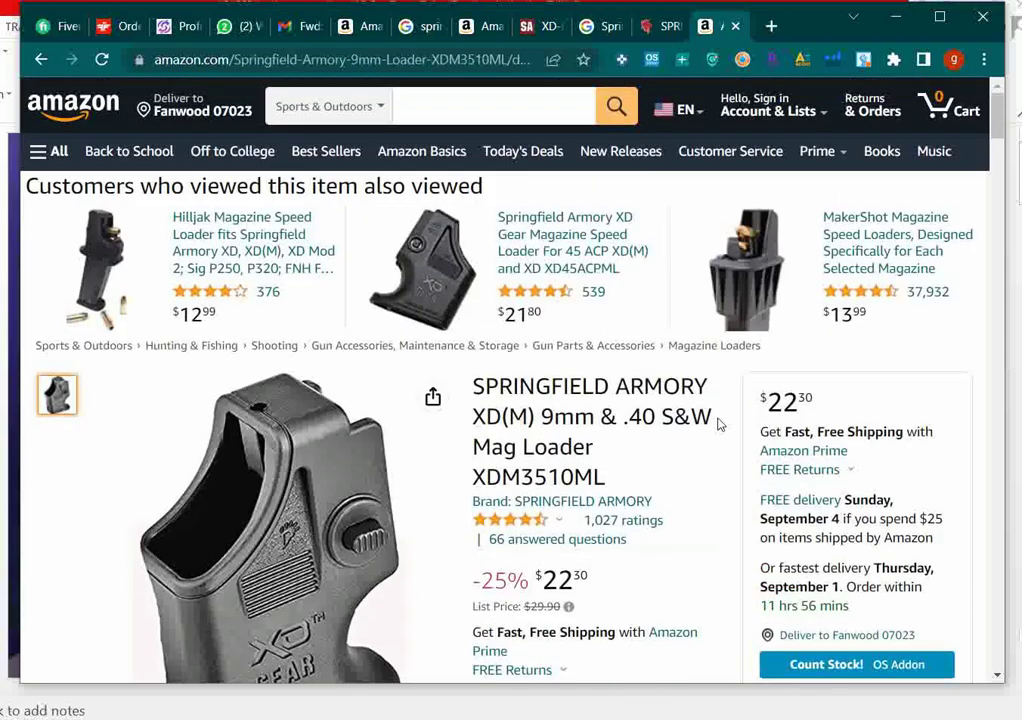
{"action": "left_click", "coordinate": [659, 27]}
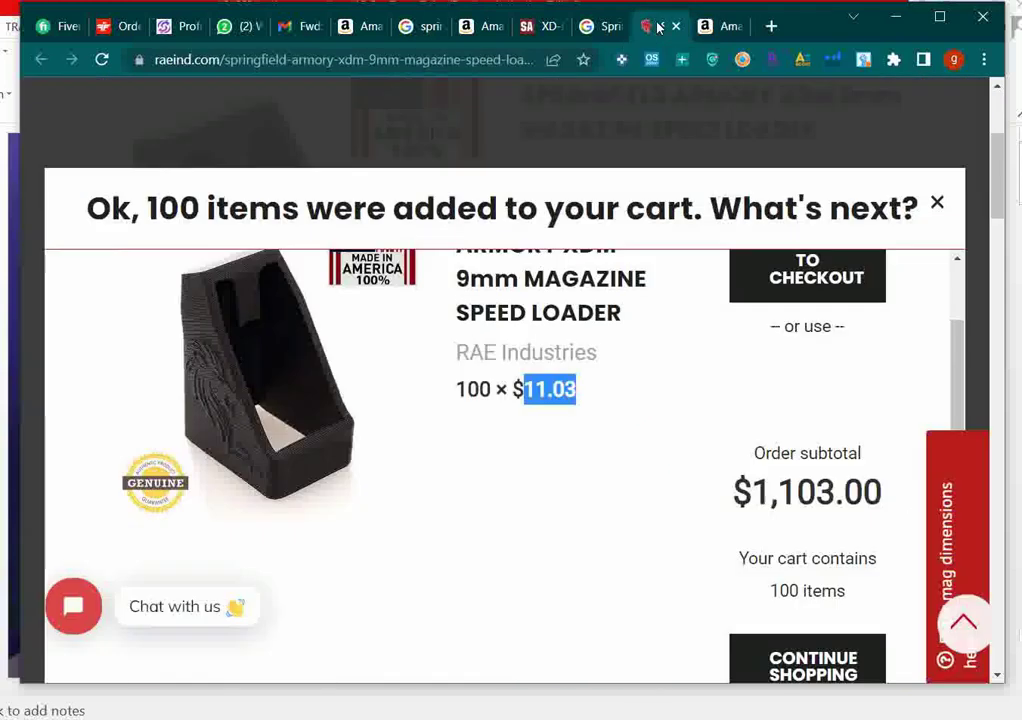
{"action": "scroll", "coordinate": [560, 481], "scroll_direction": "up", "scroll_amount": 1}
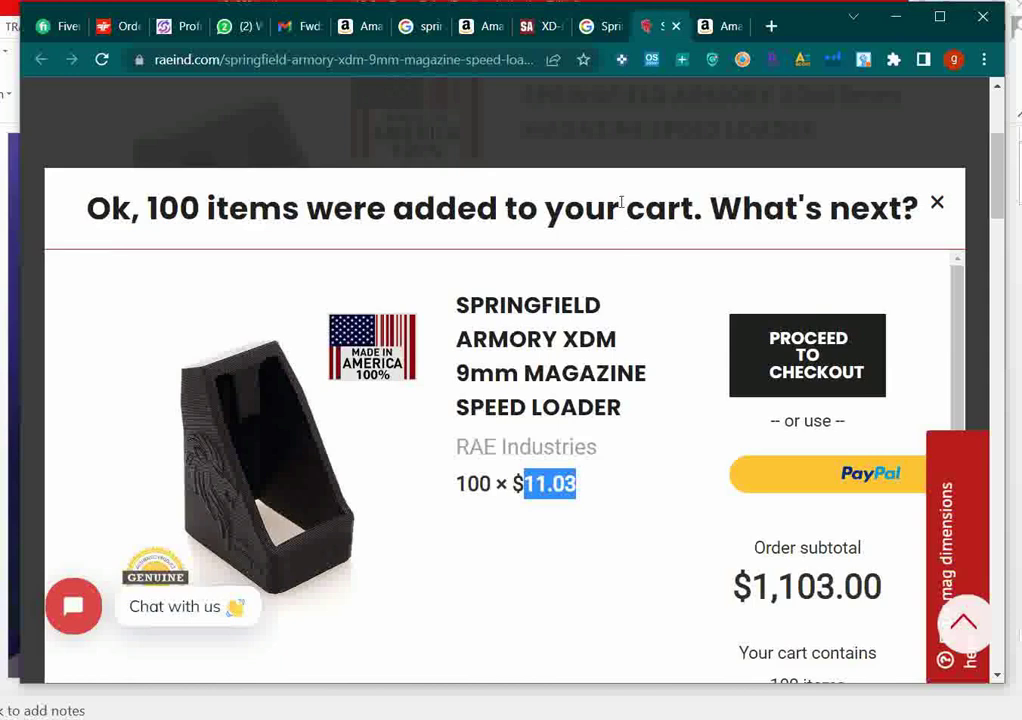
Step: Highlight the model, caliber, product type and part number XDM3510ML in the Amazon listing title
{"action": "left_click", "coordinate": [706, 27]}
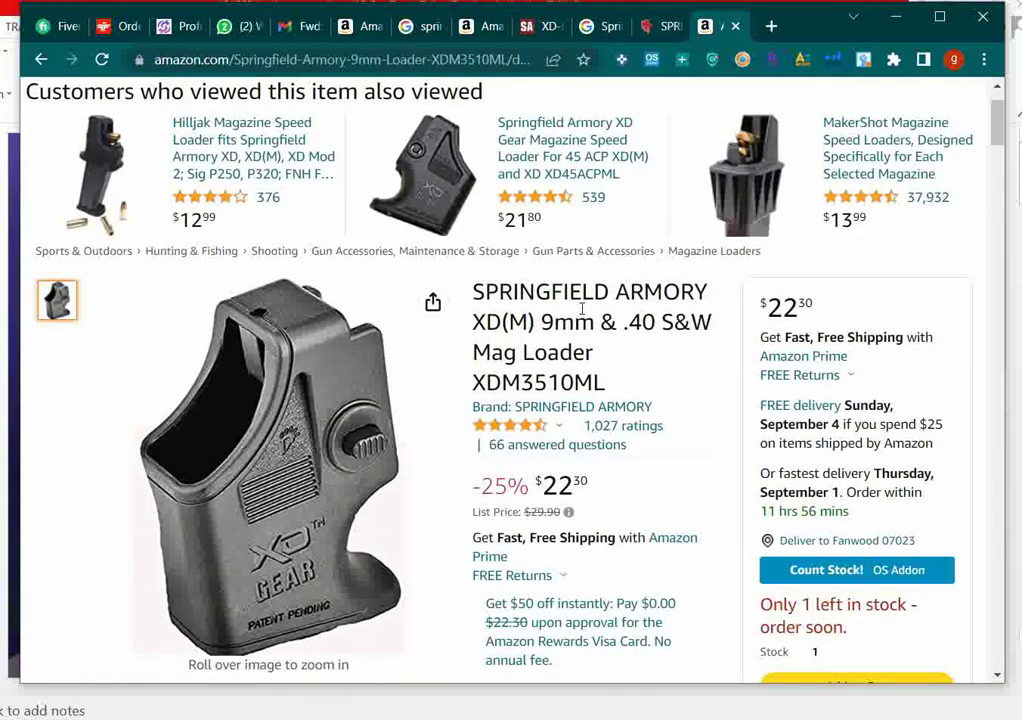
{"action": "left_click_drag", "start_coordinate": [532, 323], "coordinate": [473, 322]}
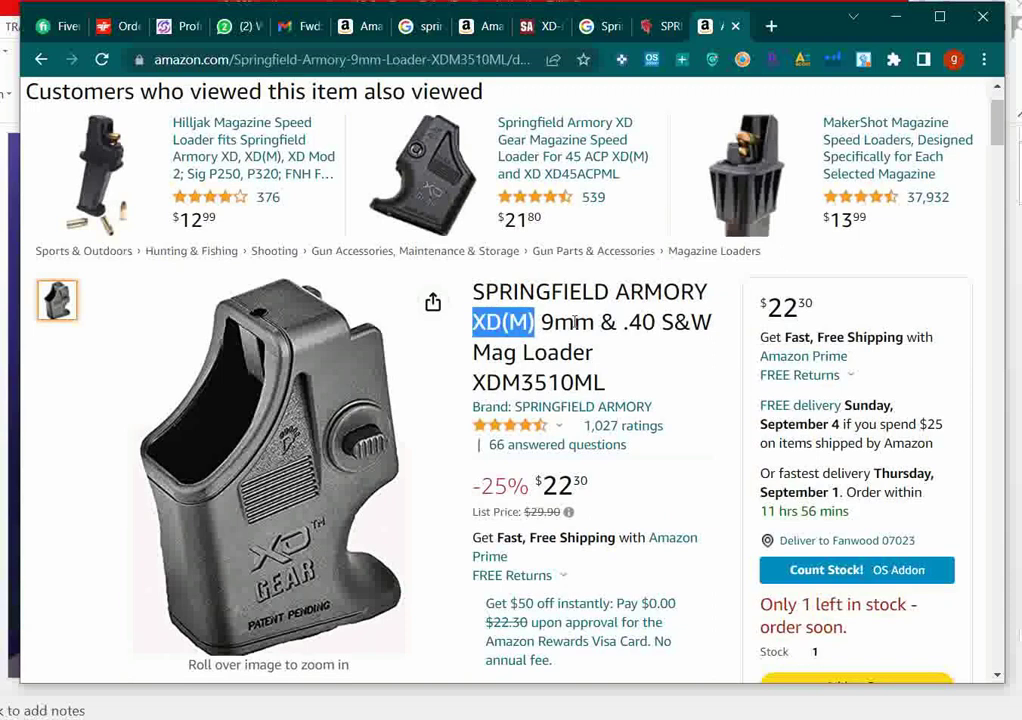
{"action": "left_click_drag", "start_coordinate": [598, 322], "coordinate": [541, 322]}
{"action": "left_click_drag", "start_coordinate": [598, 356], "coordinate": [472, 358]}
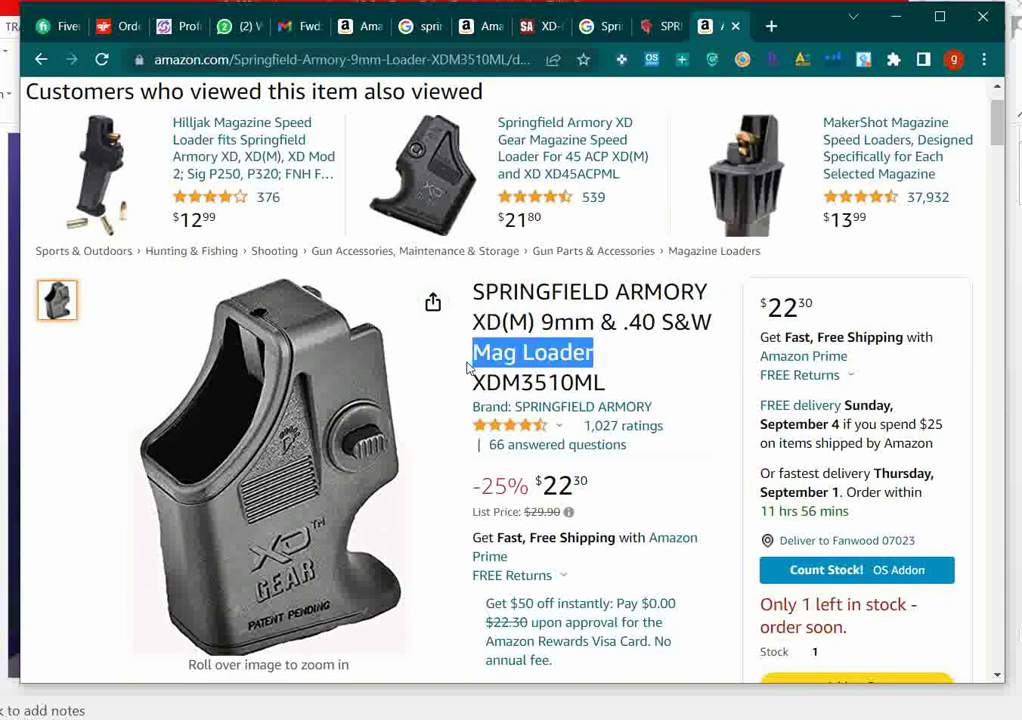
{"action": "left_click_drag", "start_coordinate": [605, 383], "coordinate": [477, 383]}
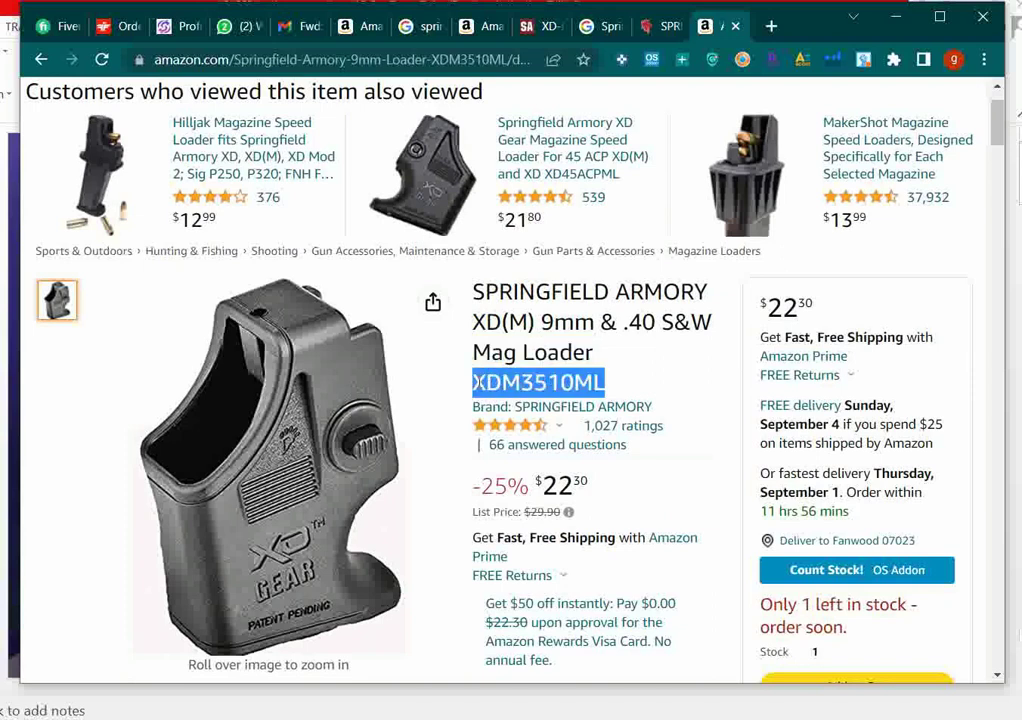
Step: Review the product name, unit price and order subtotal in the RAE Industries cart summary
{"action": "left_click", "coordinate": [665, 33]}
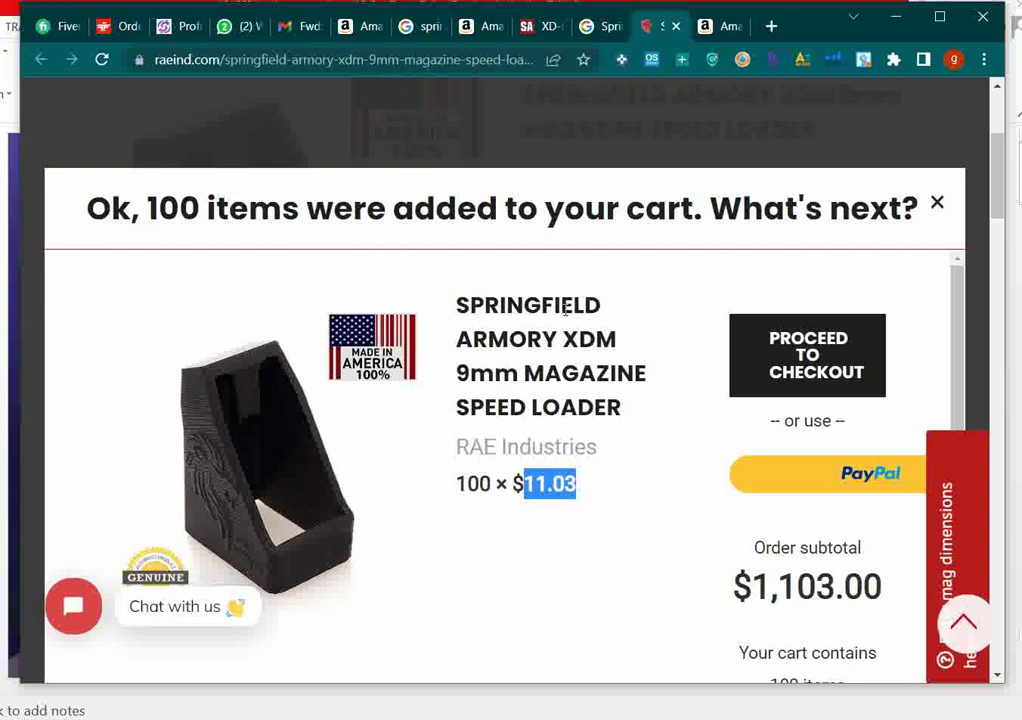
{"action": "scroll", "coordinate": [575, 450], "scroll_direction": "down", "scroll_amount": 2}
{"action": "scroll", "coordinate": [578, 445], "scroll_direction": "down", "scroll_amount": 1}
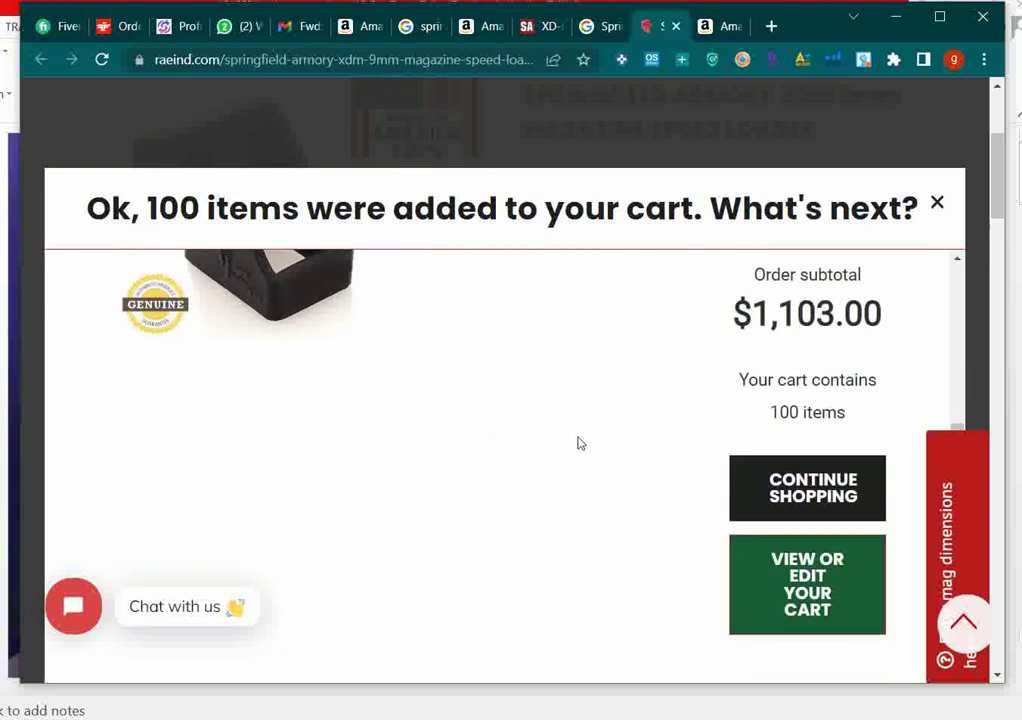
{"action": "scroll", "coordinate": [338, 466], "scroll_direction": "up", "scroll_amount": 3}
{"action": "left_click", "coordinate": [484, 343]}
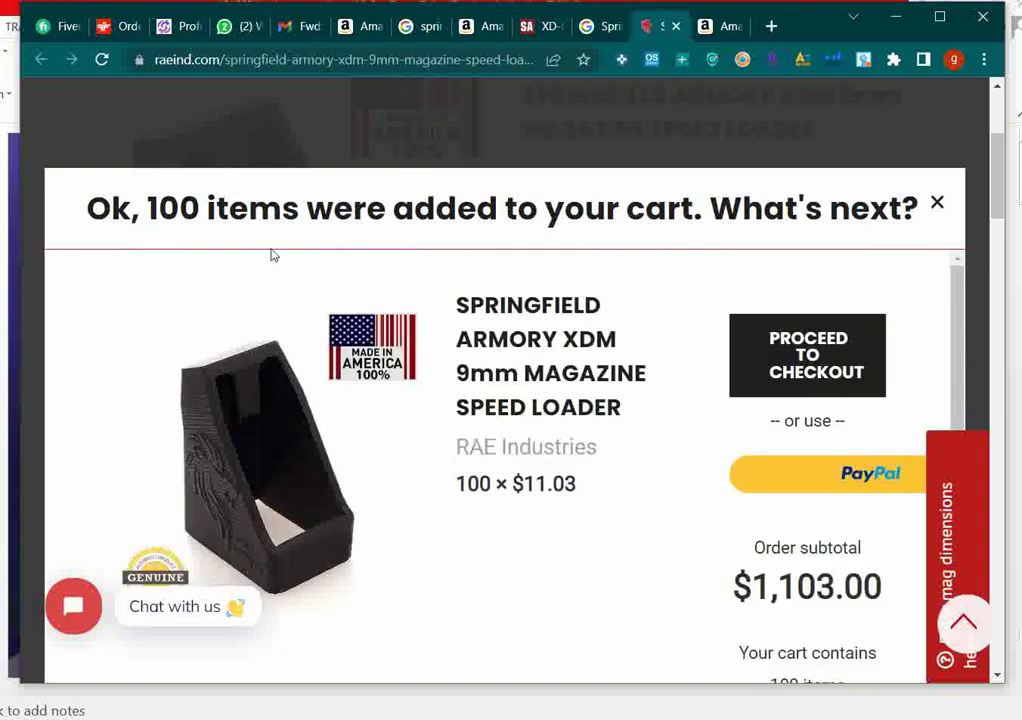
Step: Compare the mag loader's sale price on the Springfield Armory store with the RAE Industries and Amazon pages
{"action": "left_click", "coordinate": [545, 30]}
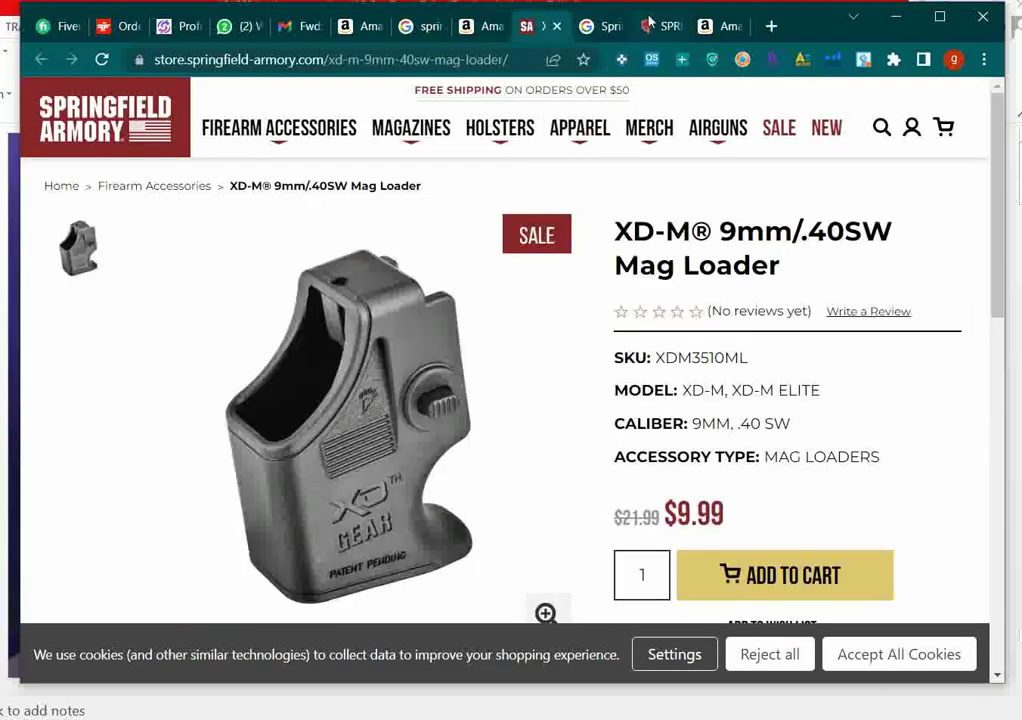
{"action": "left_click", "coordinate": [648, 22]}
{"action": "left_click", "coordinate": [540, 26]}
{"action": "scroll", "coordinate": [775, 540], "scroll_direction": "down", "scroll_amount": 1}
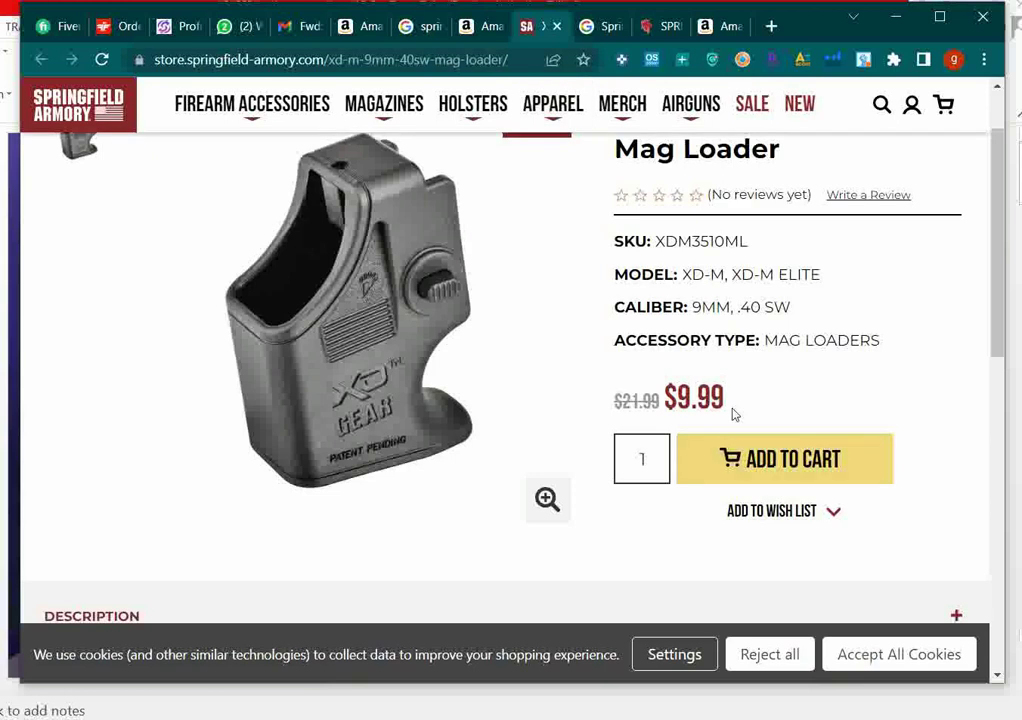
{"action": "left_click_drag", "start_coordinate": [725, 398], "coordinate": [664, 398]}
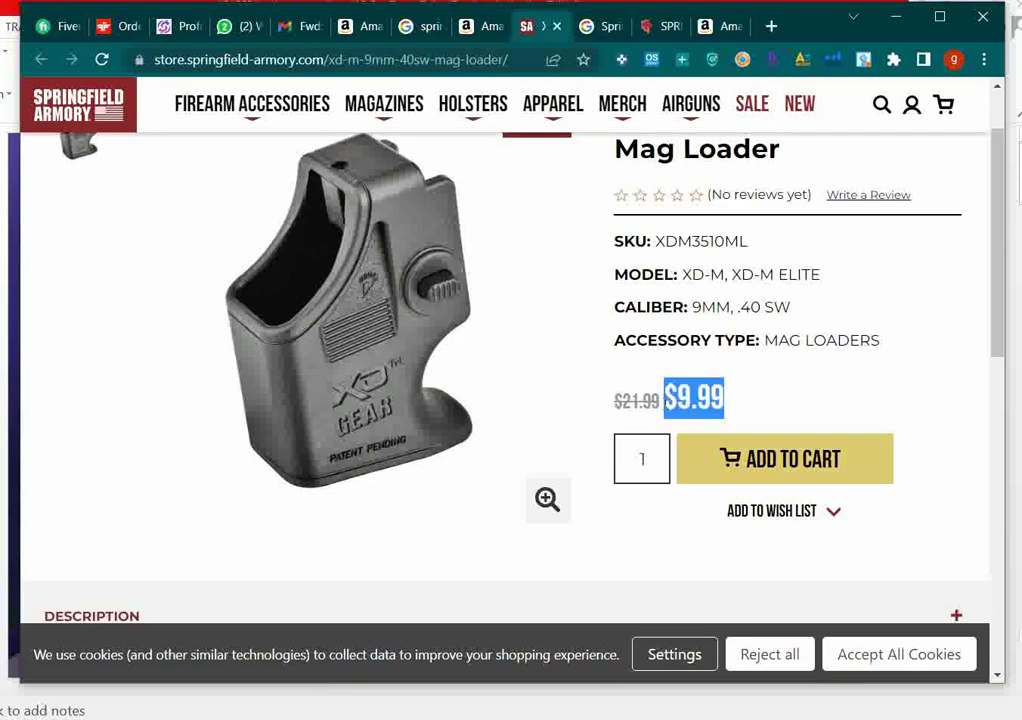
{"action": "left_click", "coordinate": [712, 26]}
{"action": "left_click", "coordinate": [545, 26]}
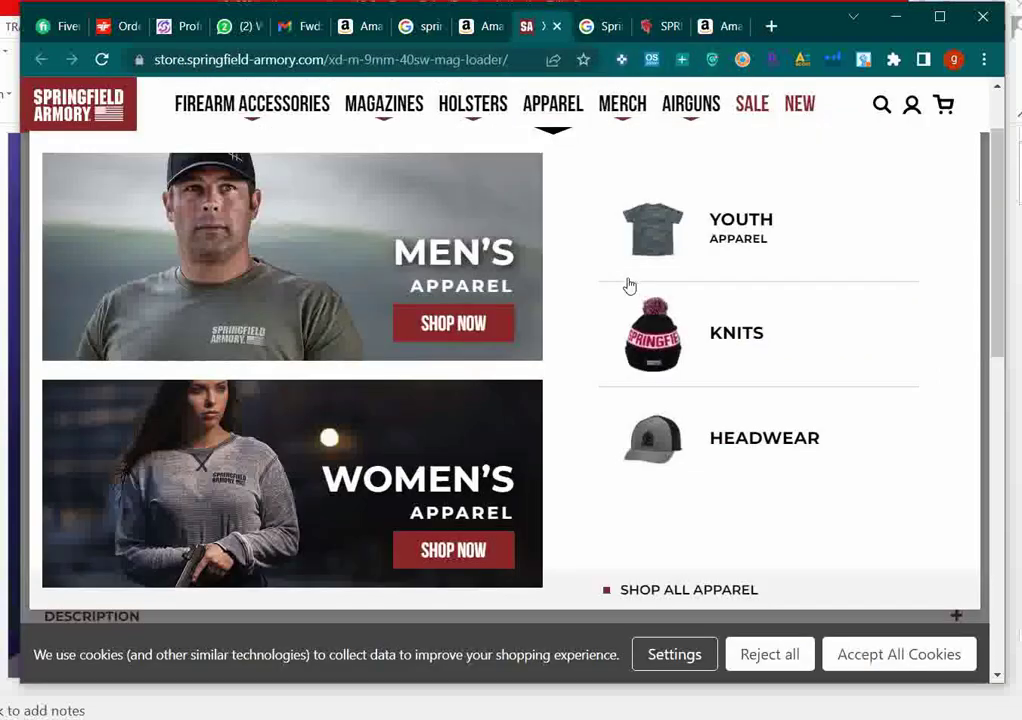
Step: Examine the SKU, model, caliber and price on the Springfield Armory product page
{"action": "scroll", "coordinate": [760, 421], "scroll_direction": "up", "scroll_amount": 2}
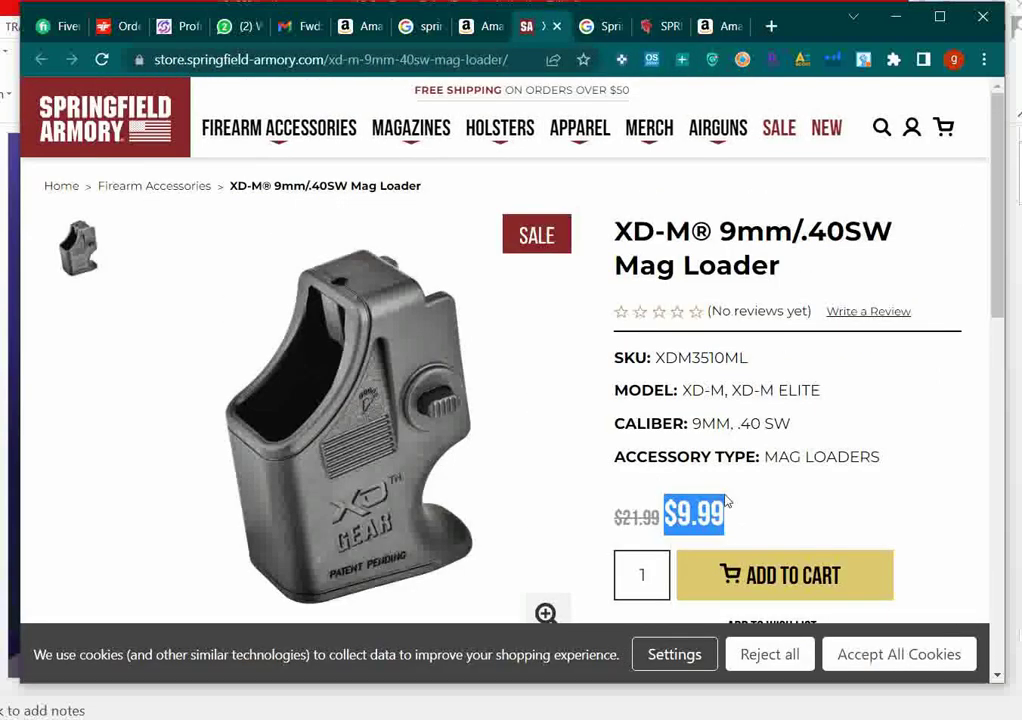
{"action": "scroll", "coordinate": [757, 431], "scroll_direction": "down", "scroll_amount": 2}
{"action": "scroll", "coordinate": [700, 430], "scroll_direction": "up", "scroll_amount": 2}
{"action": "key", "text": "alt+Tab"}
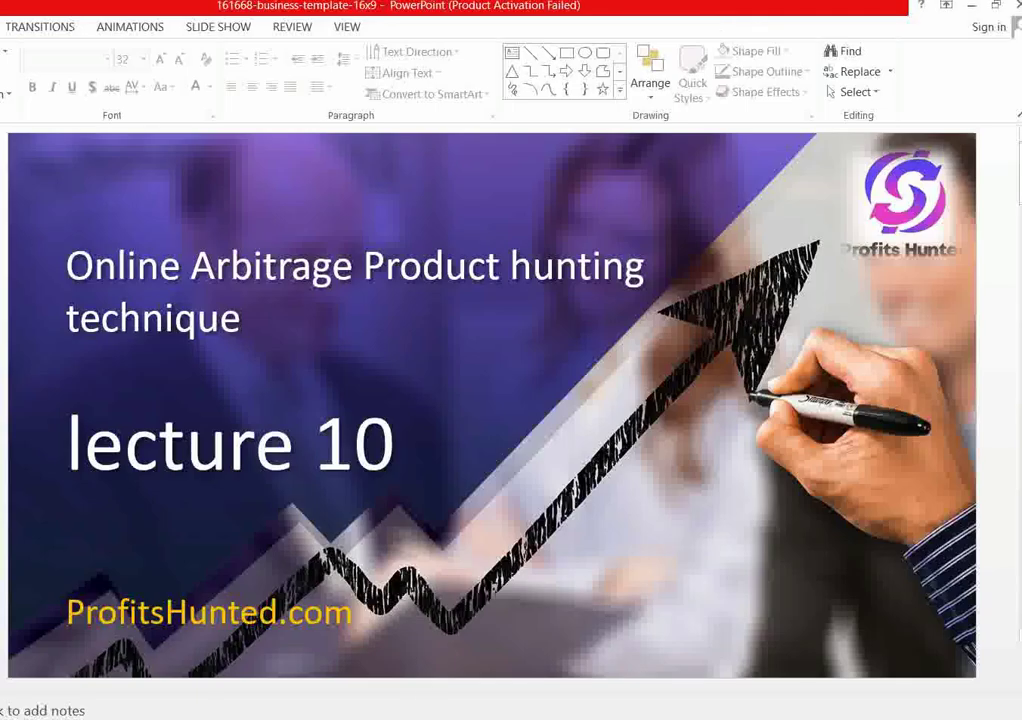
{"action": "key", "text": "alt+Tab"}
{"action": "scroll", "coordinate": [907, 388], "scroll_direction": "down", "scroll_amount": 4}
{"action": "scroll", "coordinate": [910, 388], "scroll_direction": "up", "scroll_amount": 2}
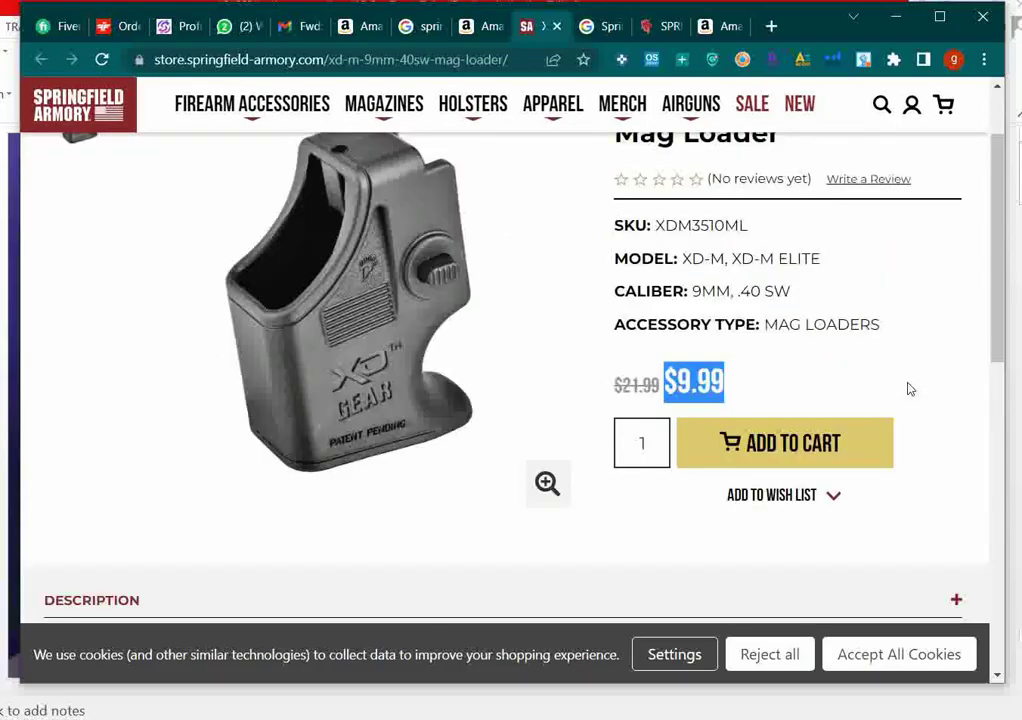
{"action": "scroll", "coordinate": [910, 388], "scroll_direction": "up", "scroll_amount": 2}
Step: Set the SellerAmp cost price for the Amazon mag loader to 11, check the profit and ROI, and close the calculator
{"action": "left_click", "coordinate": [733, 26]}
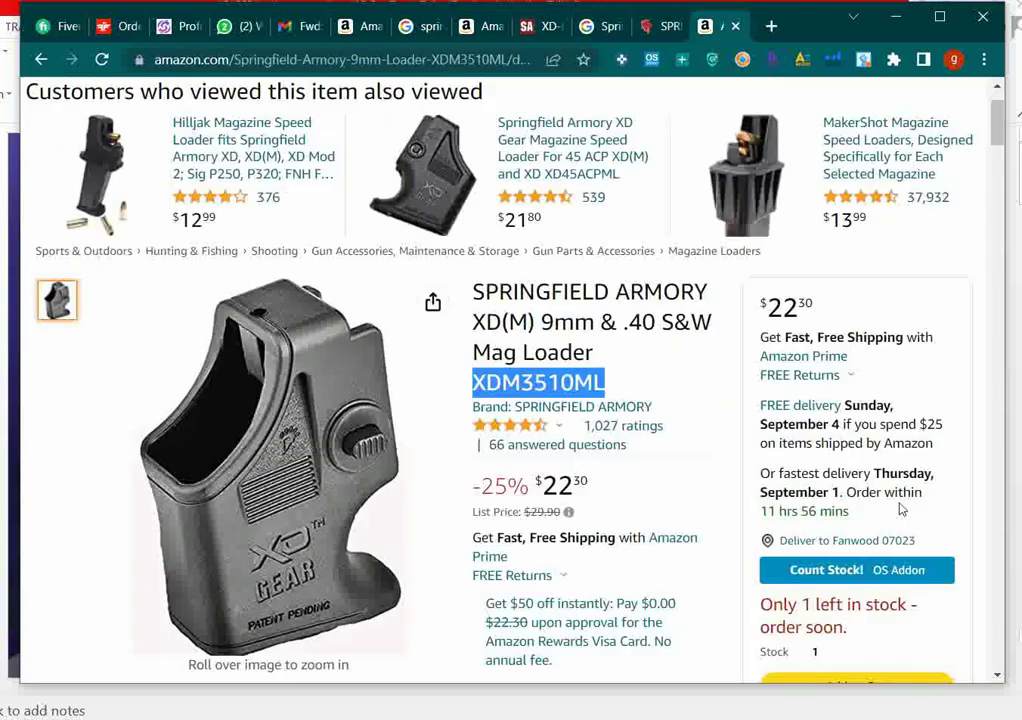
{"action": "scroll", "coordinate": [895, 480], "scroll_direction": "up", "scroll_amount": 2}
{"action": "left_click", "coordinate": [742, 61]}
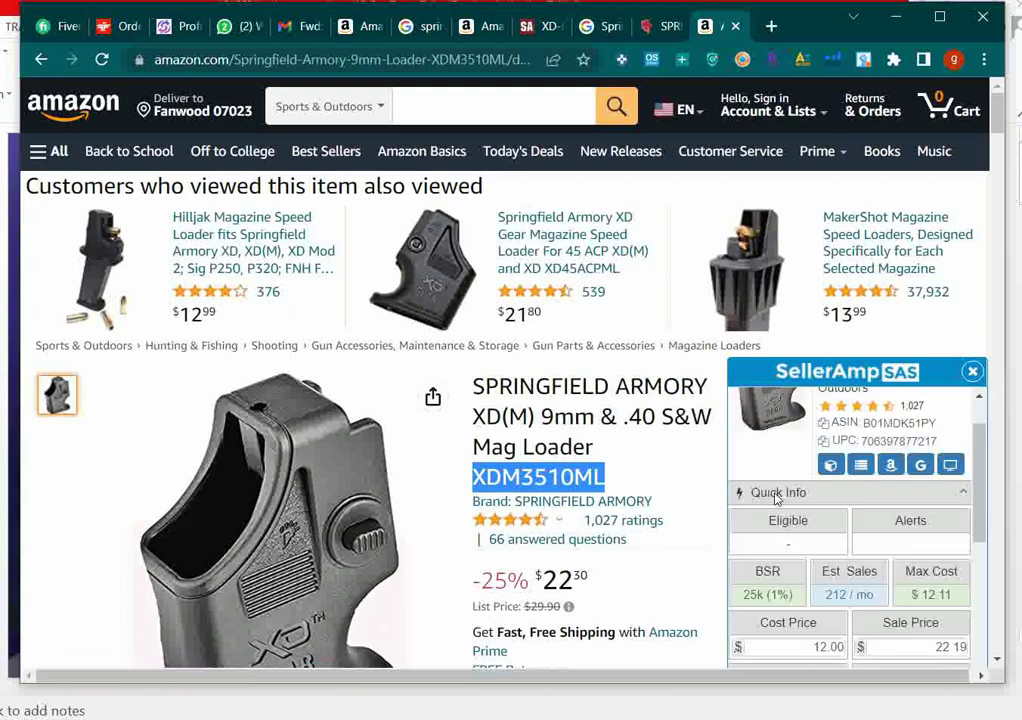
{"action": "scroll", "coordinate": [776, 498], "scroll_direction": "down", "scroll_amount": 1}
{"action": "left_click", "coordinate": [829, 551]}
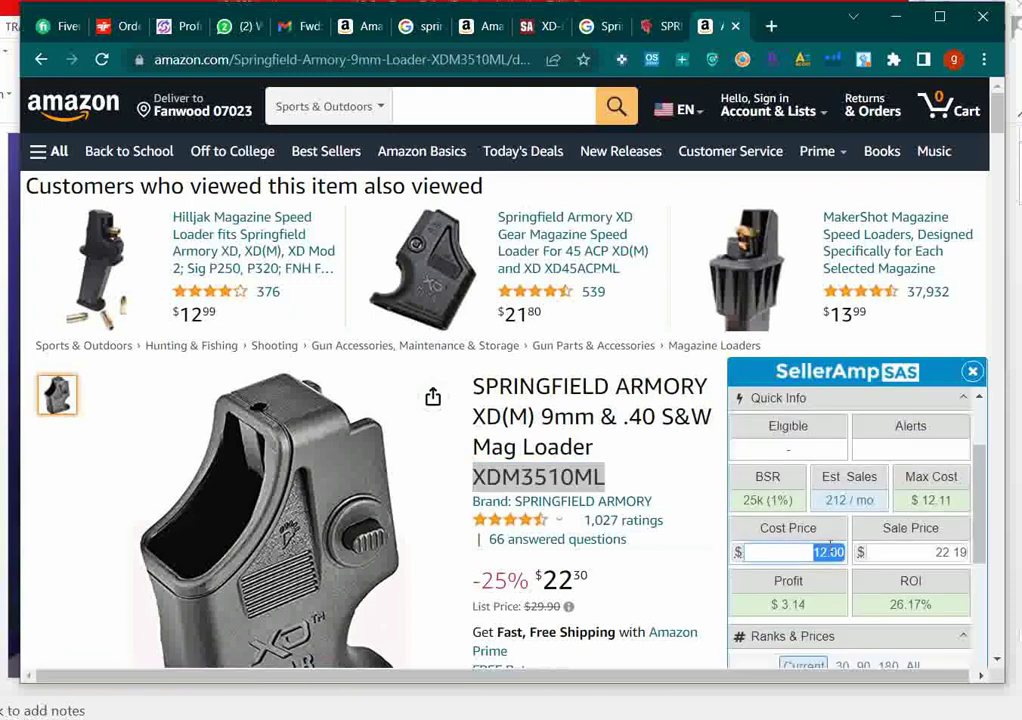
{"action": "type", "text": "11.00"}
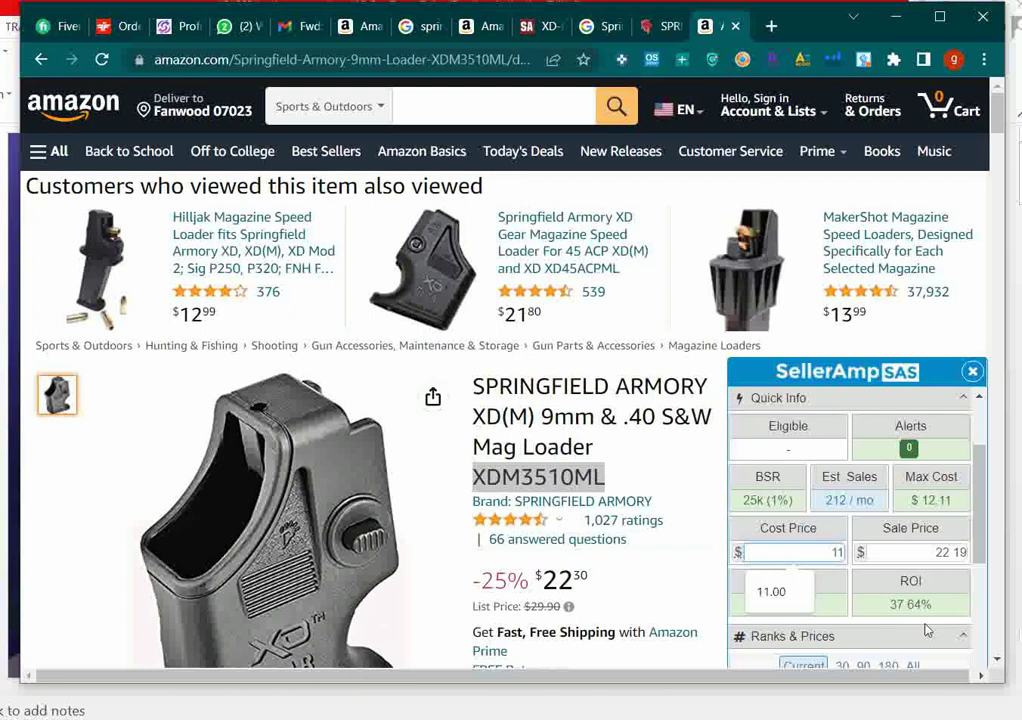
{"action": "left_click", "coordinate": [968, 372]}
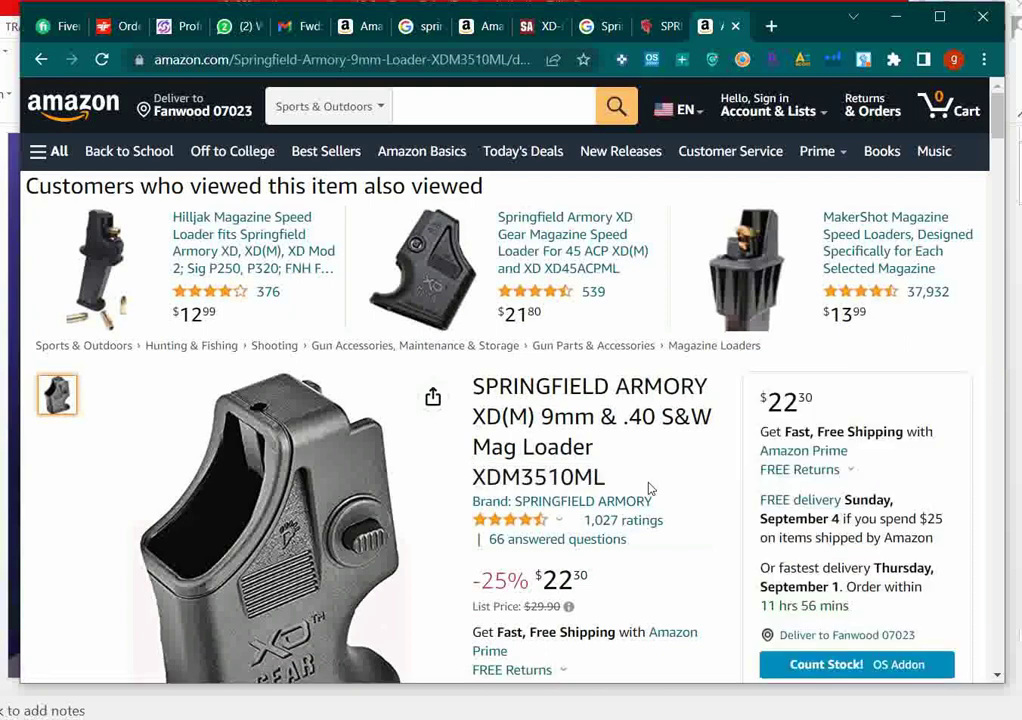
Step: Review the other sellers' offers on the Amazon mag loader listing and close the RAE Industries page
{"action": "scroll", "coordinate": [650, 480], "scroll_direction": "down", "scroll_amount": 1}
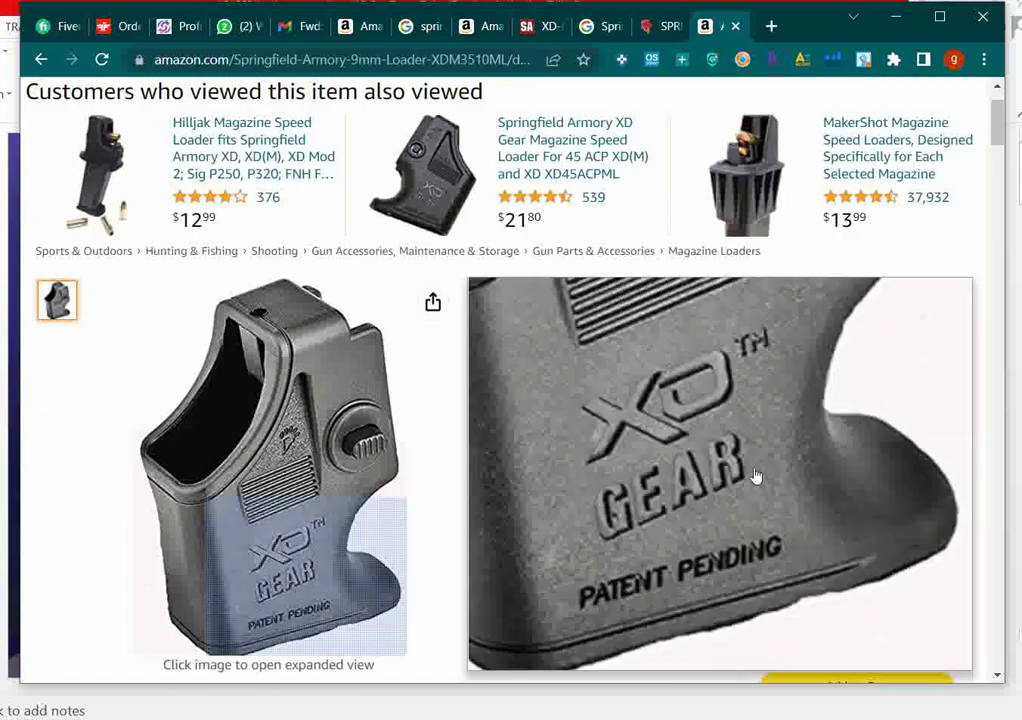
{"action": "scroll", "coordinate": [651, 371], "scroll_direction": "down", "scroll_amount": 1}
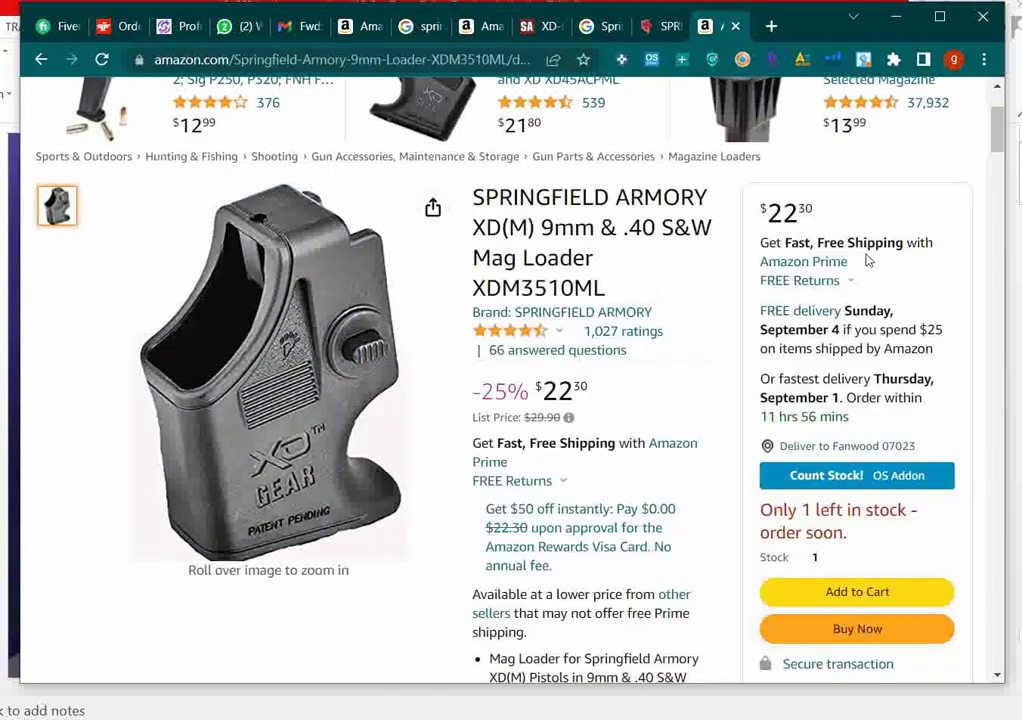
{"action": "scroll", "coordinate": [653, 378], "scroll_direction": "down", "scroll_amount": 10}
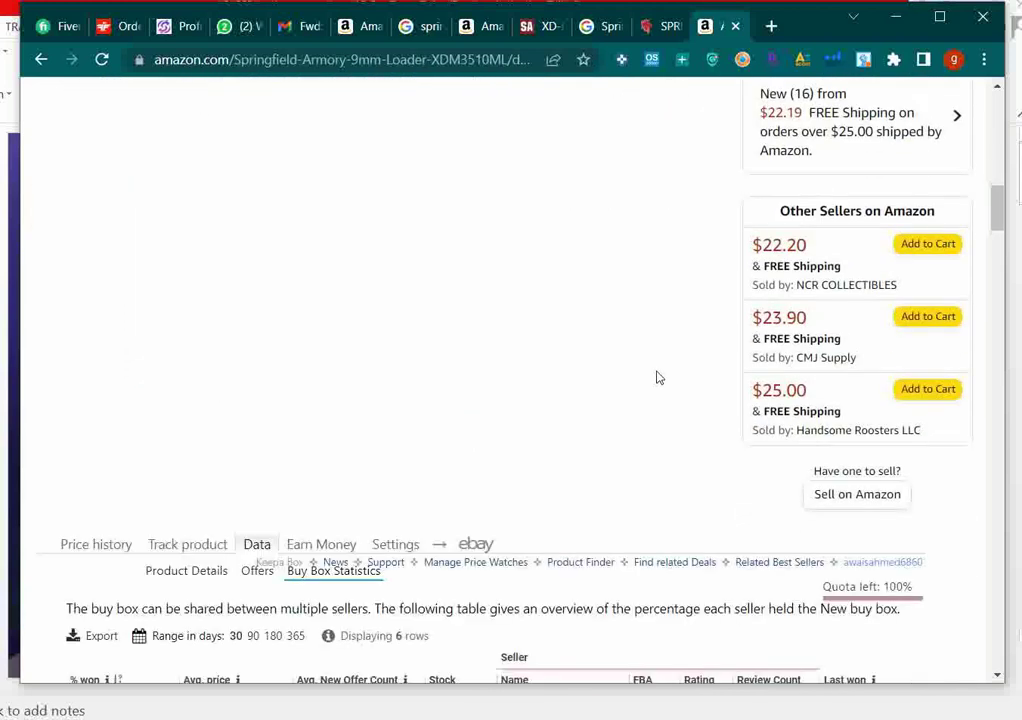
{"action": "scroll", "coordinate": [657, 377], "scroll_direction": "up", "scroll_amount": 12}
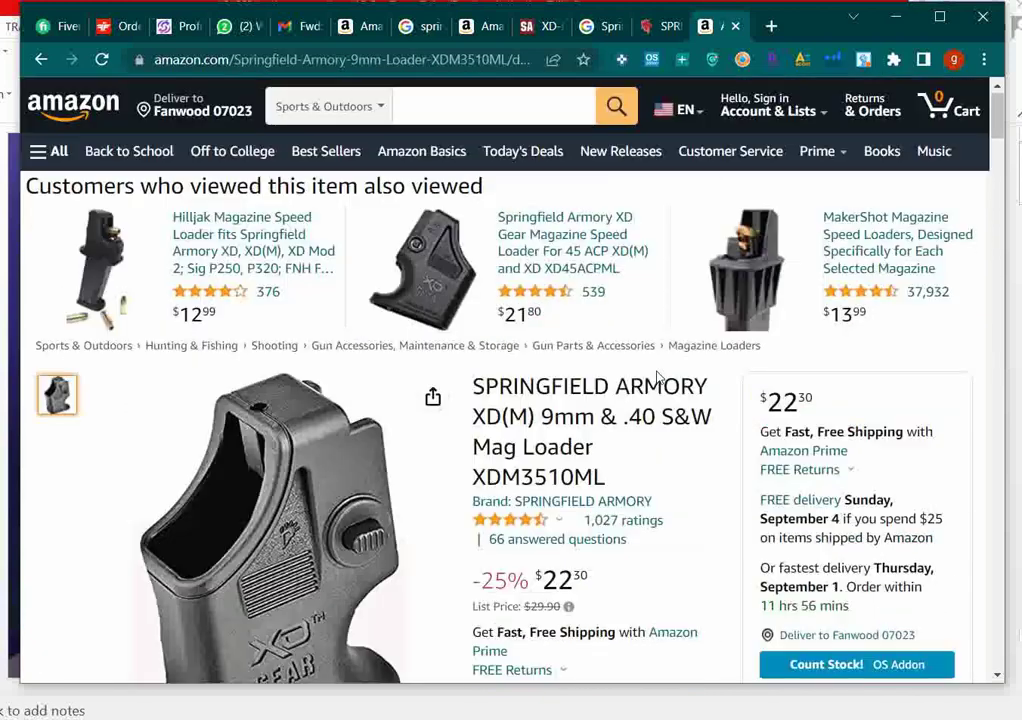
{"action": "left_click", "coordinate": [650, 26]}
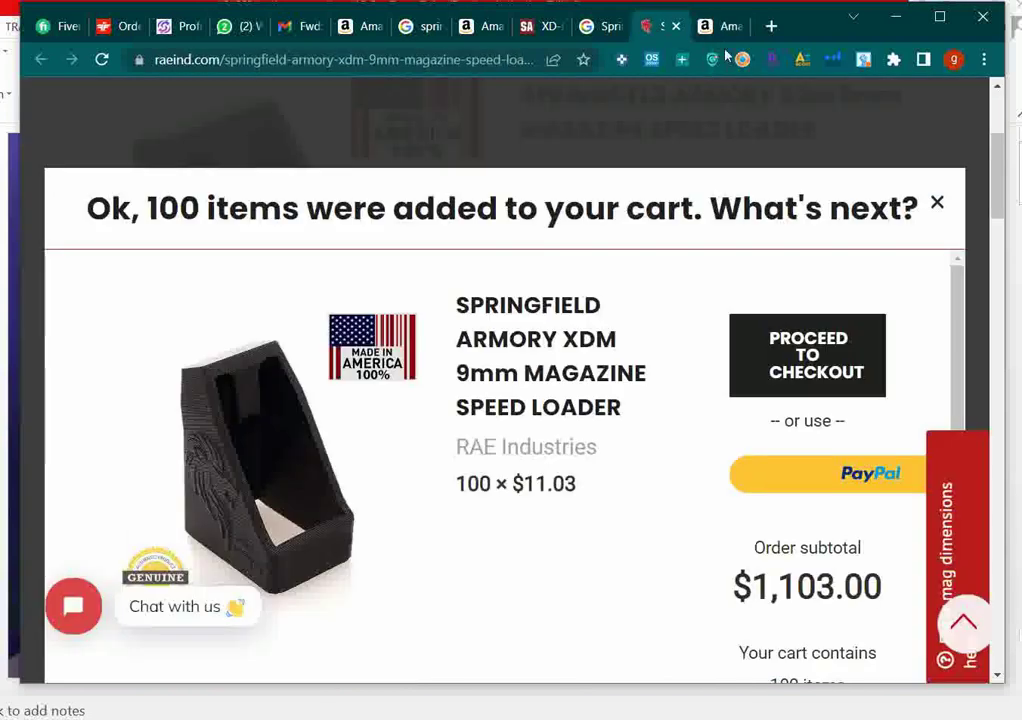
{"action": "left_click", "coordinate": [675, 26]}
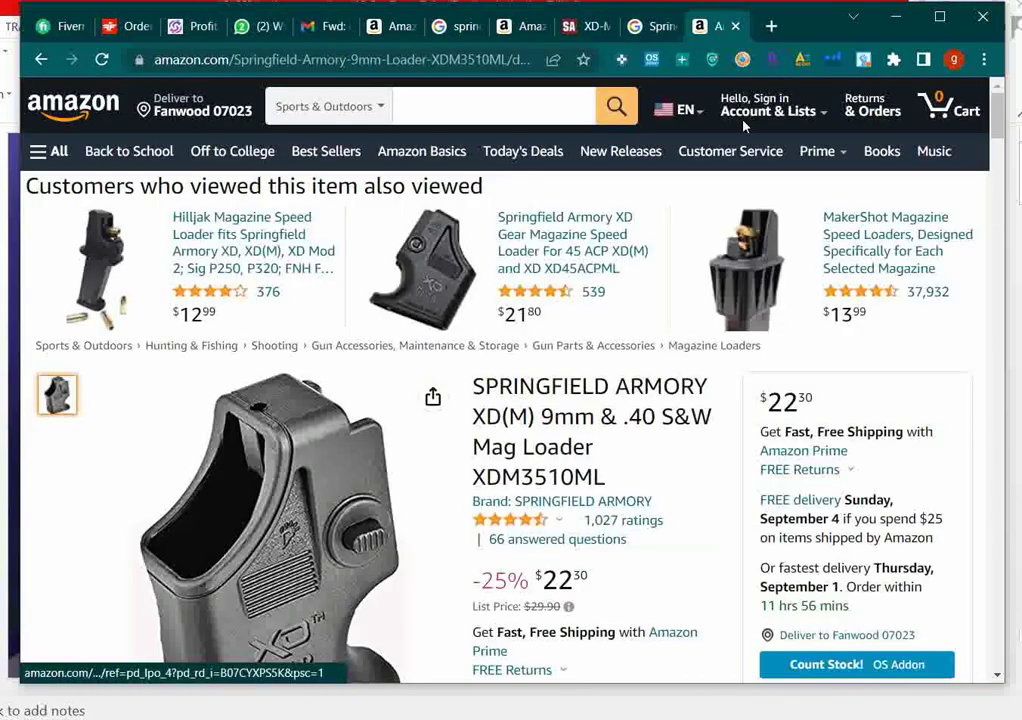
Step: Create a new Excel workbook on the desktop, name it with the person's first name, and bring its blank sheet into view
{"action": "left_click", "coordinate": [902, 20]}
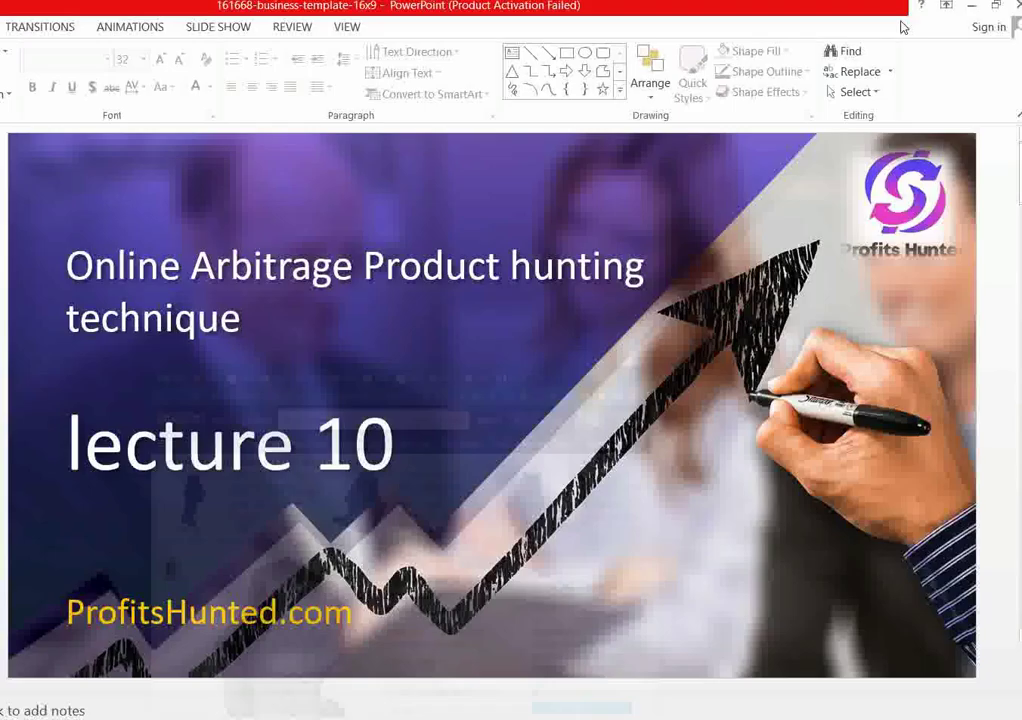
{"action": "left_click", "coordinate": [967, 8]}
{"action": "right_click", "coordinate": [413, 270]}
{"action": "mouse_move", "coordinate": [510, 477]}
{"action": "left_click", "coordinate": [714, 647]}
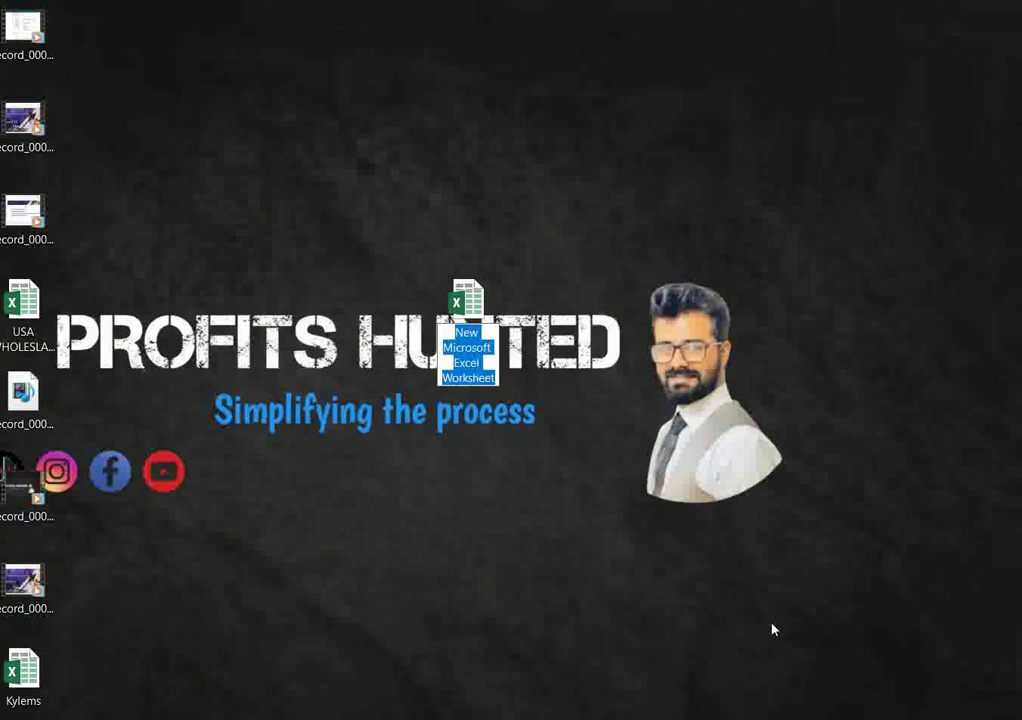
{"action": "type", "text": "Amaz"}
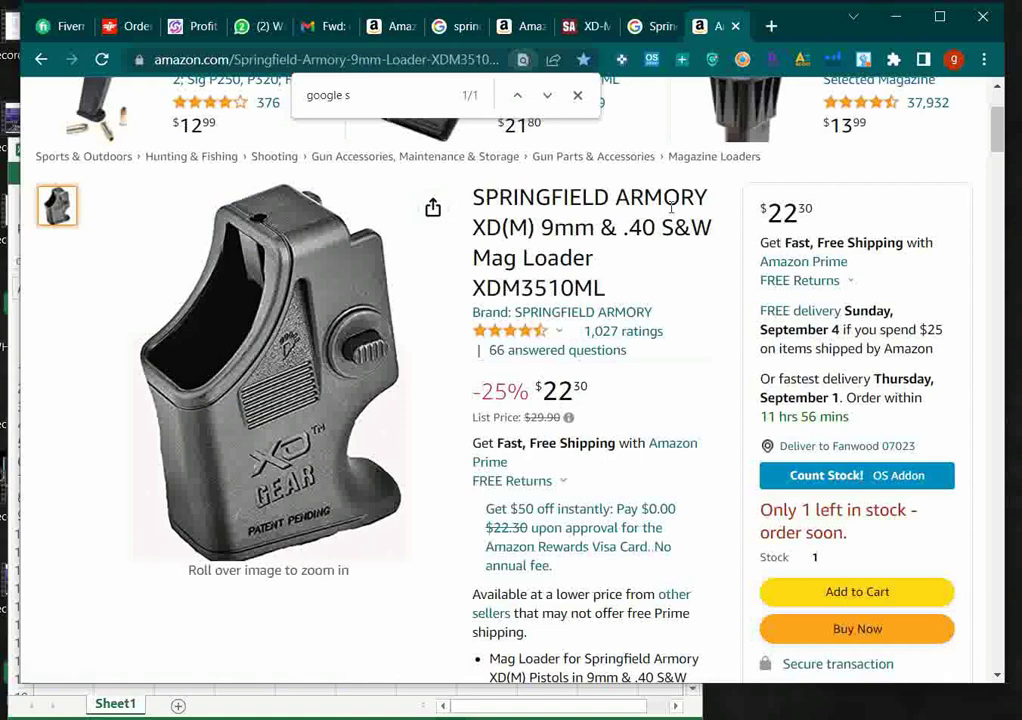
{"action": "scroll", "coordinate": [655, 258], "scroll_direction": "up", "scroll_amount": 1}
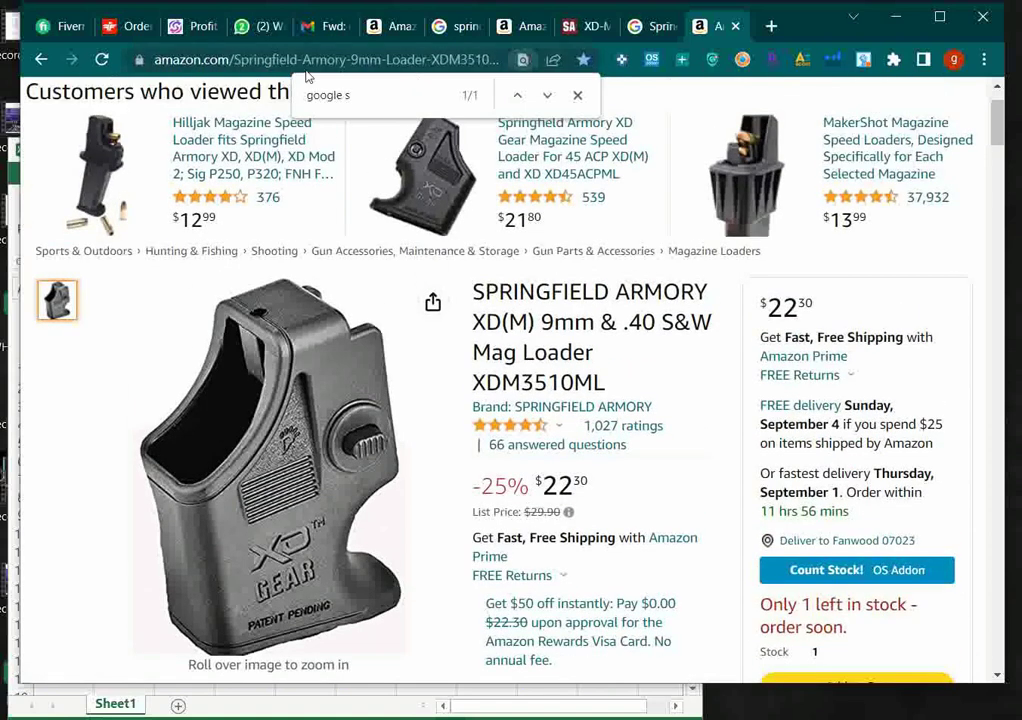
{"action": "left_click", "coordinate": [897, 17]}
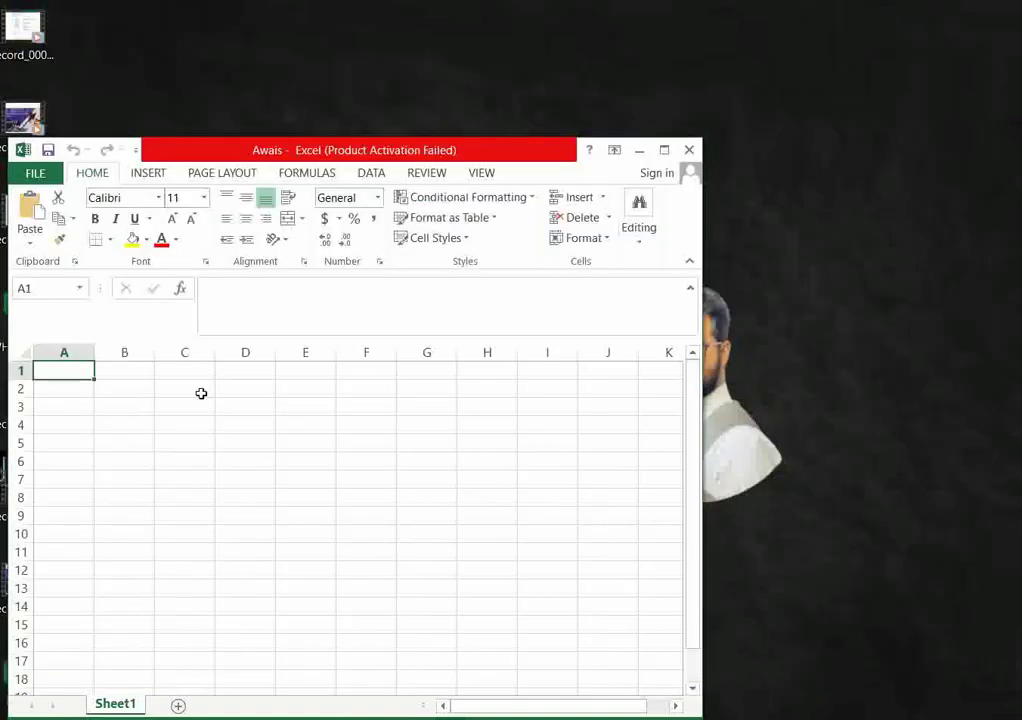
Step: Copy the ASIN B01MDK51PY from the Amazon mag loader listing's address and paste it into cells A1 and A2 of the Excel sheet
{"action": "key", "text": "alt+Tab"}
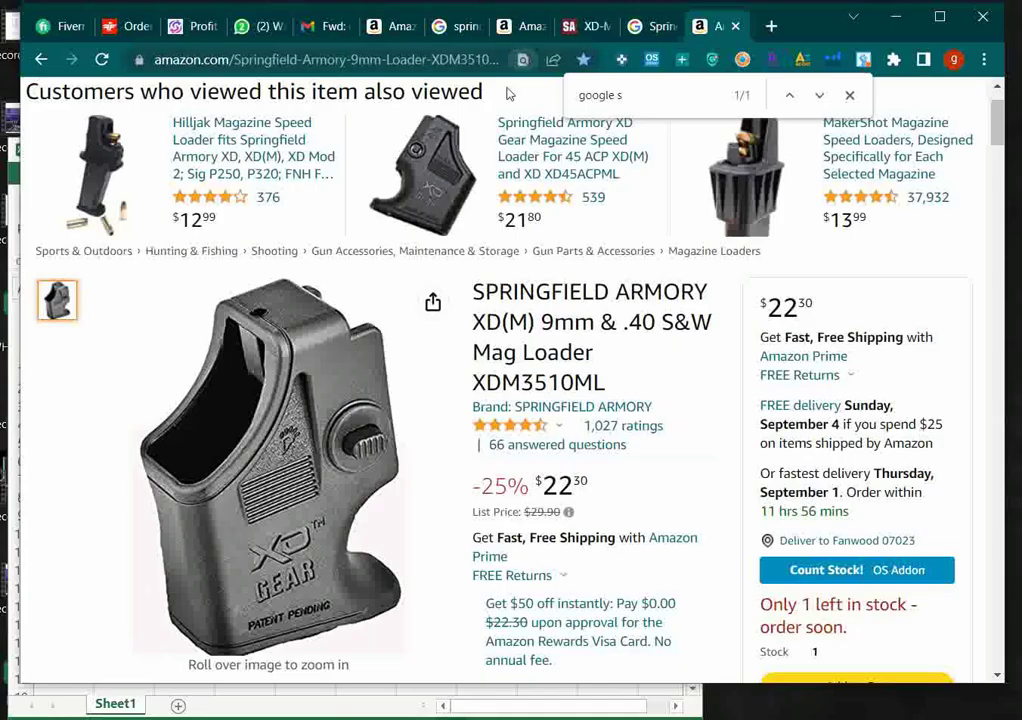
{"action": "left_click", "coordinate": [390, 62]}
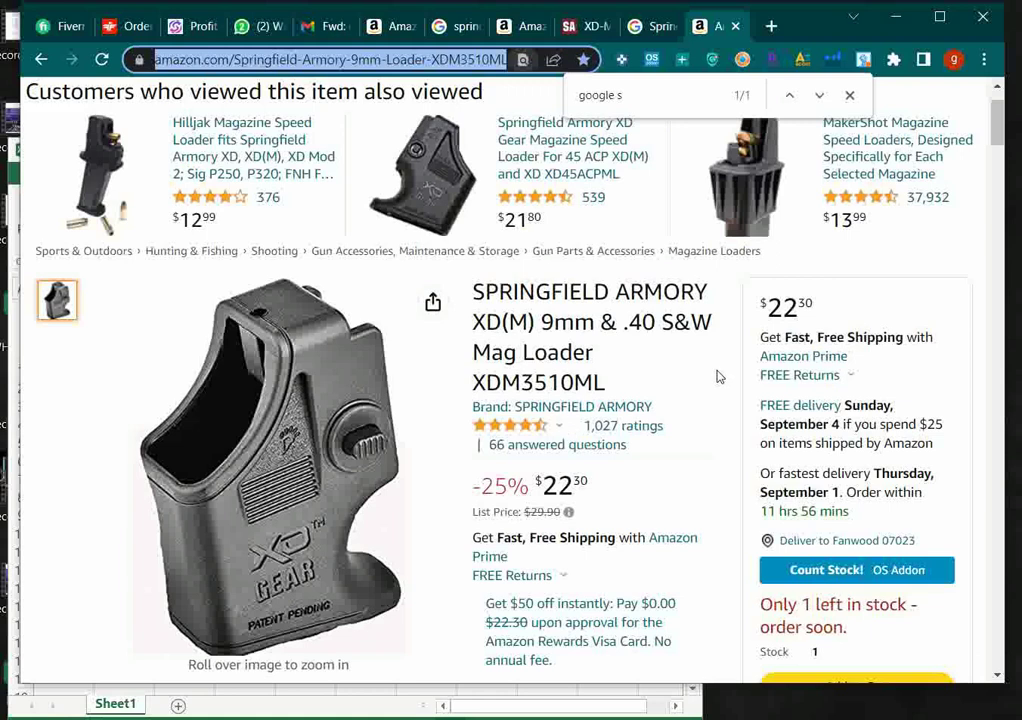
{"action": "scroll", "coordinate": [383, 182], "scroll_direction": "up", "scroll_amount": 2}
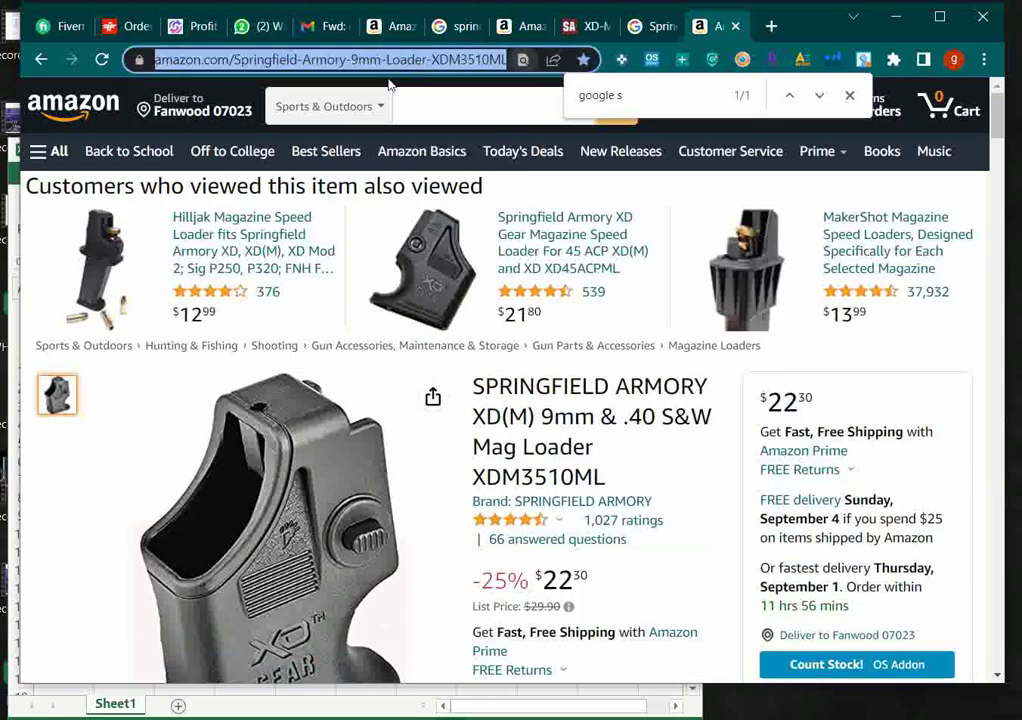
{"action": "left_click", "coordinate": [414, 60]}
{"action": "left_click", "coordinate": [940, 17]}
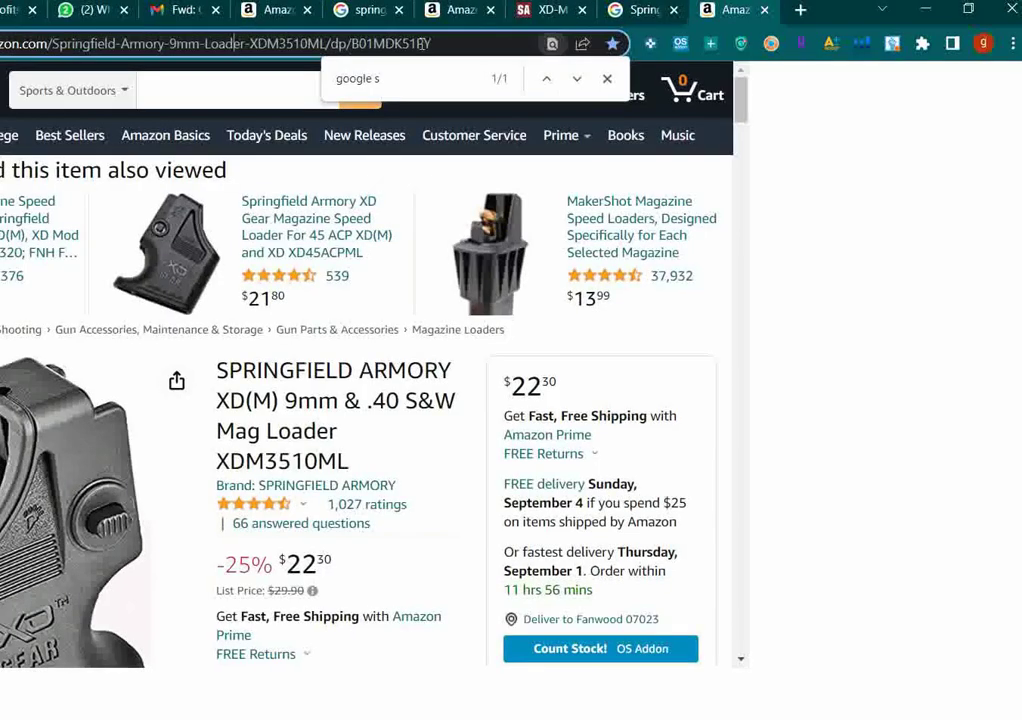
{"action": "double_click", "coordinate": [417, 44]}
{"action": "key", "text": "ctrl+c"}
{"action": "left_click", "coordinate": [926, 9]}
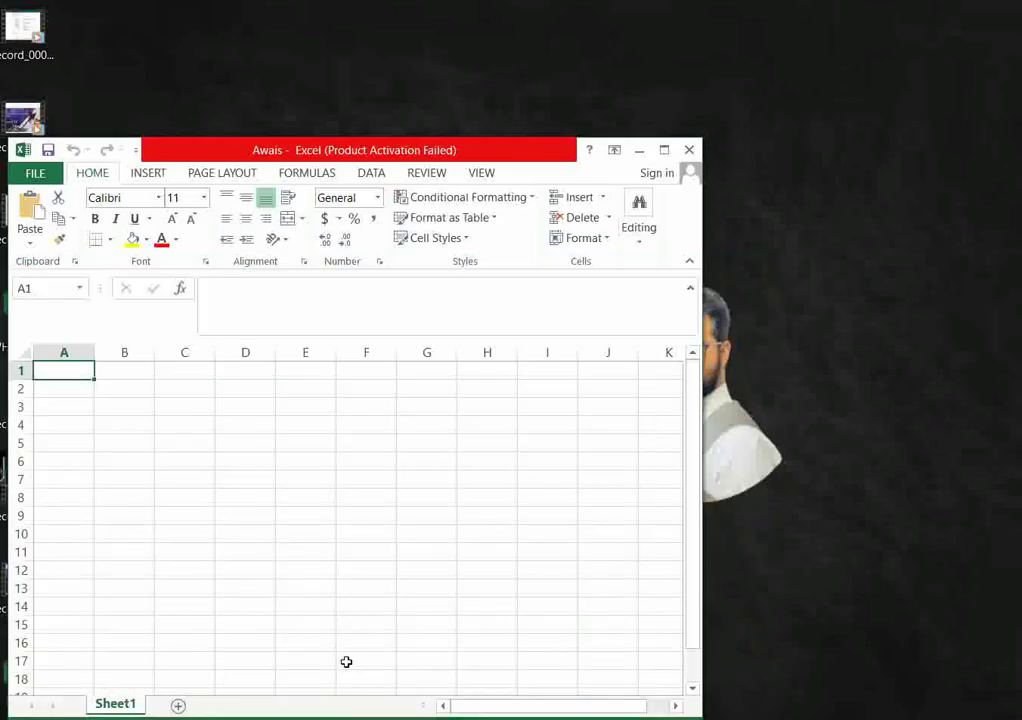
{"action": "key", "text": "ctrl+v"}
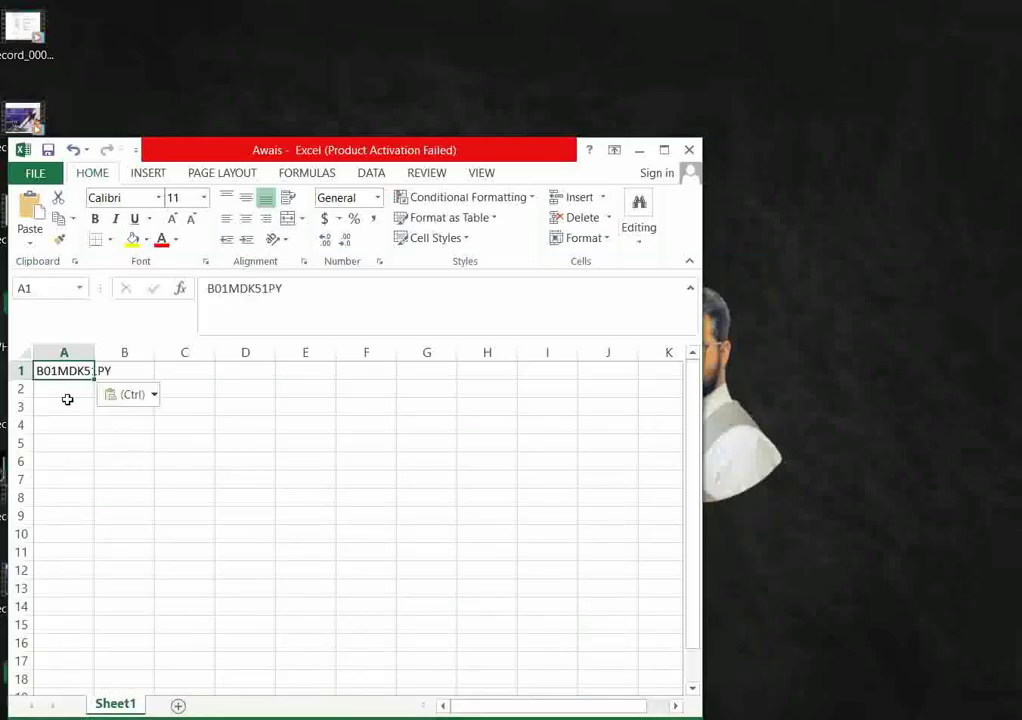
{"action": "left_click", "coordinate": [69, 404]}
{"action": "left_click", "coordinate": [74, 388]}
{"action": "key", "text": "ctrl+v"}
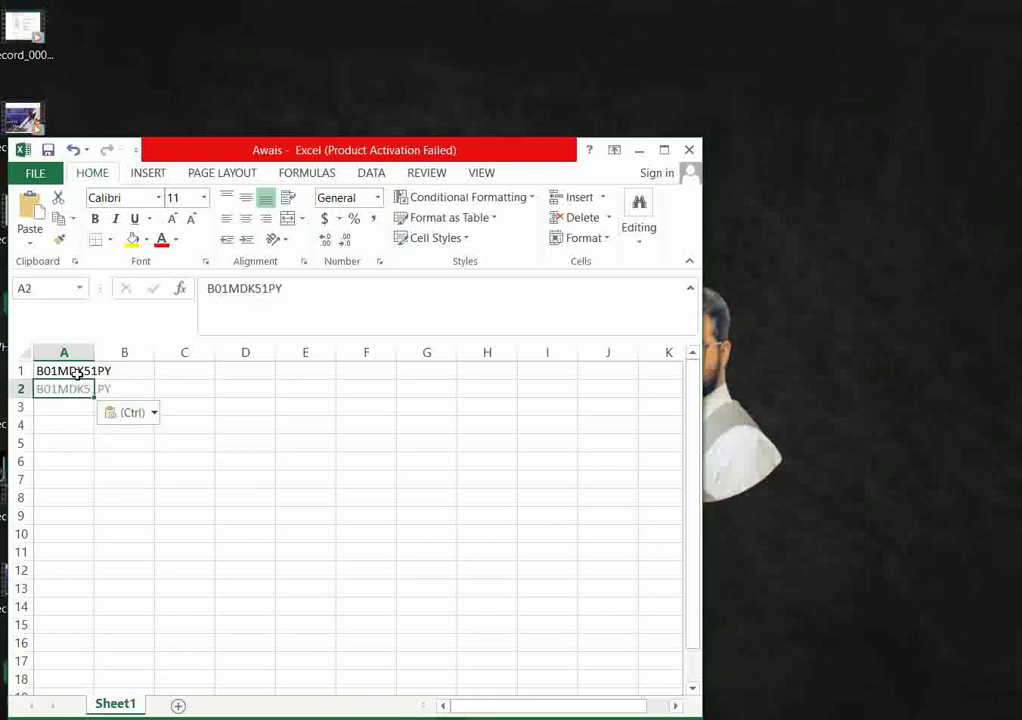
Step: Replace the contents of A1 with the heading ASIN and enter the heading AMZ URL in B1
{"action": "left_click", "coordinate": [78, 370]}
{"action": "type", "text": "ASIN"}
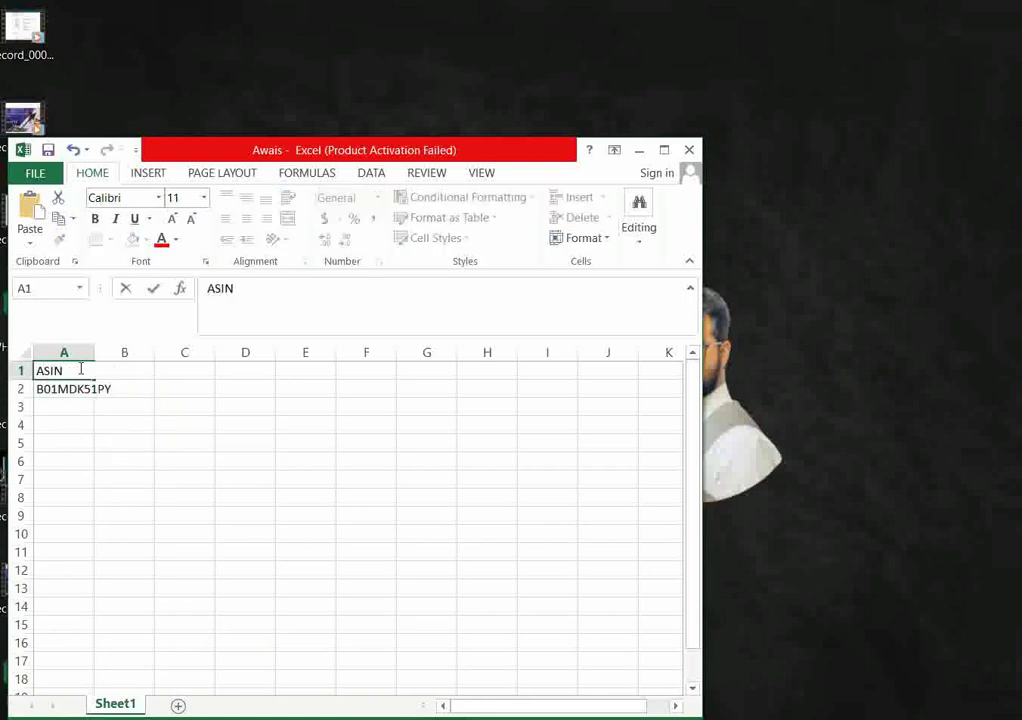
{"action": "key", "text": "Tab"}
{"action": "type", "text": "AM"}
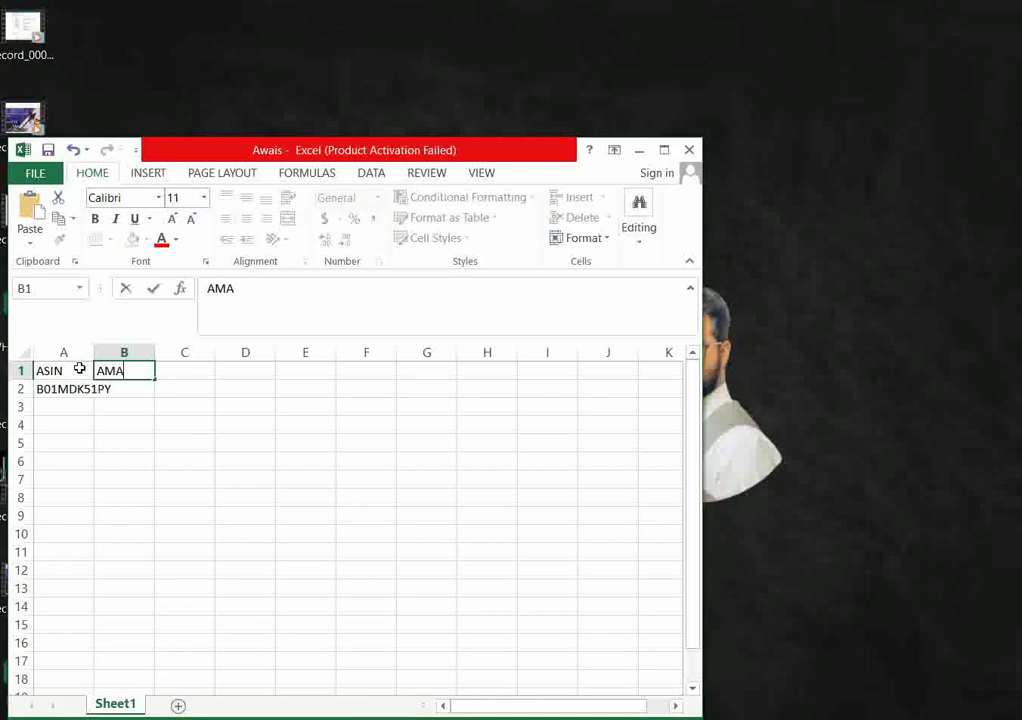
{"action": "key", "text": "BackSpace"}
{"action": "type", "text": "URL"}
{"action": "key", "text": "Tab"}
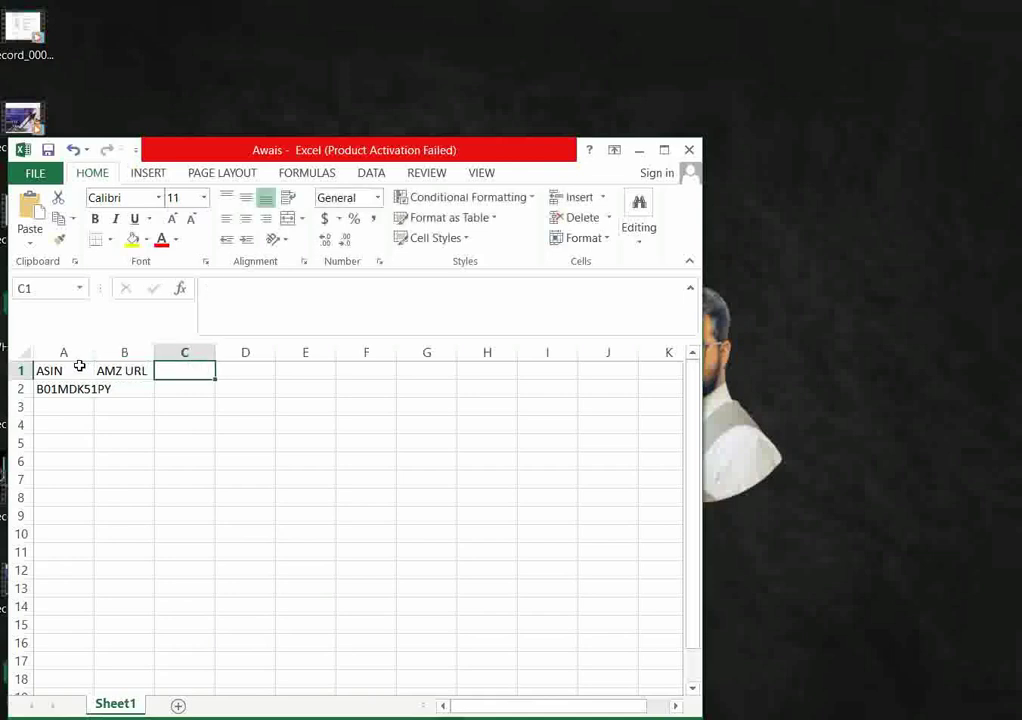
Step: Copy the full web address of the Amazon mag loader listing into cell B2 of the Excel sheet
{"action": "key", "text": "alt+Tab"}
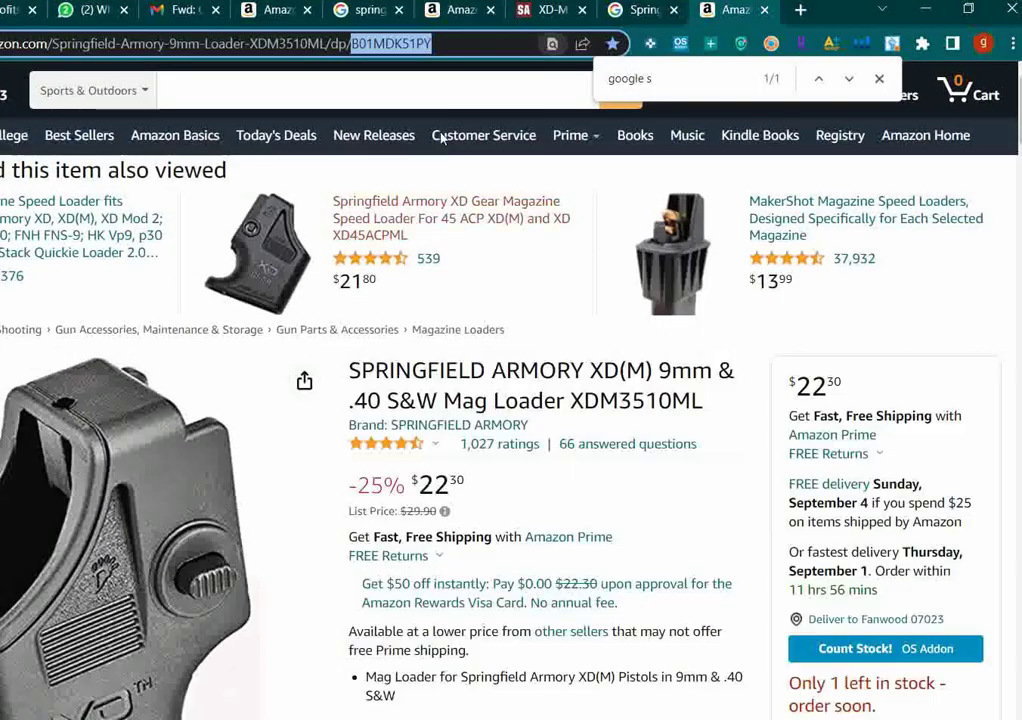
{"action": "left_click", "coordinate": [360, 40]}
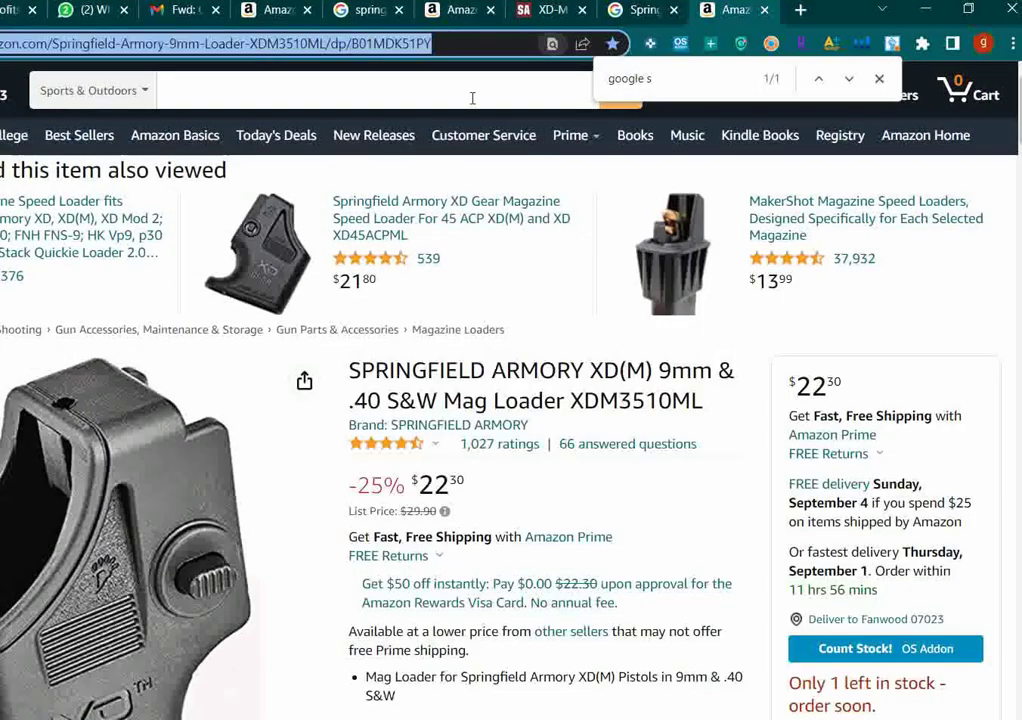
{"action": "key", "text": "ctrl+c"}
{"action": "key", "text": "alt+Tab"}
{"action": "left_click", "coordinate": [141, 390]}
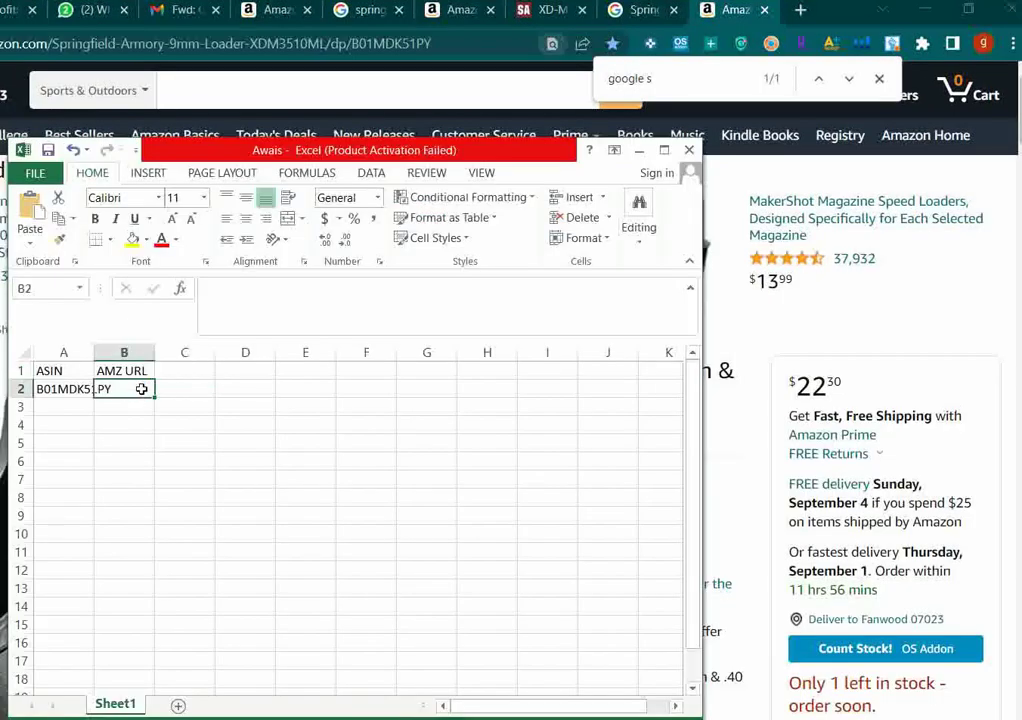
{"action": "key", "text": "ctrl+v"}
Step: Enter the headings BSR Current in C1 and COST in D1
{"action": "left_click", "coordinate": [196, 370]}
{"action": "type", "text": "BSR"}
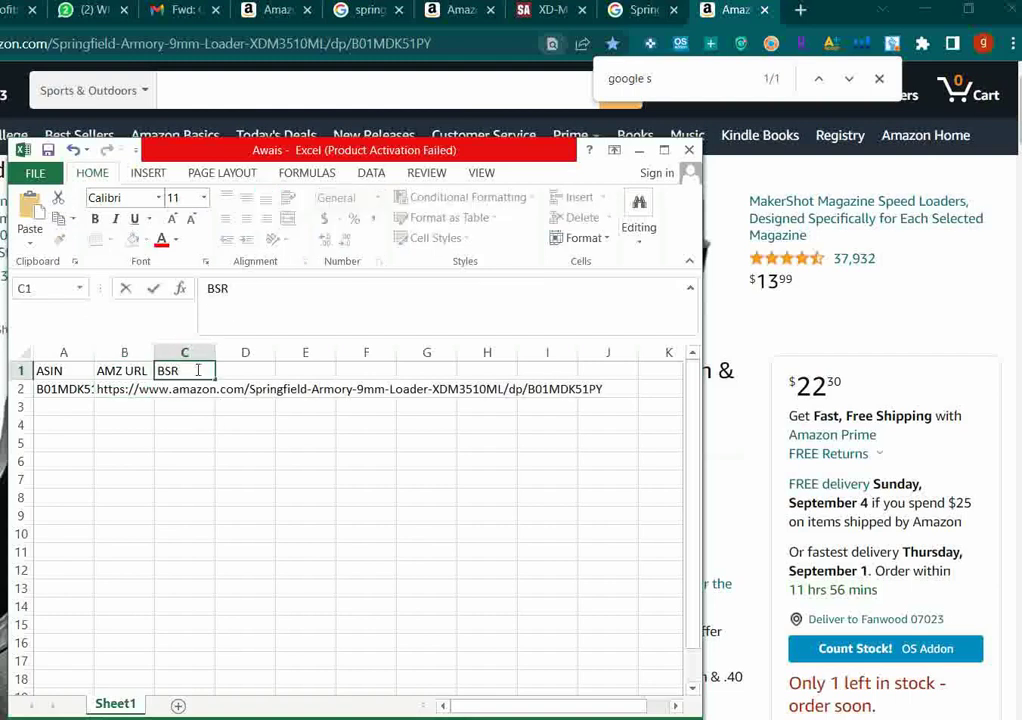
{"action": "type", "text": " Current"}
{"action": "key", "text": "Tab"}
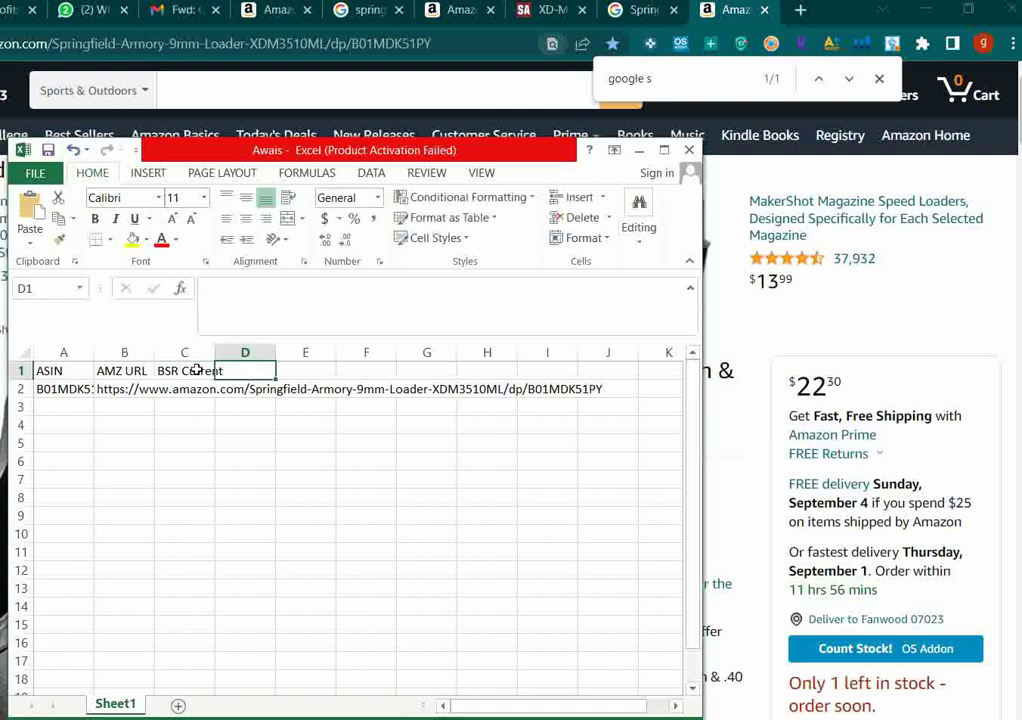
{"action": "type", "text": "COST"}
{"action": "key", "text": "Tab"}
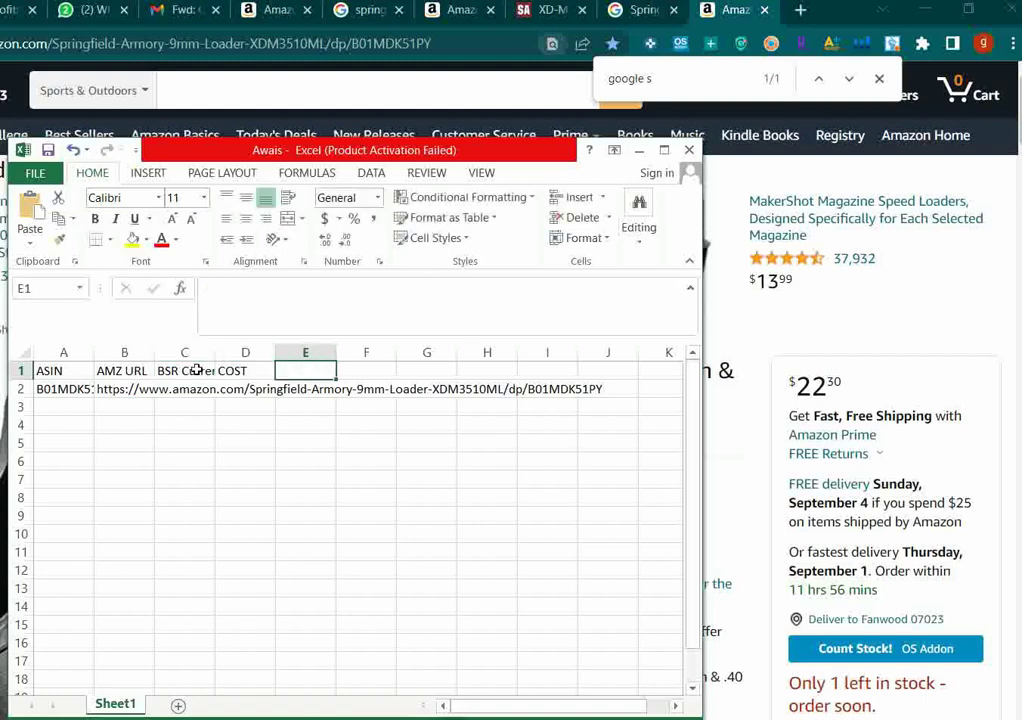
Step: Enter the headings PROFIT $, ROI, MARGIN and SOURCE in cells E1 to H1
{"action": "type", "text": "PROFIT $"}
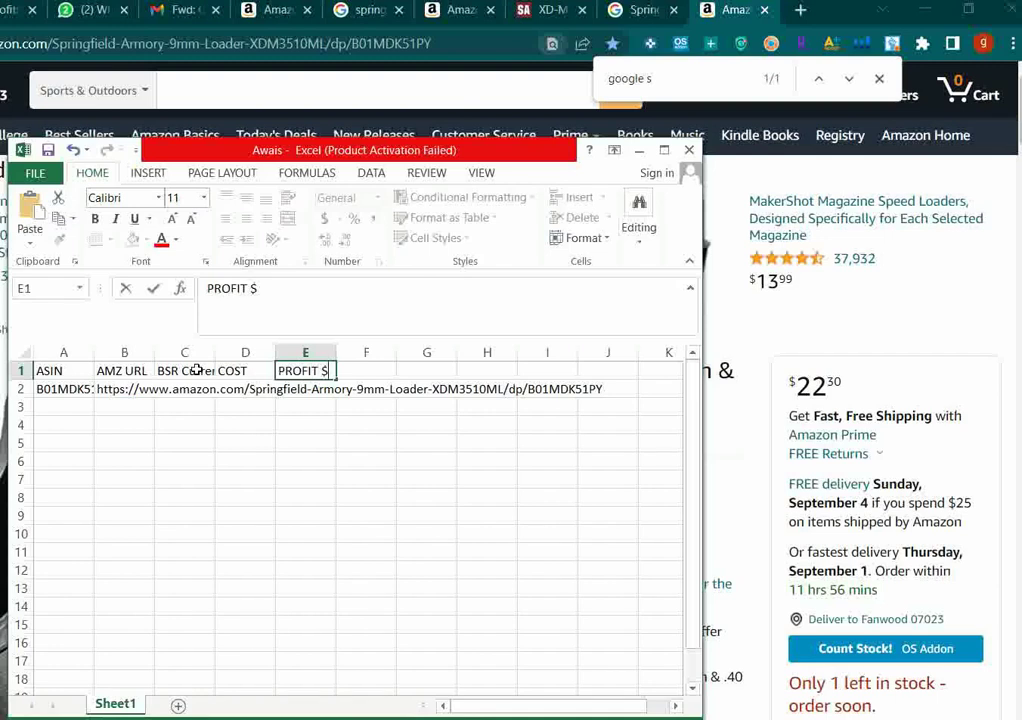
{"action": "key", "text": "Tab"}
{"action": "type", "text": "ROI"}
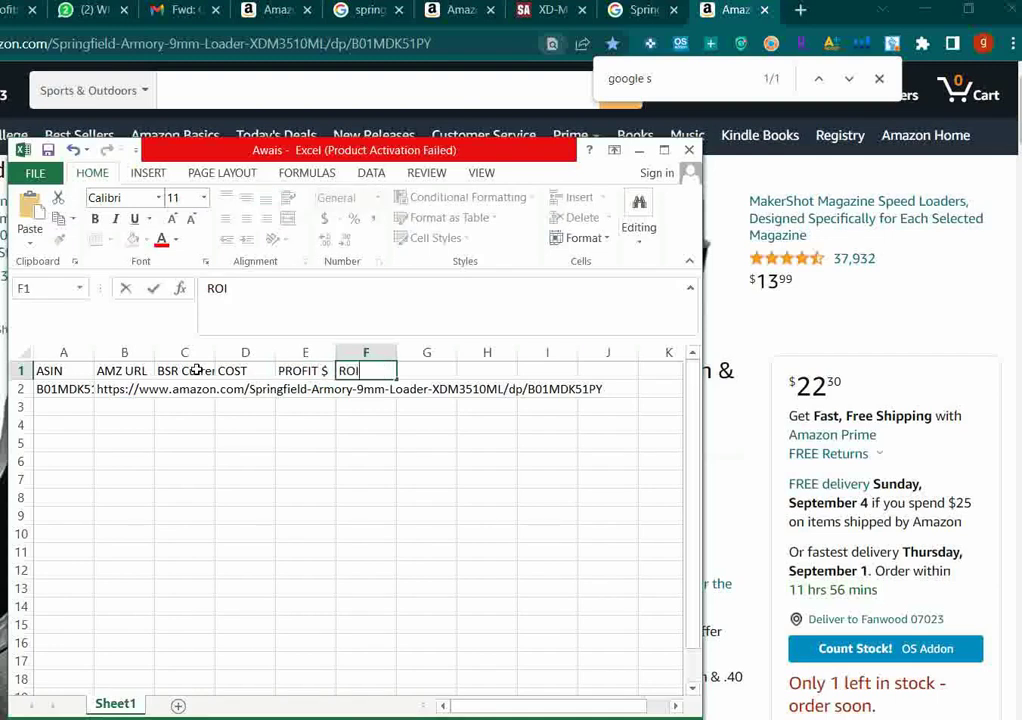
{"action": "key", "text": "Tab"}
{"action": "type", "text": "MARGIN"}
{"action": "key", "text": "Tab"}
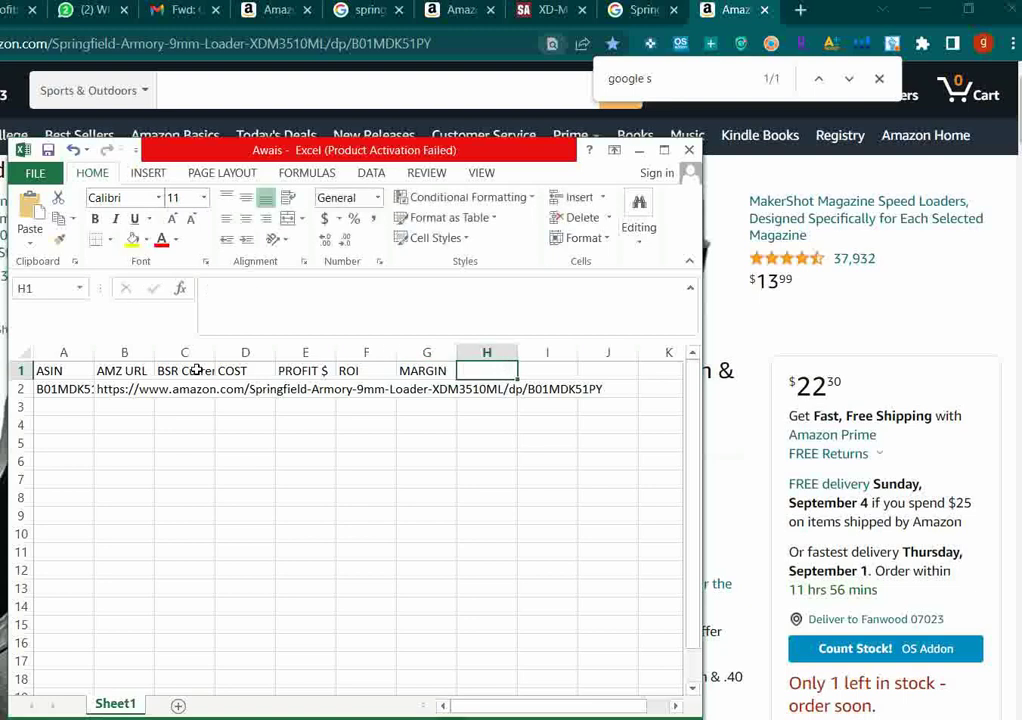
{"action": "type", "text": "SOURCE"}
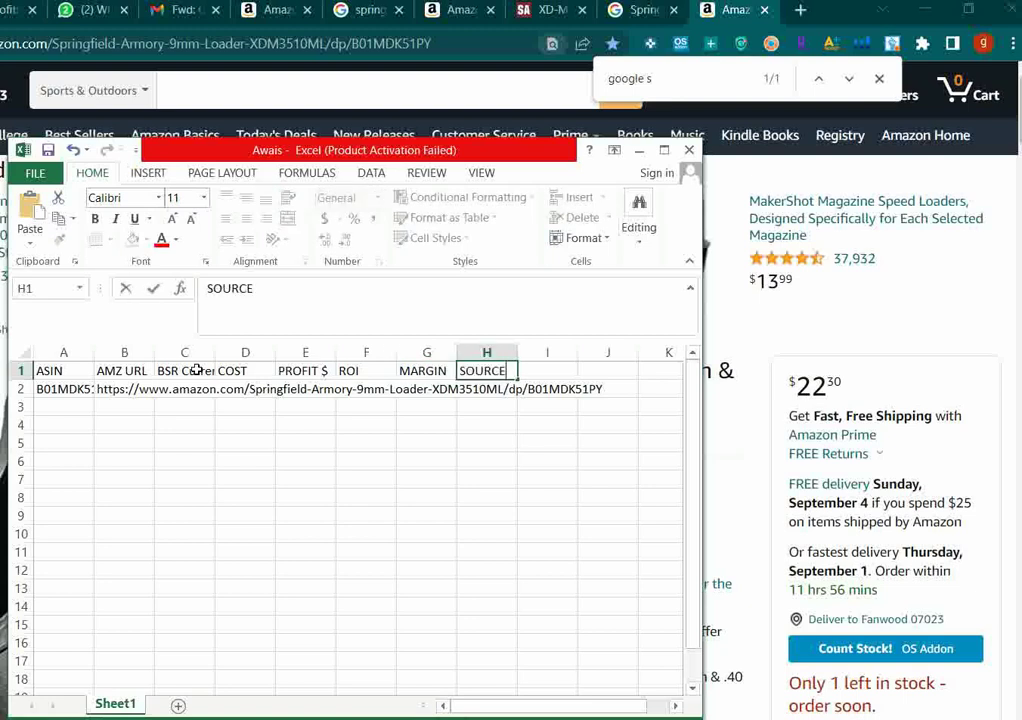
{"action": "left_click", "coordinate": [187, 422]}
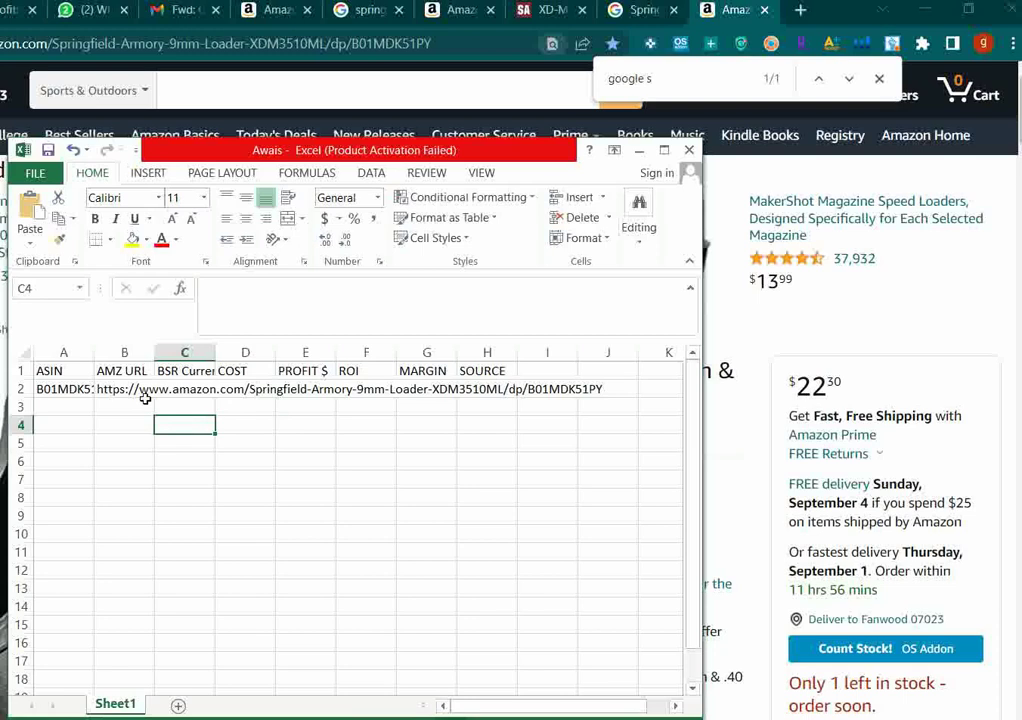
Step: Move the workbook window aside and paste the Amazon listing's address into cell B2 again
{"action": "left_click_drag", "start_coordinate": [522, 158], "coordinate": [765, 163]}
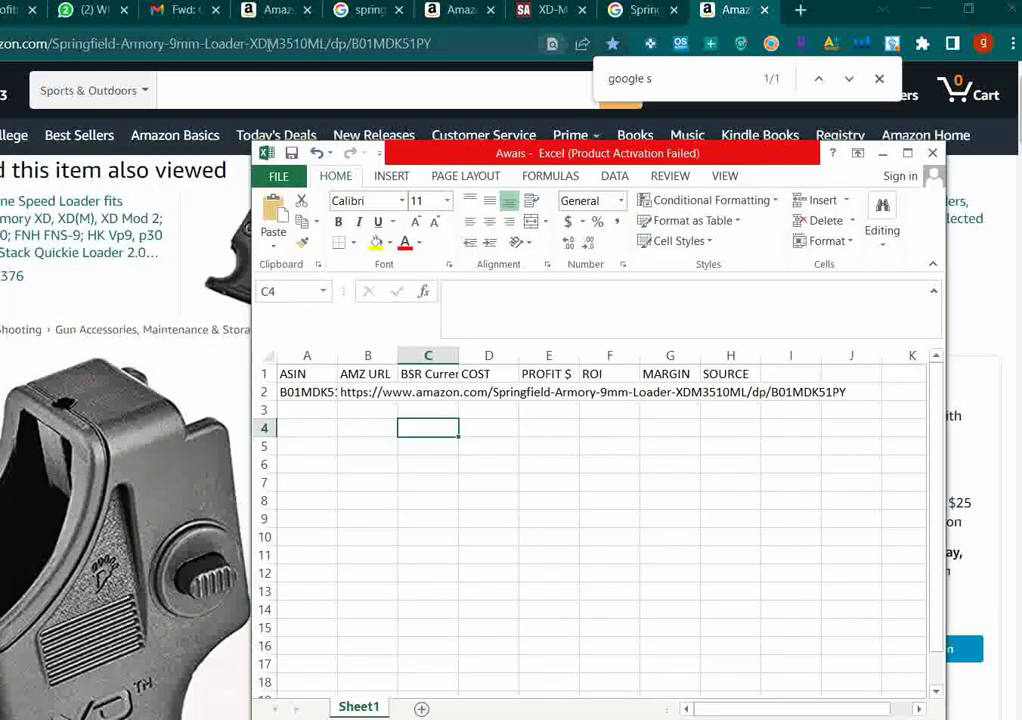
{"action": "left_click", "coordinate": [270, 50]}
{"action": "left_click", "coordinate": [440, 712]}
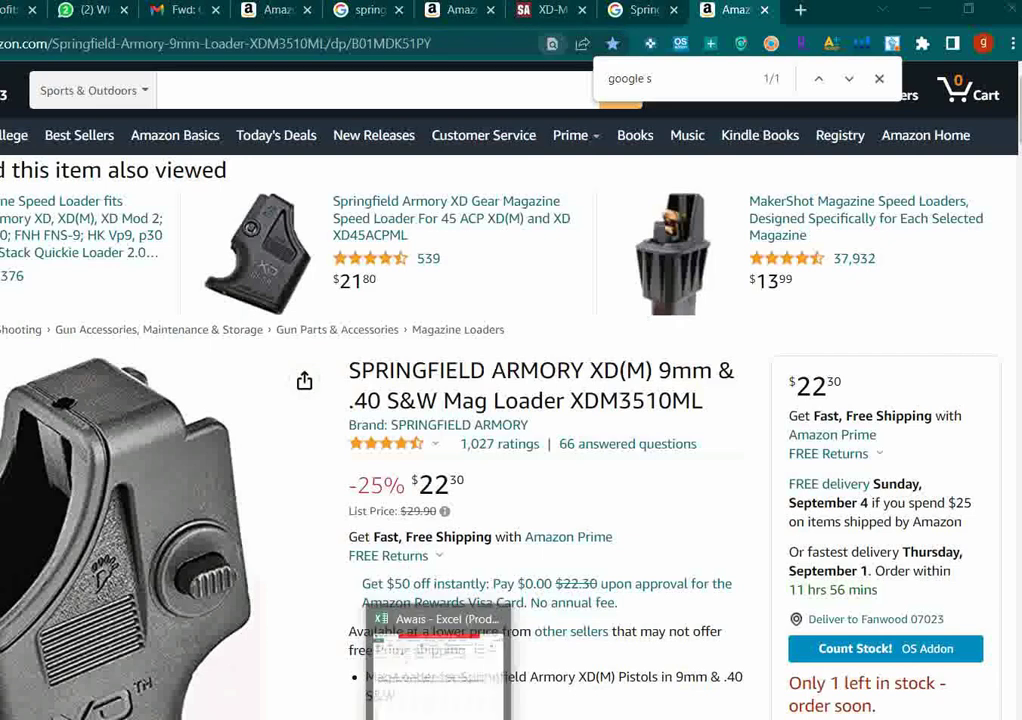
{"action": "left_click", "coordinate": [354, 391]}
{"action": "key", "text": "ctrl+v"}
Step: Go through the BSR Current, COST, PROFIT $ and ROI cells in row 2 and minimize the workbook
{"action": "left_click", "coordinate": [422, 391]}
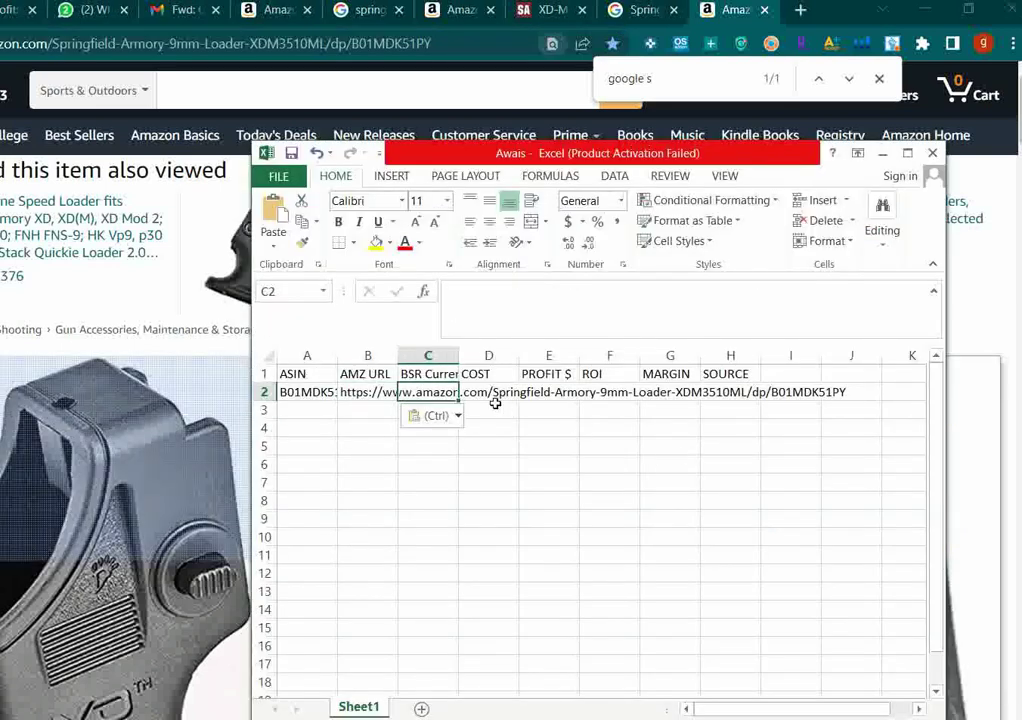
{"action": "left_click", "coordinate": [495, 391]}
{"action": "left_click", "coordinate": [556, 395]}
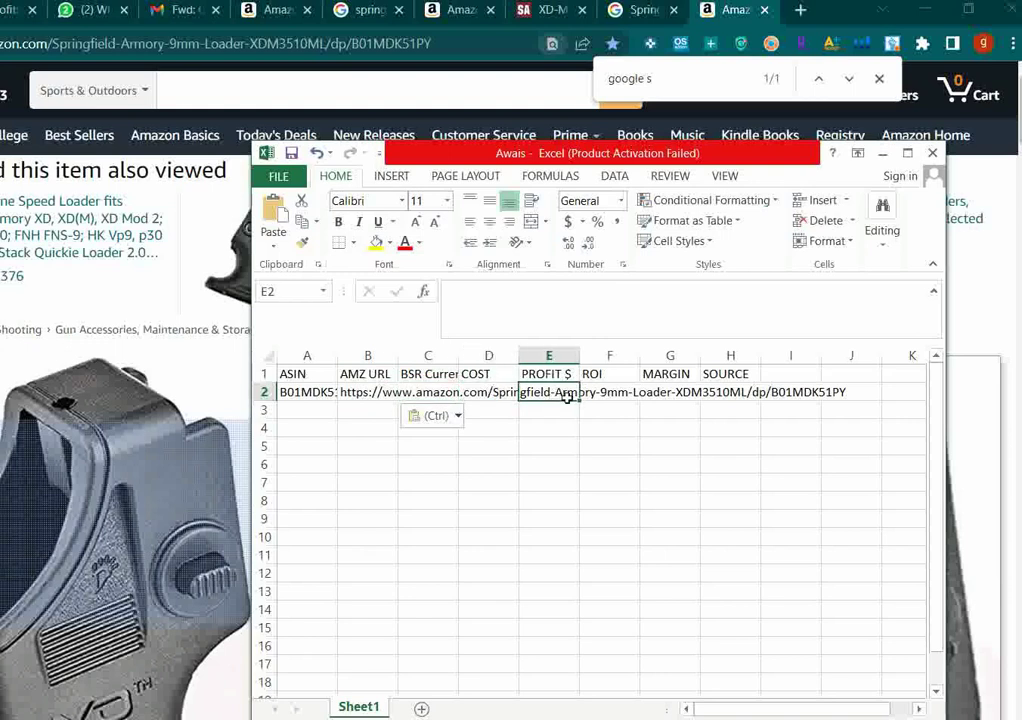
{"action": "left_click", "coordinate": [607, 394]}
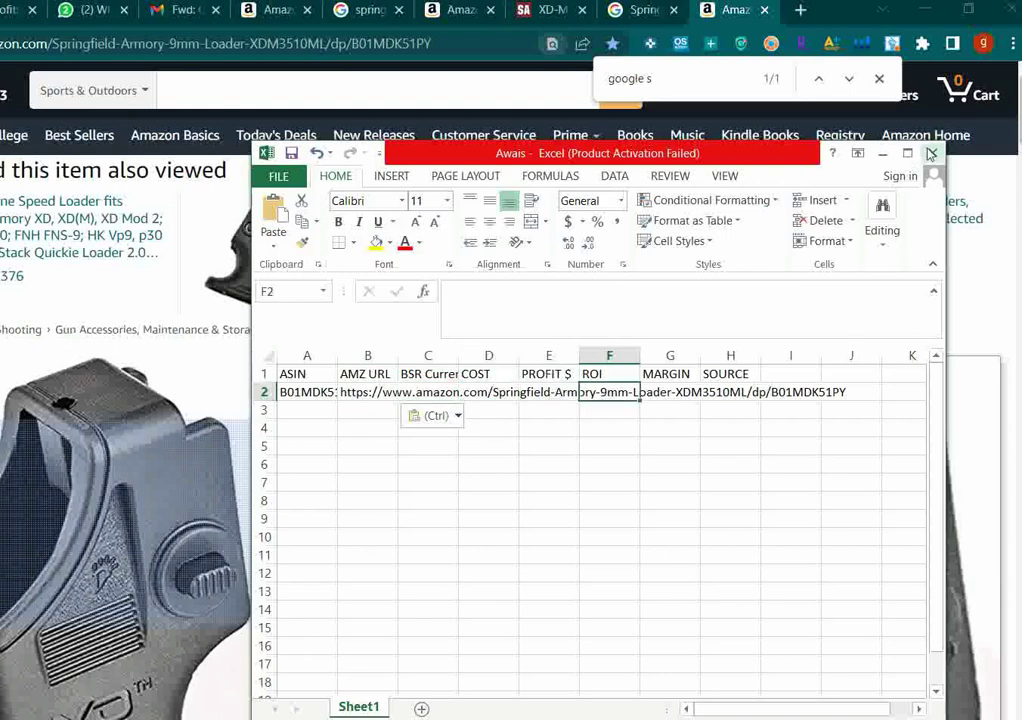
{"action": "left_click", "coordinate": [882, 153]}
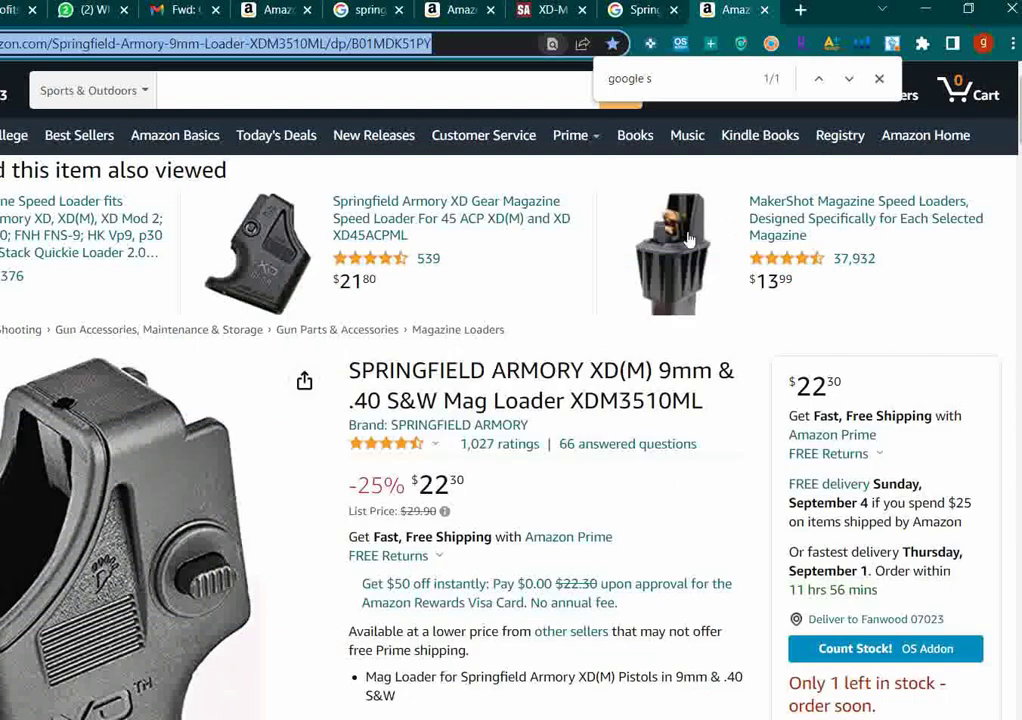
Step: Return to the browser and revisit the Google search results and the Springfield Armory mag loader page
{"action": "left_click", "coordinate": [928, 9]}
{"action": "key", "text": "alt+Tab"}
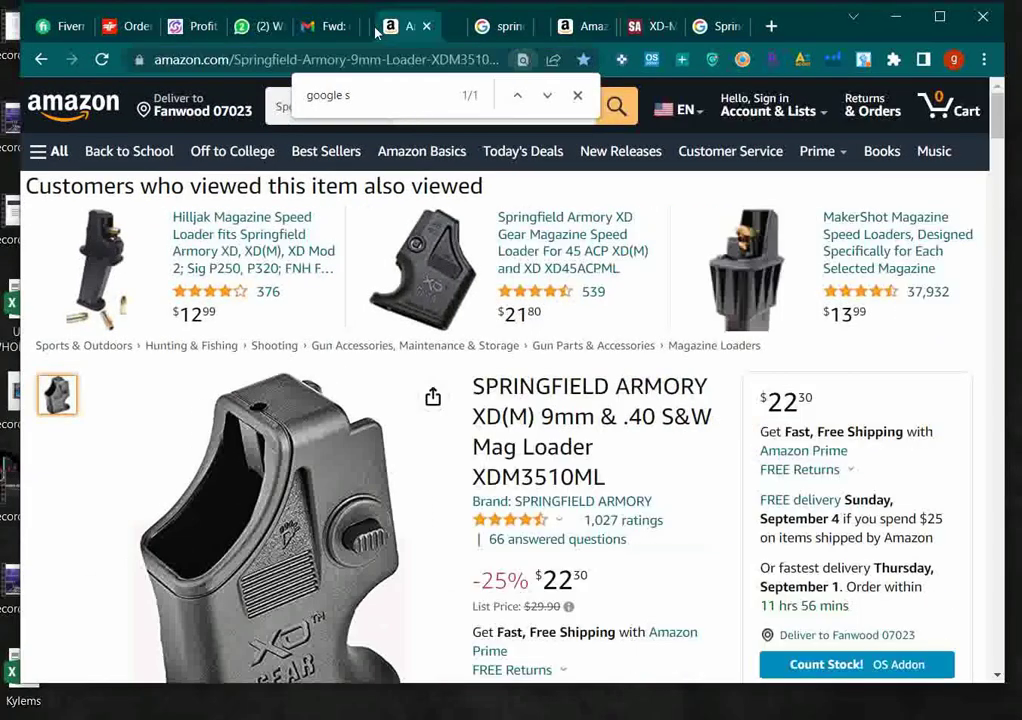
{"action": "left_click", "coordinate": [719, 28]}
{"action": "scroll", "coordinate": [735, 402], "scroll_direction": "up", "scroll_amount": 6}
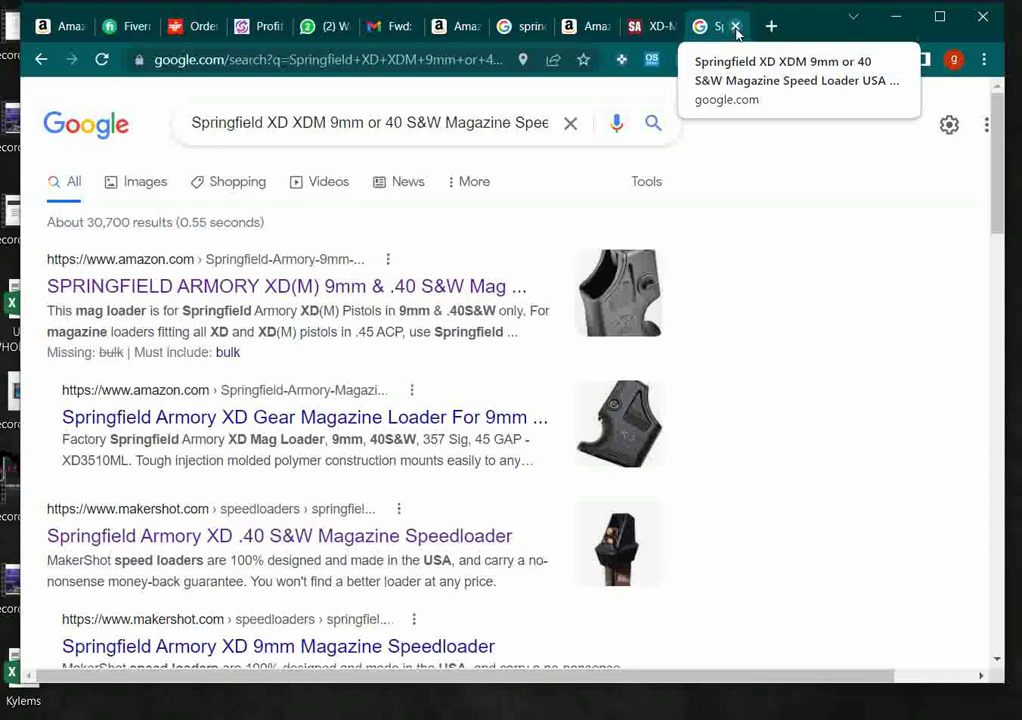
{"action": "left_click", "coordinate": [656, 27]}
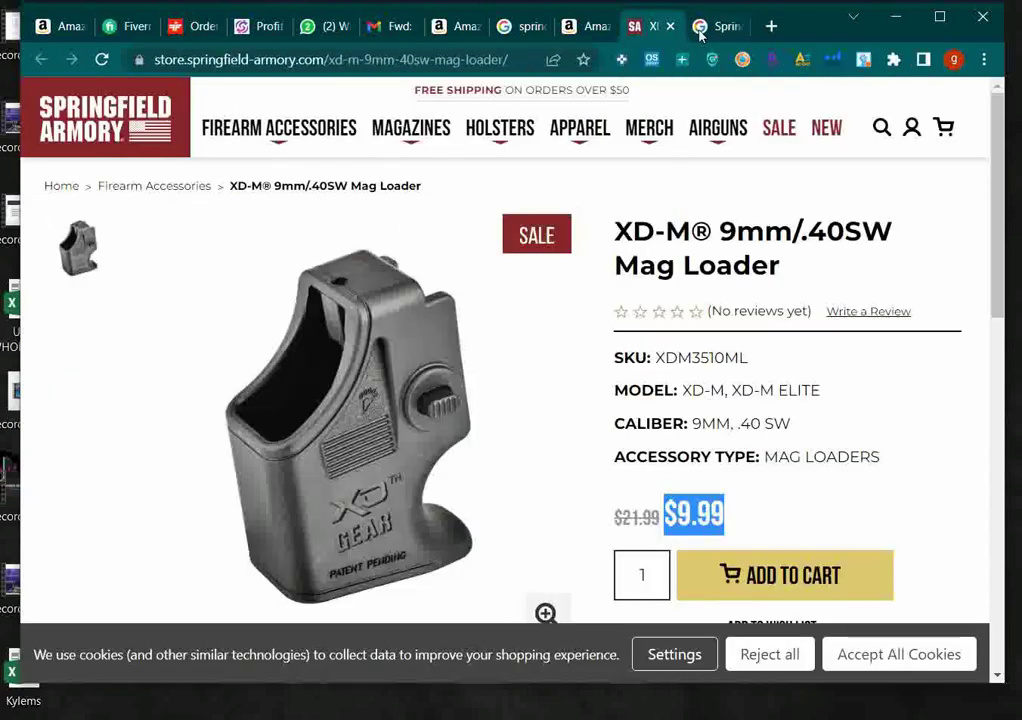
{"action": "left_click", "coordinate": [688, 32]}
Step: Browse the competing seller's Amazon product list below the mag loader and return to the mag loader listing
{"action": "left_click", "coordinate": [596, 27]}
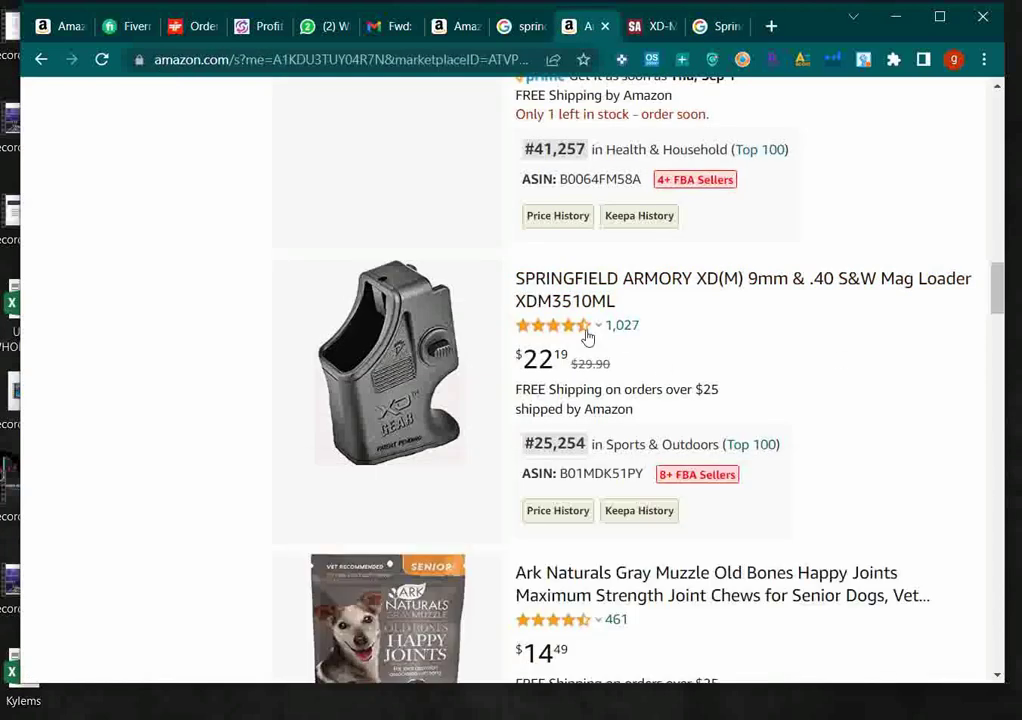
{"action": "scroll", "coordinate": [541, 391], "scroll_direction": "down", "scroll_amount": 3}
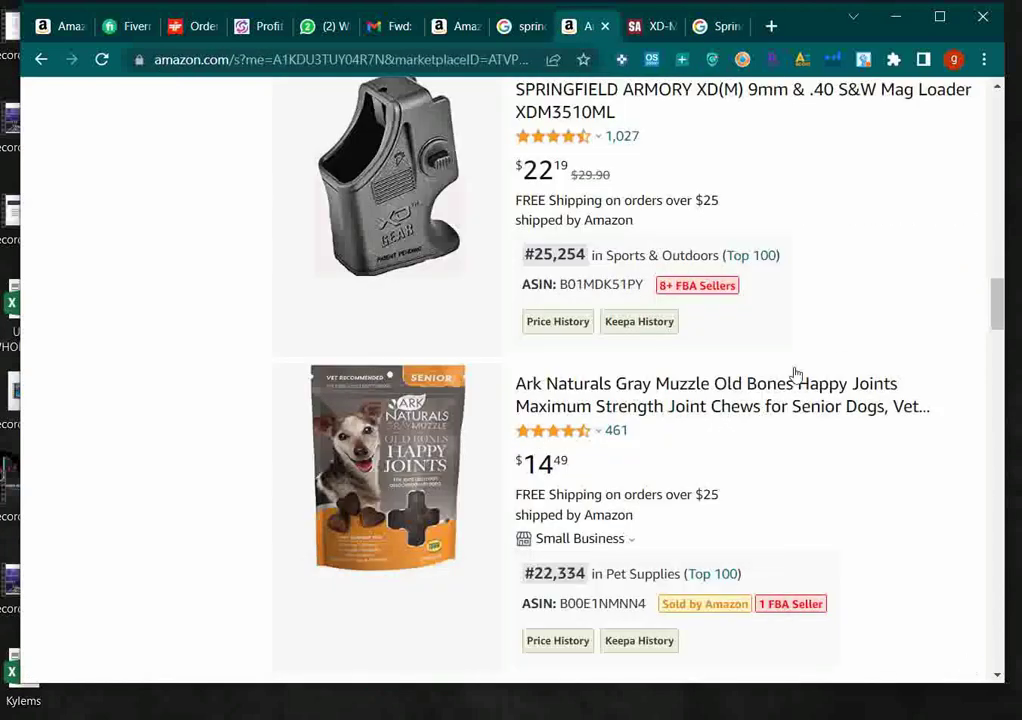
{"action": "mouse_move", "coordinate": [706, 408]}
{"action": "scroll", "coordinate": [408, 287], "scroll_direction": "down", "scroll_amount": 1}
{"action": "scroll", "coordinate": [634, 310], "scroll_direction": "down", "scroll_amount": 5}
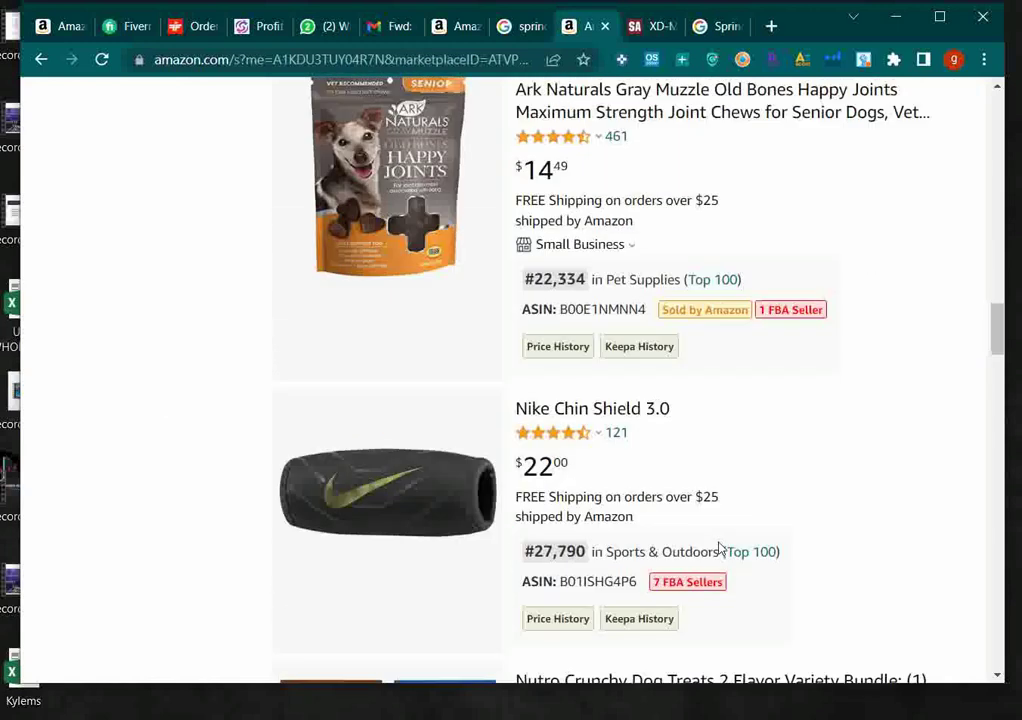
{"action": "scroll", "coordinate": [703, 547], "scroll_direction": "down", "scroll_amount": 5}
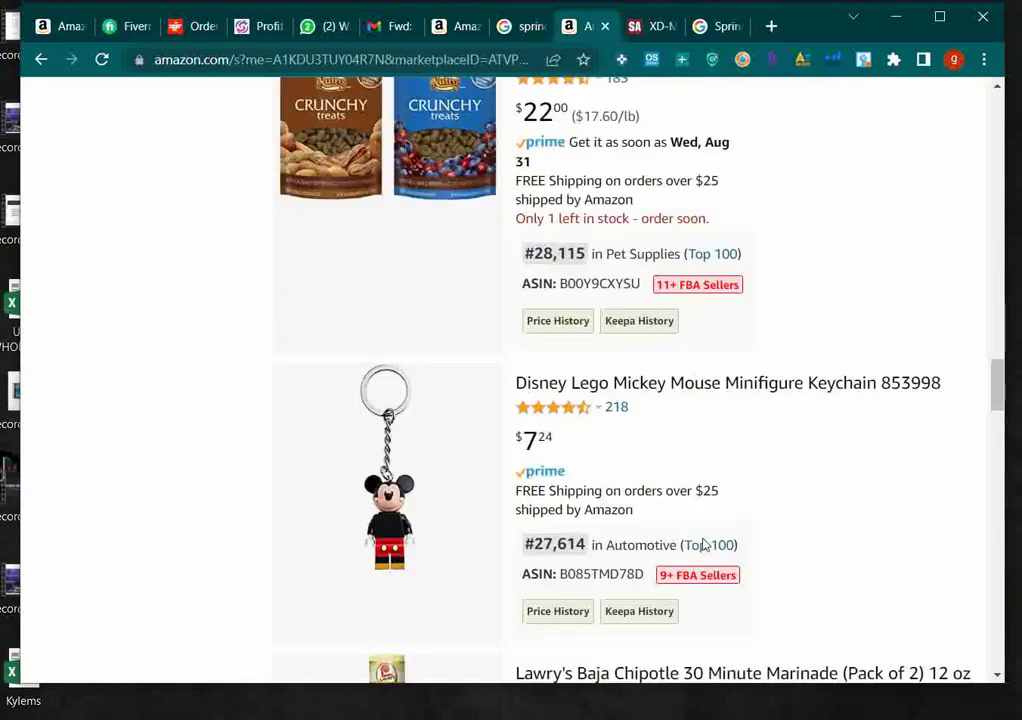
{"action": "scroll", "coordinate": [704, 543], "scroll_direction": "up", "scroll_amount": 10}
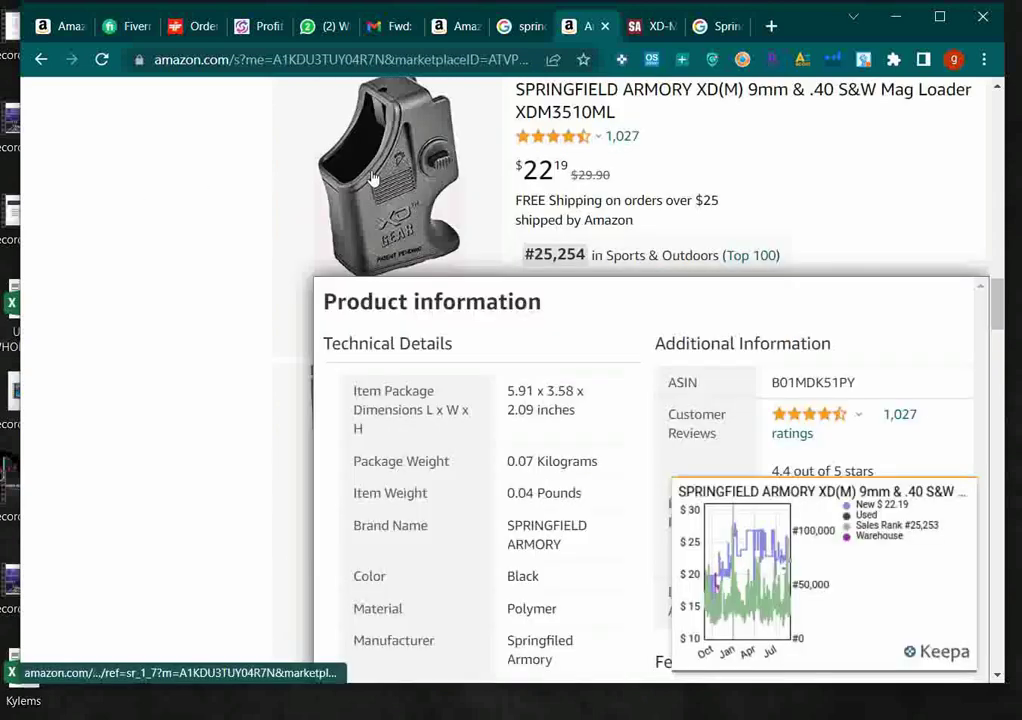
Step: Browse the competing seller's Amazon product list to its end and open results page 5
{"action": "mouse_move", "coordinate": [60, 24]}
{"action": "left_mouse_down"}
{"action": "mouse_move", "coordinate": [598, 28]}
{"action": "mouse_move", "coordinate": [65, 18]}
{"action": "left_mouse_up"}
{"action": "left_click", "coordinate": [722, 26]}
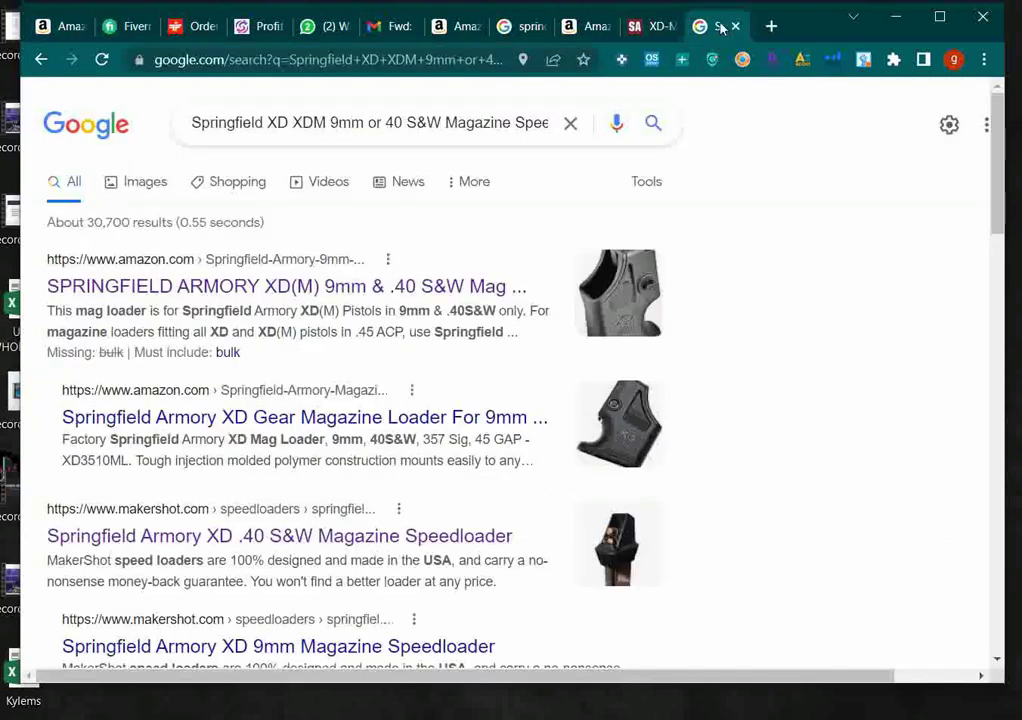
{"action": "left_click", "coordinate": [588, 26]}
{"action": "scroll", "coordinate": [600, 285], "scroll_direction": "down", "scroll_amount": 10}
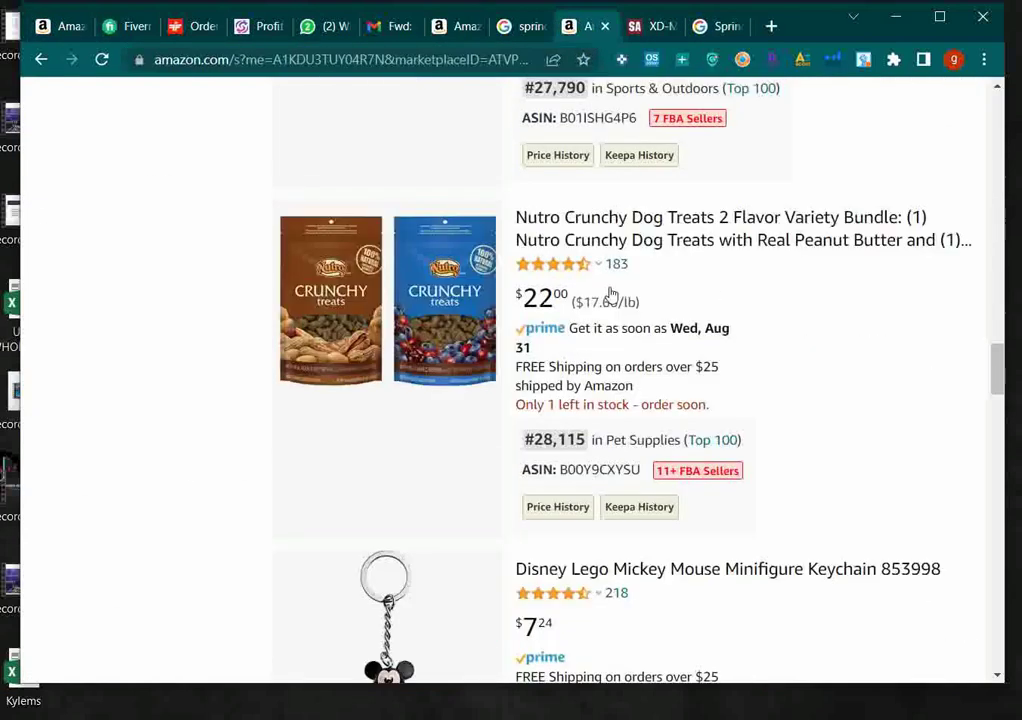
{"action": "scroll", "coordinate": [616, 292], "scroll_direction": "down", "scroll_amount": 5}
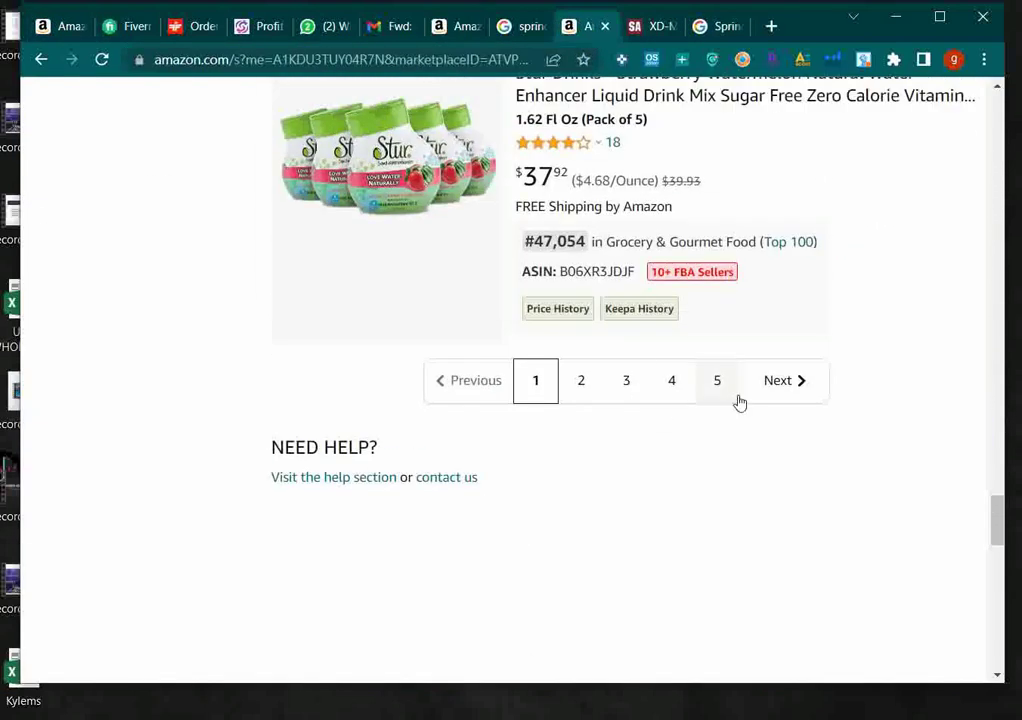
{"action": "left_click", "coordinate": [720, 381]}
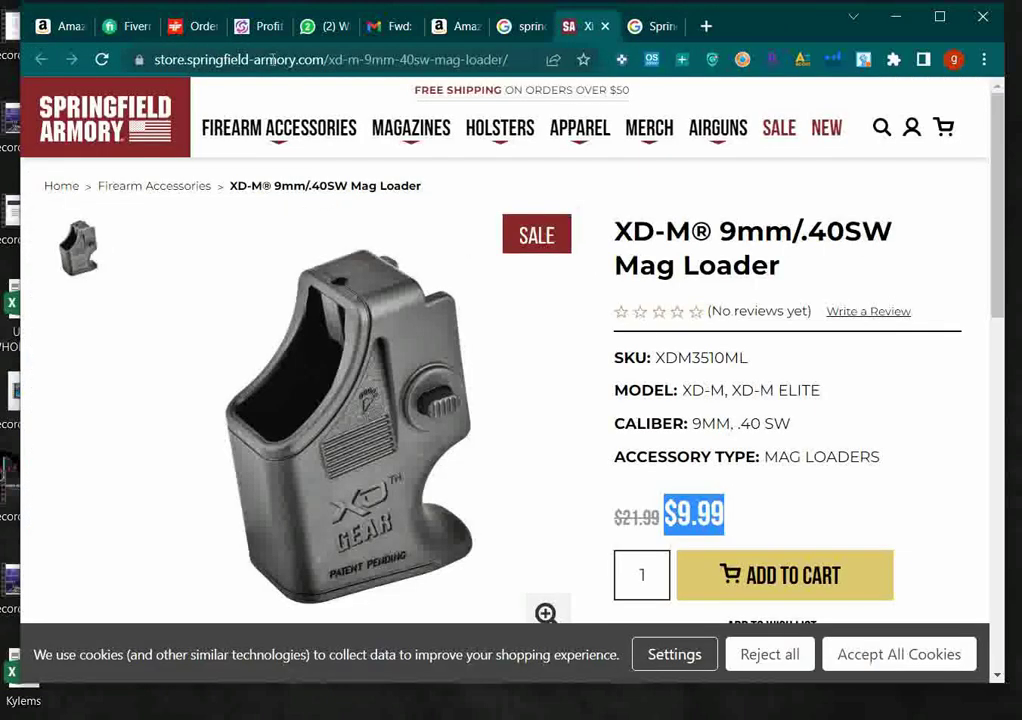
Step: Close the seller's product list and check each seller's stock on the Amazon mag loader listing with Count Stock
{"action": "left_click", "coordinate": [604, 26]}
{"action": "left_click_drag", "start_coordinate": [73, 26], "coordinate": [705, 26]}
{"action": "scroll", "coordinate": [853, 468], "scroll_direction": "down", "scroll_amount": 2}
{"action": "left_click", "coordinate": [852, 474]}
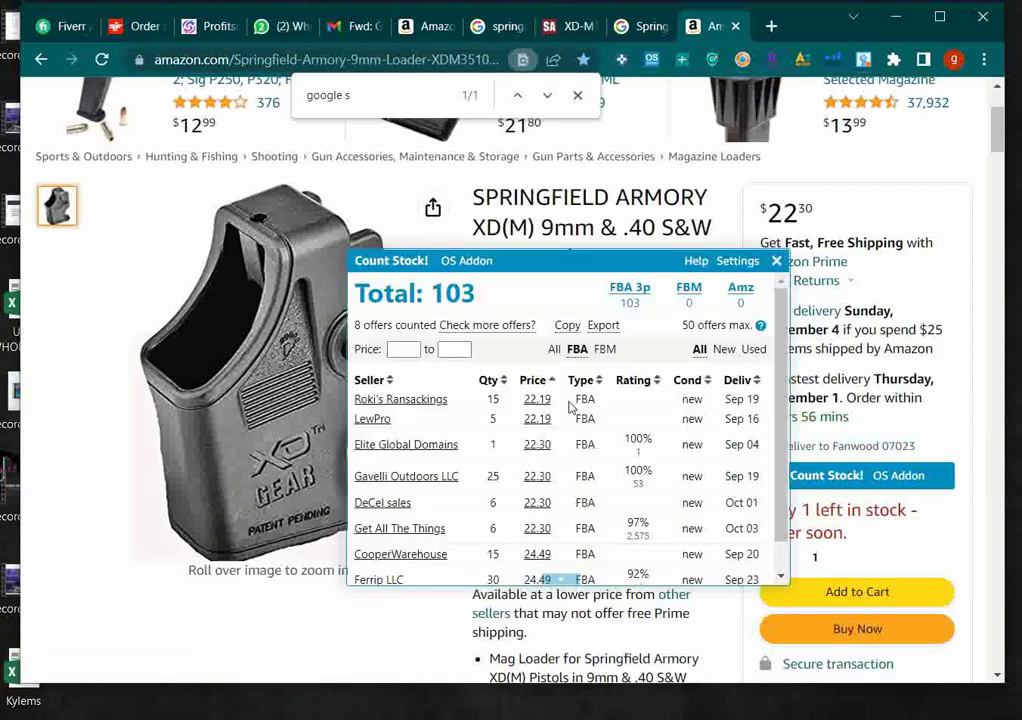
{"action": "scroll", "coordinate": [576, 410], "scroll_direction": "down", "scroll_amount": 1}
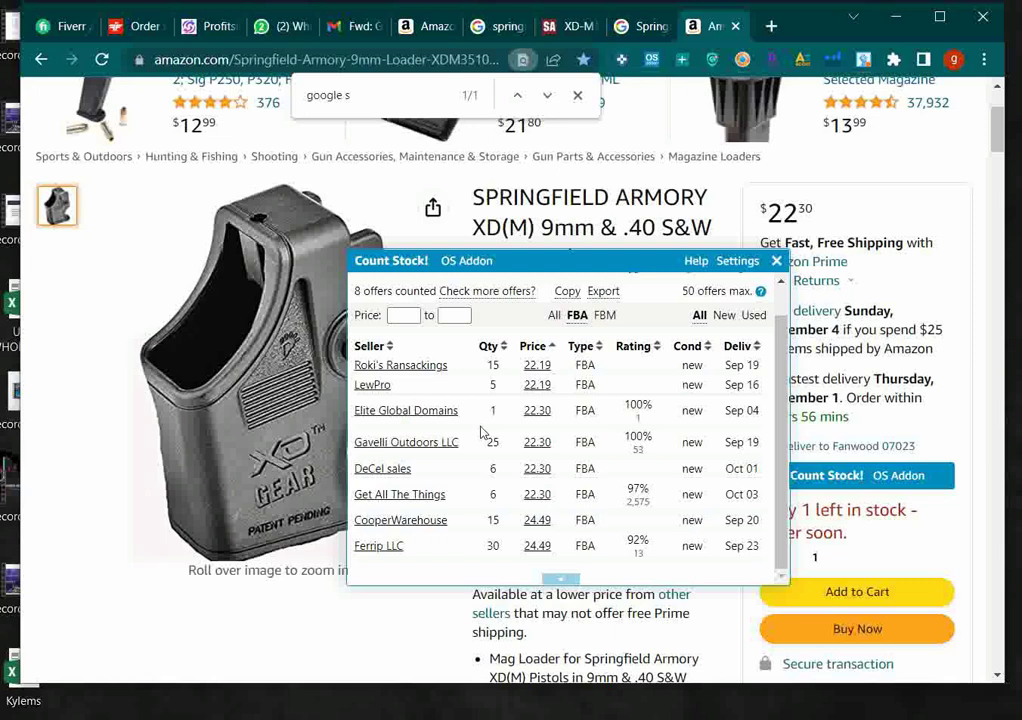
{"action": "left_click", "coordinate": [777, 262]}
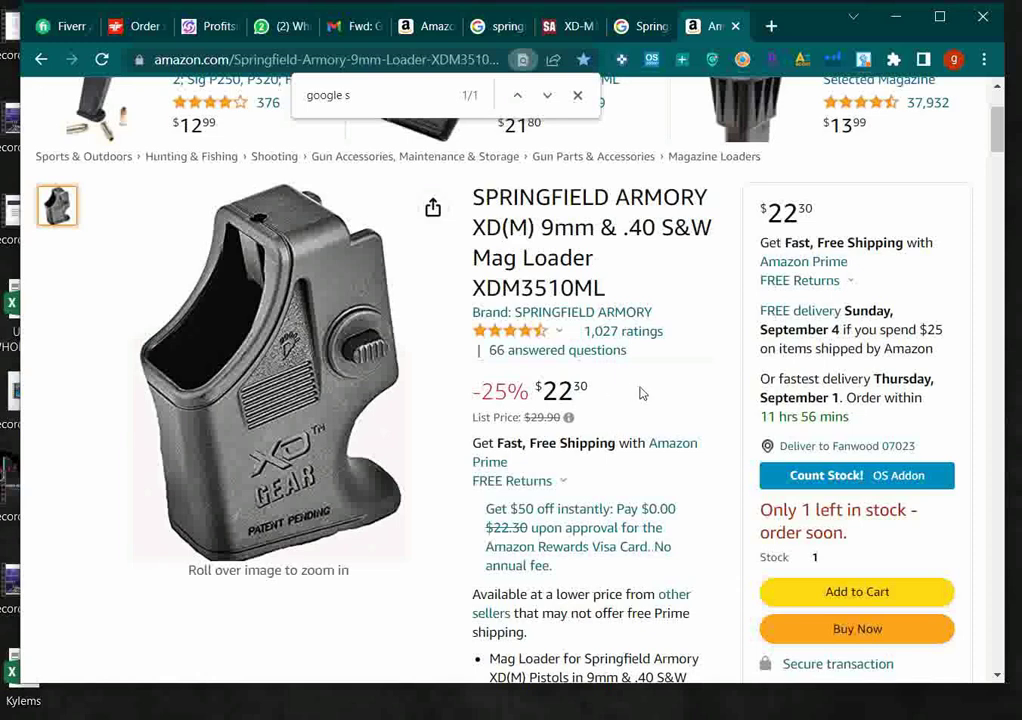
{"action": "scroll", "coordinate": [640, 393], "scroll_direction": "up", "scroll_amount": 1}
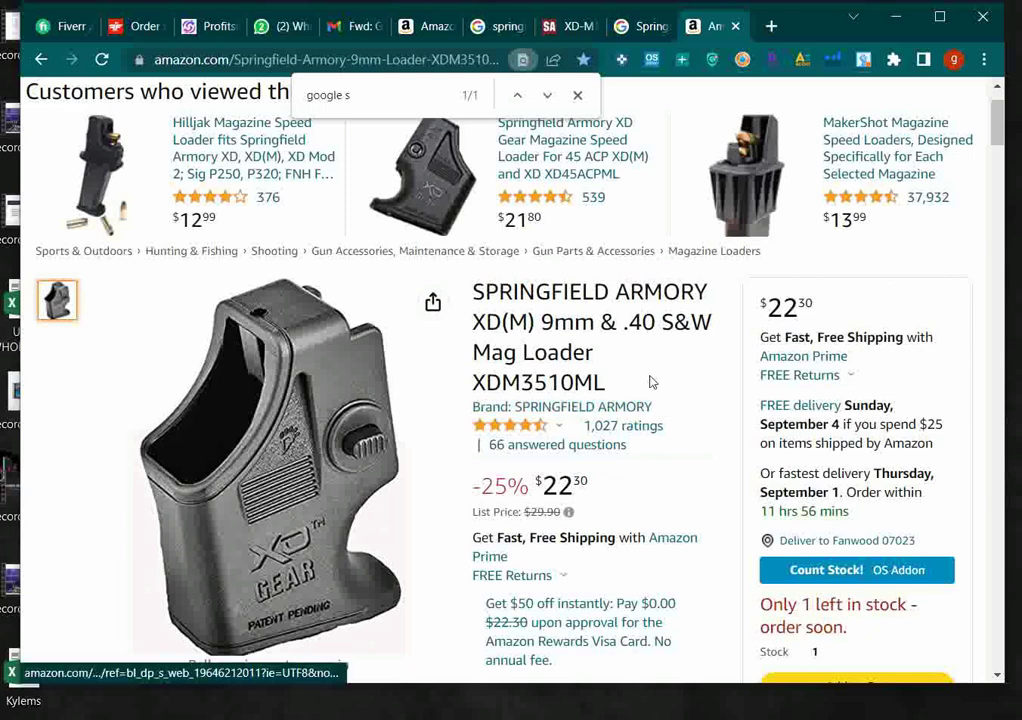
{"action": "left_click", "coordinate": [900, 16]}
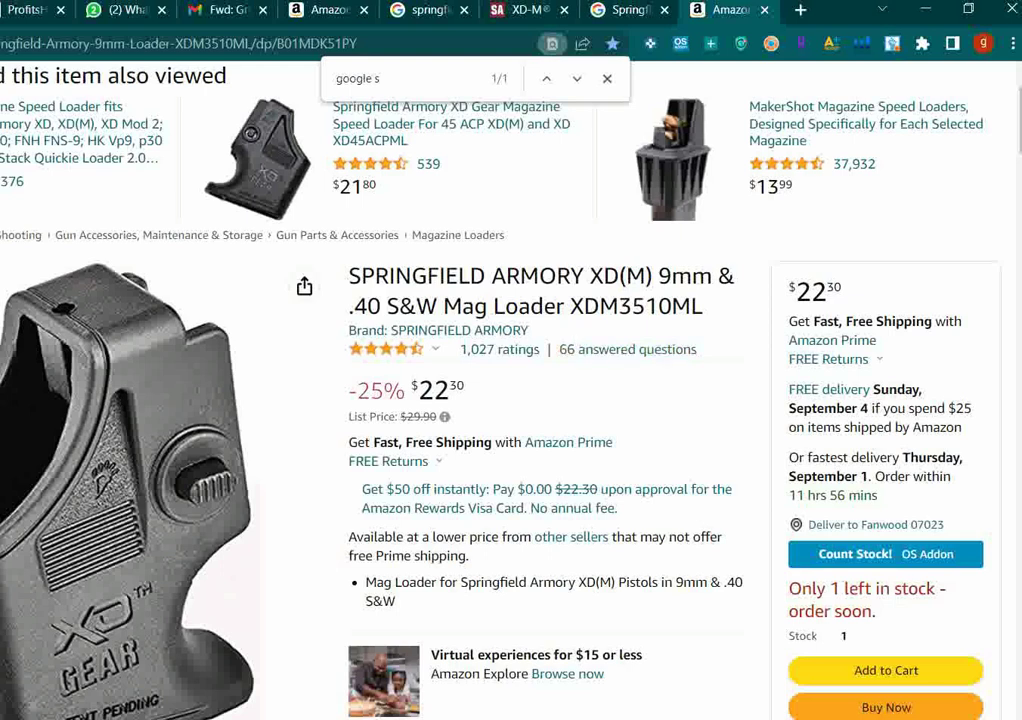
Step: Close the find bar on the mag loader listing and the Microphone settings window
{"action": "left_click", "coordinate": [607, 78]}
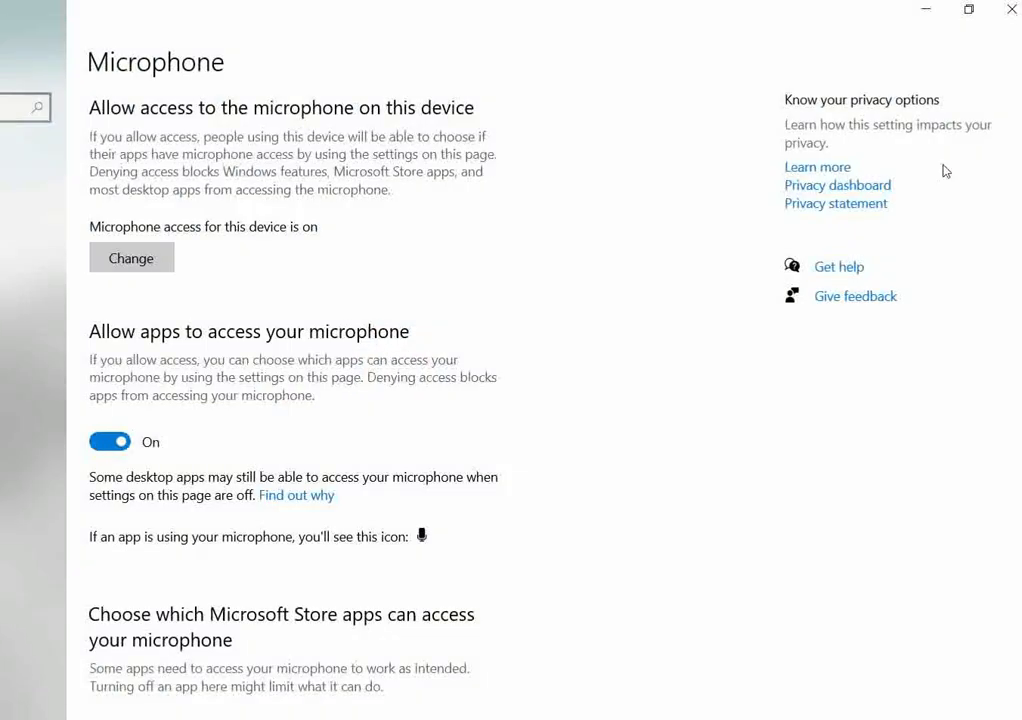
{"action": "left_click", "coordinate": [1005, 9]}
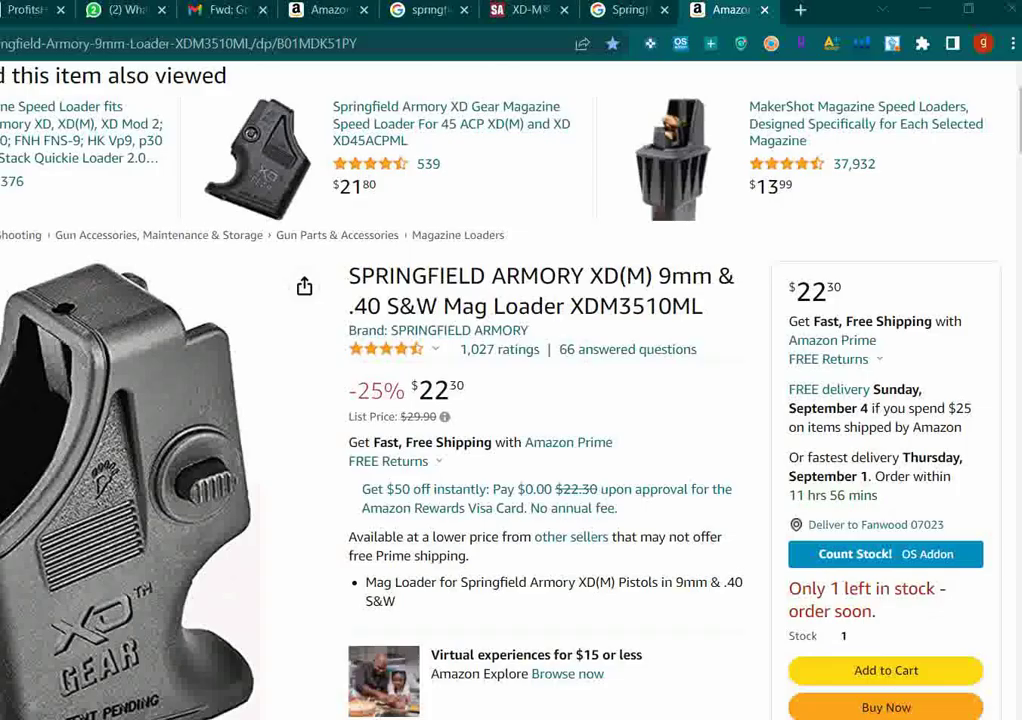
{"action": "left_click", "coordinate": [818, 719]}
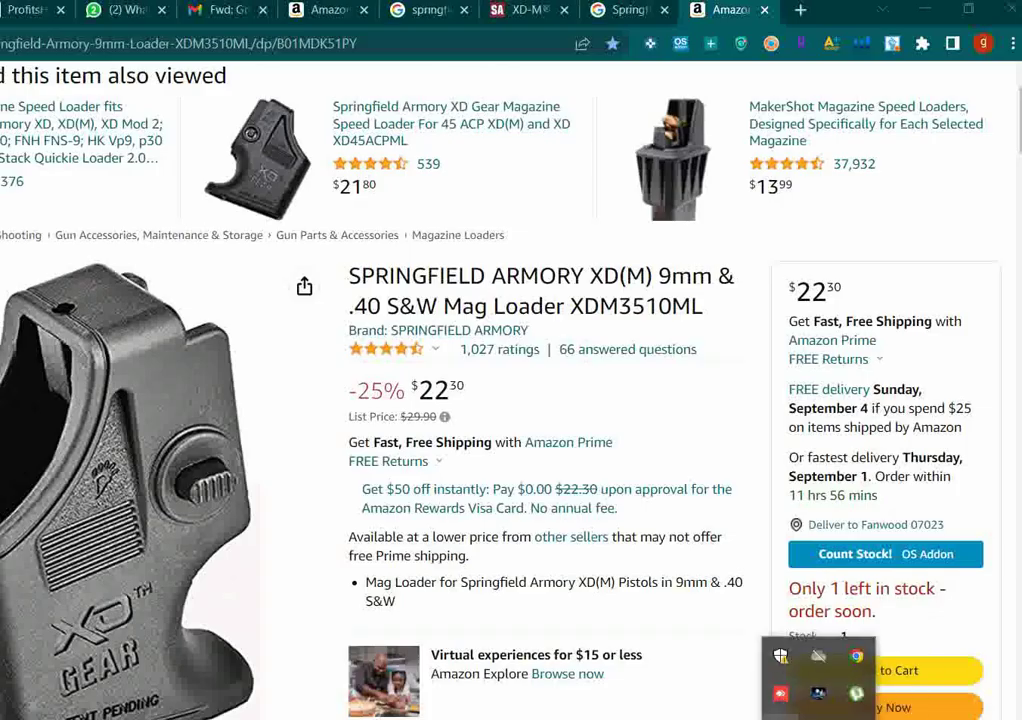
{"action": "right_click", "coordinate": [780, 692]}
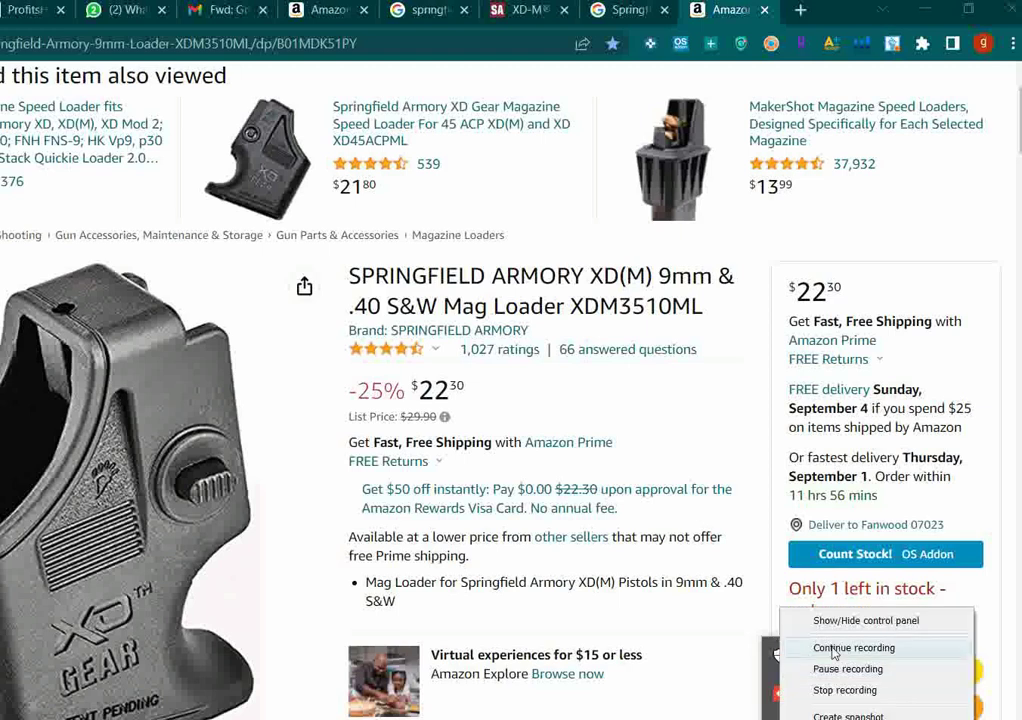